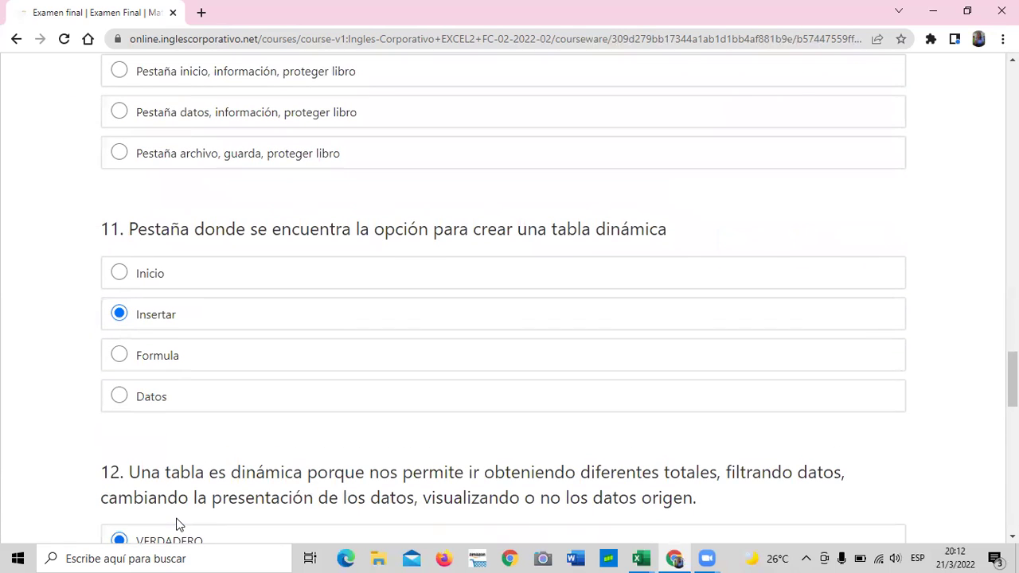
Leave the final exam through SECCIÓN 4 and open its "Análisis de datos con Tablas y Gráficos Dinámicos" lesson
scroll(460, 409, "up", 11)
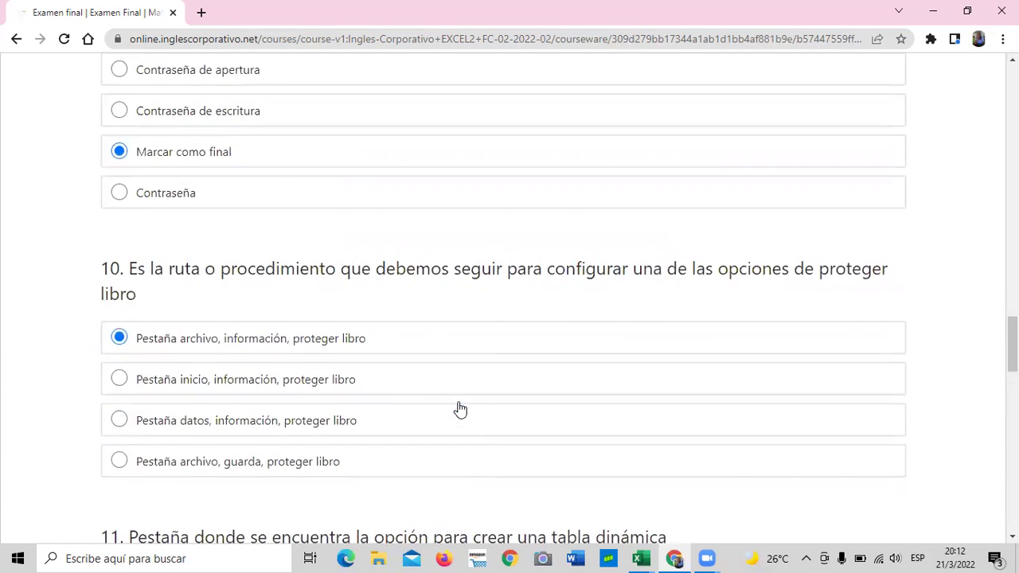
scroll(460, 407, "up", 15)
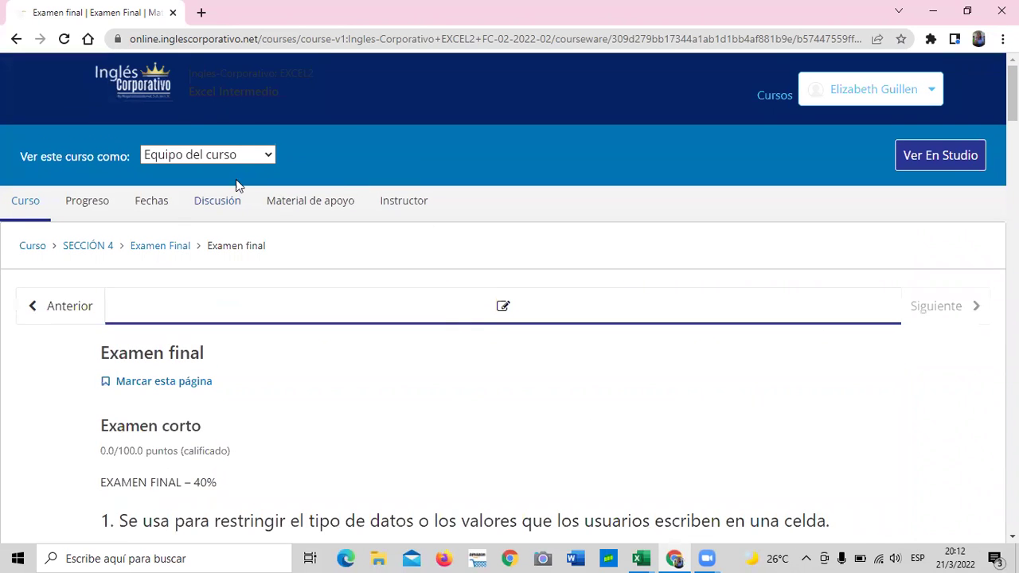
left_click(86, 246)
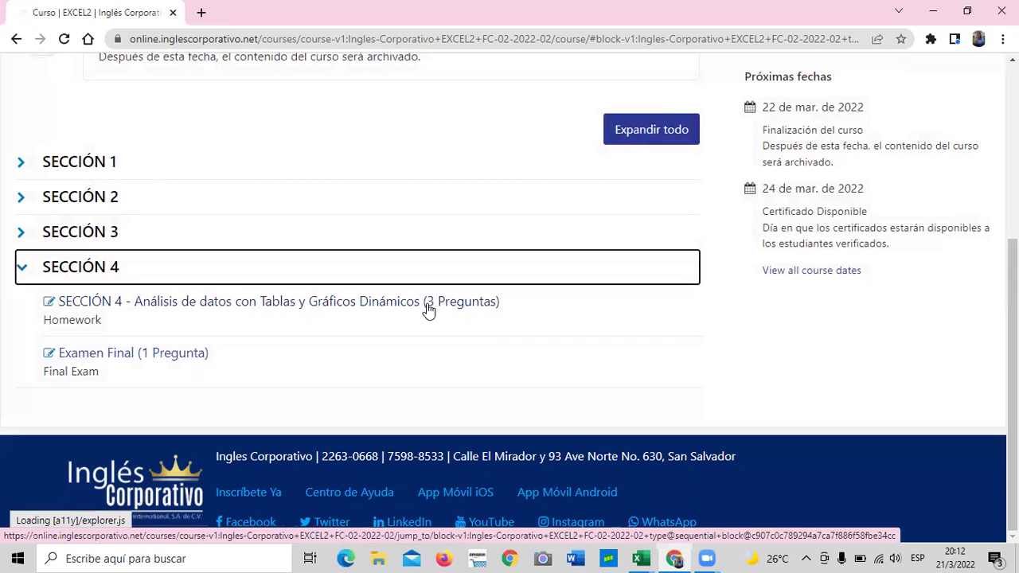
left_click(323, 310)
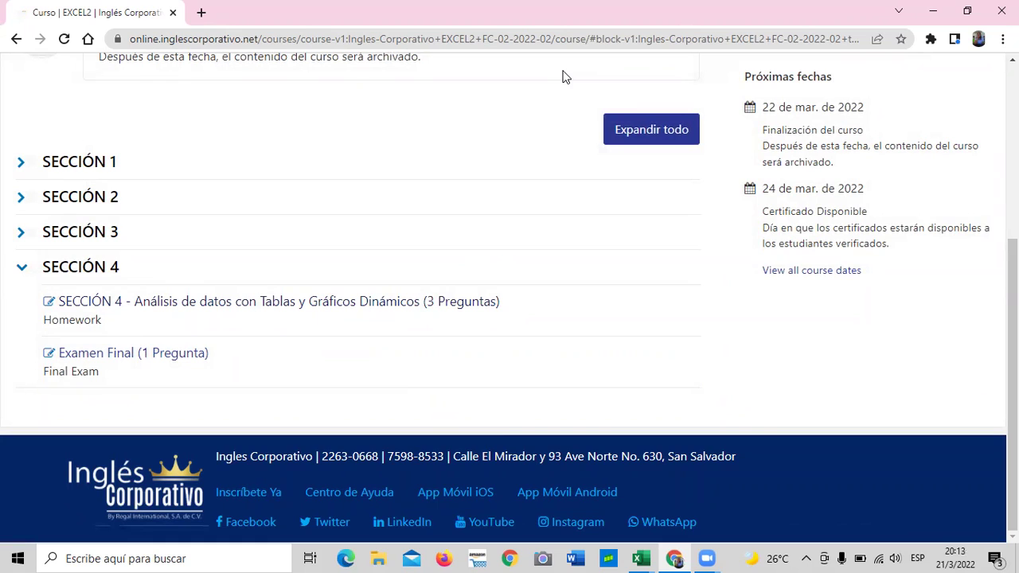
left_click(301, 312)
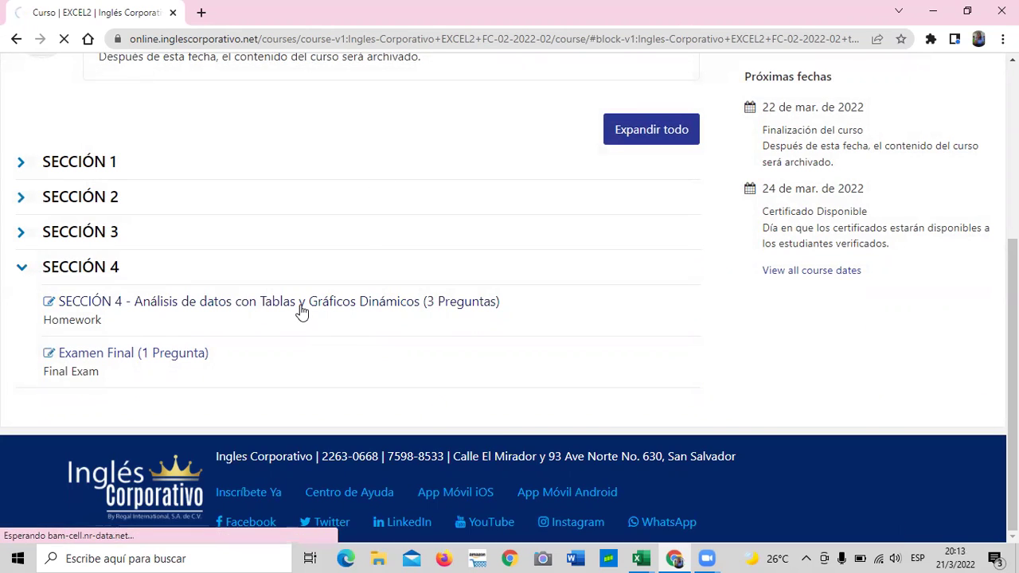
scroll(359, 319, "up", 2)
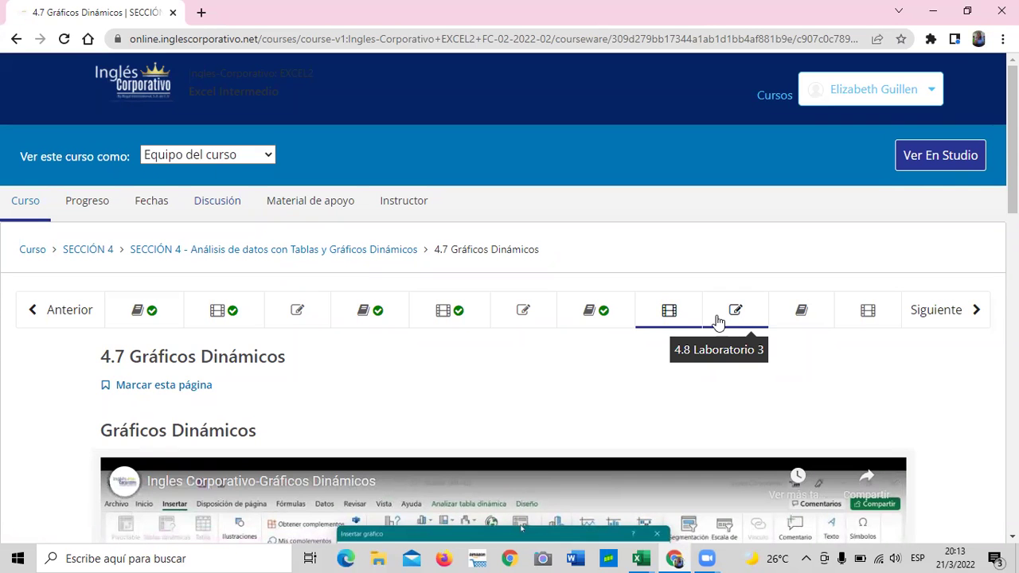
Look over the 4.7 Gráficos Dinámicos video page and open unit 4.8 Laboratorio 3
scroll(720, 323, "down", 5)
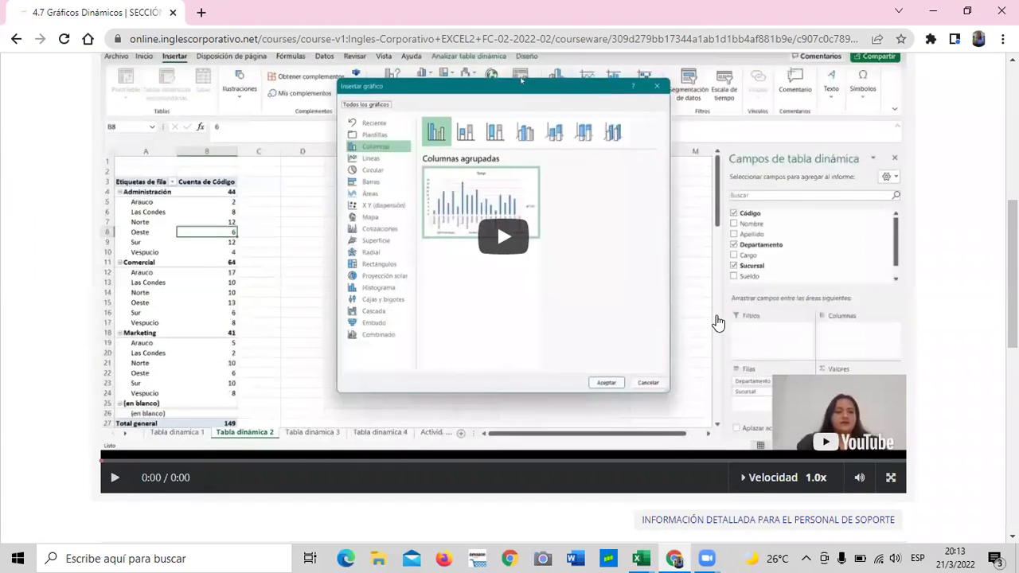
scroll(719, 322, "down", 5)
scroll(719, 321, "up", 8)
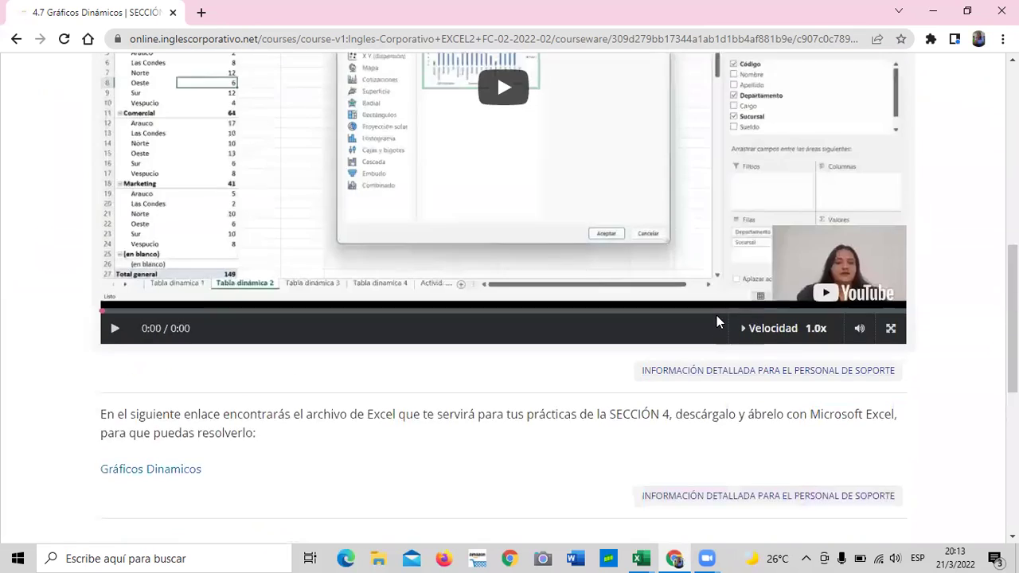
scroll(717, 334, "up", 1)
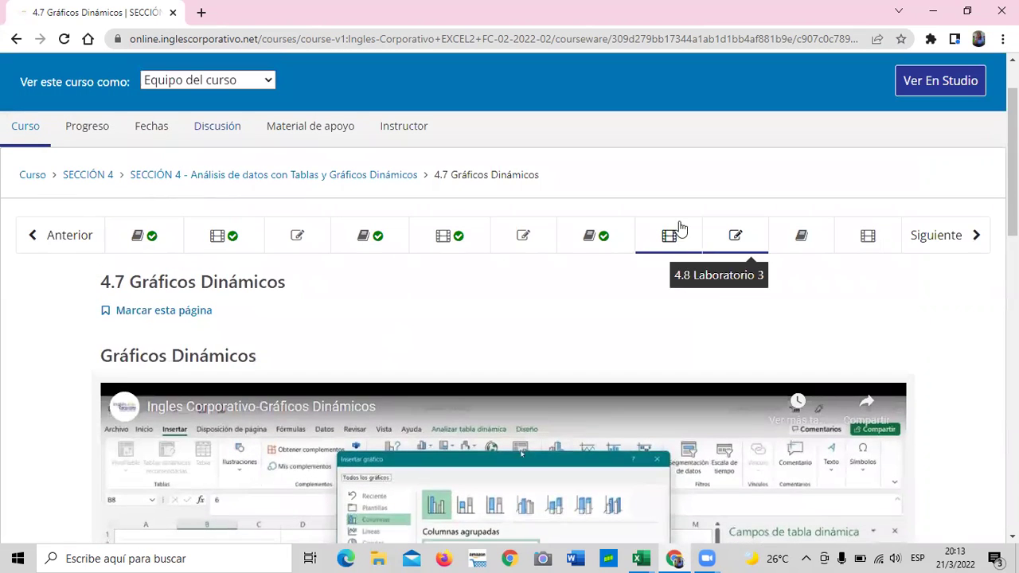
left_click(746, 237)
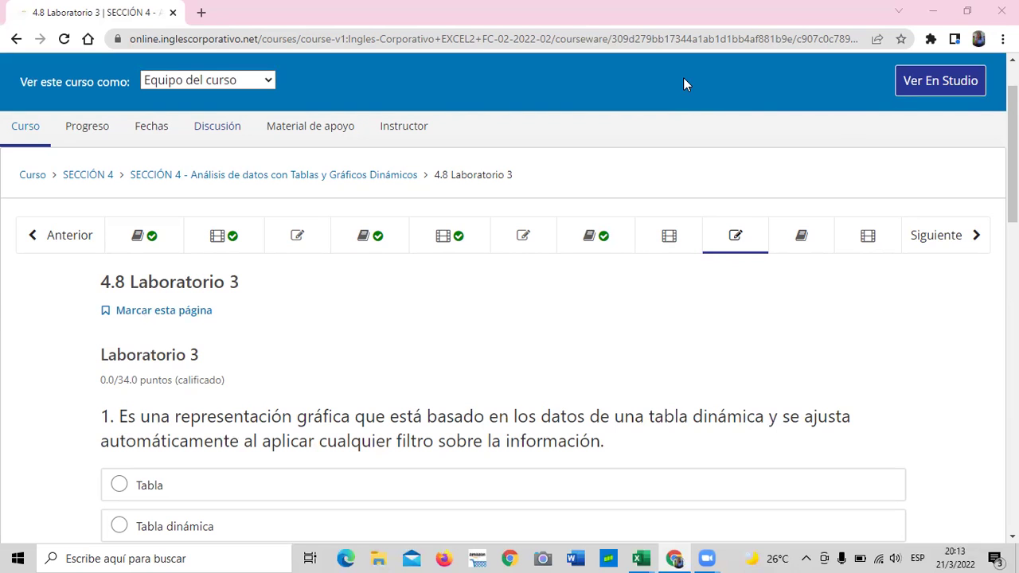
Examine the four Laboratorio 3 questions about dynamic charts and their answer options
scroll(568, 357, "down", 3)
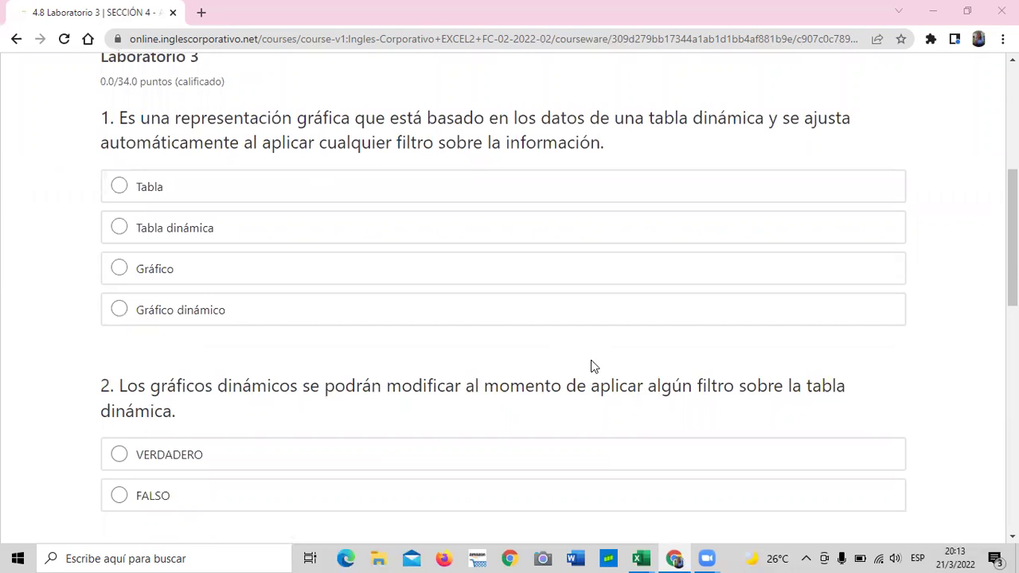
scroll(593, 365, "up", 2)
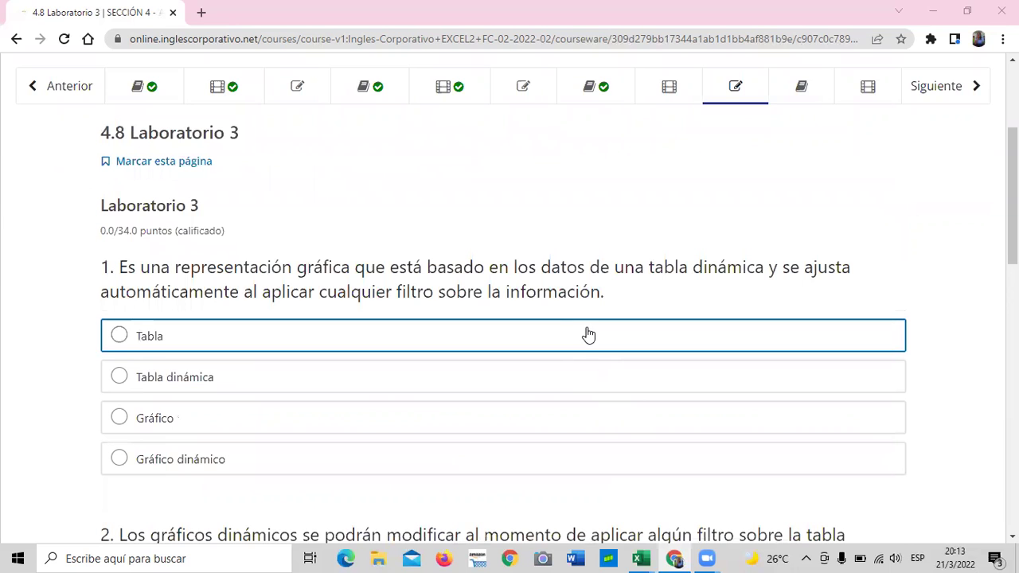
scroll(587, 334, "up", 1)
scroll(582, 266, "down", 4)
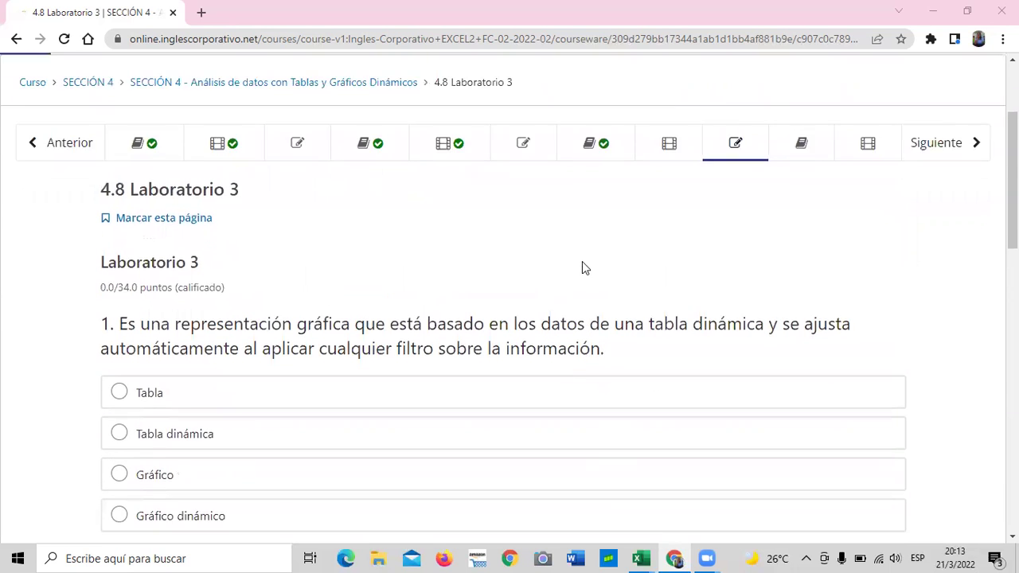
scroll(578, 285, "down", 5)
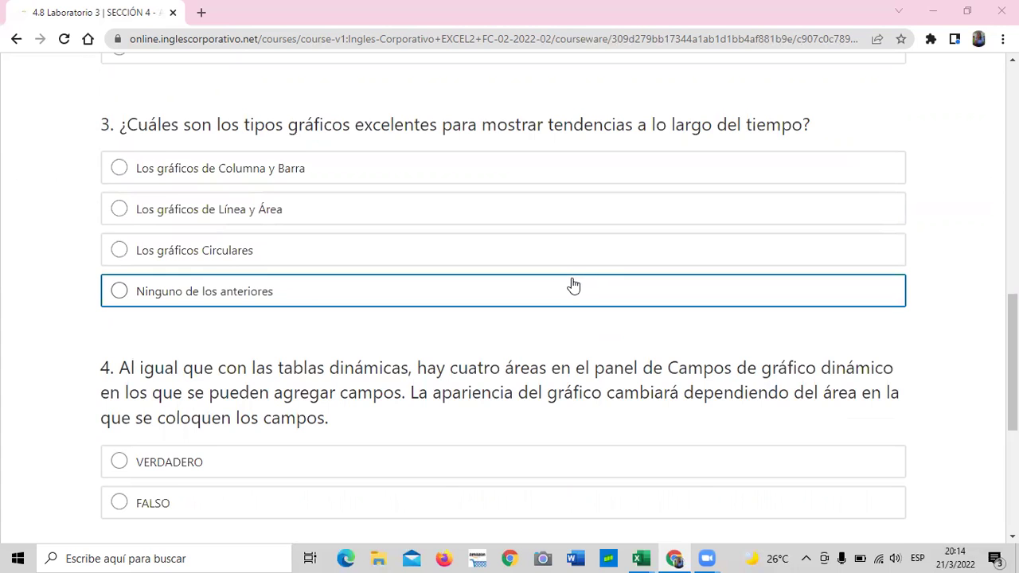
scroll(574, 285, "down", 5)
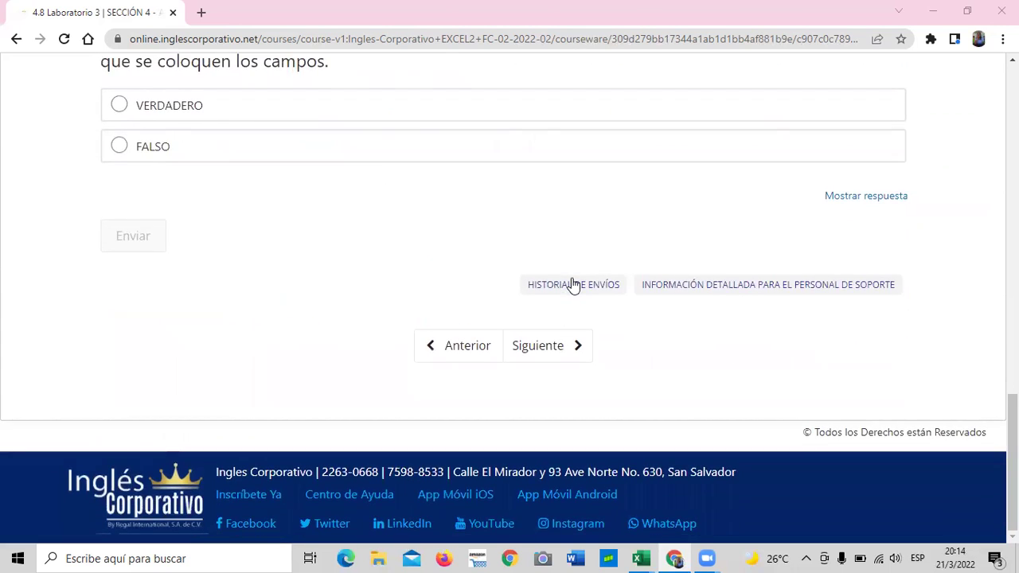
scroll(573, 285, "up", 3)
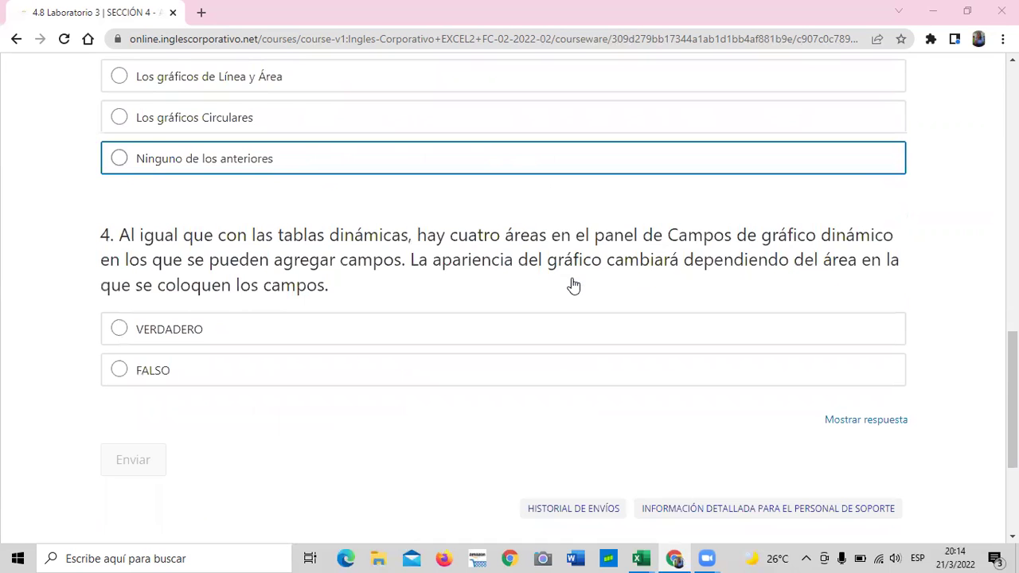
scroll(573, 285, "up", 10)
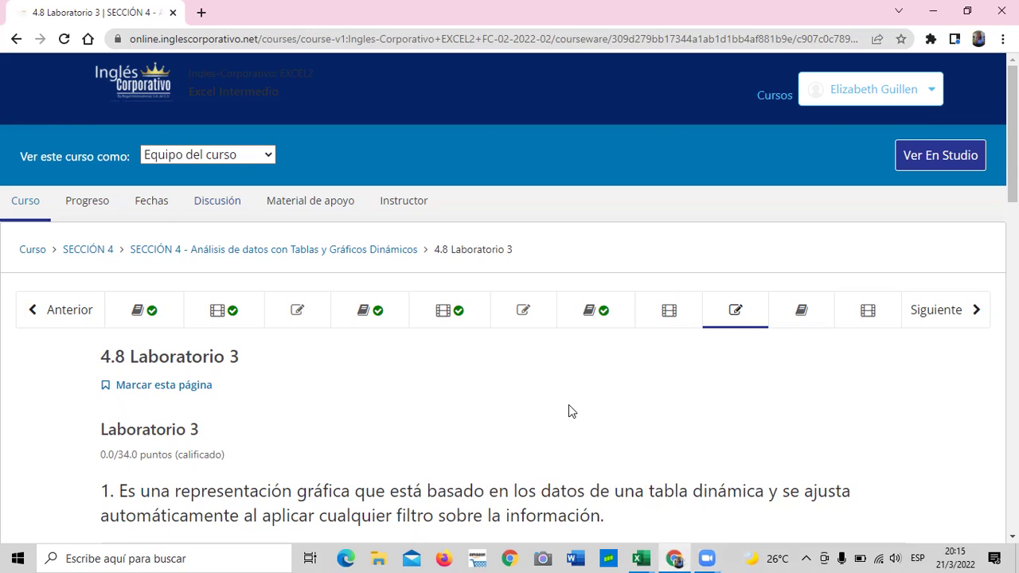
Go through Laboratorio 3 from question 1 to question 4 and show the correct answers
scroll(470, 416, "down", 1)
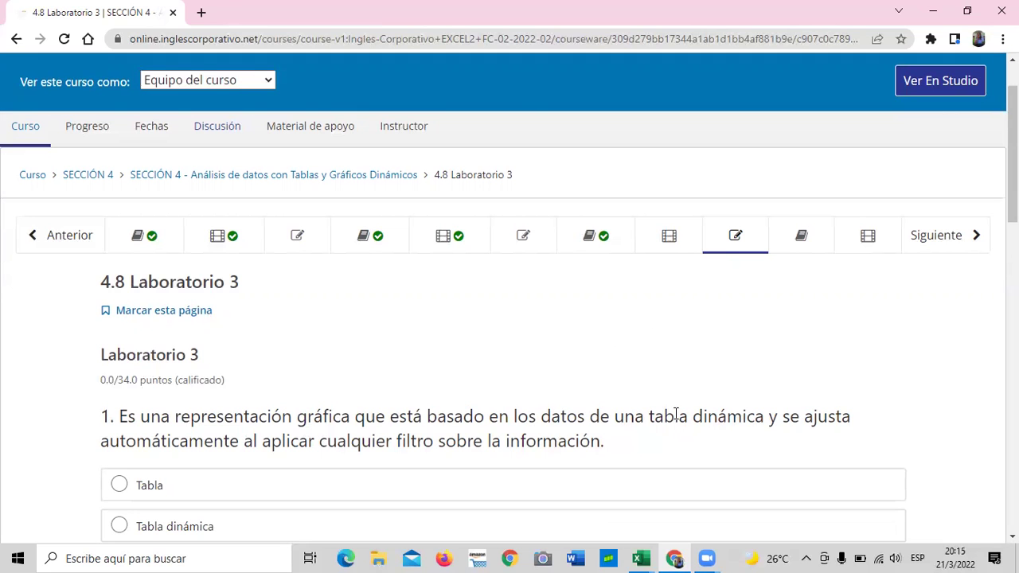
scroll(676, 390, "down", 1)
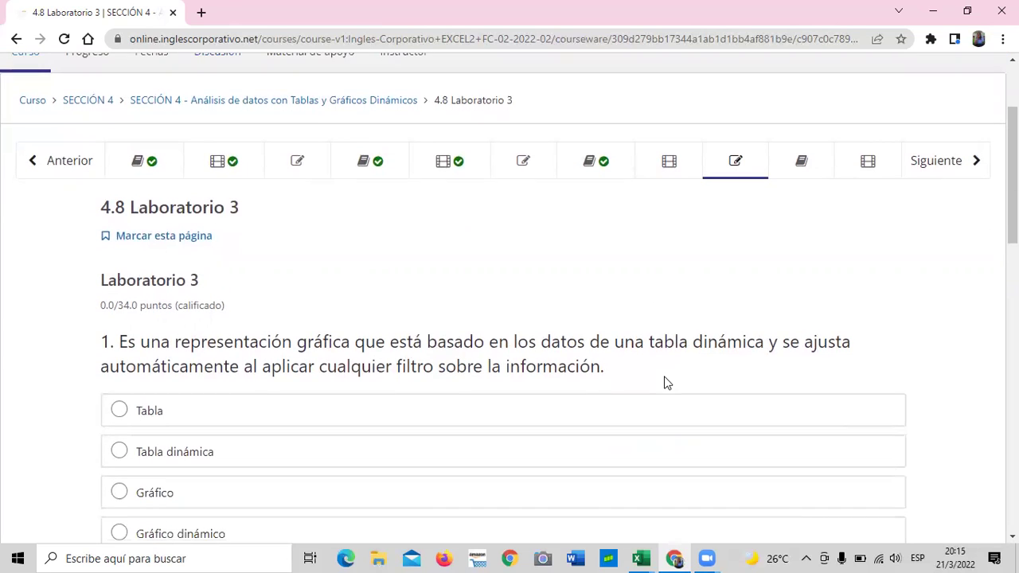
scroll(667, 383, "down", 1)
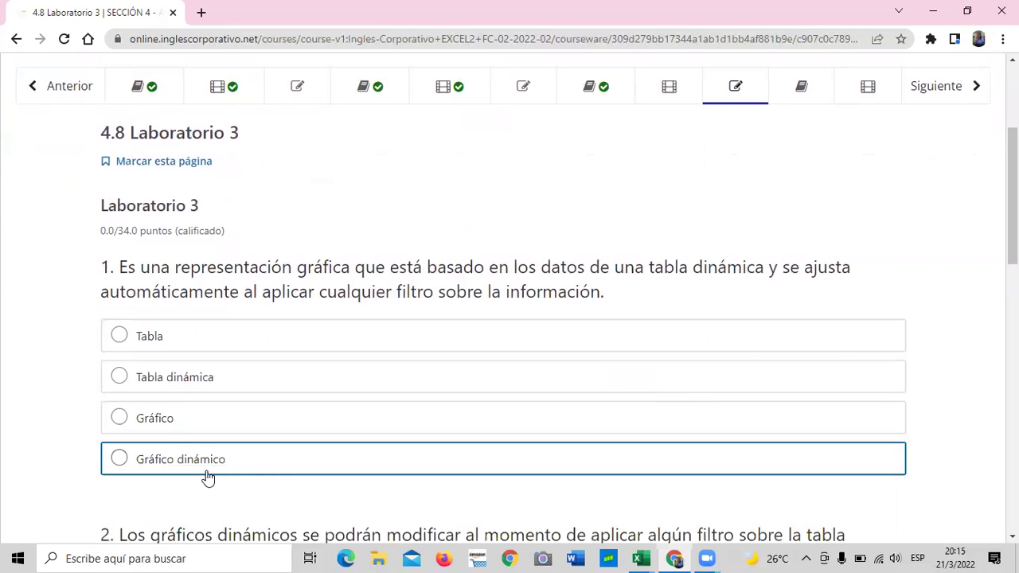
scroll(461, 474, "down", 2)
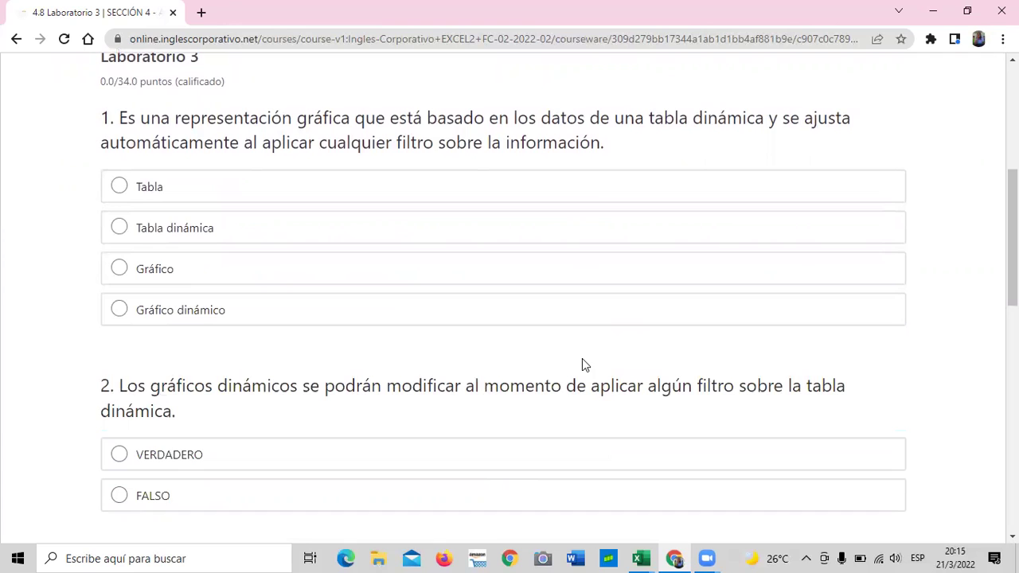
scroll(582, 364, "down", 1)
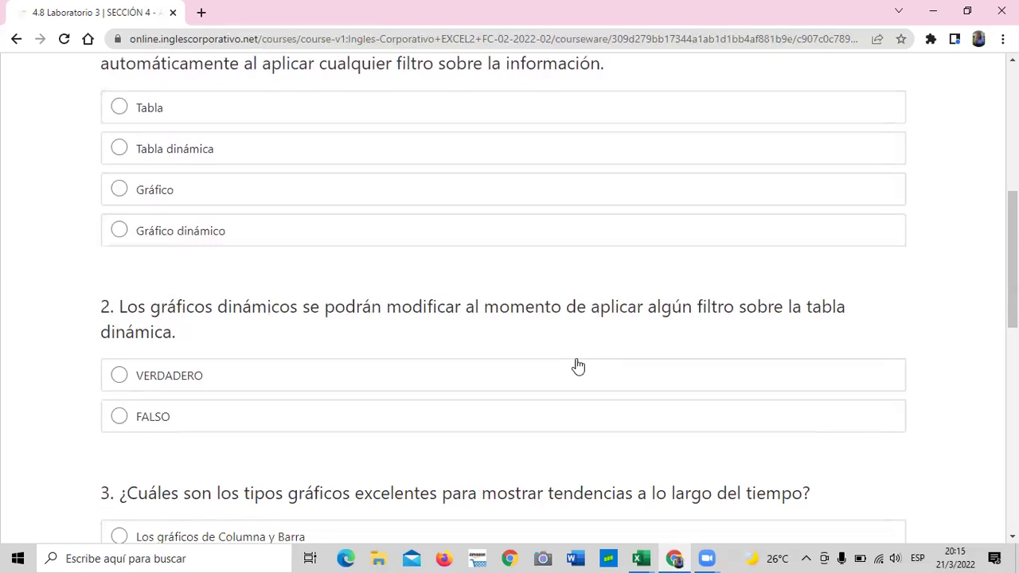
scroll(581, 364, "down", 3)
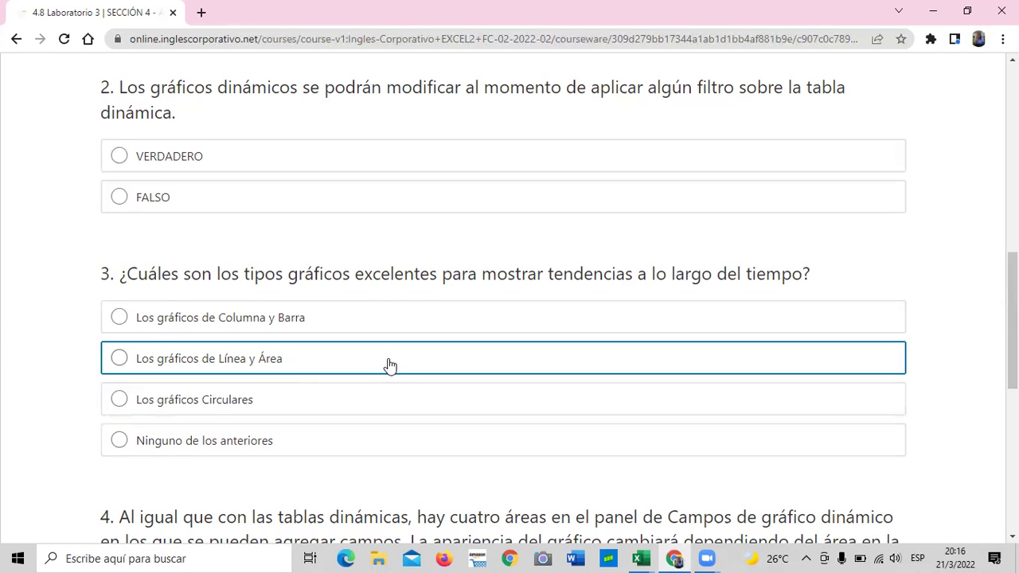
scroll(390, 366, "down", 4)
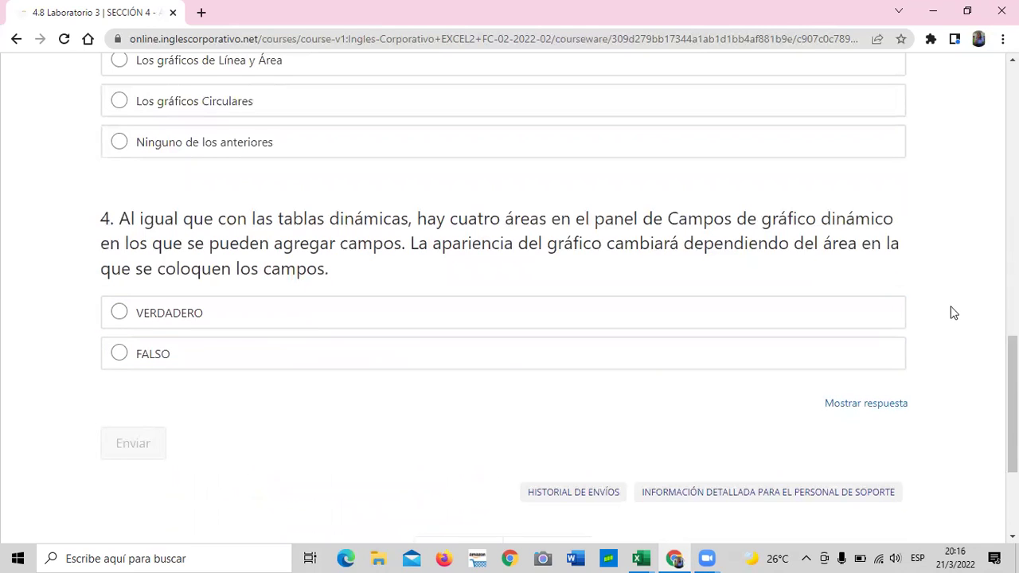
left_click(850, 410)
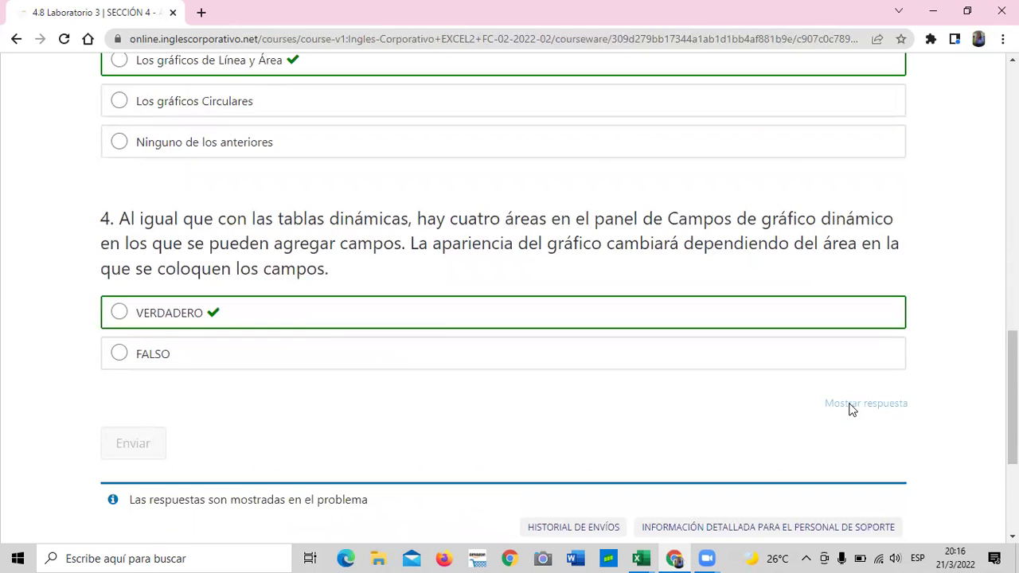
Review the marked correct answers for all the Laboratorio 3 questions
scroll(589, 439, "up", 2)
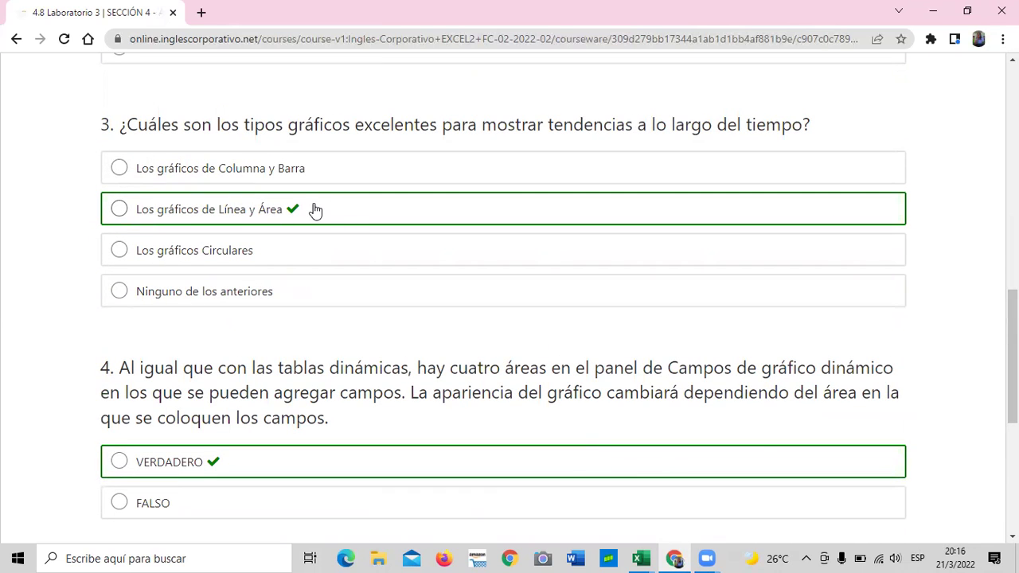
scroll(323, 271, "up", 3)
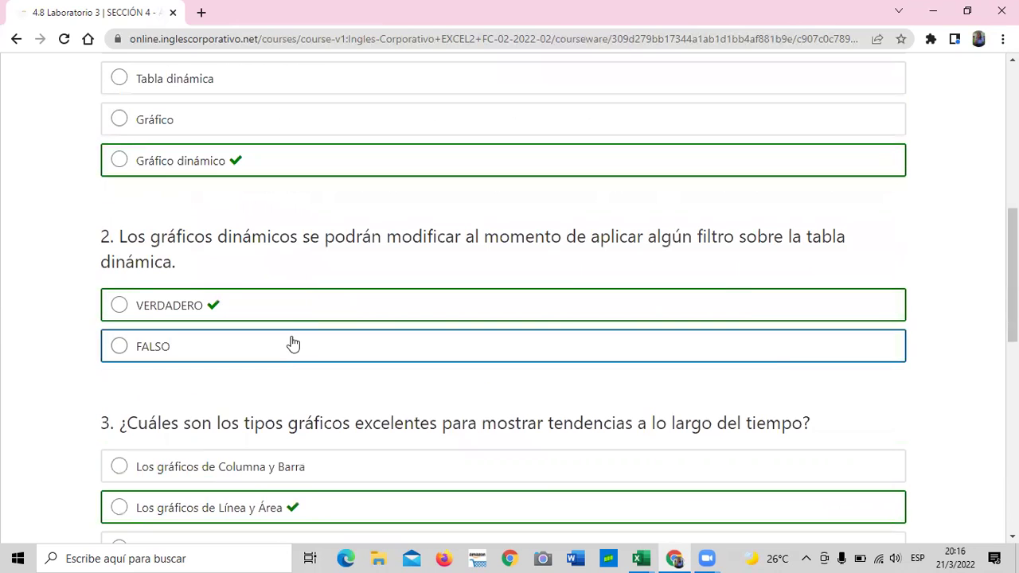
scroll(378, 313, "up", 3)
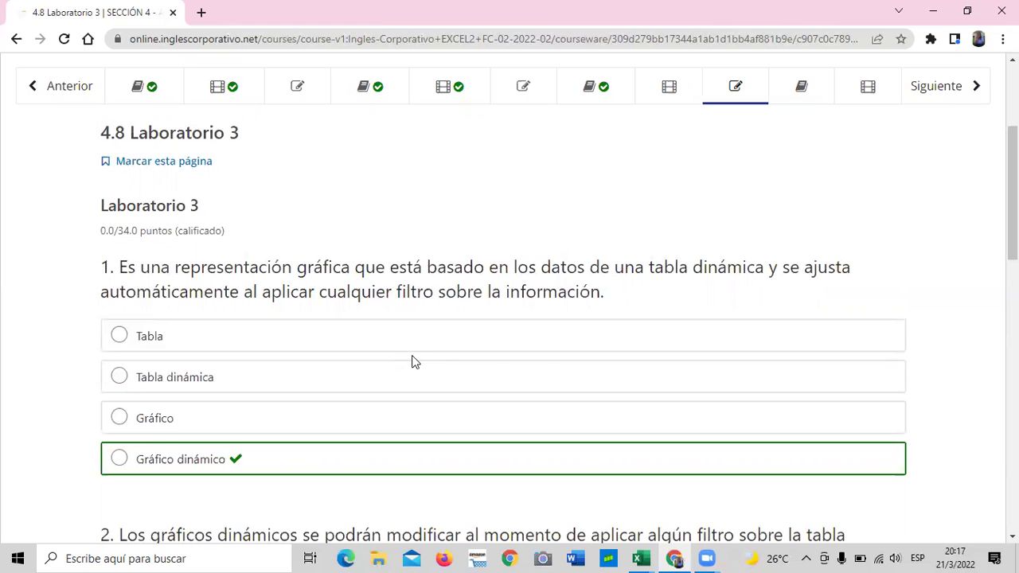
scroll(557, 248, "up", 1)
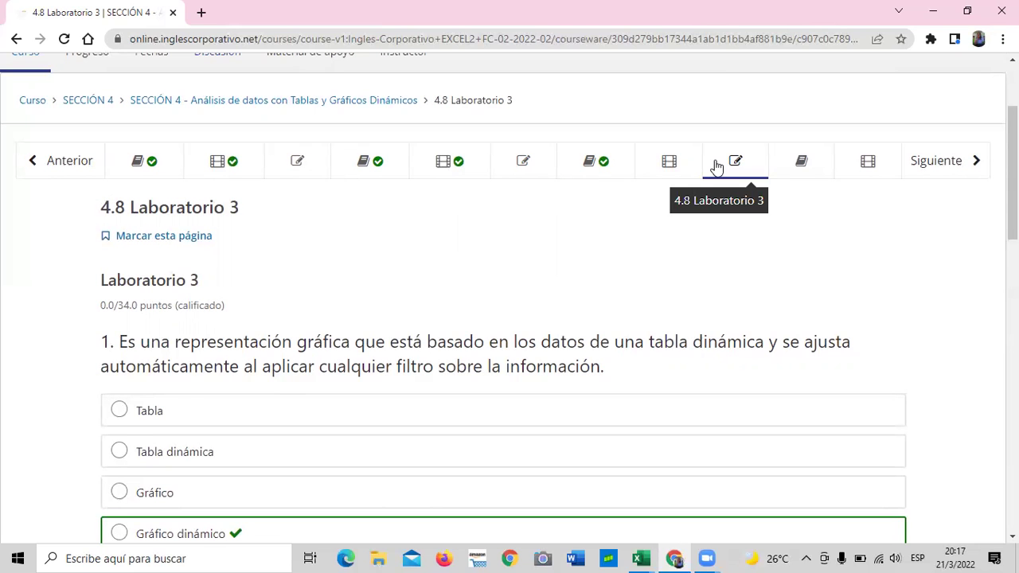
scroll(343, 289, "down", 6)
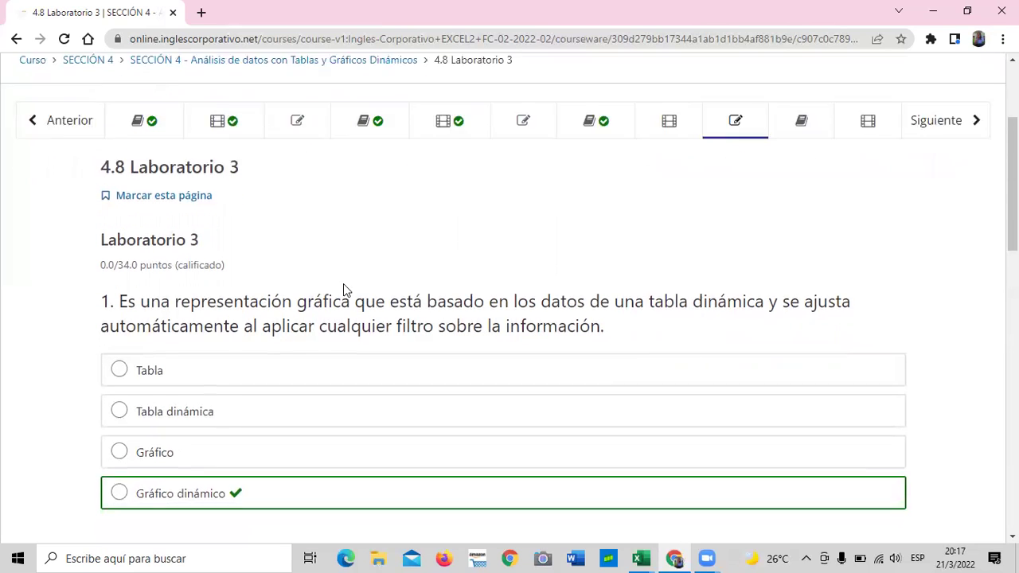
scroll(329, 273, "down", 7)
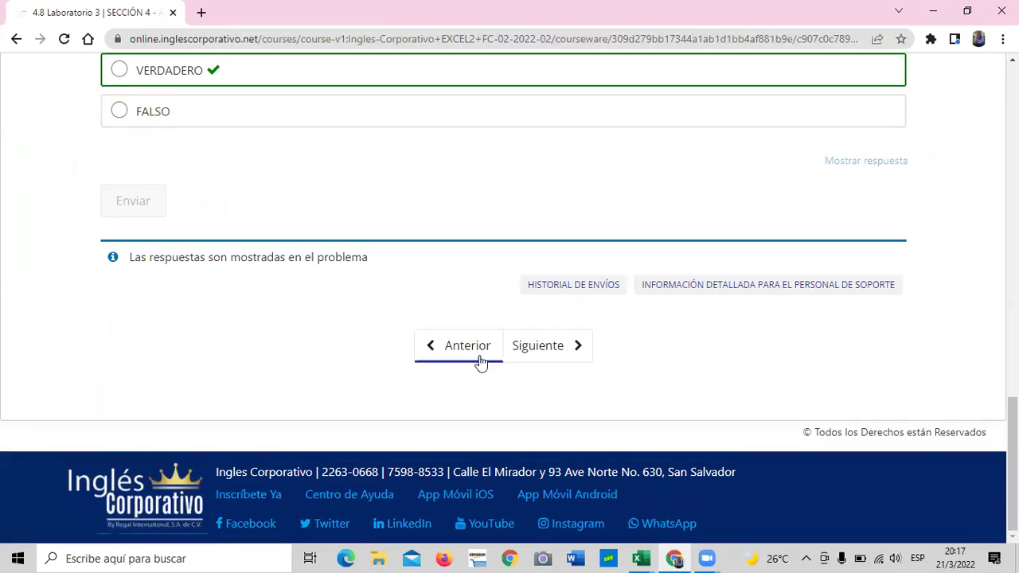
Go back through unit 4.5 Laboratorio 2 to 4.6 Objetivo de la lección and read its dynamic chart objective
scroll(478, 359, "up", 14)
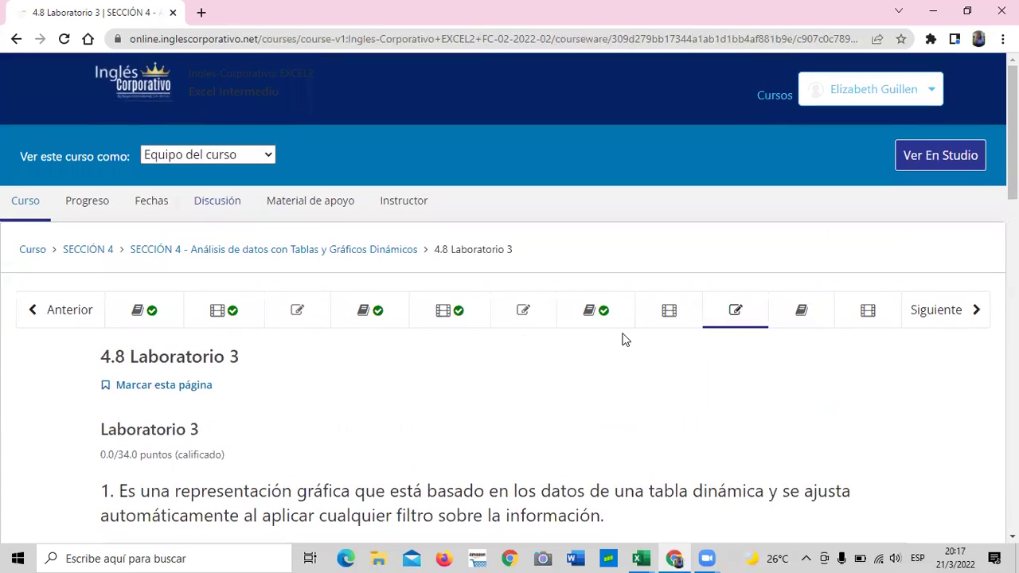
left_click(536, 310)
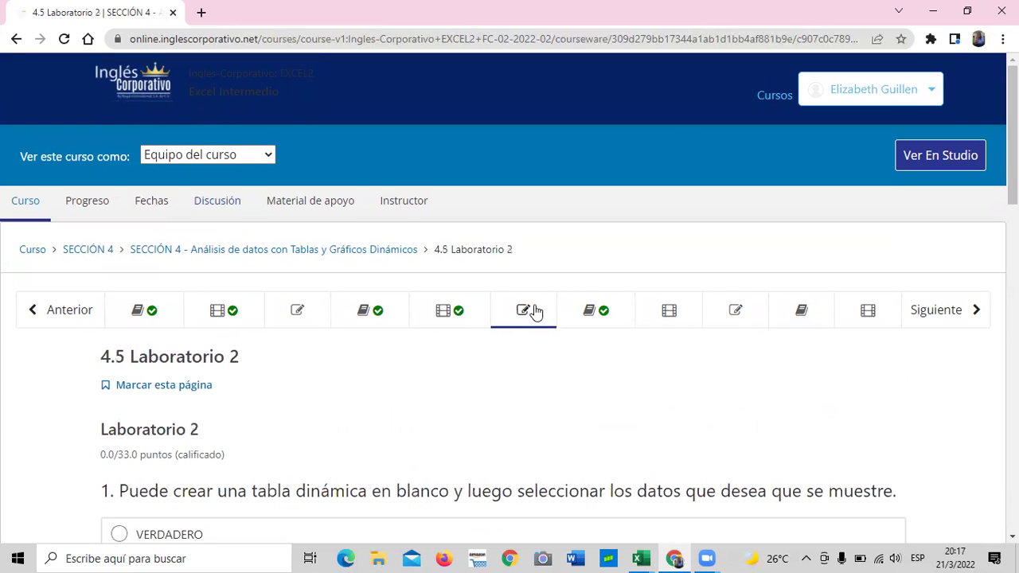
left_click(625, 311)
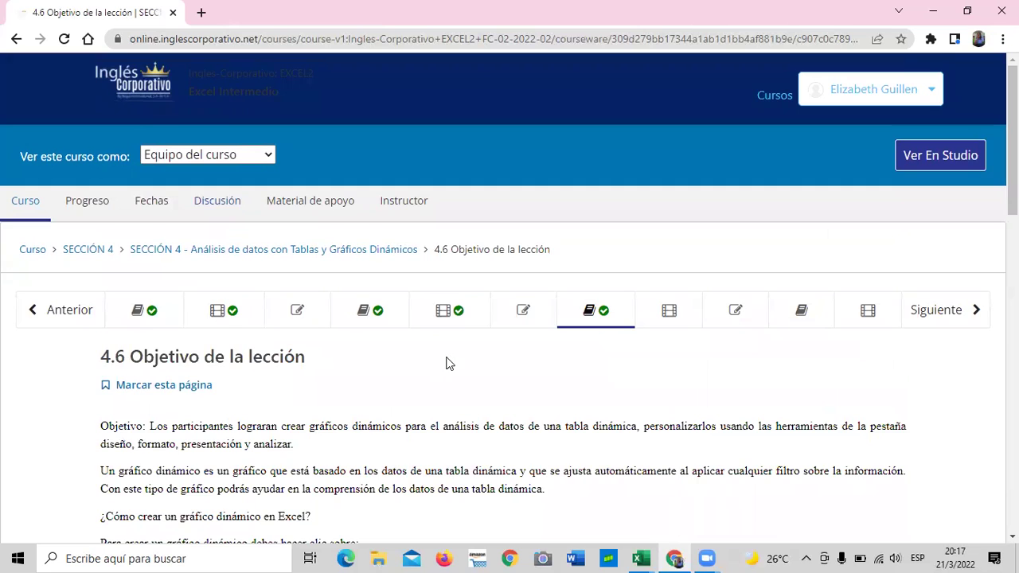
scroll(445, 363, "down", 1)
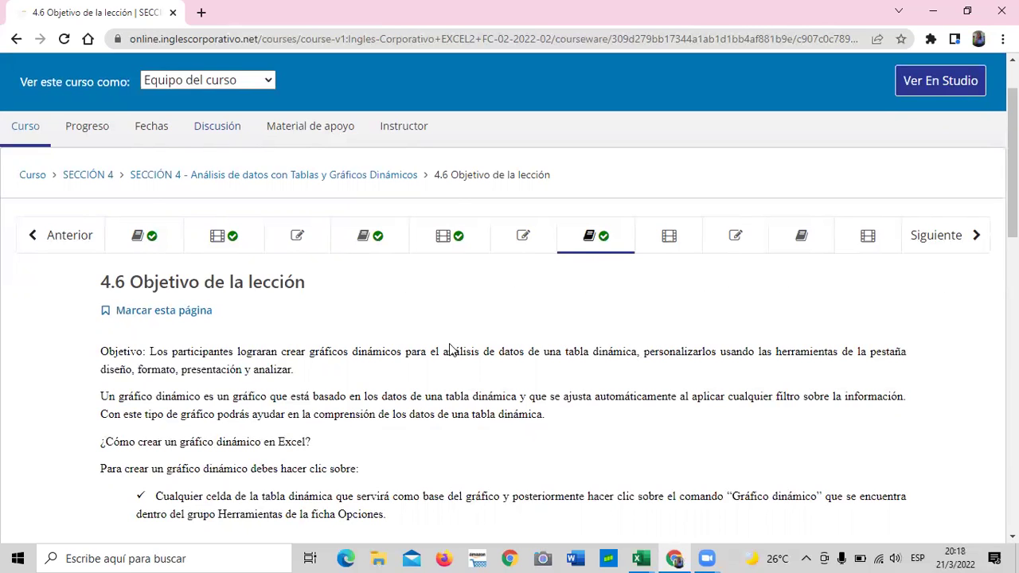
Read the rest of lesson 4.6 on creating a dynamic chart, including the example pivot table and its column chart
scroll(450, 347, "down", 1)
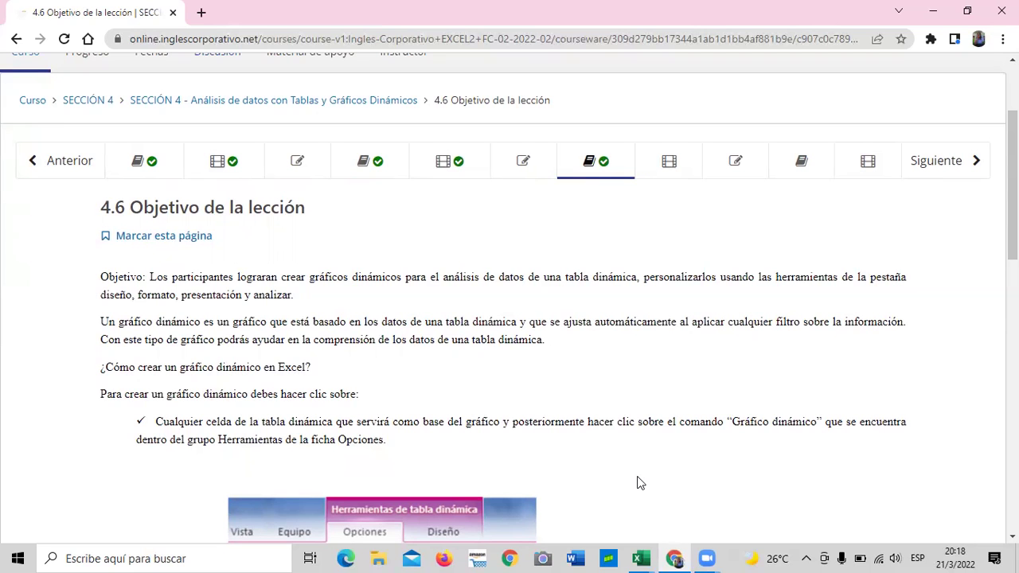
scroll(613, 392, "down", 2)
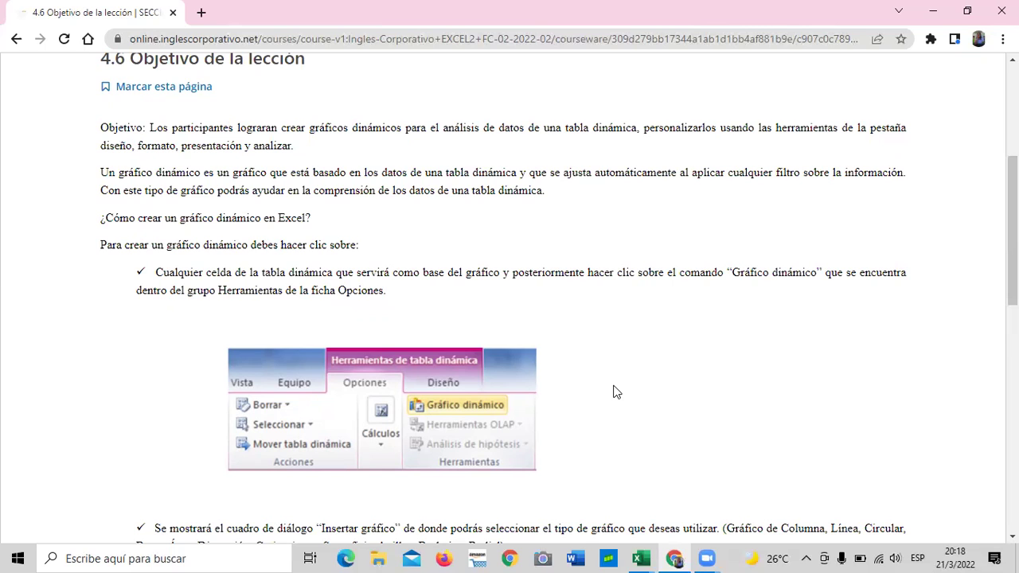
scroll(658, 386, "down", 2)
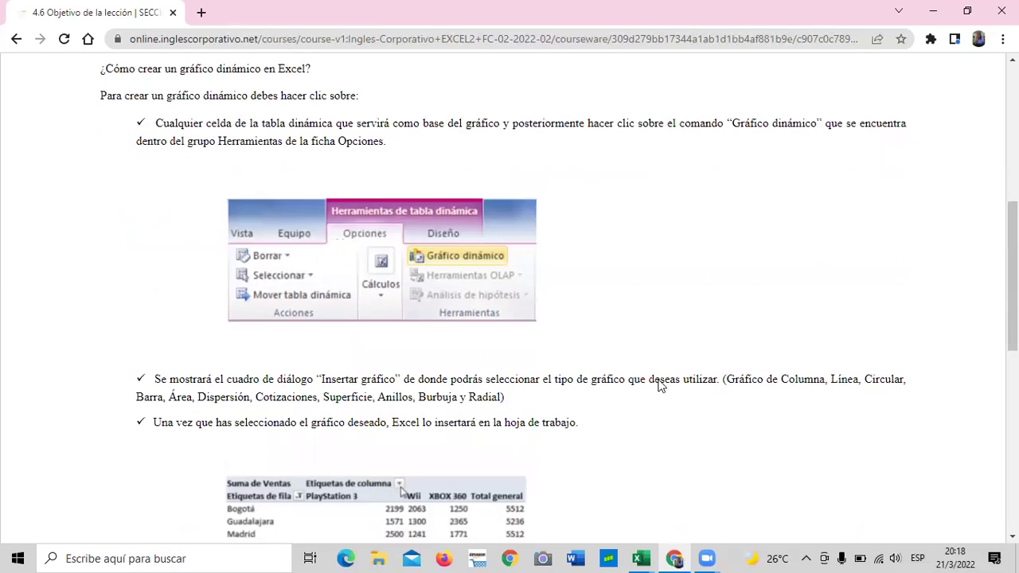
scroll(658, 382, "down", 1)
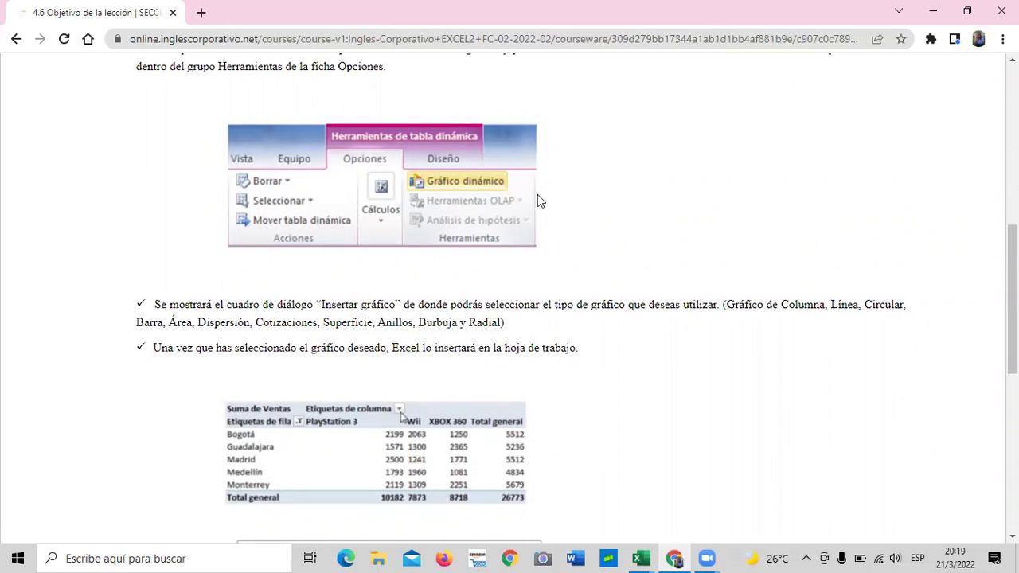
scroll(582, 372, "down", 4)
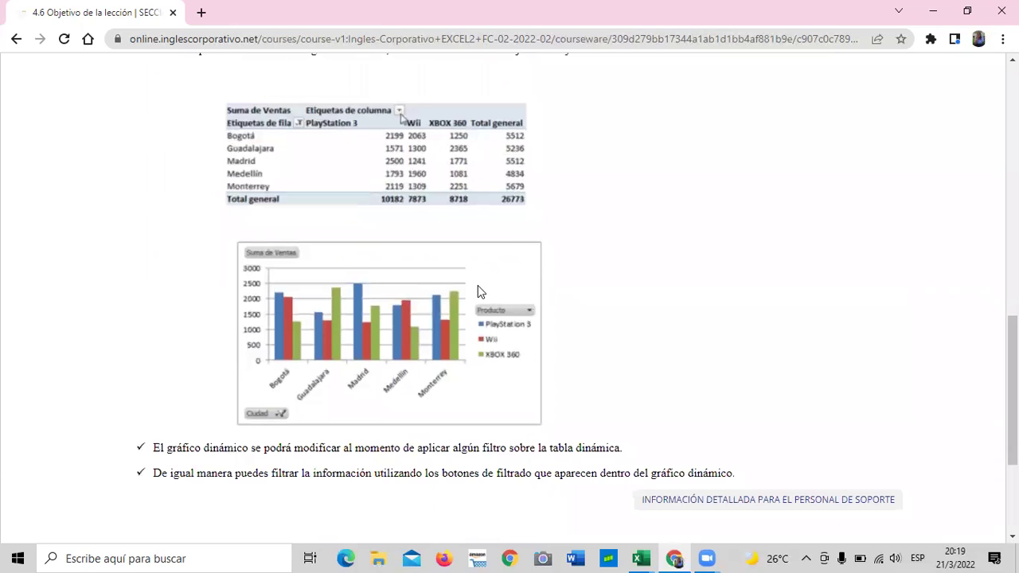
scroll(396, 408, "down", 1)
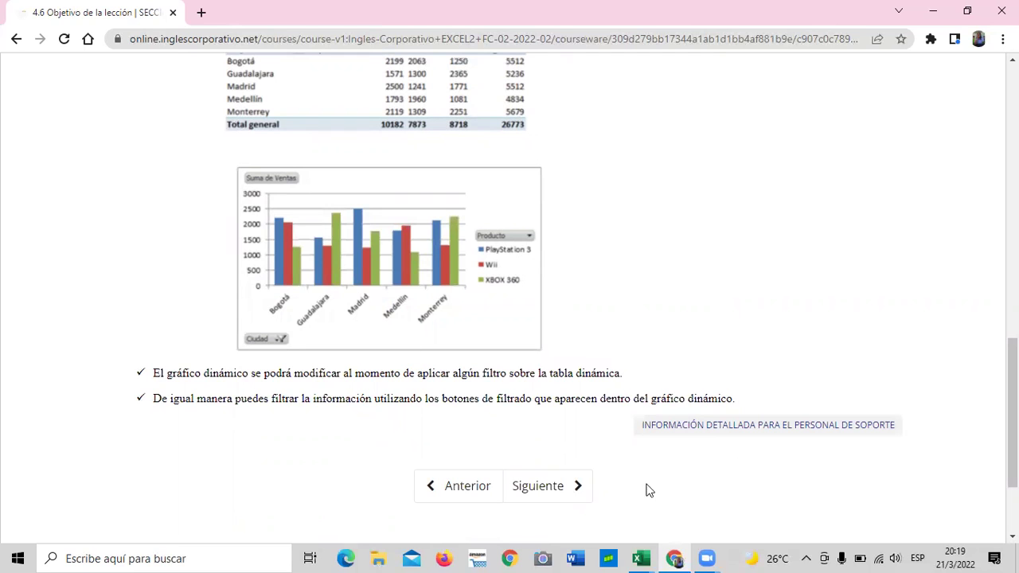
Go to unit 4.7 Gráficos Dinámicos and look over its lesson video and the practice file link
left_click(558, 487)
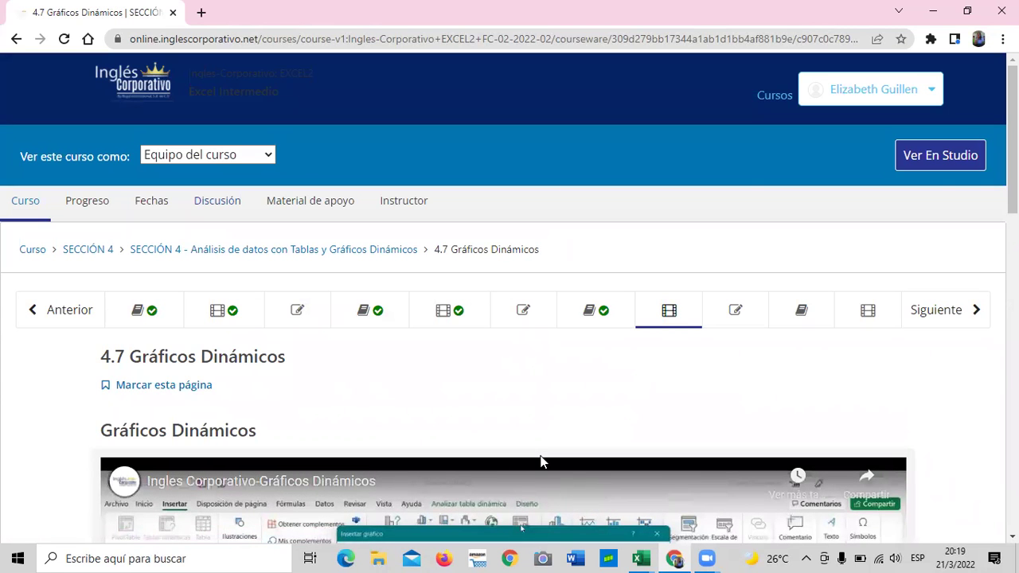
scroll(540, 462, "down", 5)
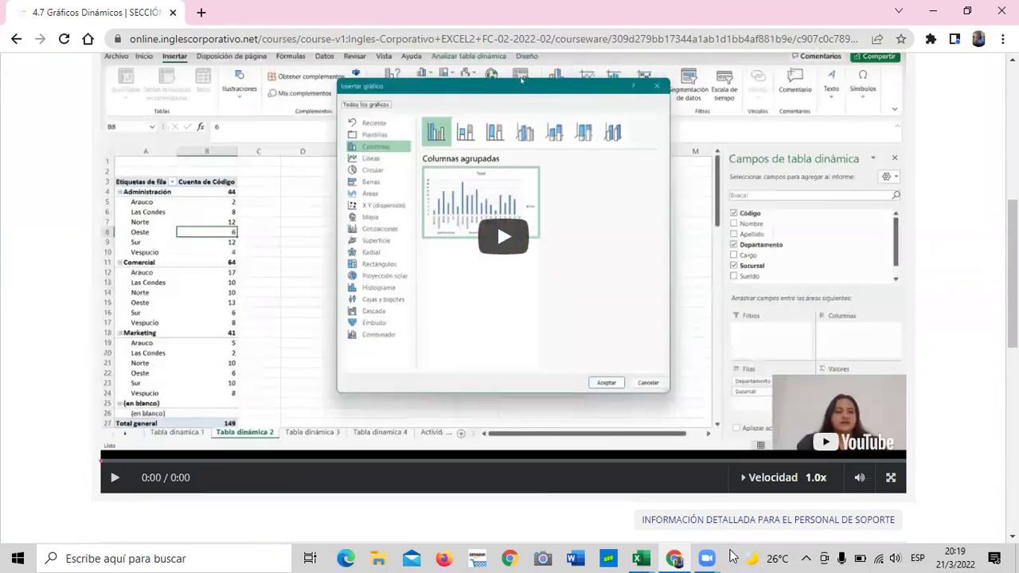
scroll(348, 400, "down", 1)
scroll(348, 399, "down", 1)
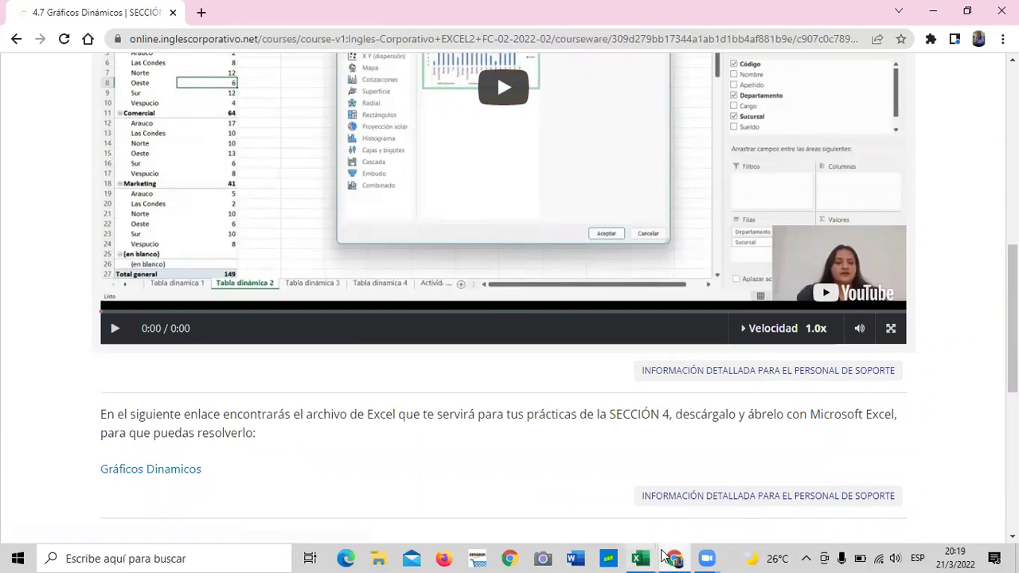
mouse_move(641, 557)
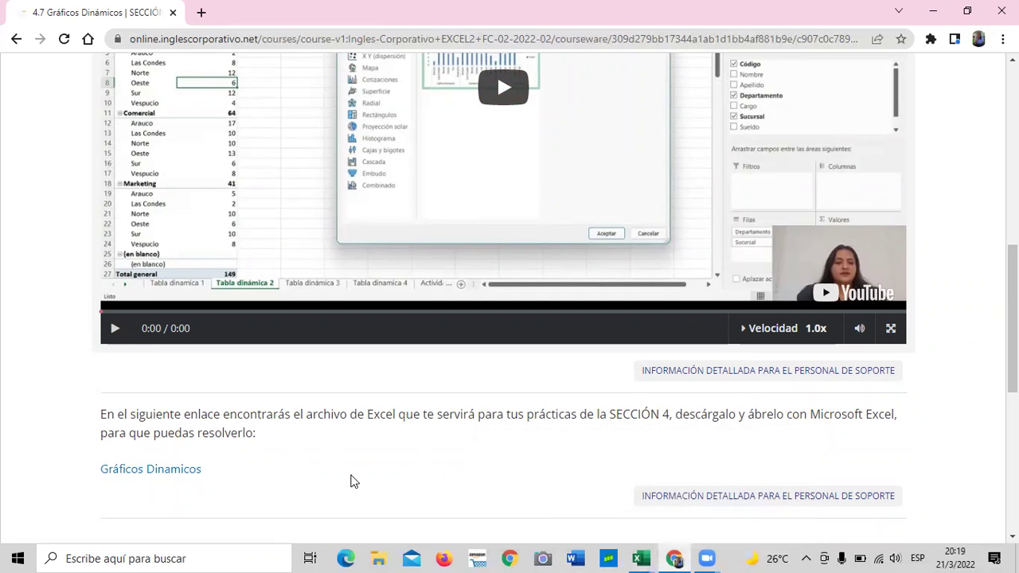
scroll(454, 506, "up", 3)
scroll(151, 486, "down", 2)
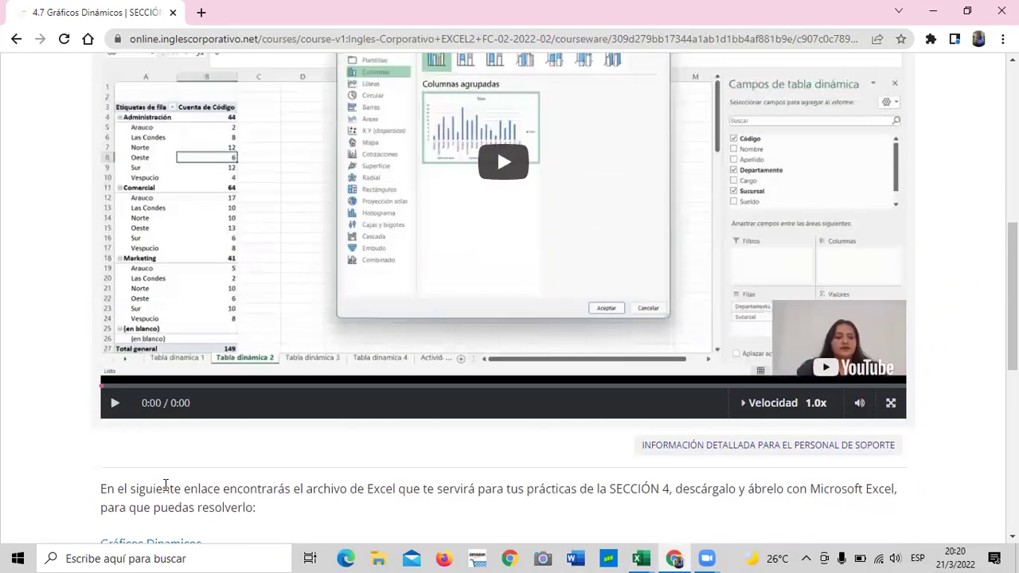
scroll(234, 477, "down", 2)
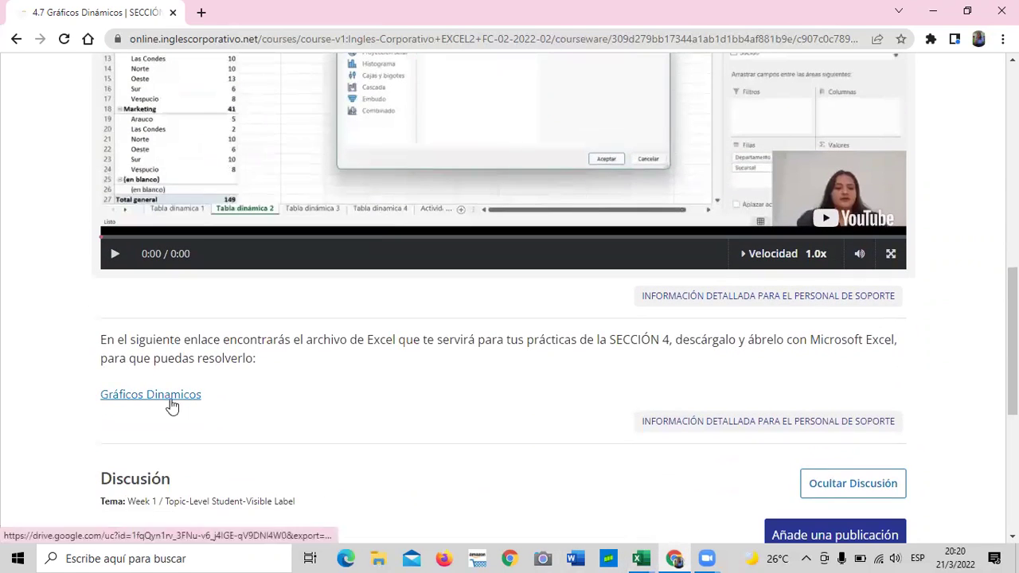
scroll(343, 453, "up", 2)
scroll(337, 457, "up", 3)
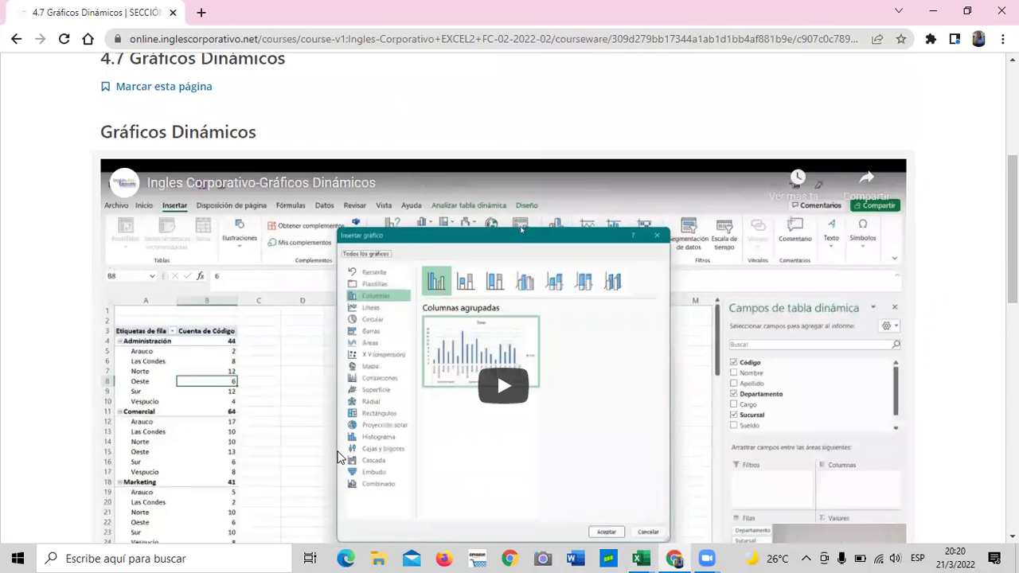
scroll(337, 457, "up", 2)
scroll(339, 455, "down", 3)
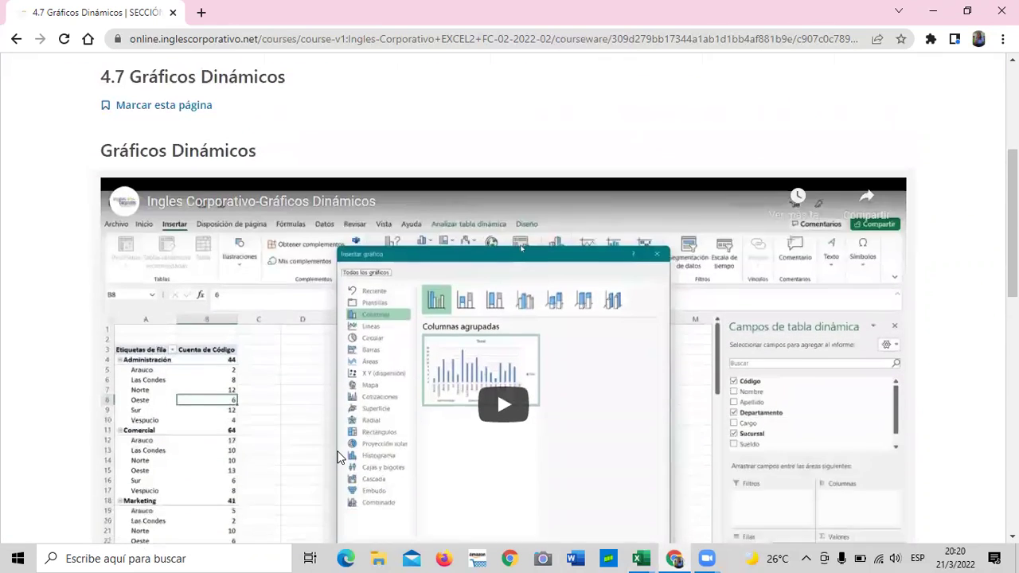
Play the Gráficos Dinámicos lesson video through to the end with the system volume turned up
left_click(499, 309)
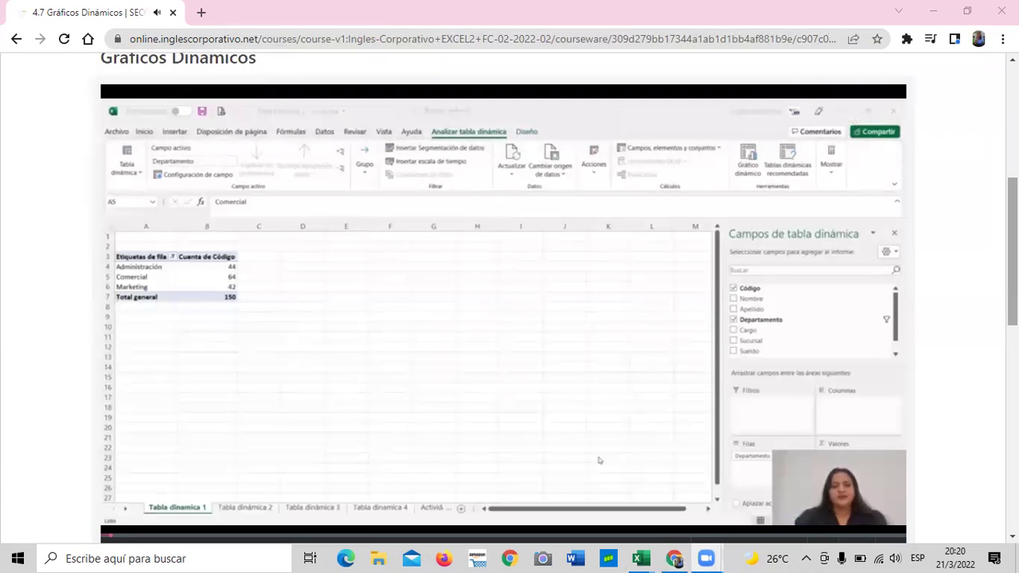
mouse_move(866, 367)
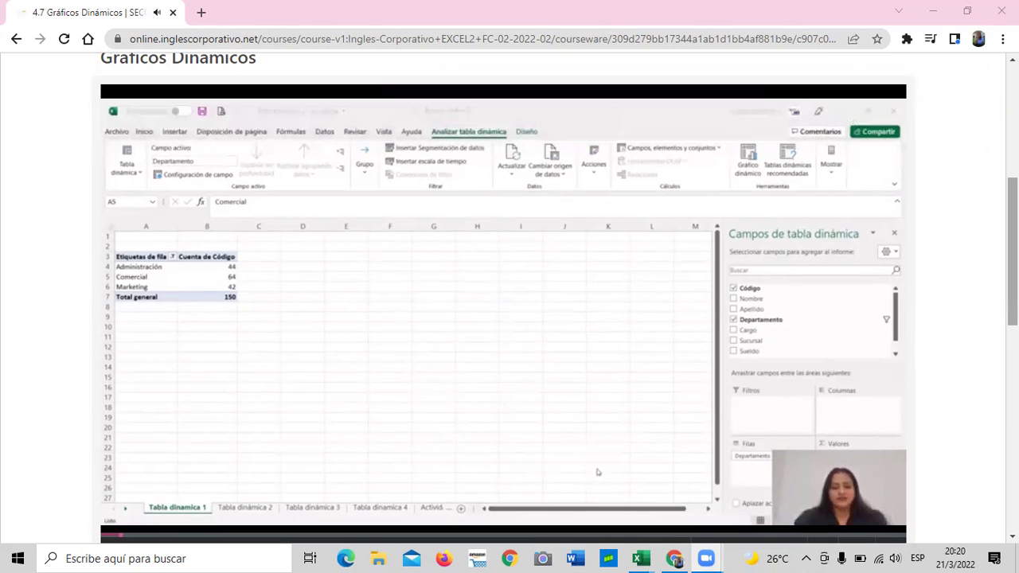
scroll(605, 453, "down", 1)
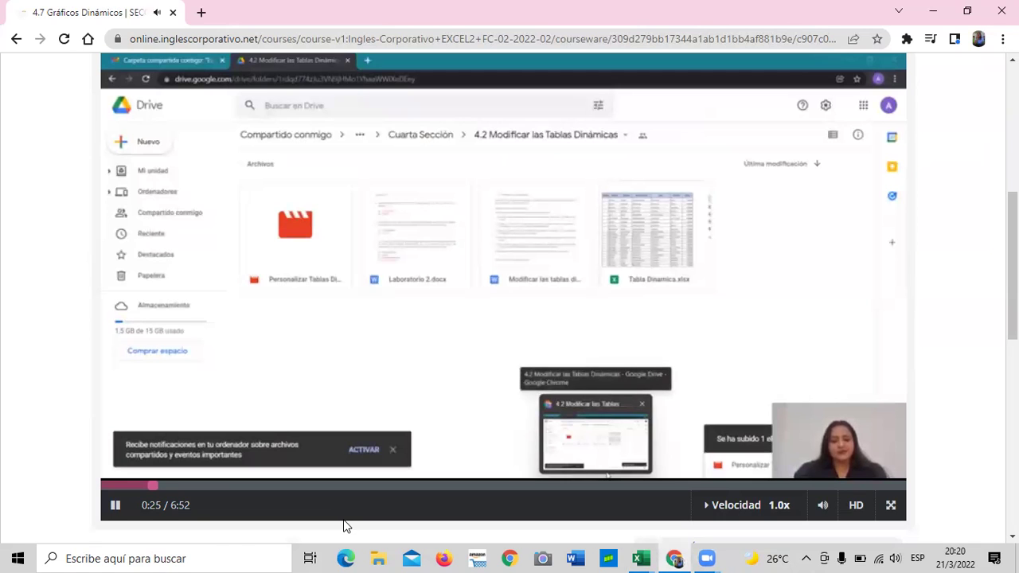
key("XF86AudioLowerVolume")
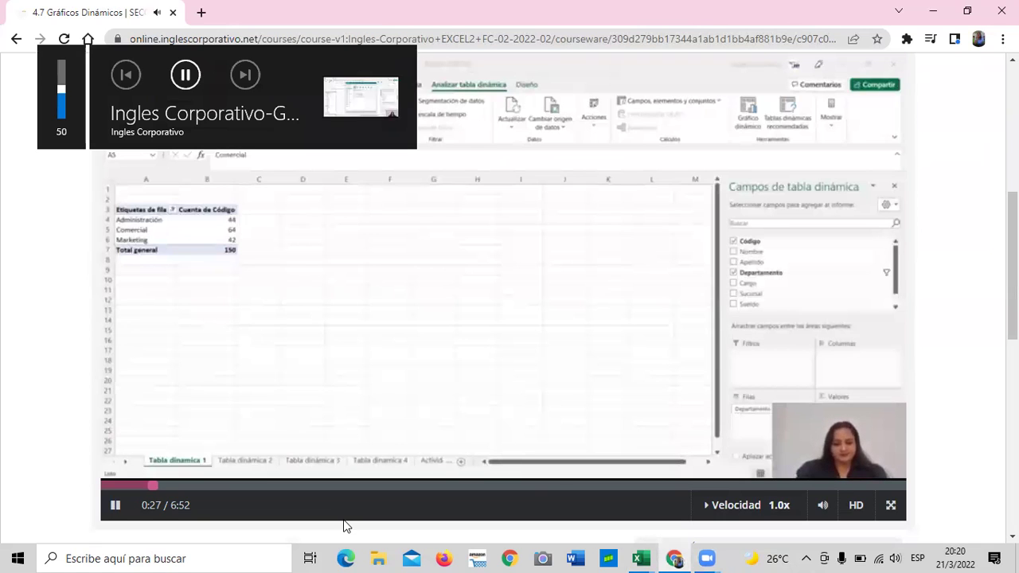
key("XF86AudioRaiseVolume")
key("XF86AudioRaiseVolume")
key("XF86AudioRaiseVolume")
key("XF86AudioRaiseVolume")
key("XF86AudioRaiseVolume")
key("XF86AudioRaiseVolume")
key("XF86AudioRaiseVolume")
key("XF86AudioRaiseVolume")
key("XF86AudioRaiseVolume")
key("XF86AudioRaiseVolume")
key("XF86AudioRaiseVolume")
key("XF86AudioRaiseVolume")
key("XF86AudioRaiseVolume")
key("XF86AudioRaiseVolume")
key("XF86AudioRaiseVolume")
key("XF86AudioRaiseVolume")
key("XF86AudioRaiseVolume")
key("XF86AudioRaiseVolume")
key("XF86AudioRaiseVolume")
key("XF86AudioRaiseVolume")
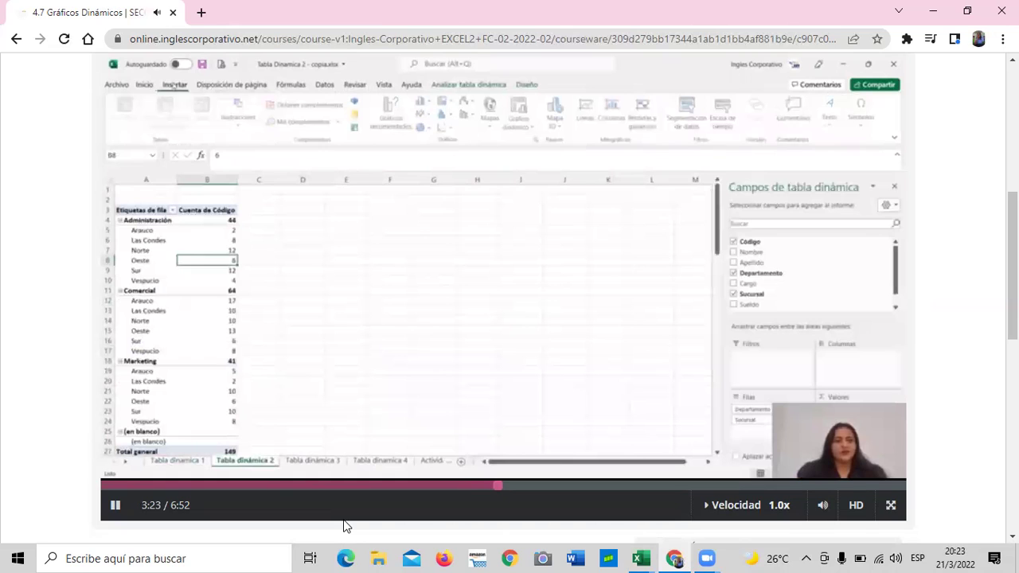
key("XF86AudioRaiseVolume")
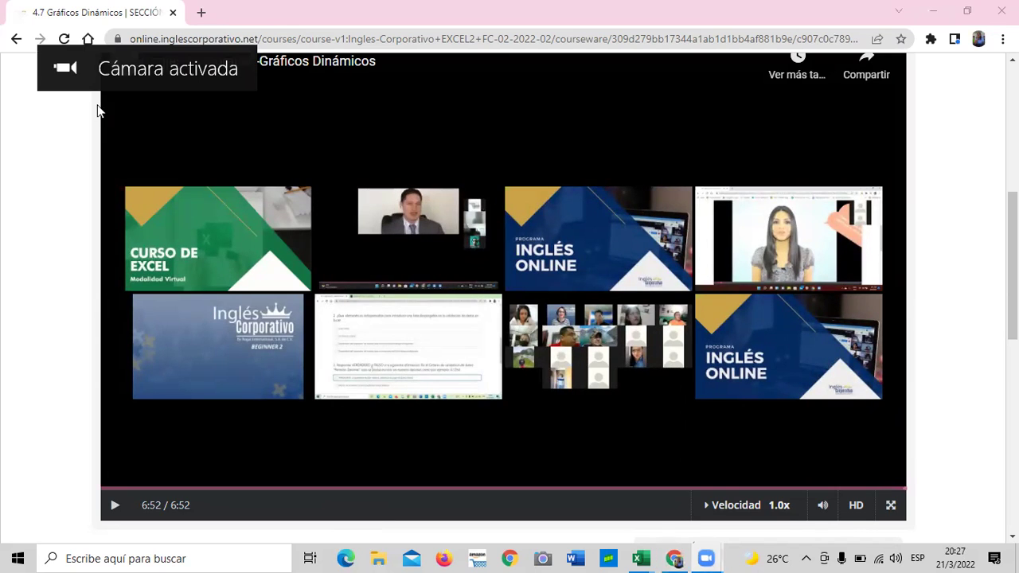
Open the Gráficos Dinamicos practice workbook from the lesson in Excel, enable editing and dismiss the licence notice
scroll(503, 261, "up", 3)
scroll(510, 257, "down", 6)
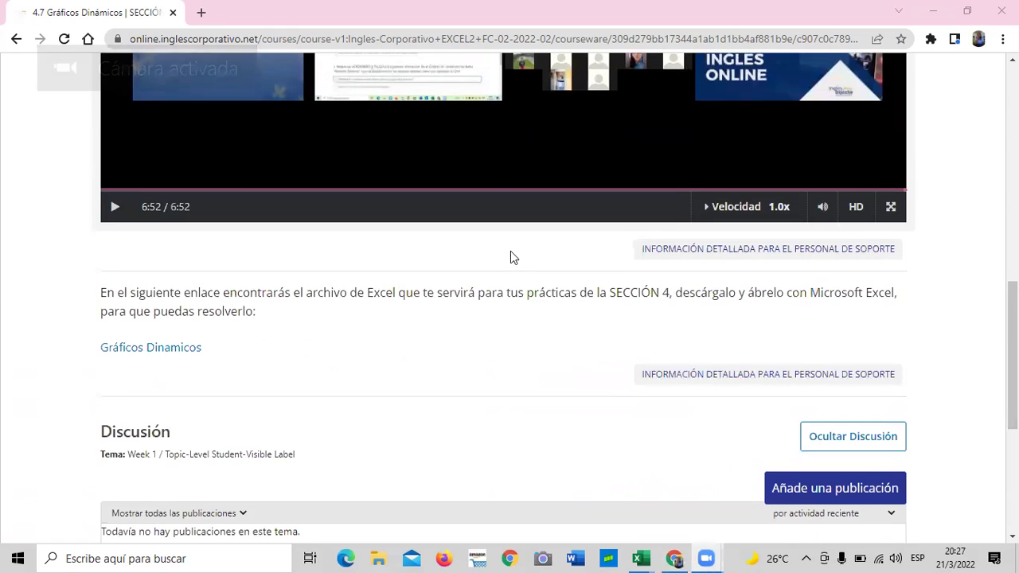
left_click(163, 348)
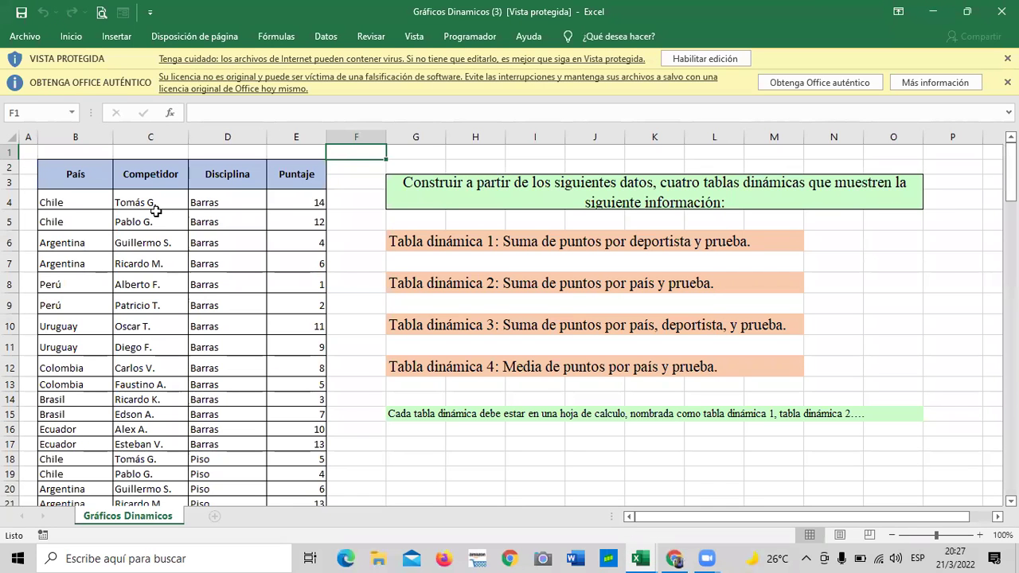
left_click(704, 58)
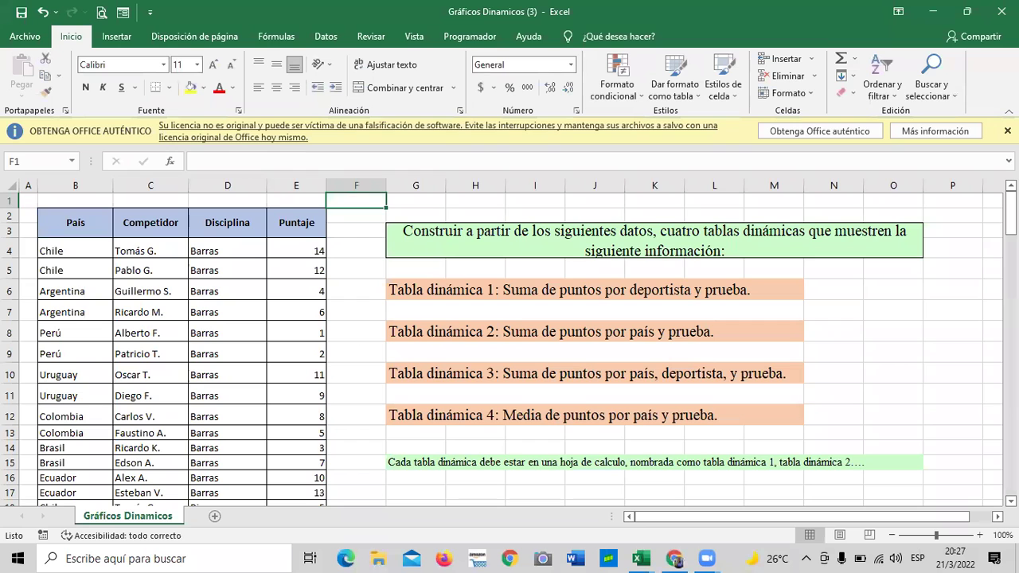
left_click(1006, 130)
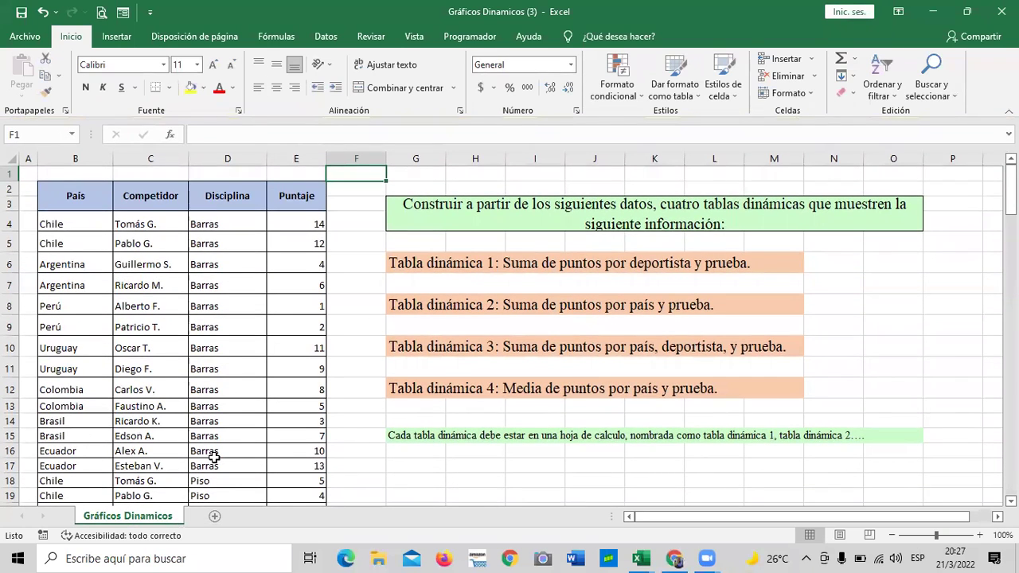
left_click(530, 391)
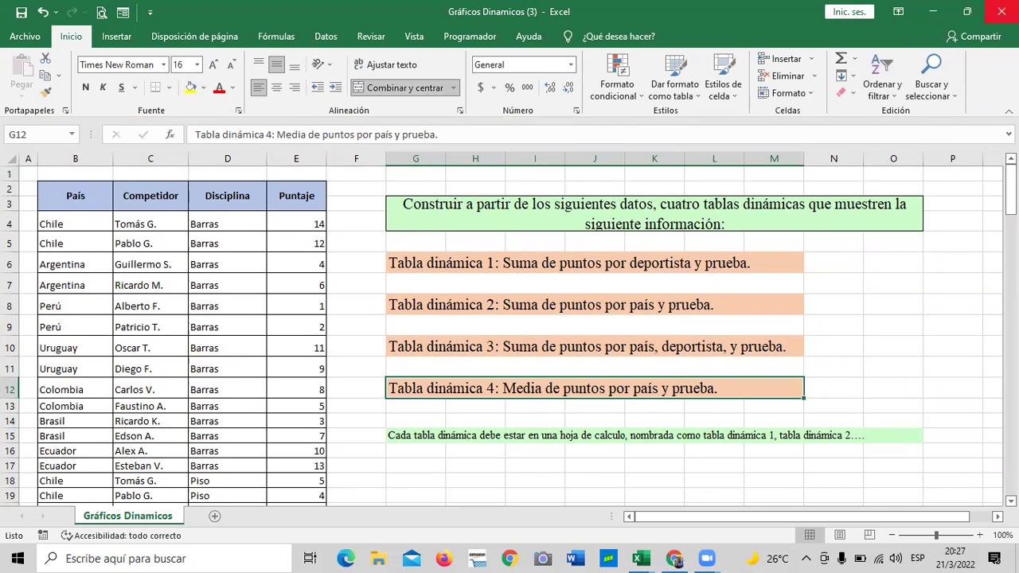
Switch to the Gráficos Dinamicos (2) workbook and look through its sheets from Gráficos Dinamicos to Hoja6
key("alt+Tab")
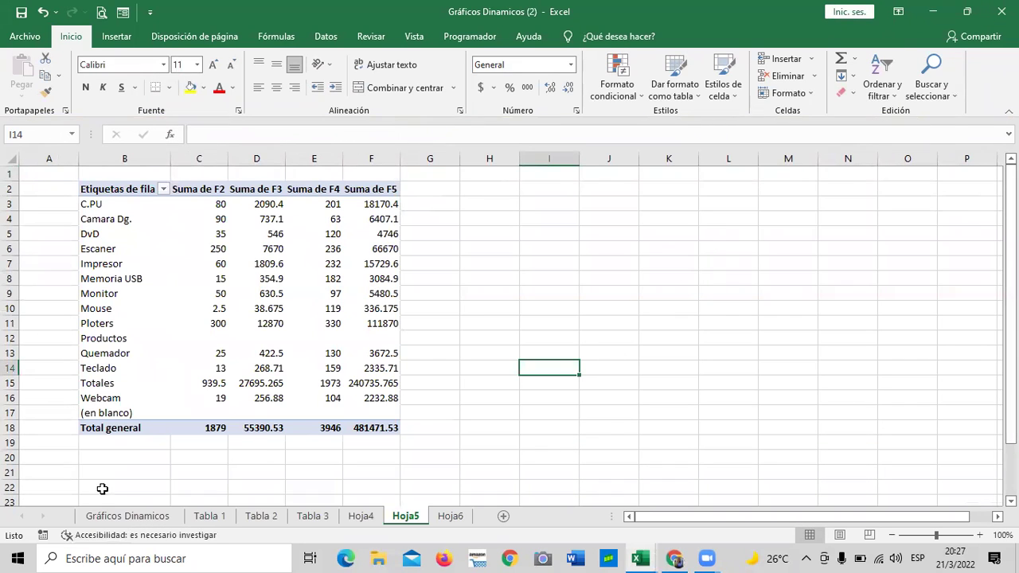
left_click(128, 517)
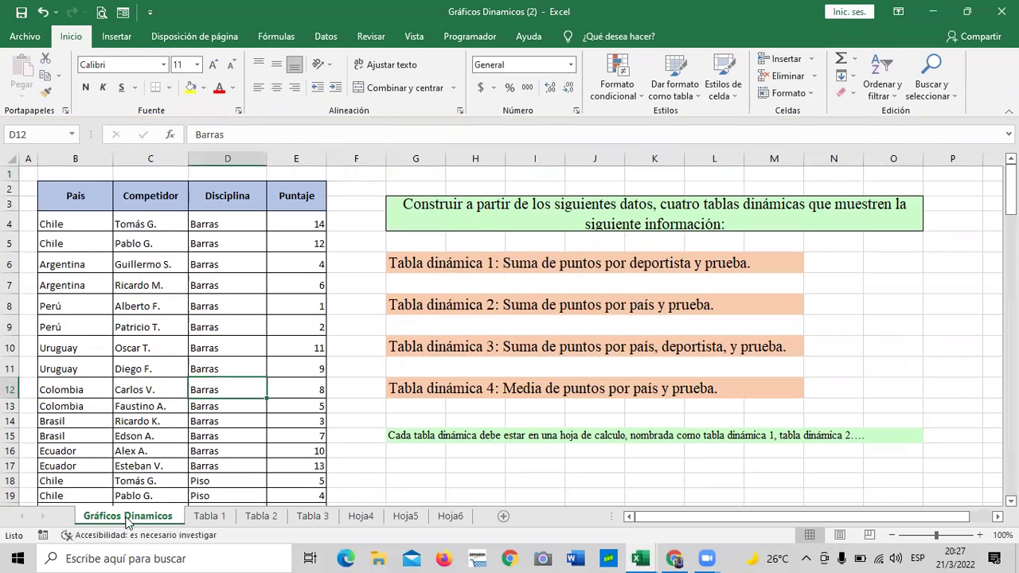
left_click(209, 518)
left_click(261, 518)
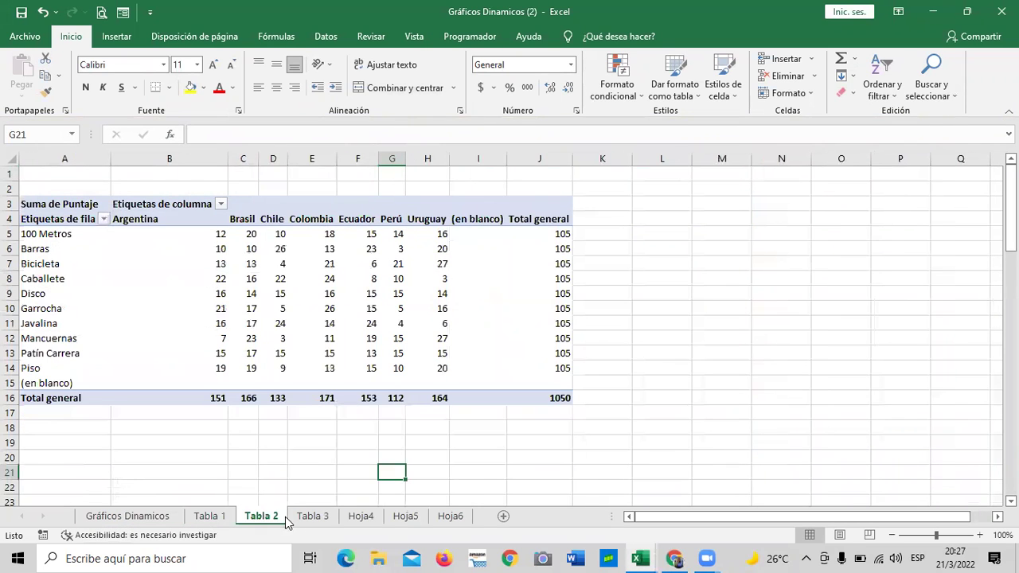
left_click(312, 517)
left_click(364, 519)
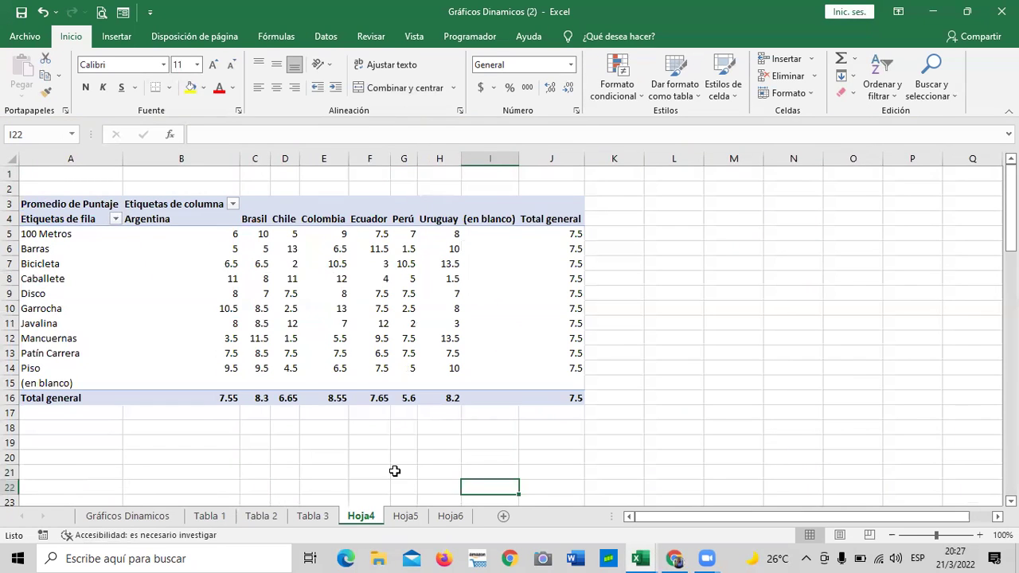
left_click(405, 518)
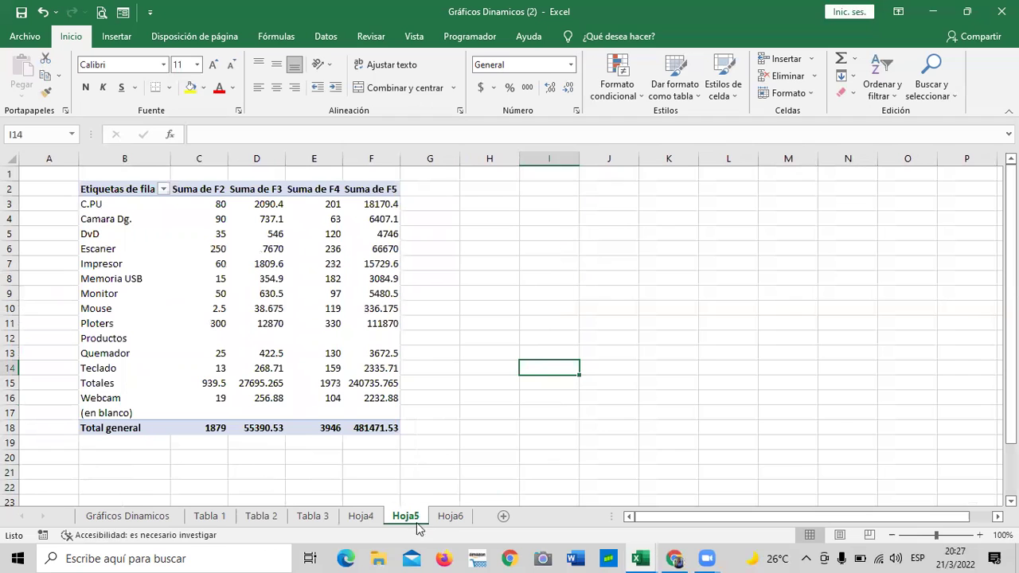
left_click(449, 518)
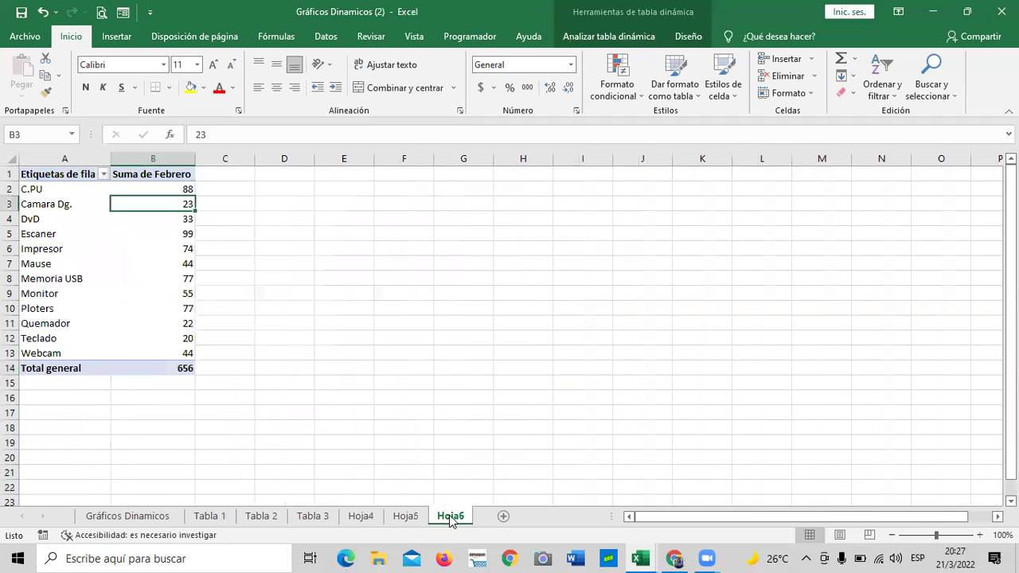
Delete the Hoja5 worksheet permanently and select cell F18 on Hoja6
left_click(405, 517)
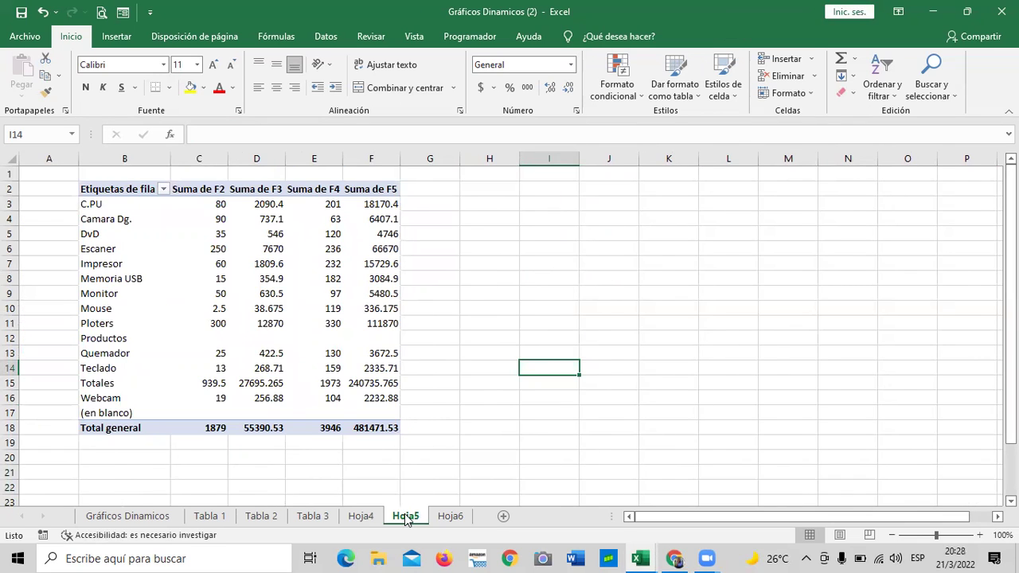
right_click(405, 517)
left_click(456, 359)
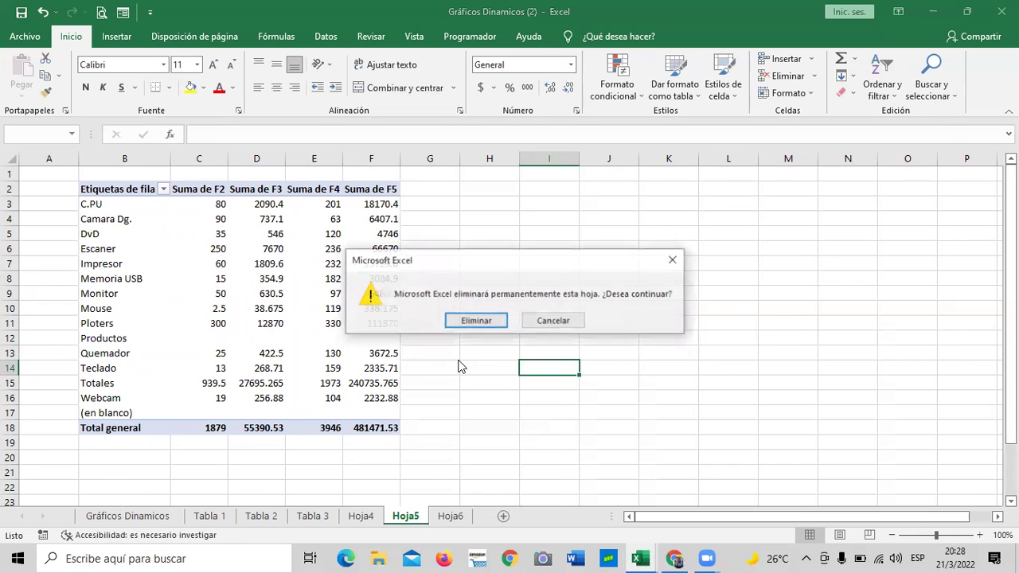
left_click(491, 321)
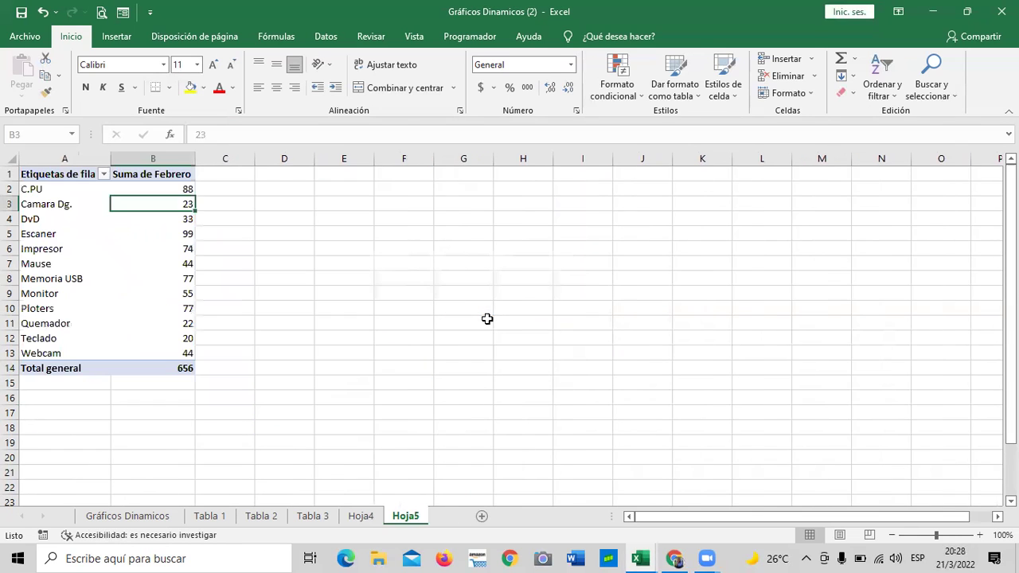
left_click(483, 368)
left_click(377, 425)
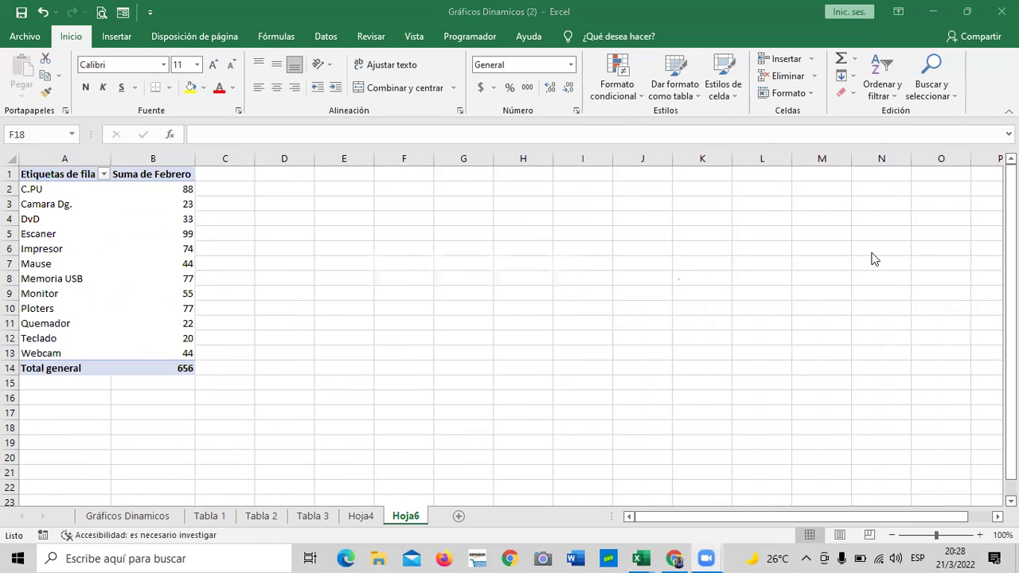
Examine the product rows and their Suma de Febrero values in the pivot table on Hoja6
left_click(126, 199)
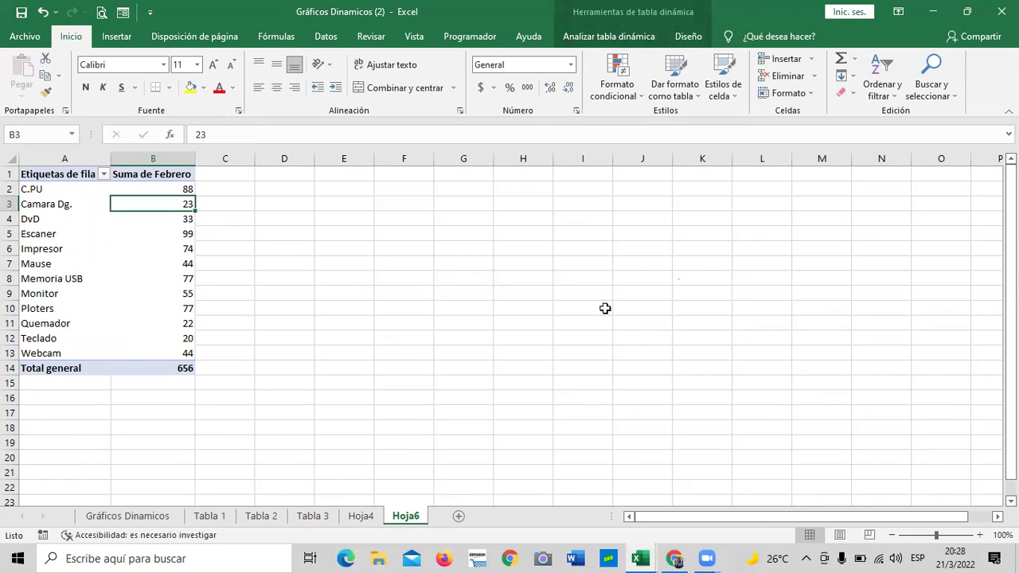
left_click_drag(395, 319, 350, 323)
left_click(132, 303)
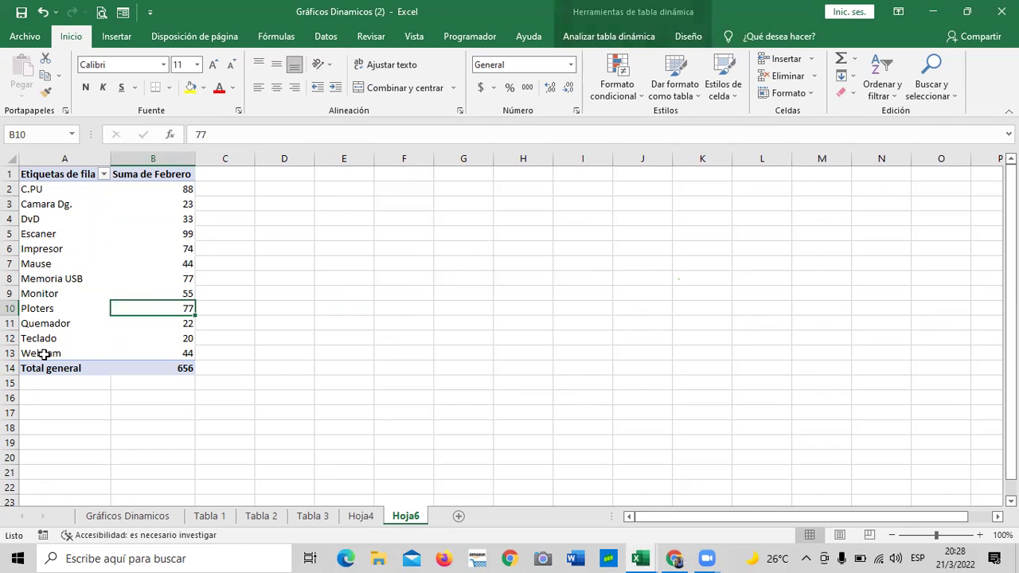
left_click(44, 353)
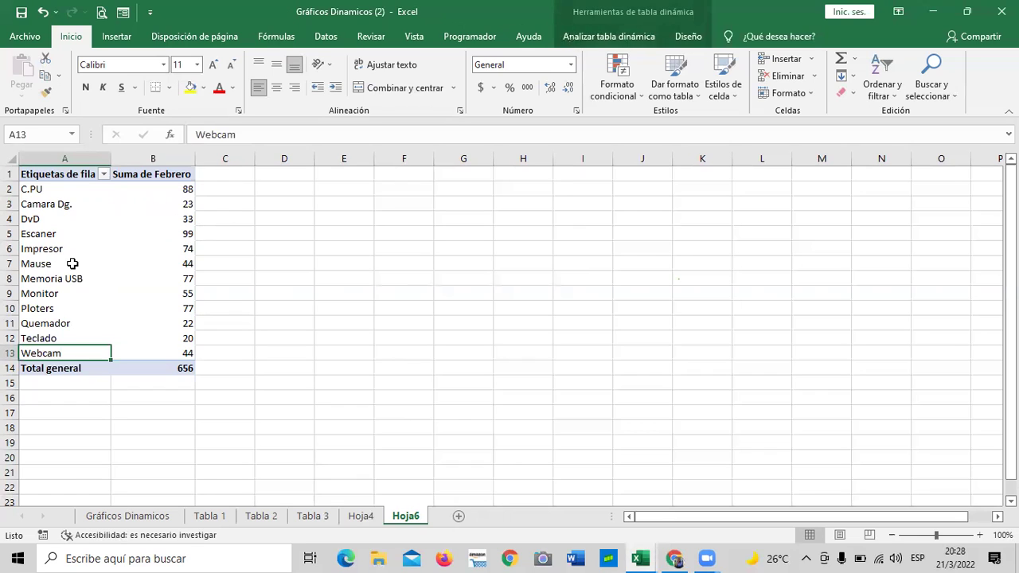
left_click(44, 189)
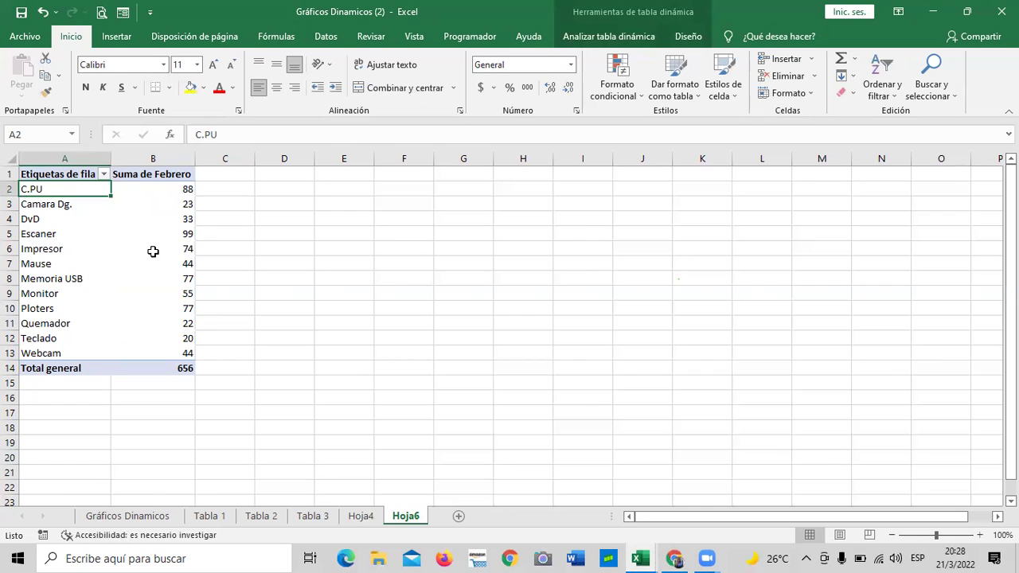
left_click(153, 252)
left_click(148, 279)
left_click(170, 348)
left_click(168, 335)
left_click(163, 321)
left_click(160, 290)
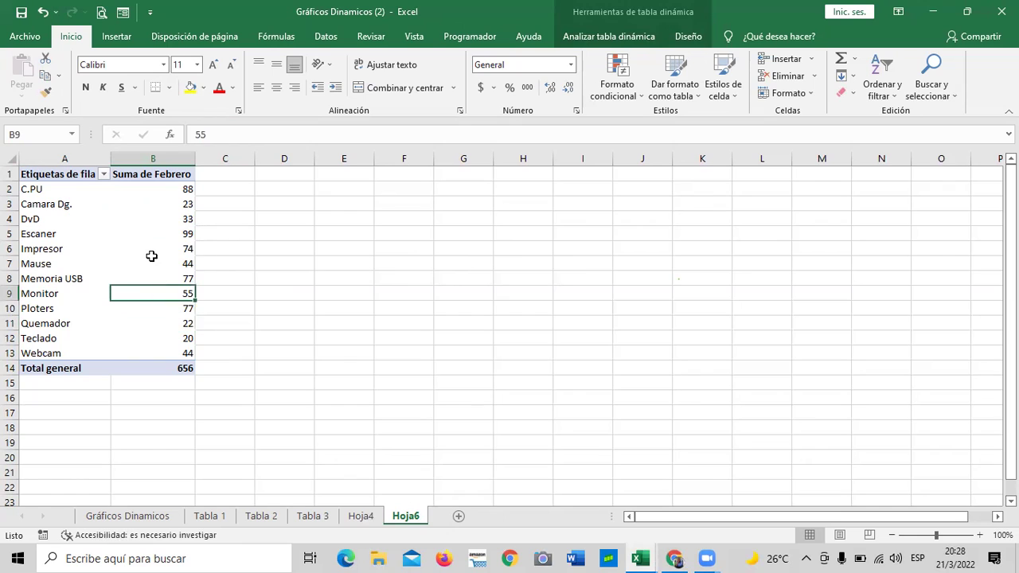
mouse_move(152, 256)
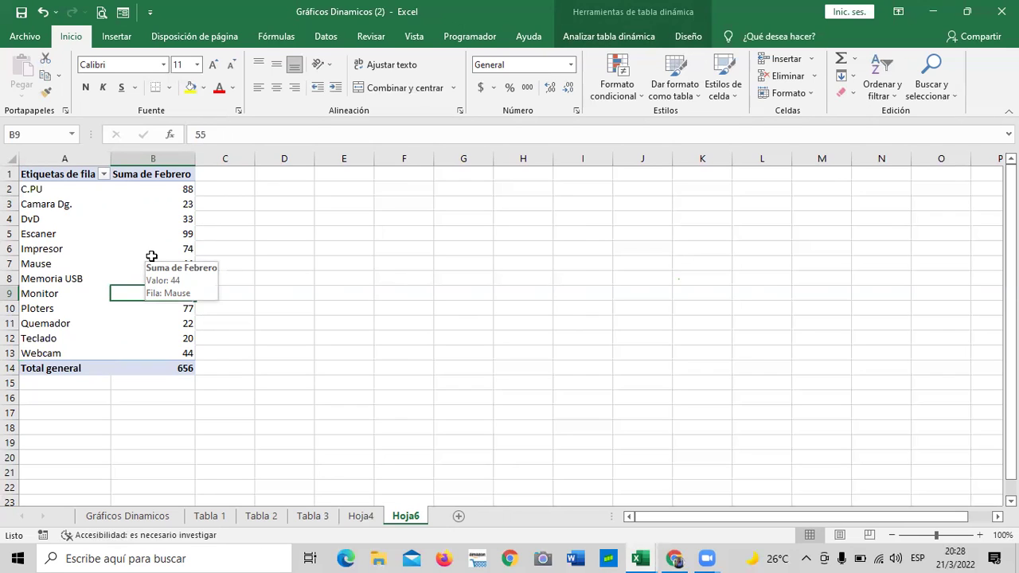
left_click(146, 188)
left_click(104, 307)
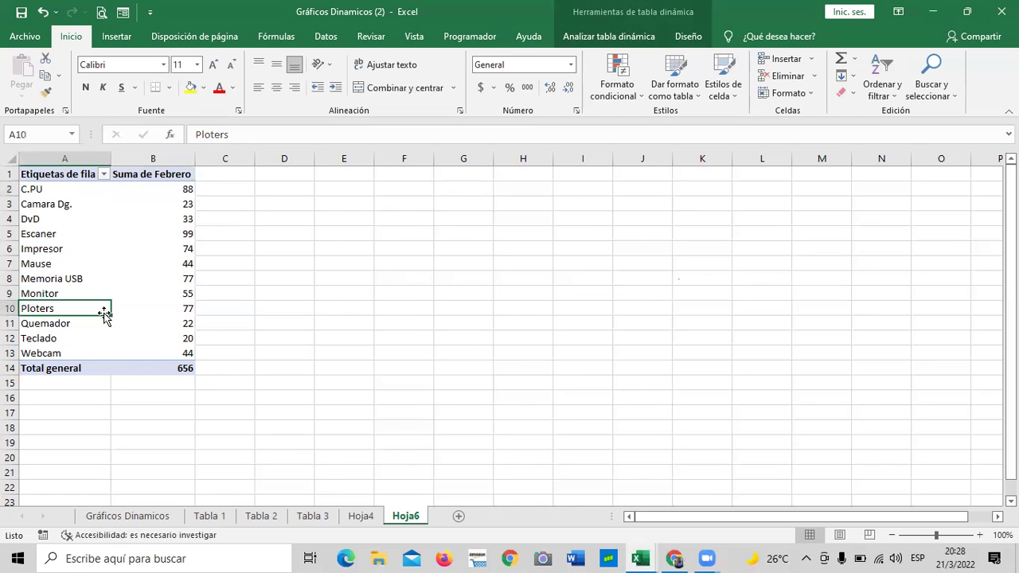
Show the pivot table analysis tools and review the Suma de Febrero values from C.PU down to Webcam
left_click(635, 36)
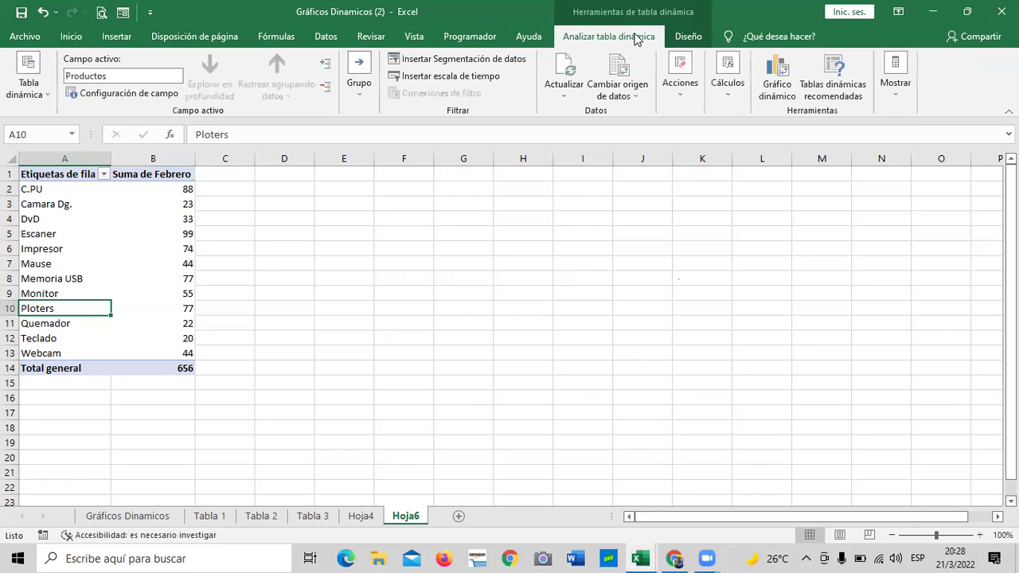
left_click(120, 198)
left_click(134, 190)
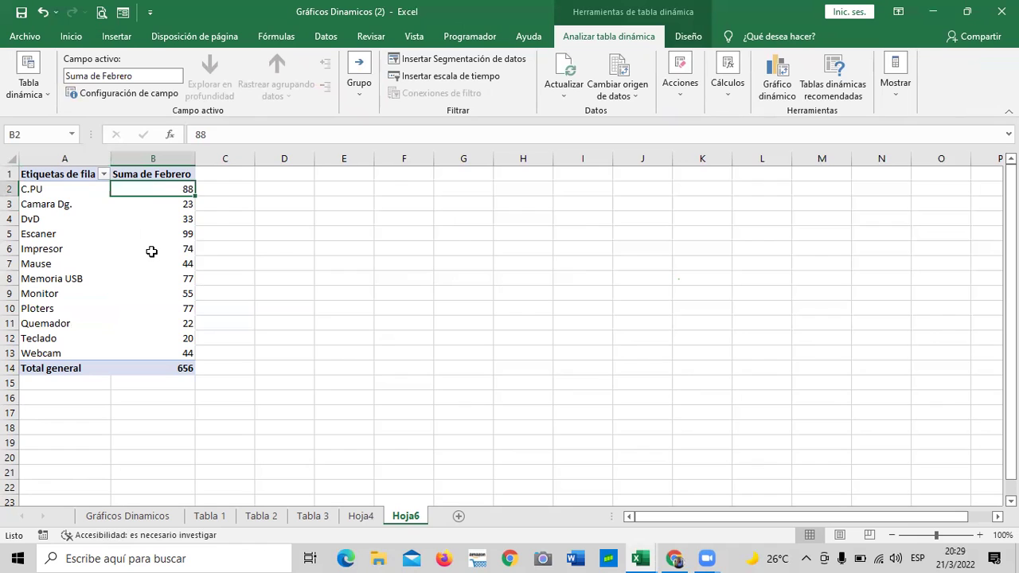
left_click(151, 292)
left_click(162, 352)
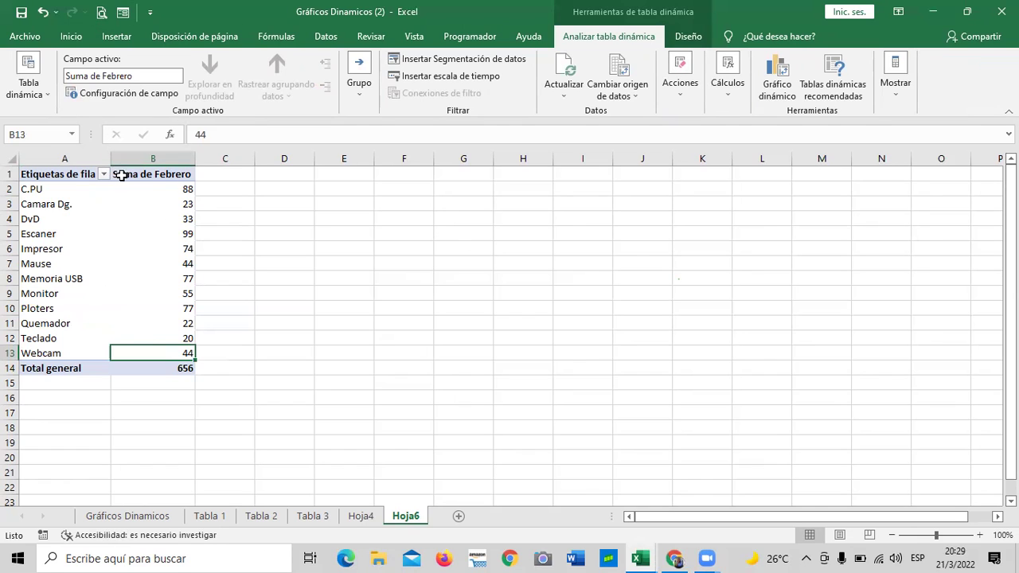
left_click(147, 203)
left_click(151, 185)
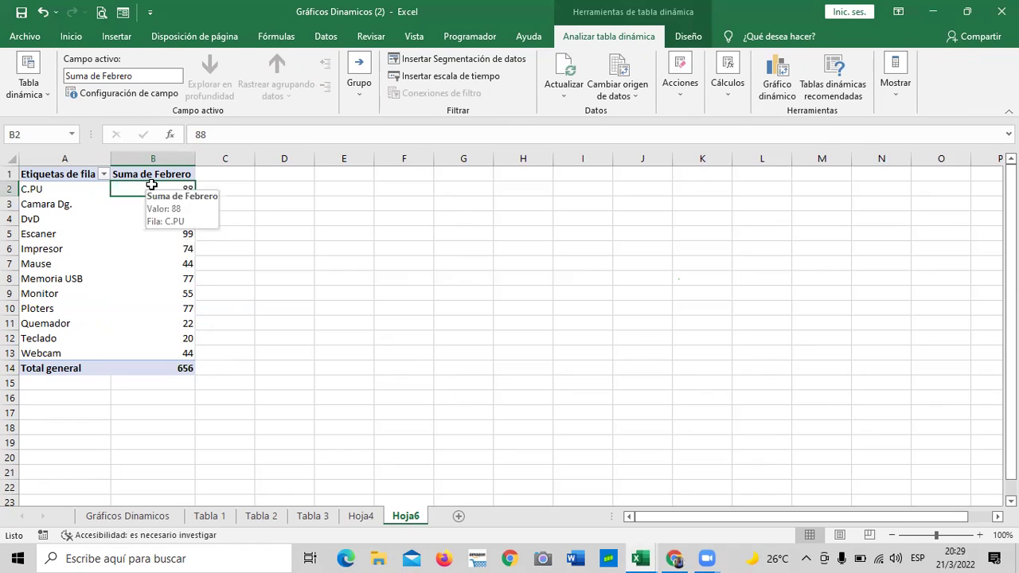
left_click(146, 322)
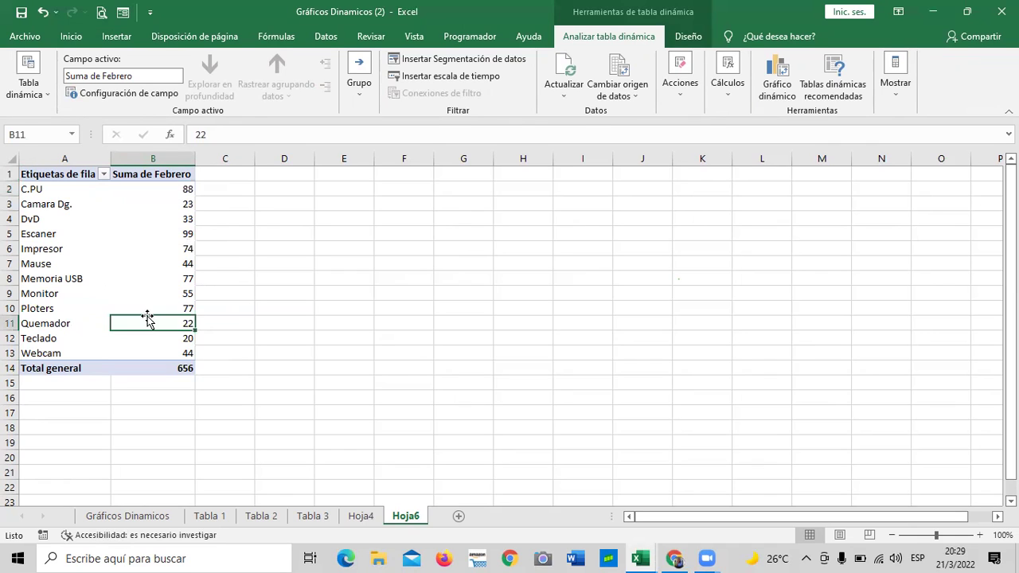
left_click(139, 353)
left_click(136, 188)
left_click(140, 246)
left_click(142, 322)
left_click(151, 192)
left_click(150, 219)
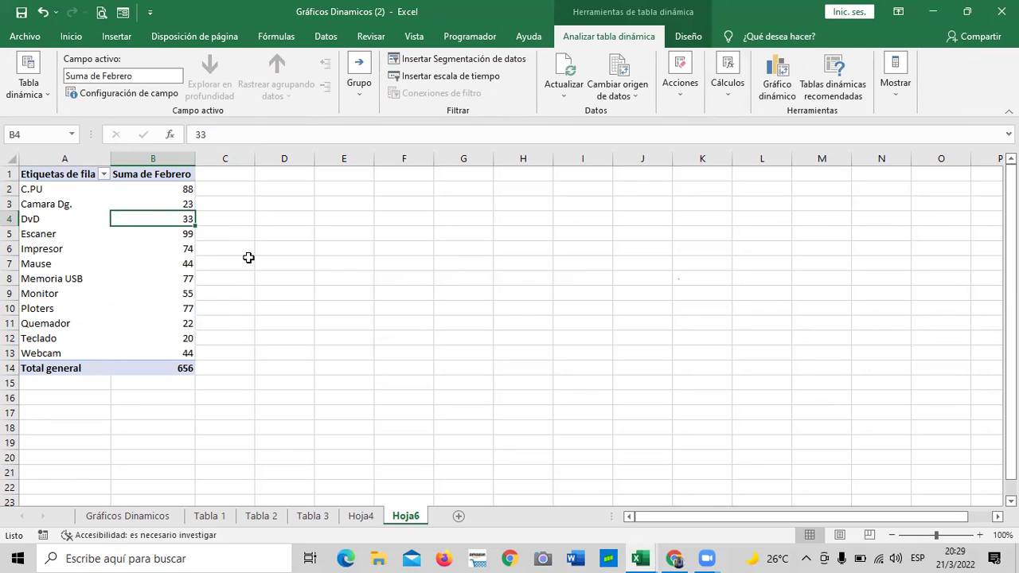
left_click(156, 338)
left_click(172, 265)
left_click(160, 190)
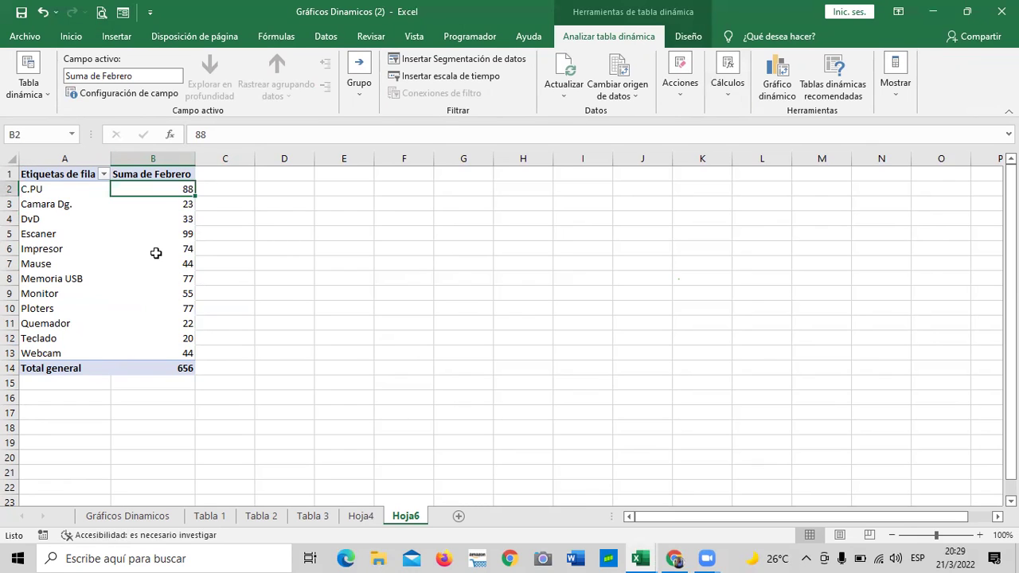
mouse_move(156, 253)
left_click(142, 340)
left_click(157, 249)
left_click(148, 190)
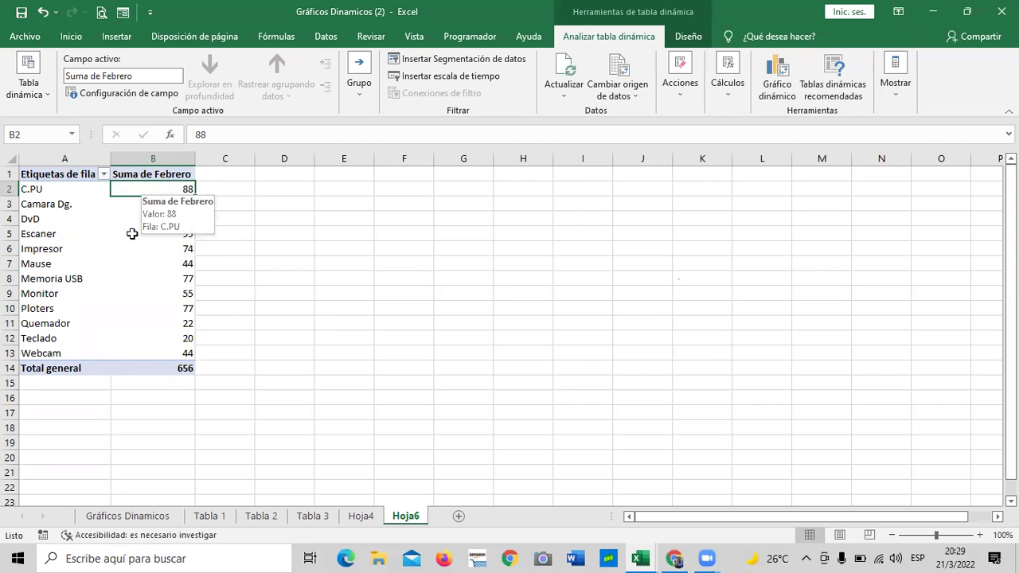
left_click(145, 348)
left_click(143, 218)
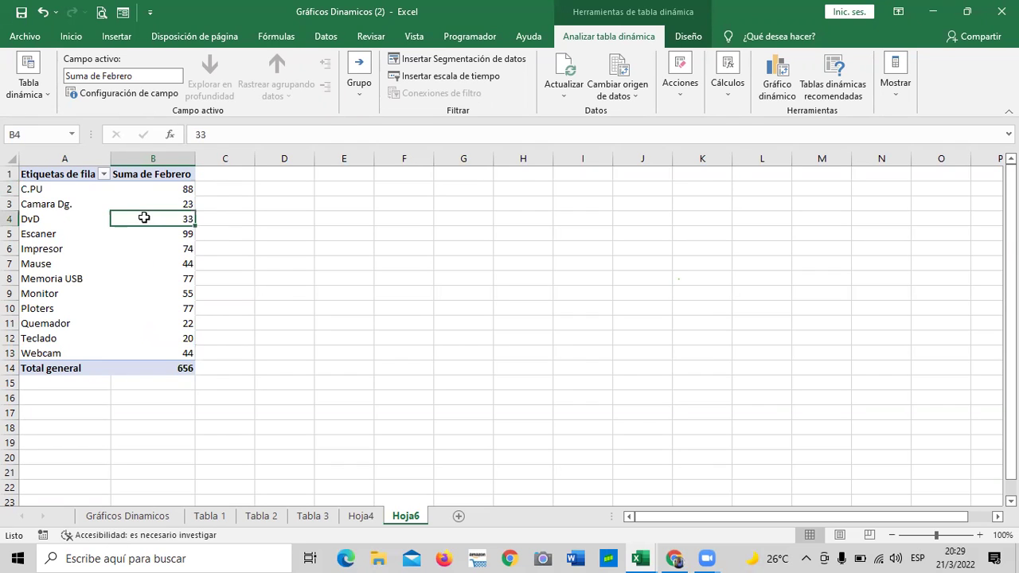
left_click(189, 189)
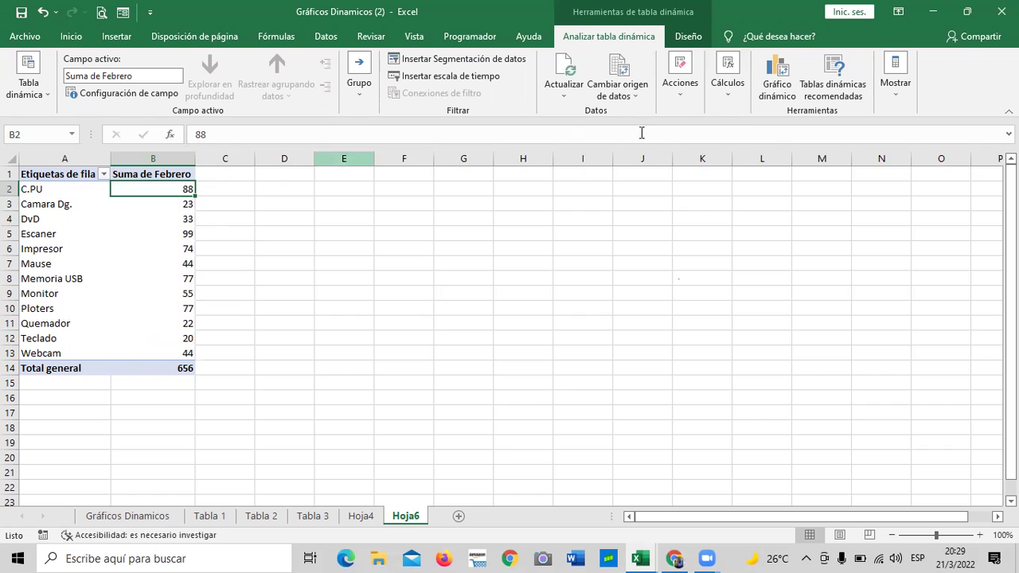
Start a new calculated field for the Hoja6 pivot table and name it IVA
left_click(721, 104)
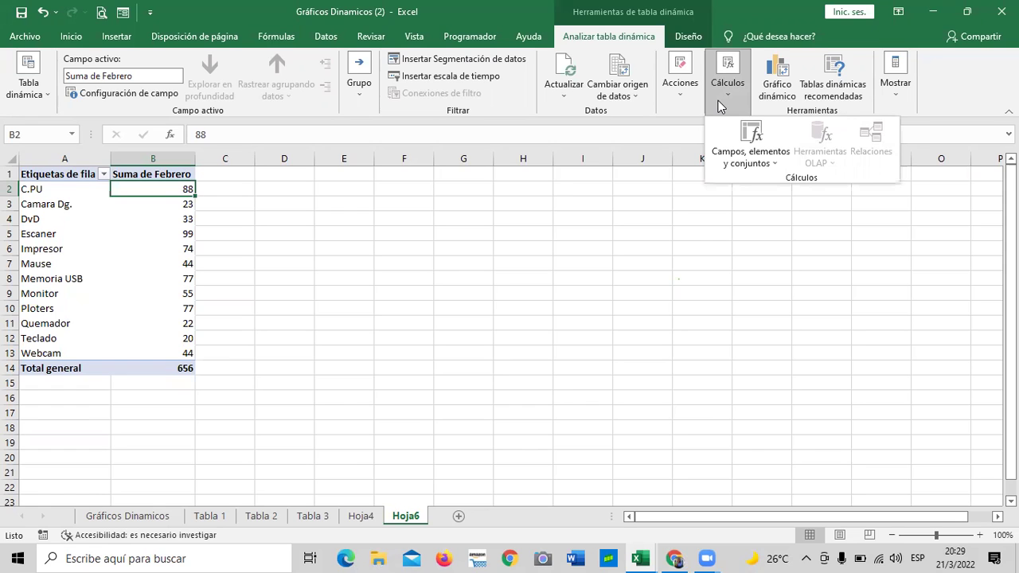
left_click(687, 35)
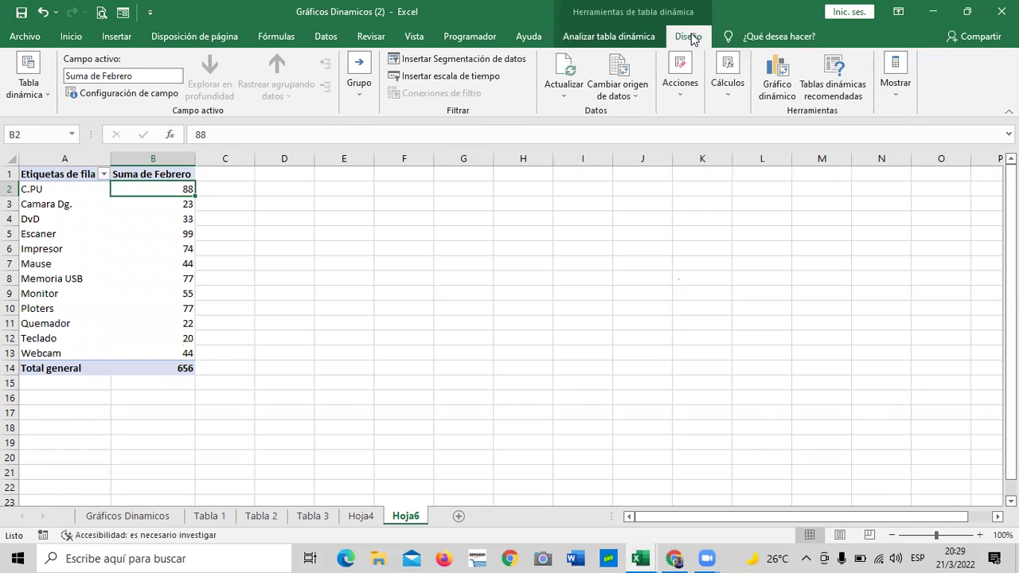
left_click(628, 37)
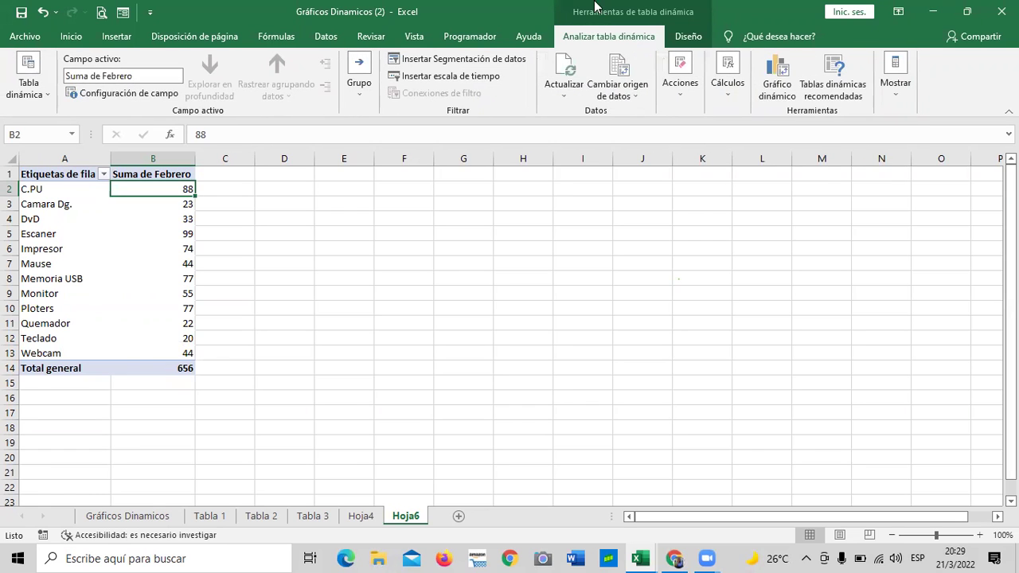
left_click(732, 97)
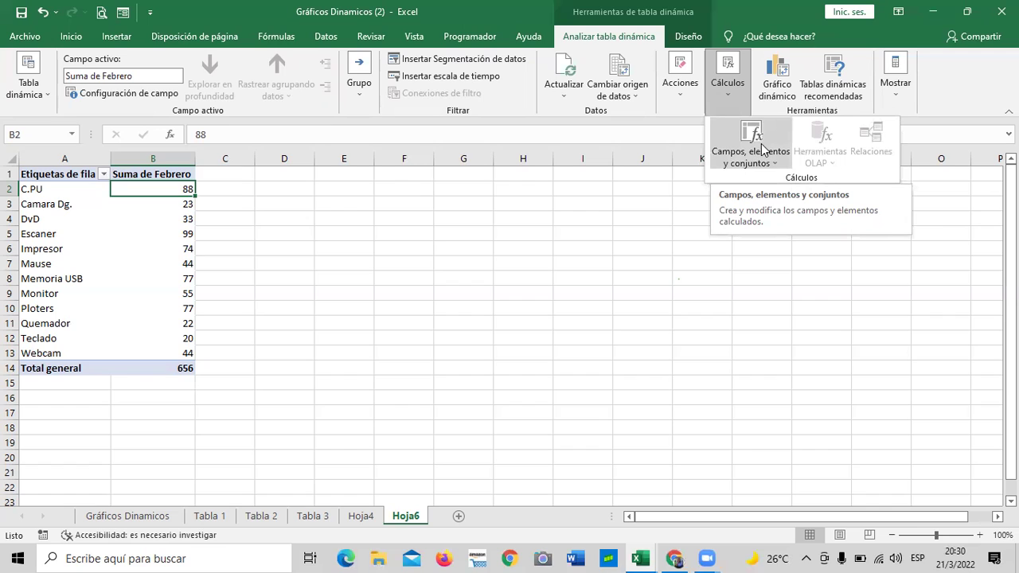
left_click(779, 161)
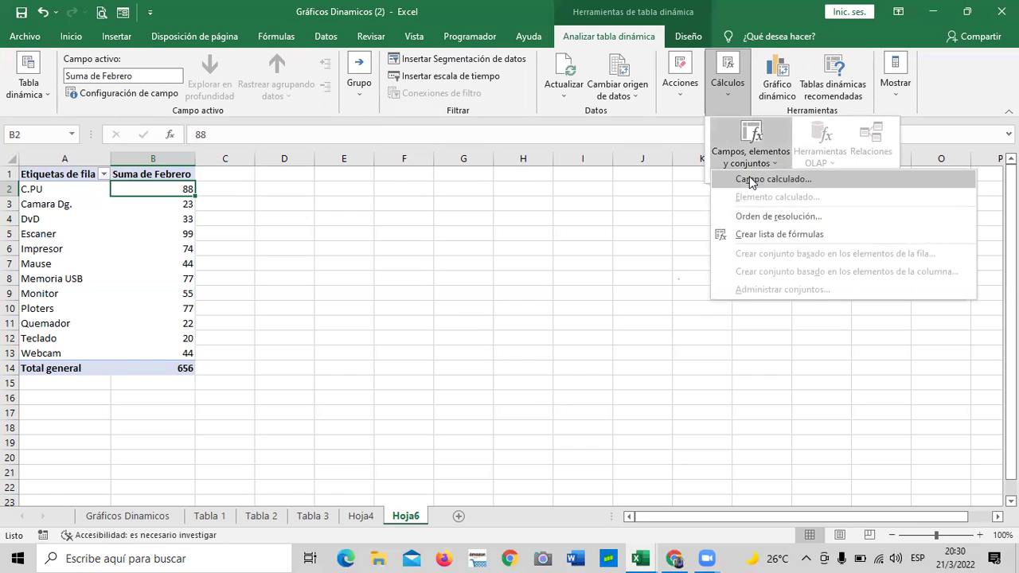
left_click(751, 179)
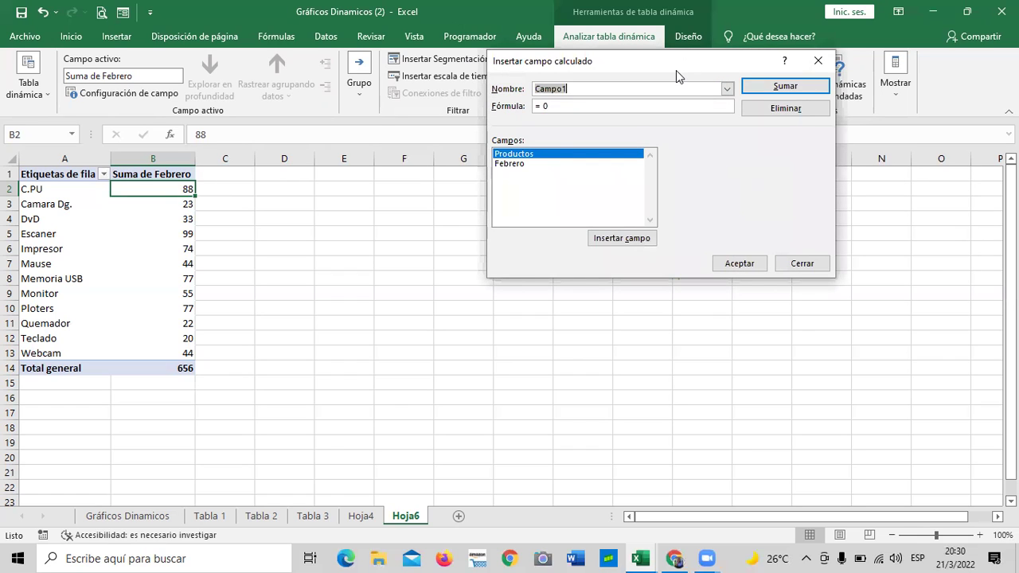
left_click_drag(683, 62, 636, 112)
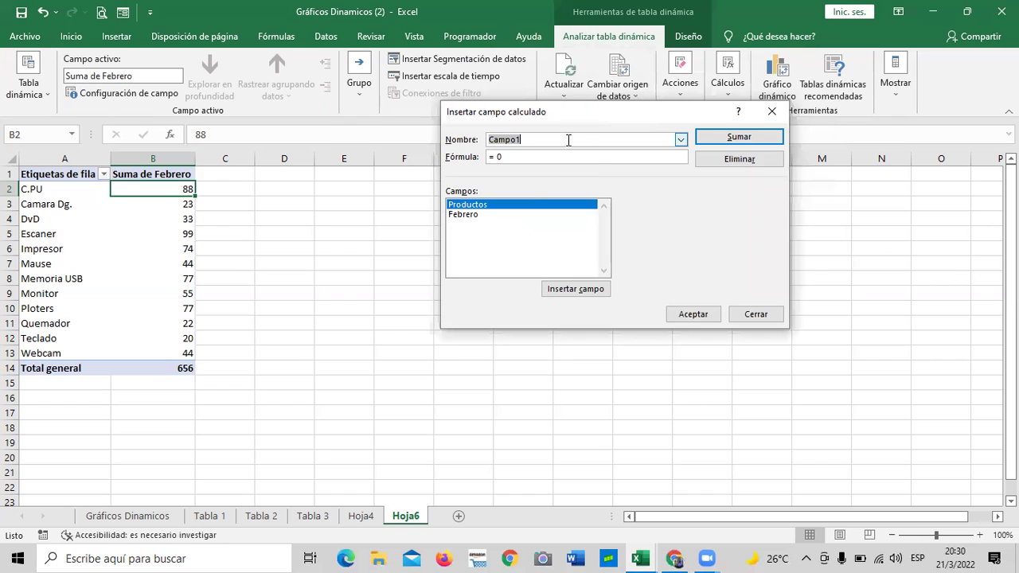
left_click(537, 140)
key("BackSpace")
key("BackSpace")
key("BackSpace")
key("BackSpace")
key("BackSpace")
key("BackSpace")
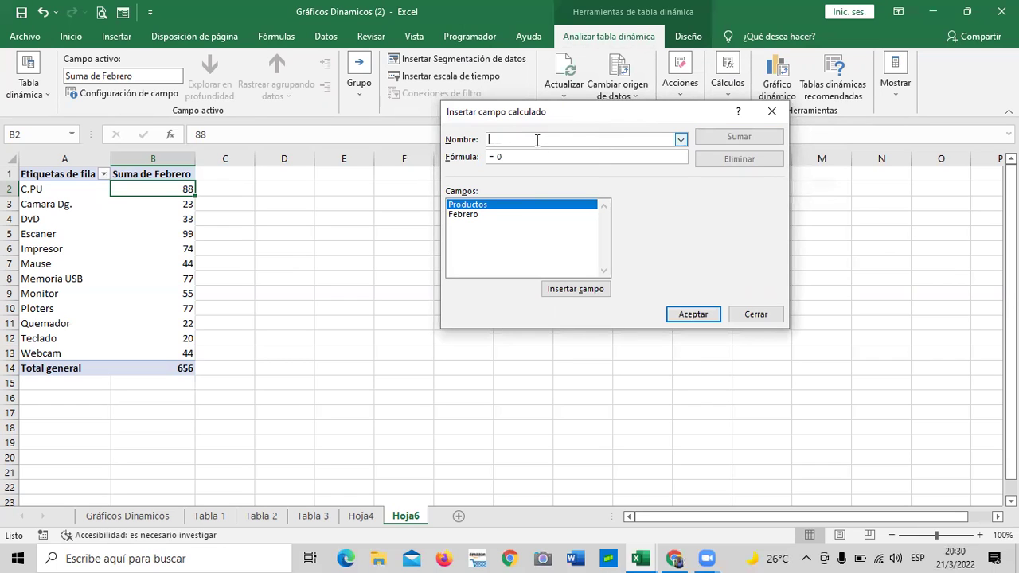
key("Caps_Lock")
type("IV")
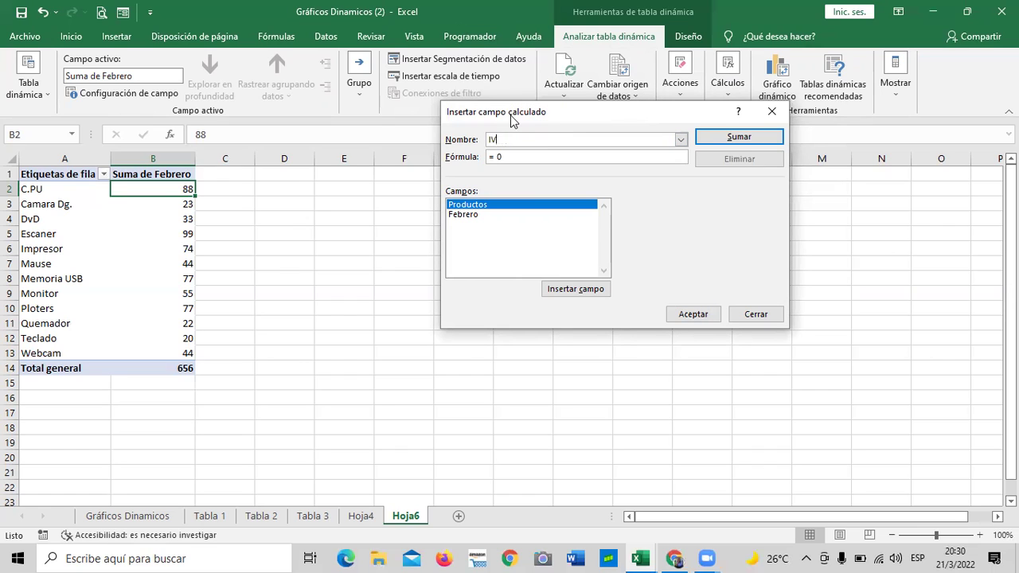
type("A")
key("Caps_Lock")
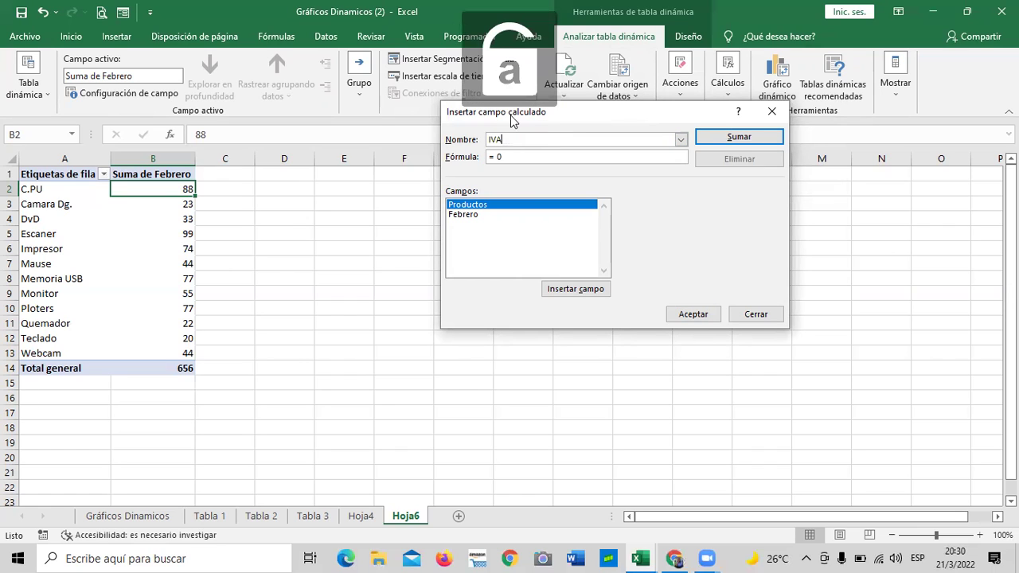
Set the IVA field's formula to Febrero*13% and add the calculated field to the pivot table
left_click(540, 154)
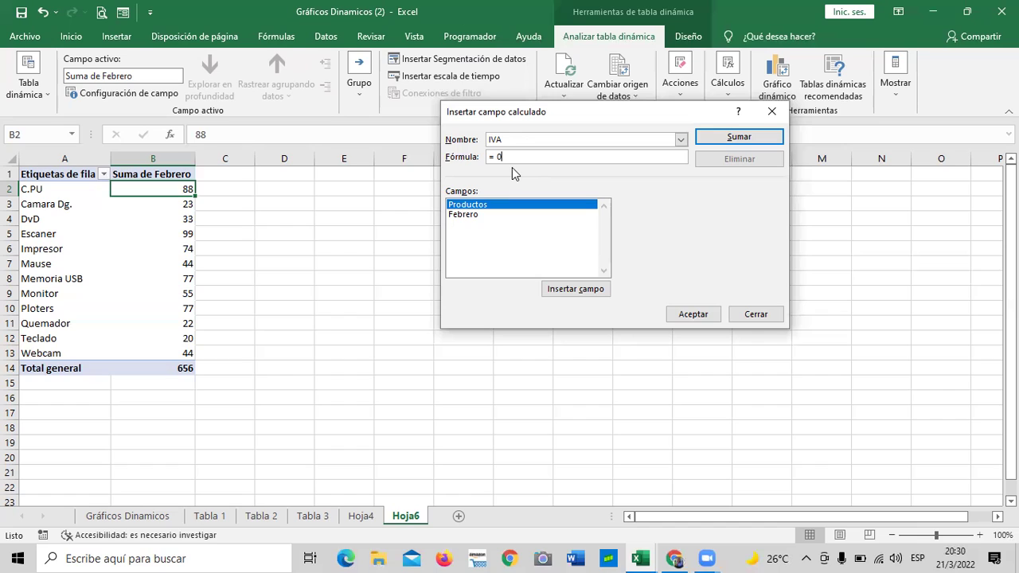
double_click(469, 221)
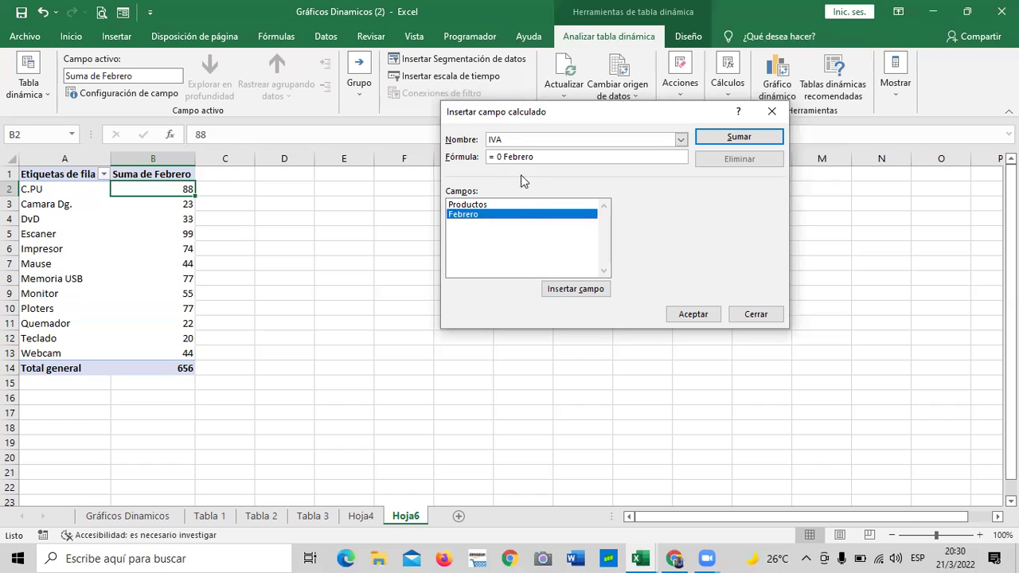
key("BackSpace")
key("BackSpace")
key("BackSpace")
type("*13%")
left_click(693, 313)
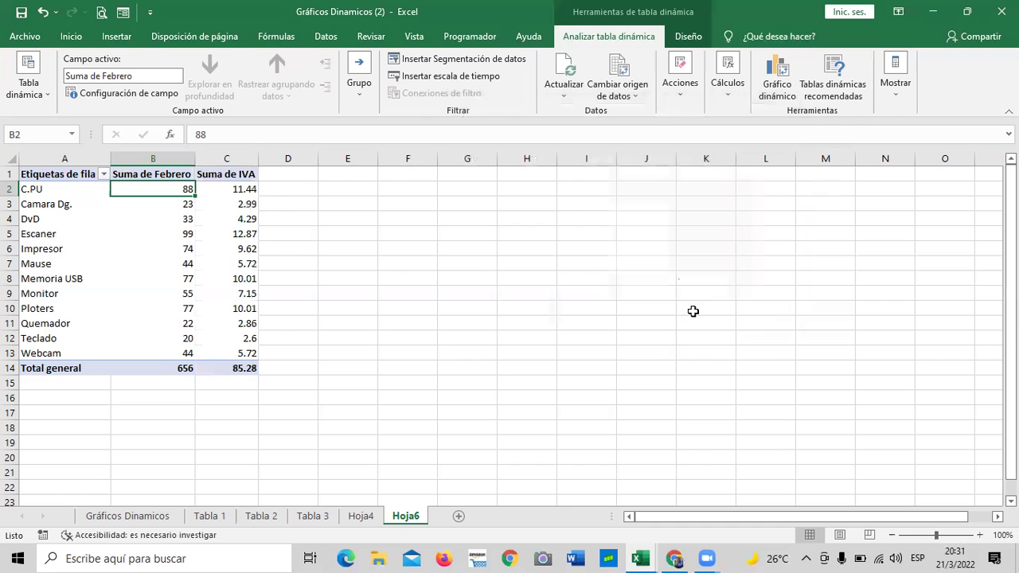
Compare the C.PU values in the Suma de IVA and Suma de Febrero columns
left_click(629, 324)
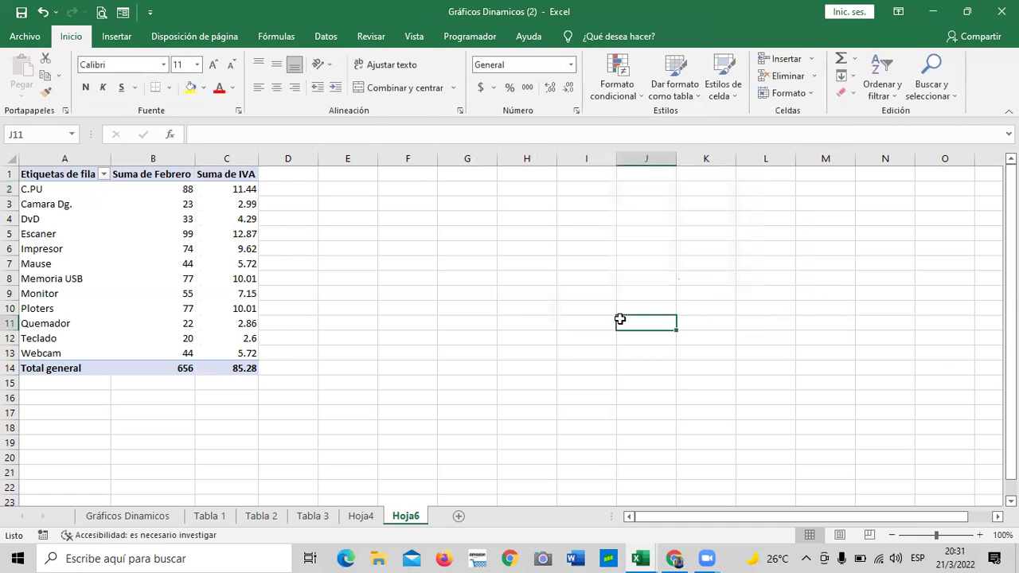
left_click(235, 190)
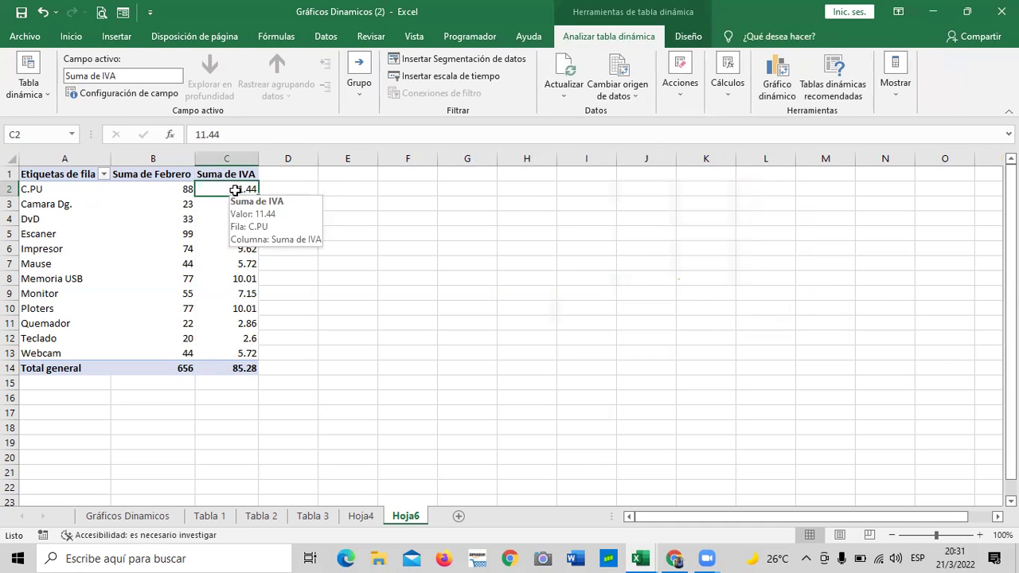
left_click(211, 175)
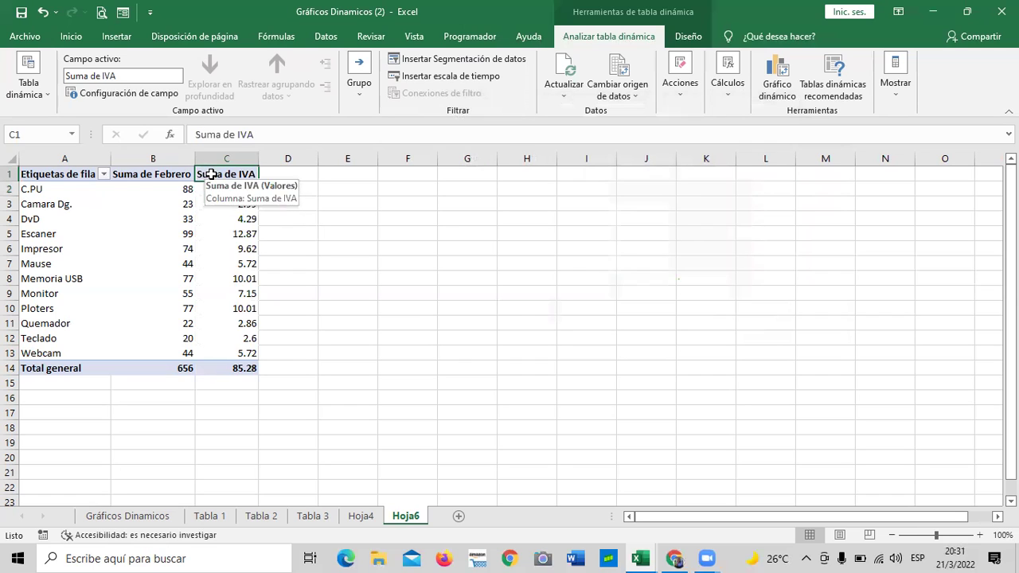
left_click(206, 191)
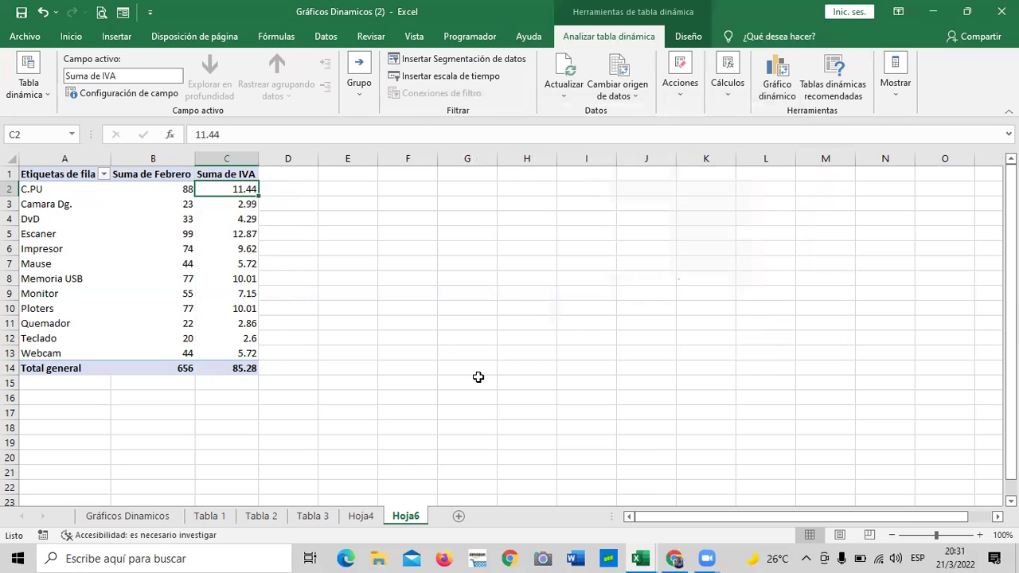
left_click(167, 191)
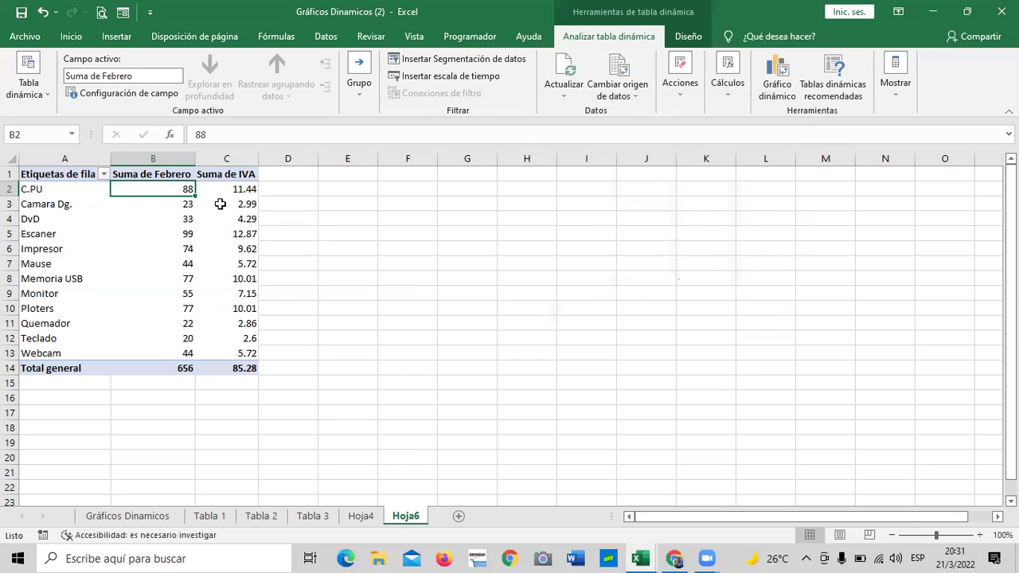
Review the Suma de IVA values for Camara Dg. and Teclado, along with the Suma de IVA column header
left_click(220, 204)
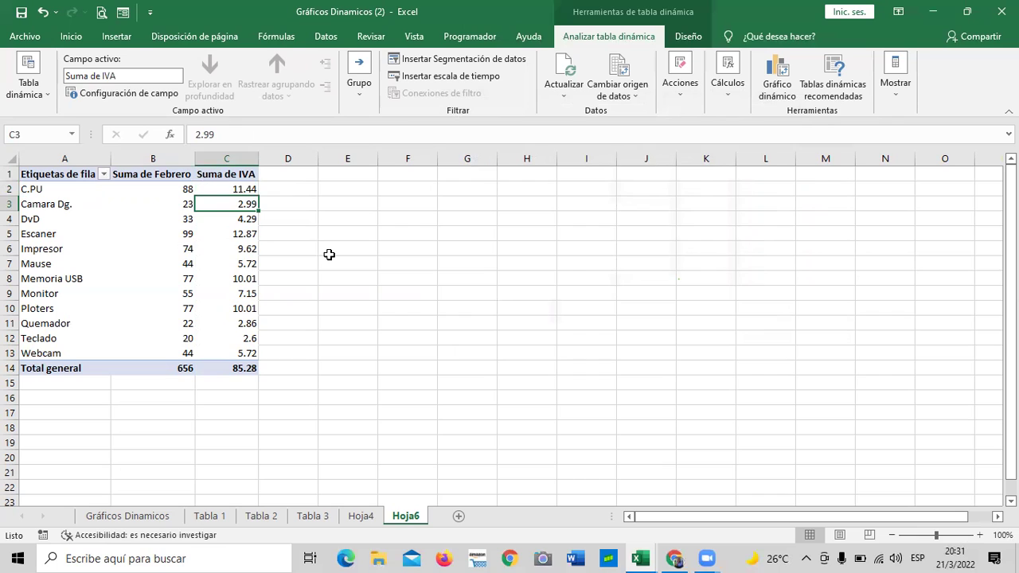
left_click(211, 339)
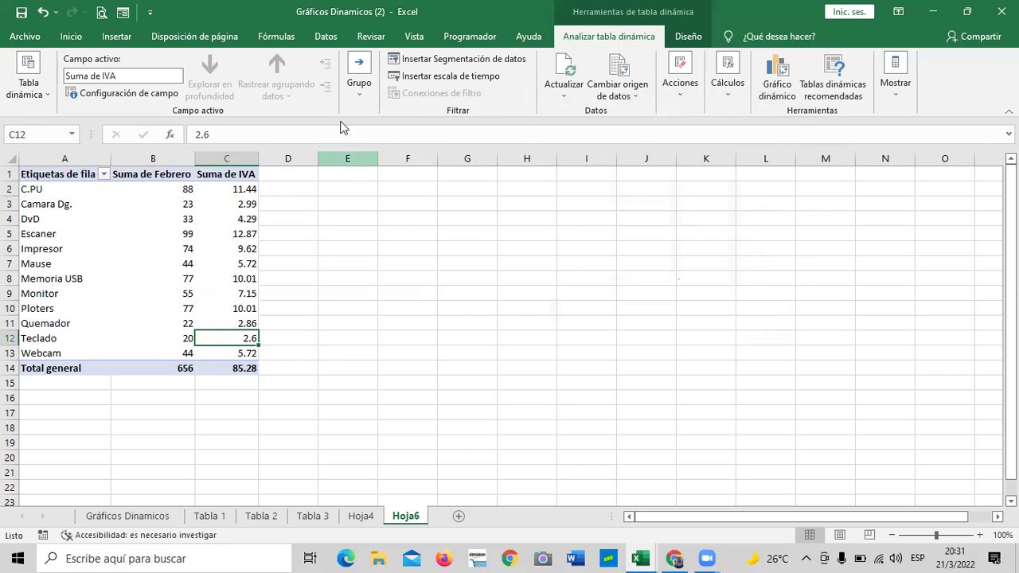
mouse_move(153, 226)
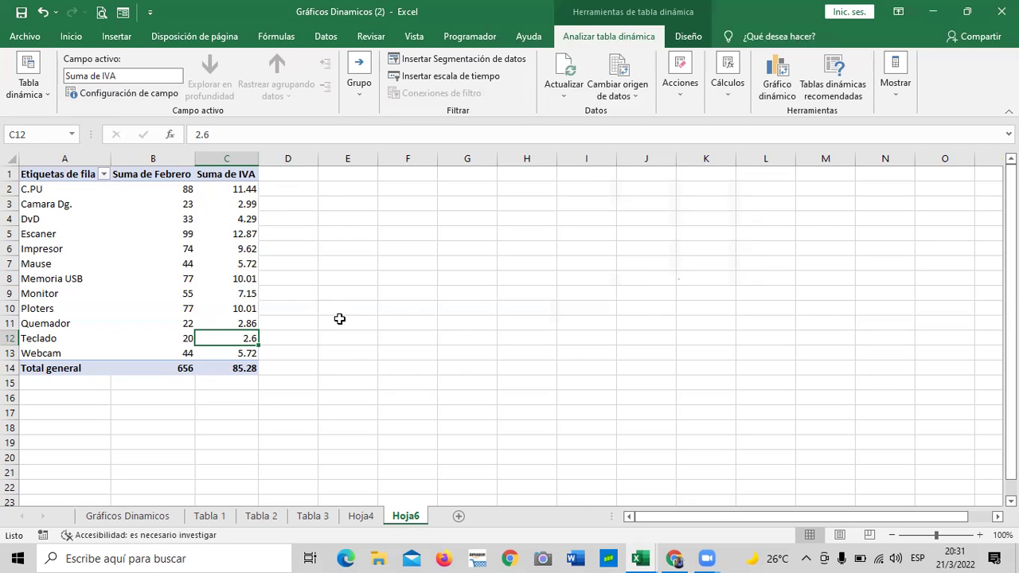
left_click(222, 175)
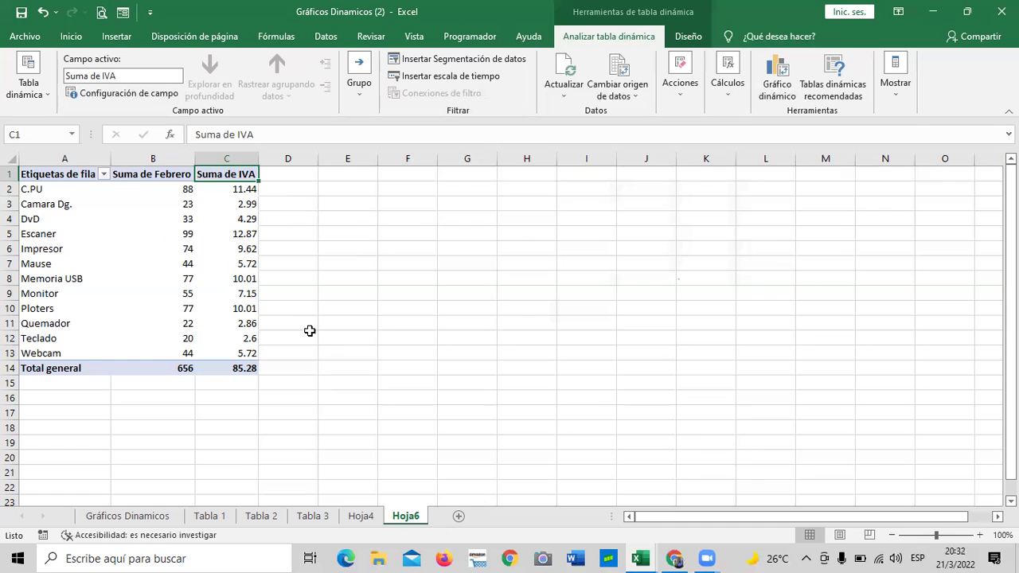
left_click(494, 325)
left_click(223, 173)
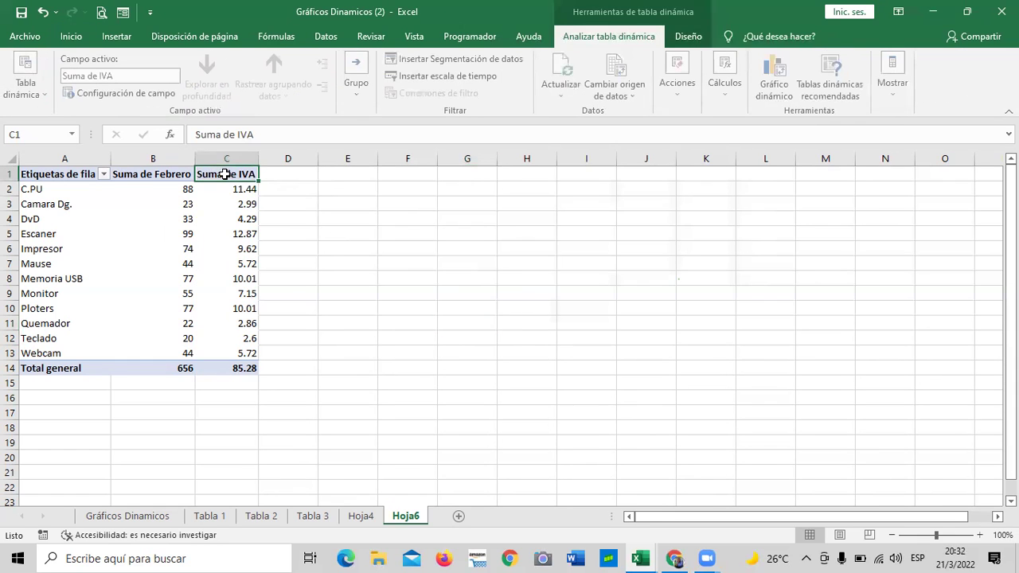
Start another new calculated field for the Hoja6 pivot table and name it Totales
left_click(728, 88)
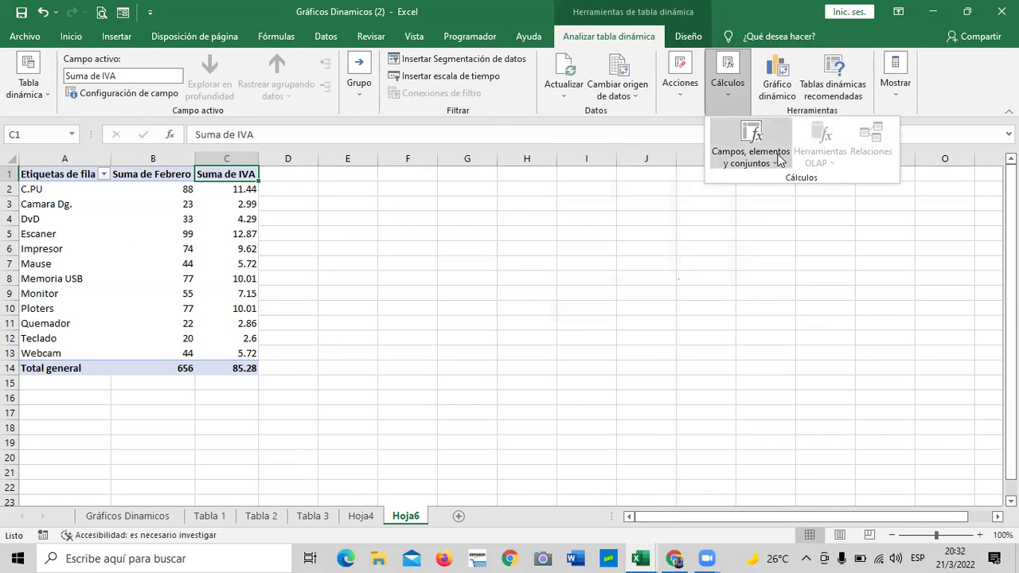
left_click(672, 220)
left_click(231, 216)
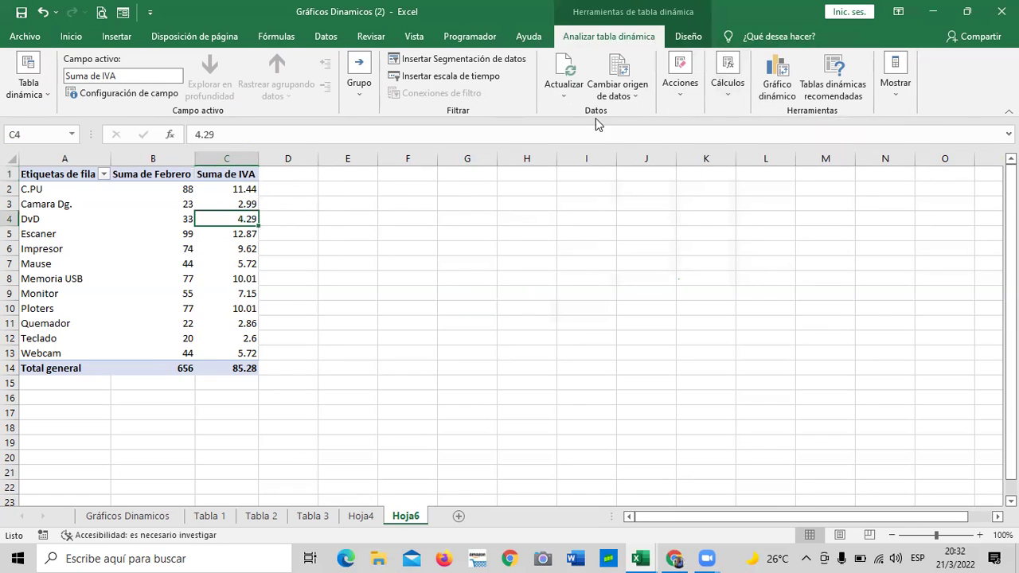
left_click(727, 87)
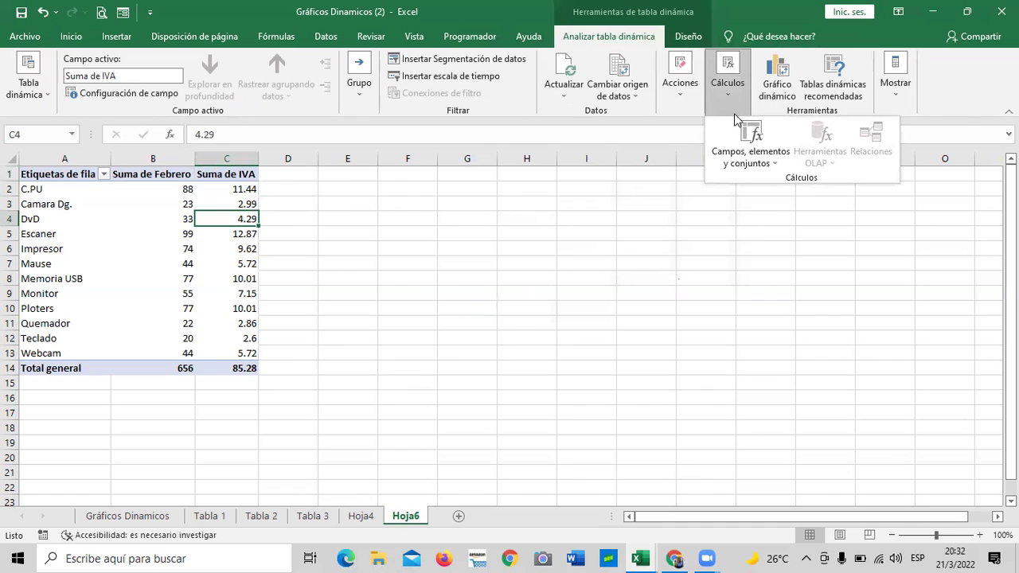
left_click(755, 156)
left_click(764, 178)
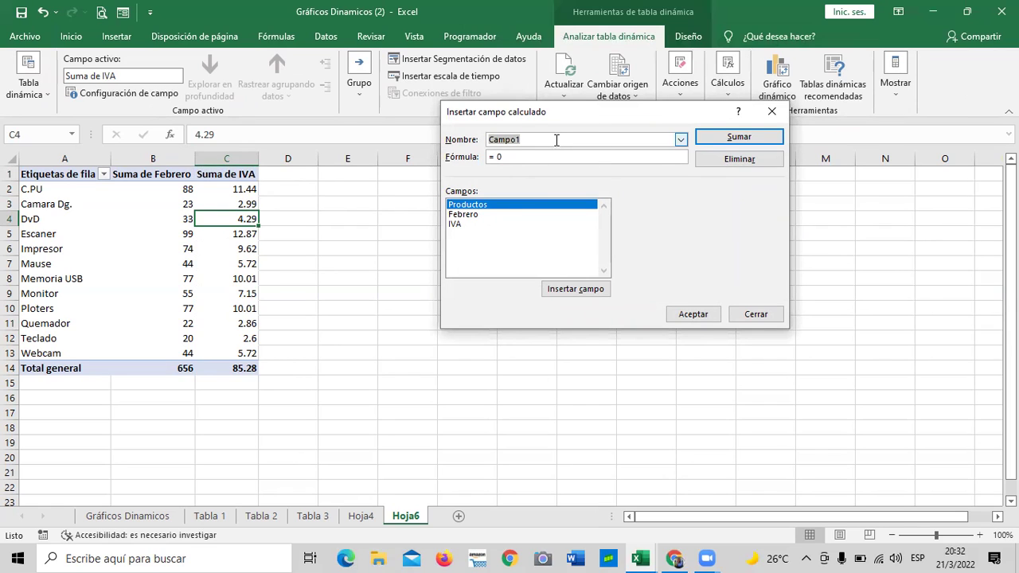
key("BackSpace")
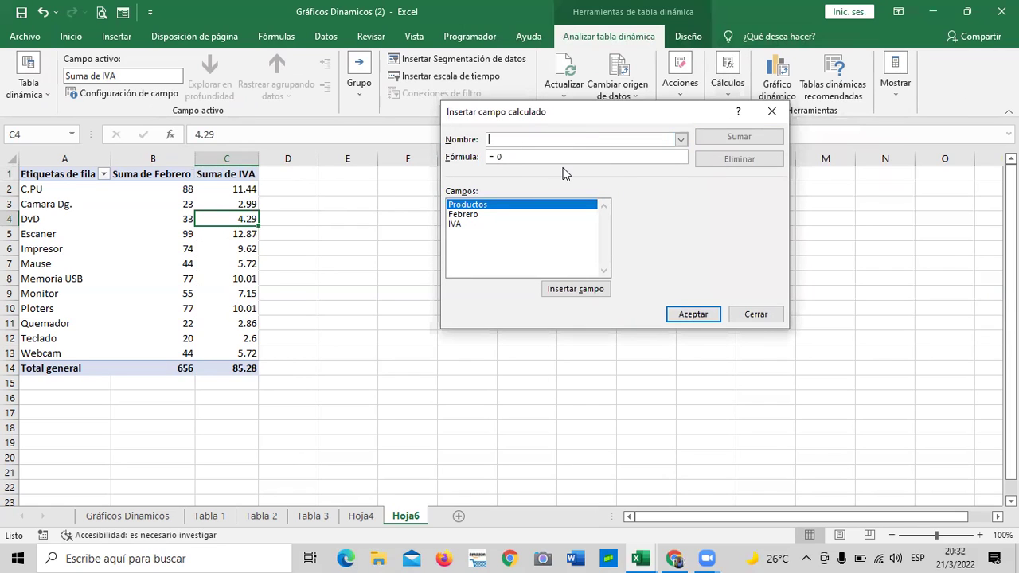
type("totales")
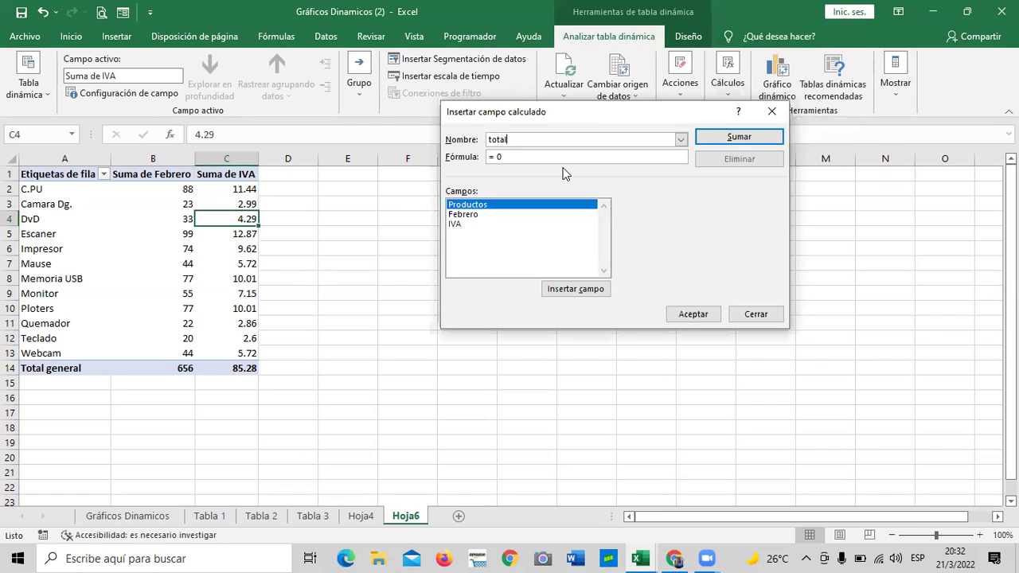
key("BackSpace")
key("BackSpace")
key("BackSpace")
key("BackSpace")
key("BackSpace")
key("BackSpace")
key("BackSpace")
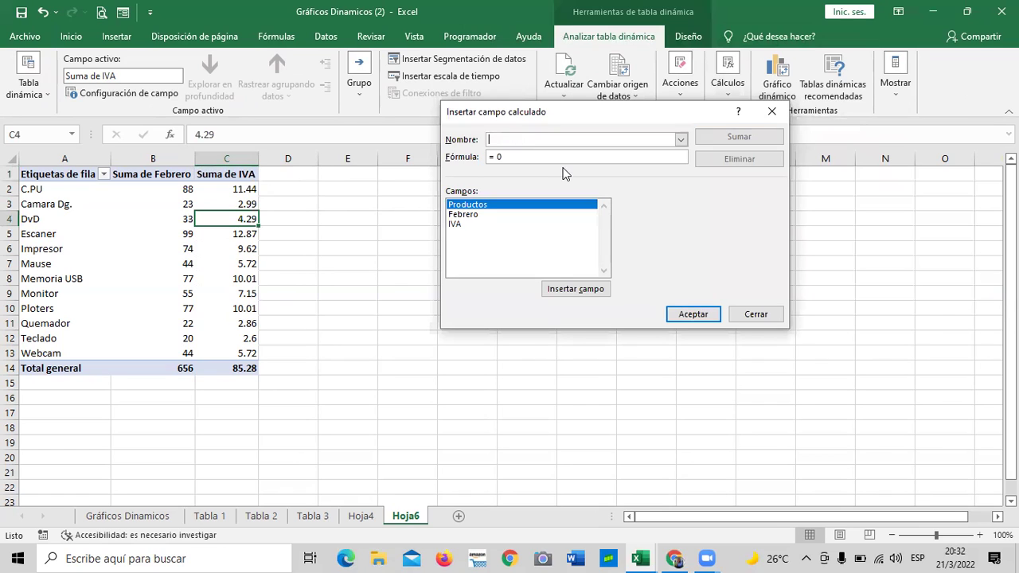
type("Totales")
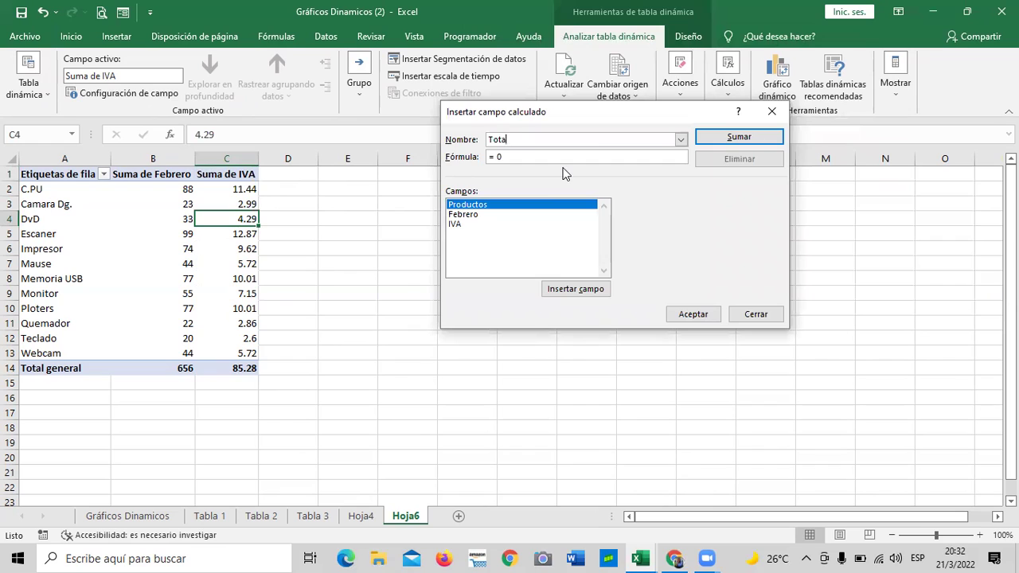
Set the Totales field's formula to Febrero+IVA and add the calculated field to the pivot table
left_click(551, 157)
key("BackSpace")
key("BackSpace")
double_click(465, 215)
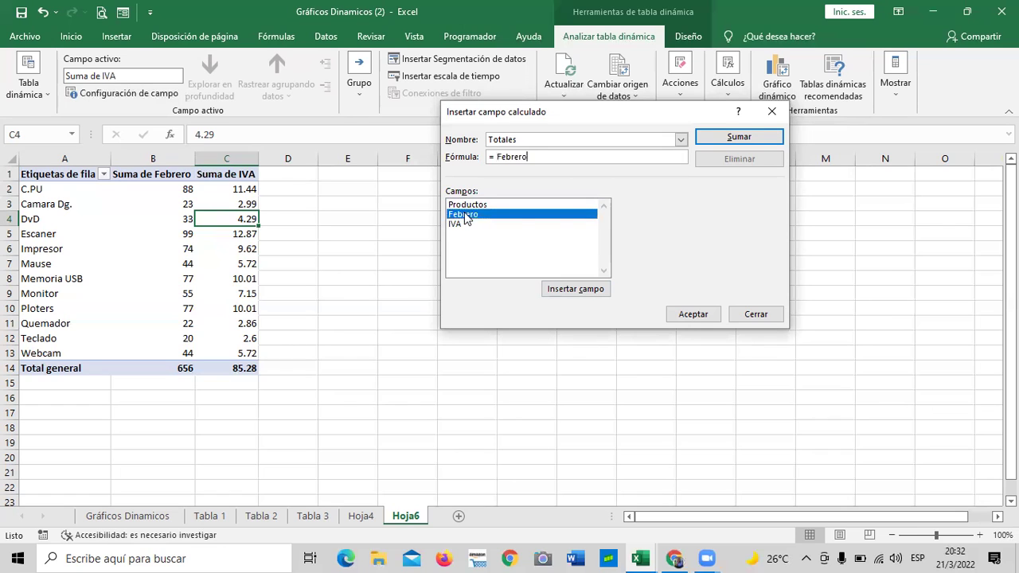
type("+")
double_click(457, 224)
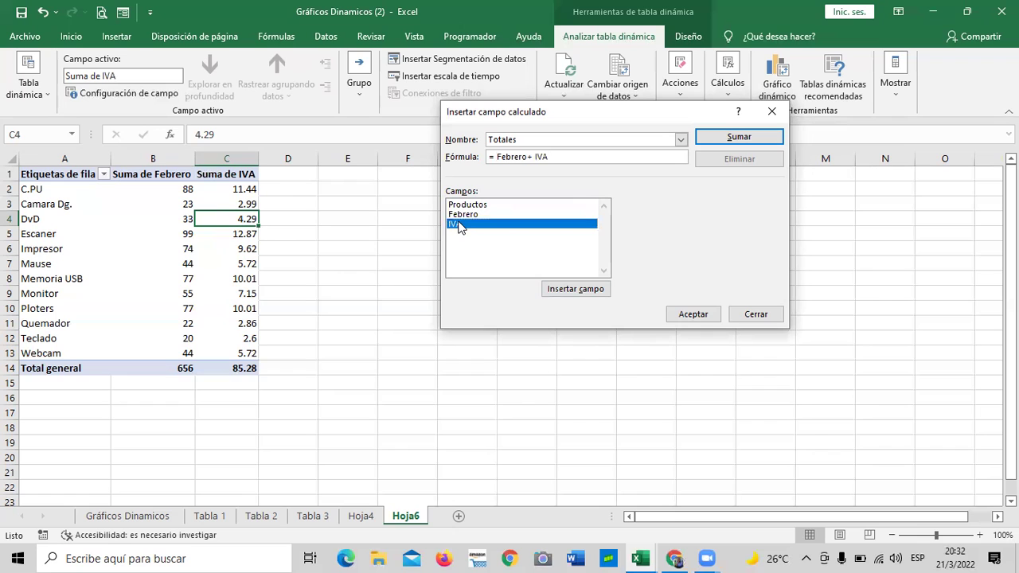
left_click(692, 315)
left_click(697, 314)
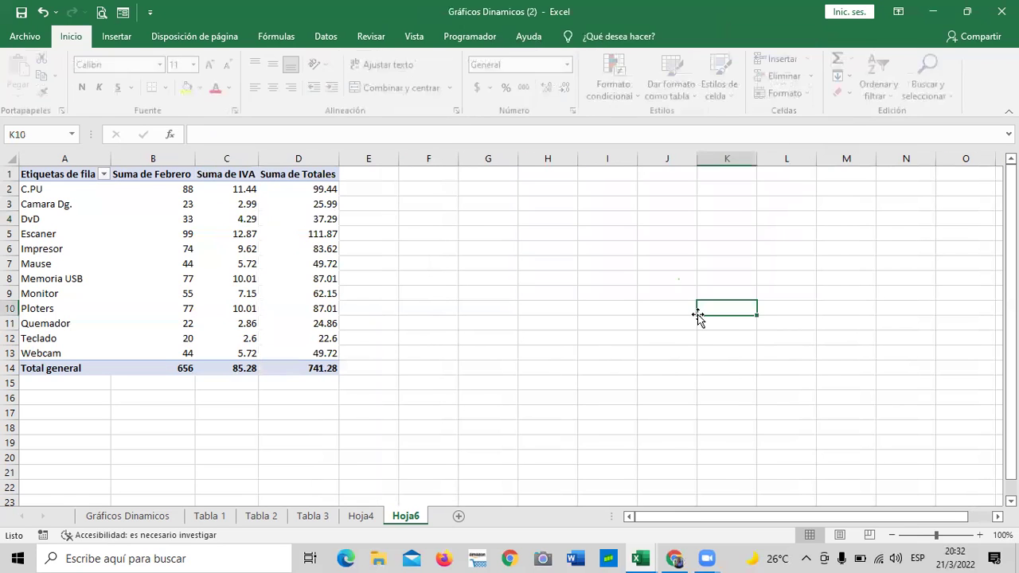
Compare the C.PU values across the Suma de Febrero, Suma de IVA and Suma de Totales columns
left_click(302, 189)
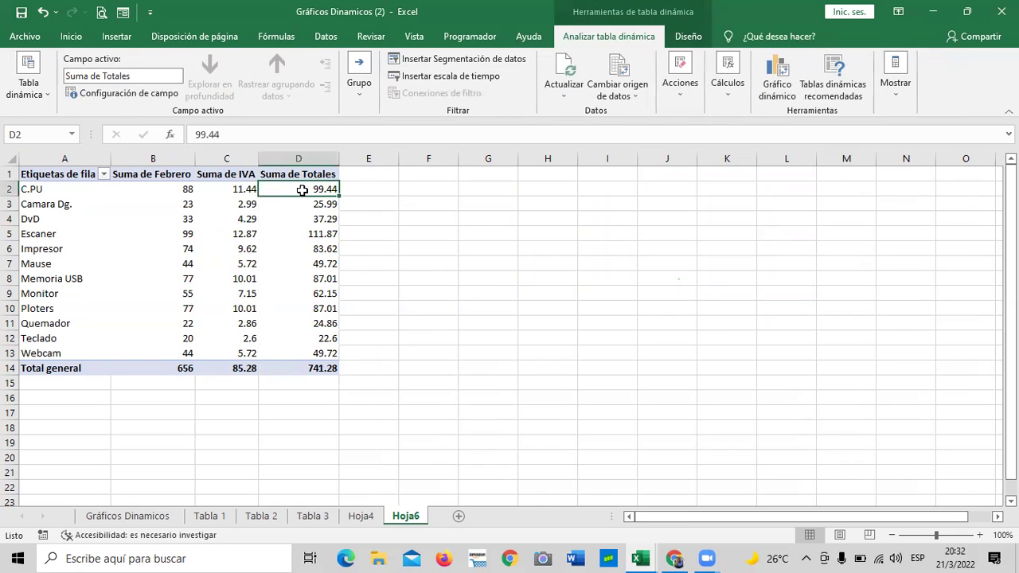
left_click(171, 191)
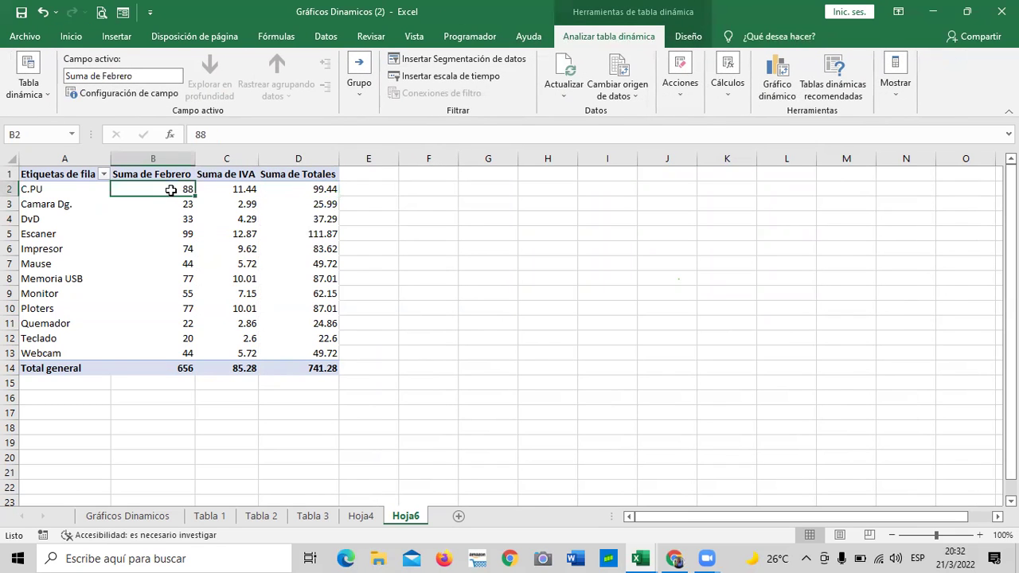
left_click(216, 190)
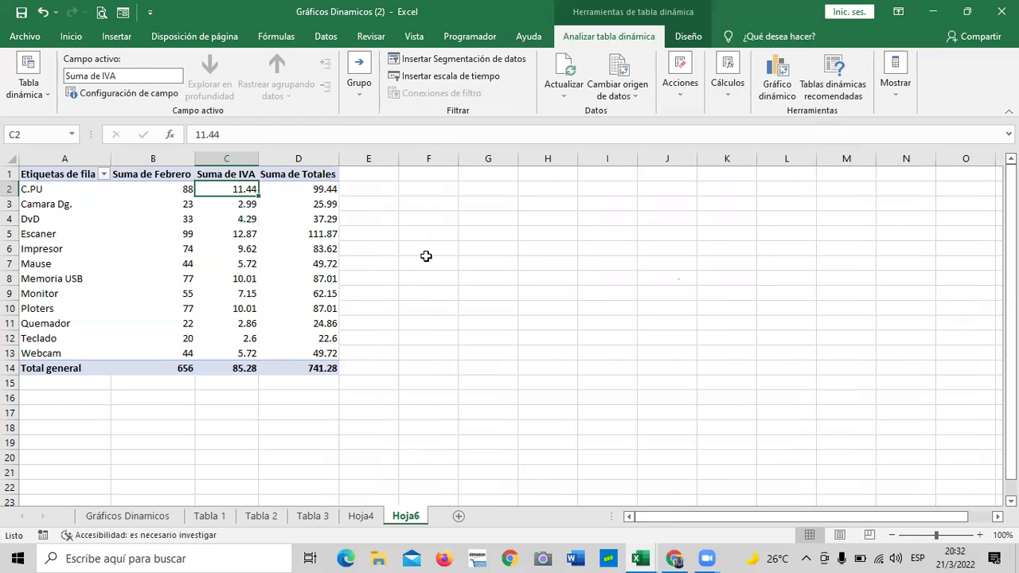
left_click(305, 190)
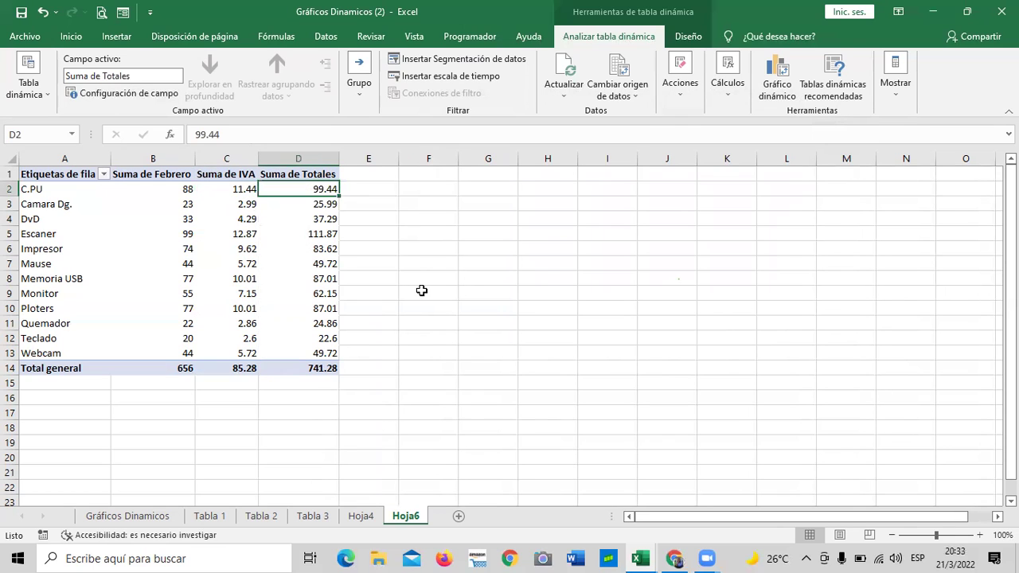
Show the field list for the Hoja6 pivot table
left_click(246, 303)
mouse_move(247, 301)
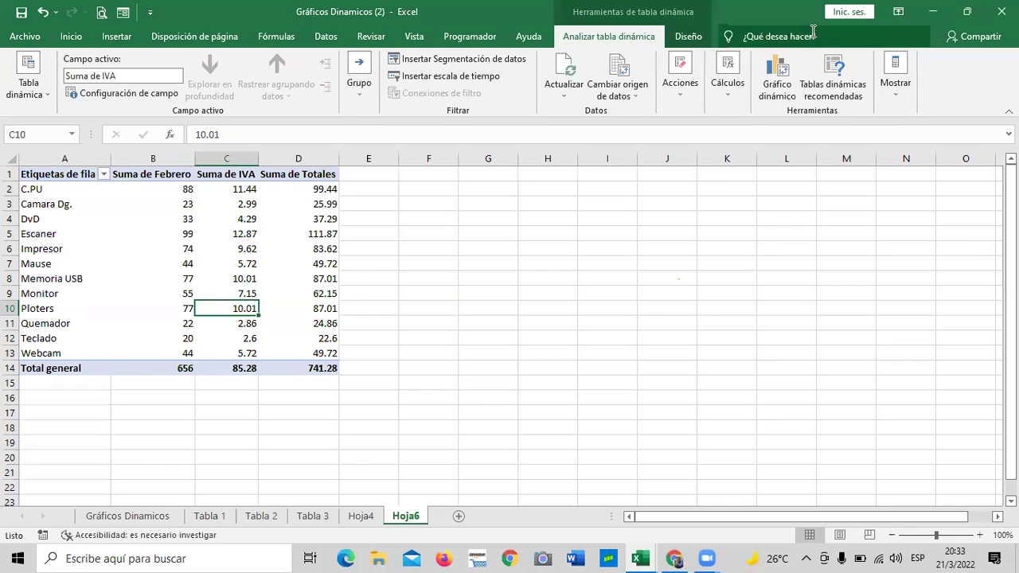
left_click(686, 36)
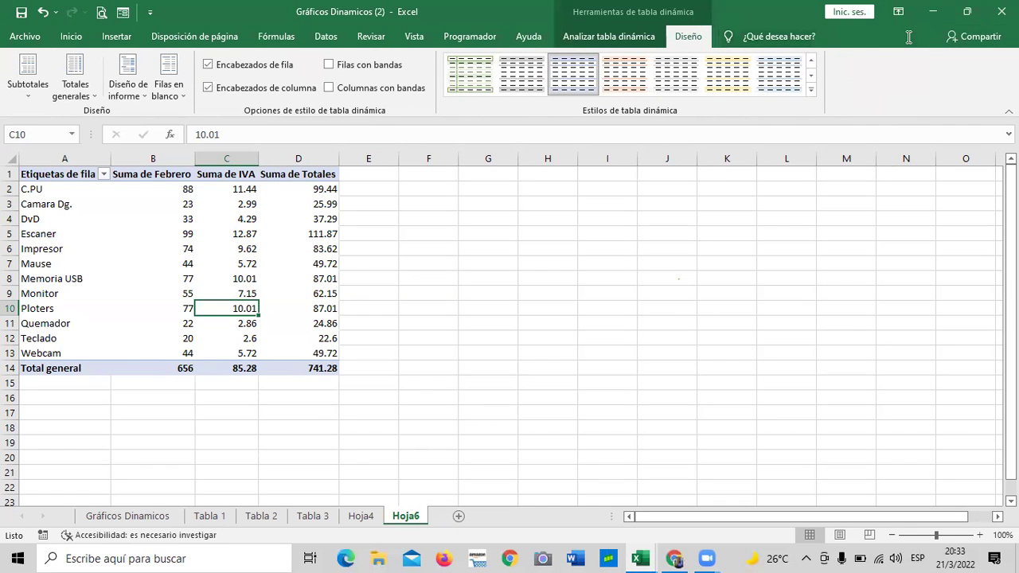
left_click(629, 38)
left_click(891, 89)
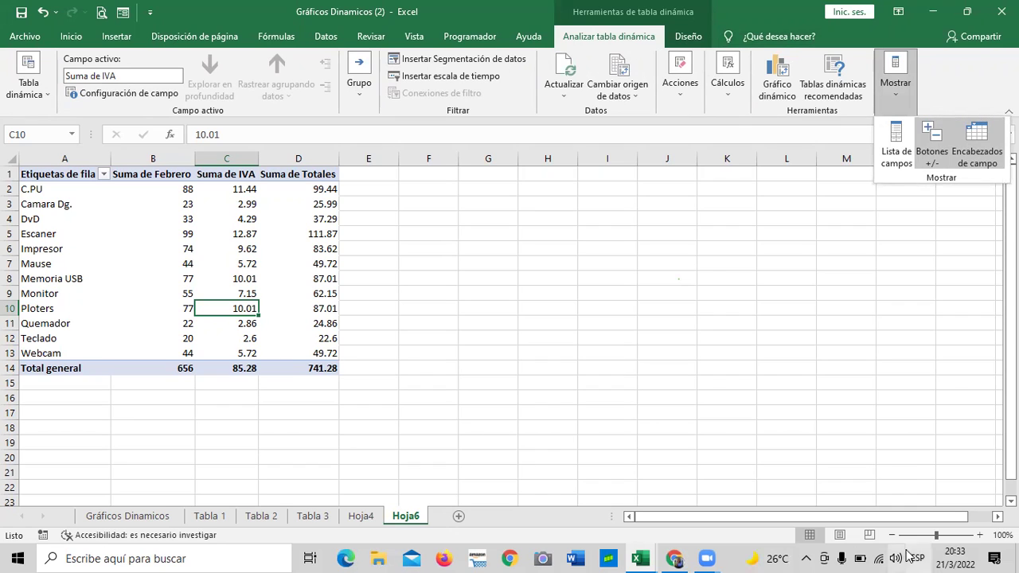
left_click(893, 128)
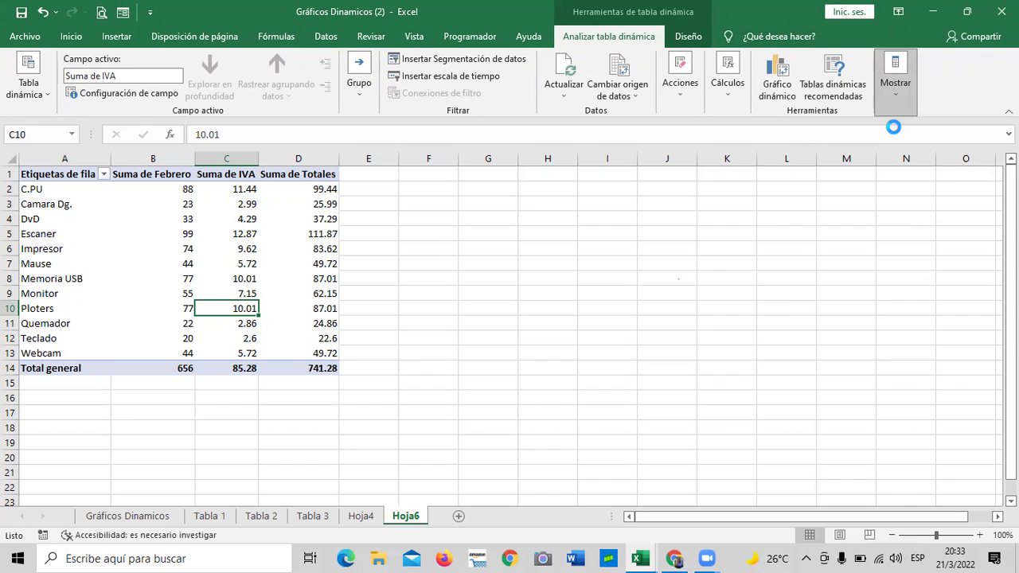
left_click(488, 308)
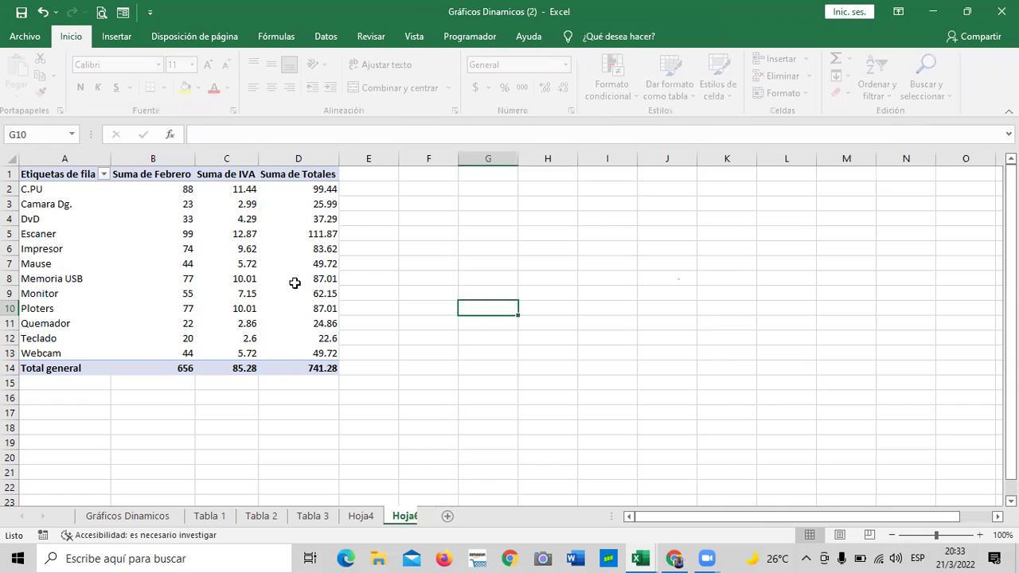
left_click(245, 280)
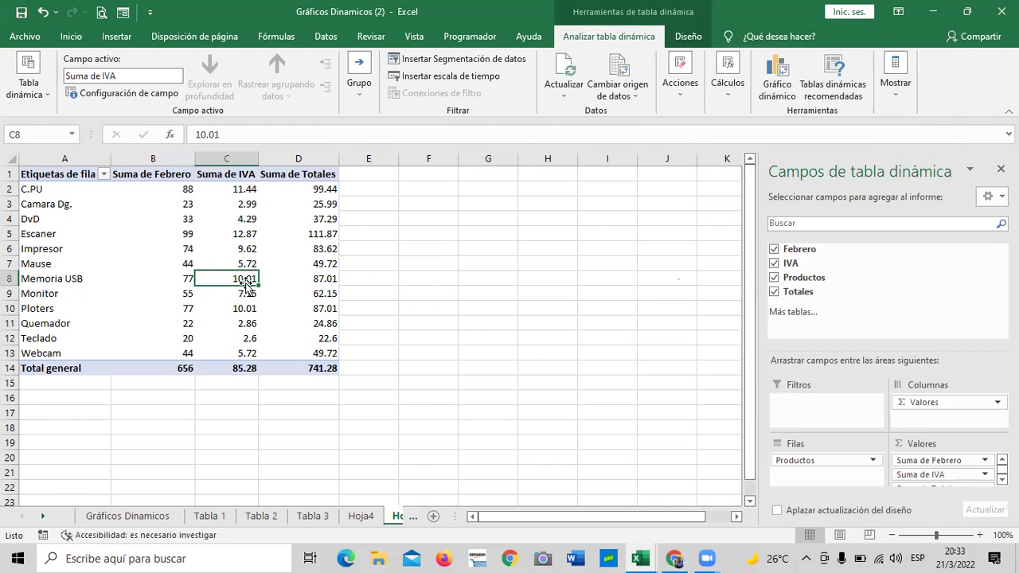
Remove the Febrero field from the pivot table and add it back as the last value column, after Suma de Totales
left_click(792, 264)
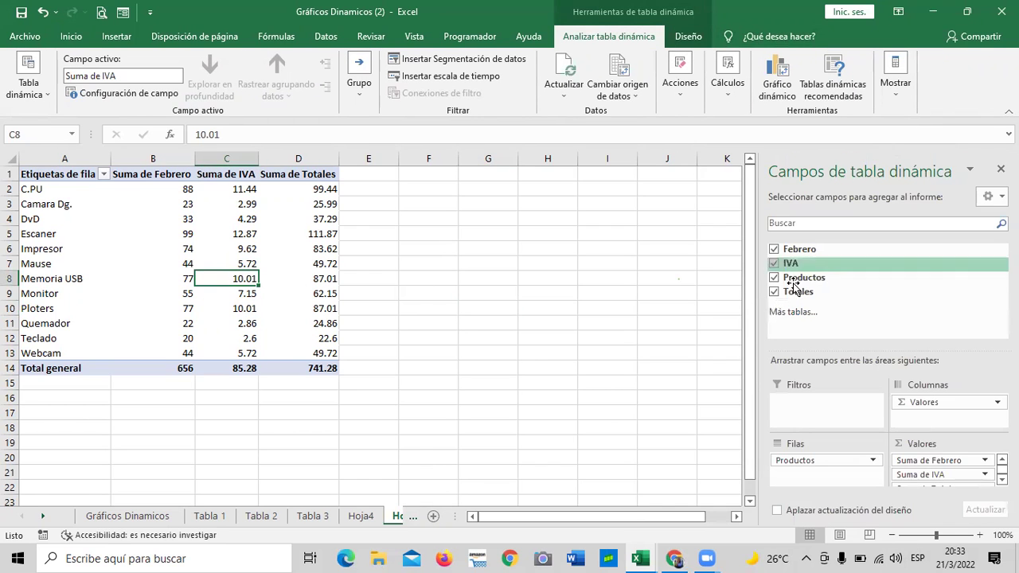
left_click(877, 293)
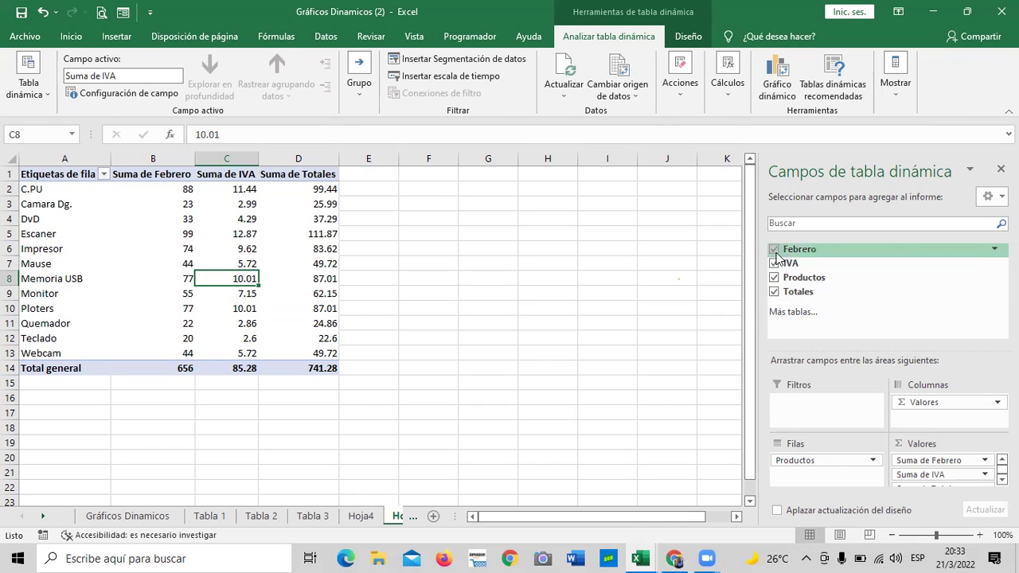
left_click(774, 250)
left_click(773, 250)
left_click(774, 249)
left_click(773, 250)
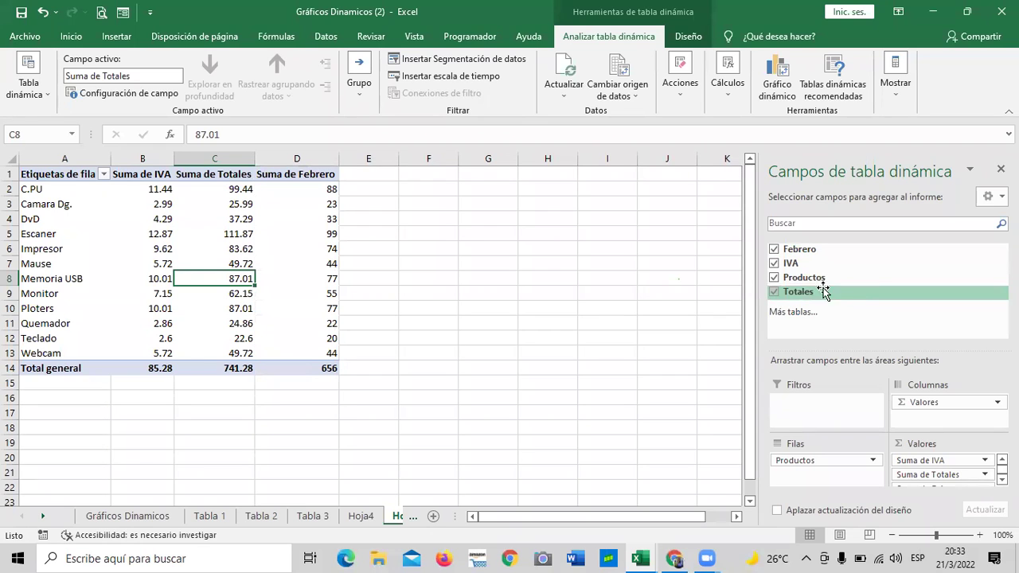
Remove and re-add the Totales field so it follows Suma de Febrero, and do the same with the Productos row field
left_click(774, 292)
left_click(774, 292)
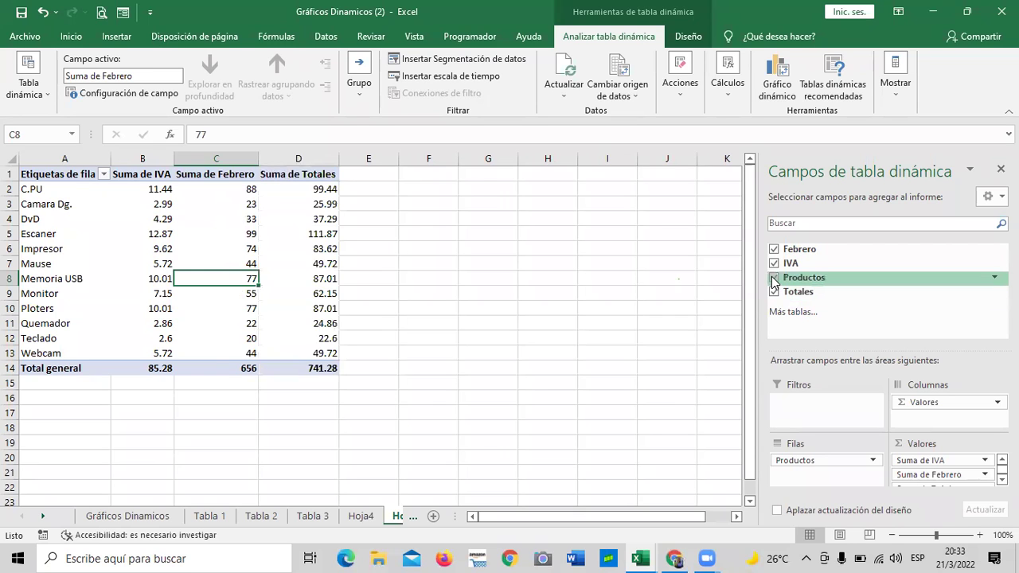
left_click(774, 278)
left_click(774, 278)
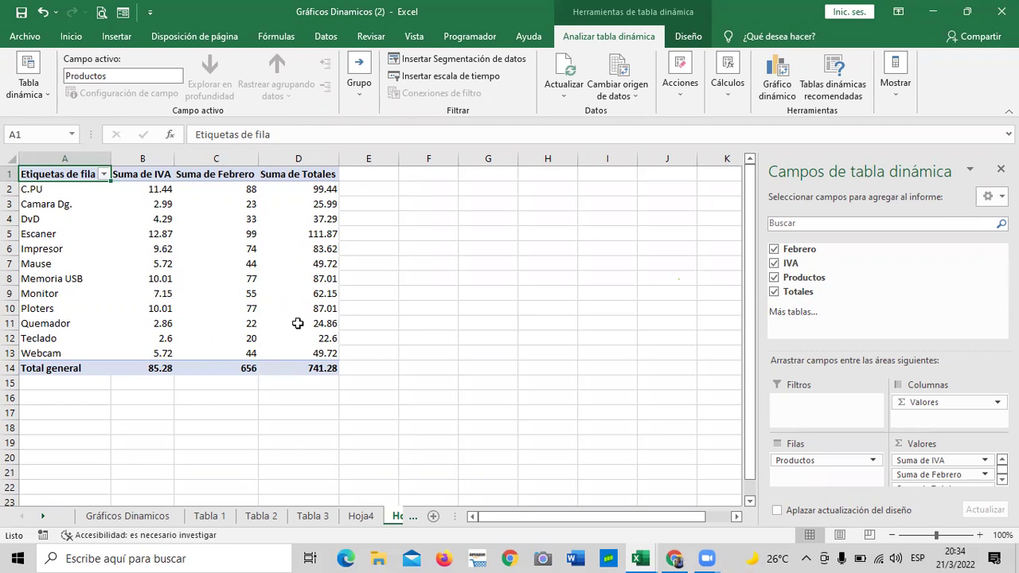
Examine the product values in the rearranged Suma de IVA, Suma de Febrero and Suma de Totales columns
mouse_move(298, 323)
mouse_move(238, 281)
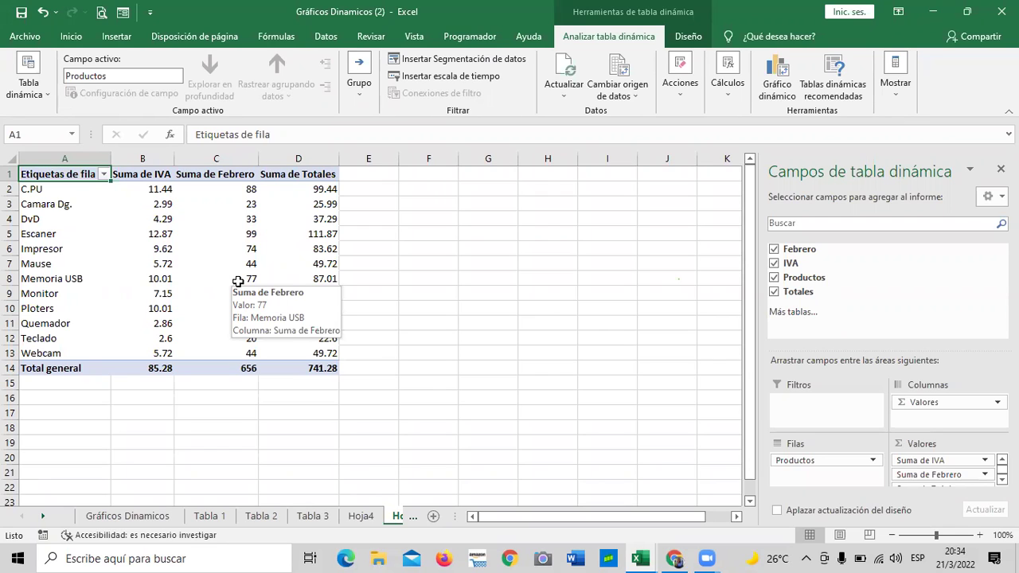
mouse_move(161, 265)
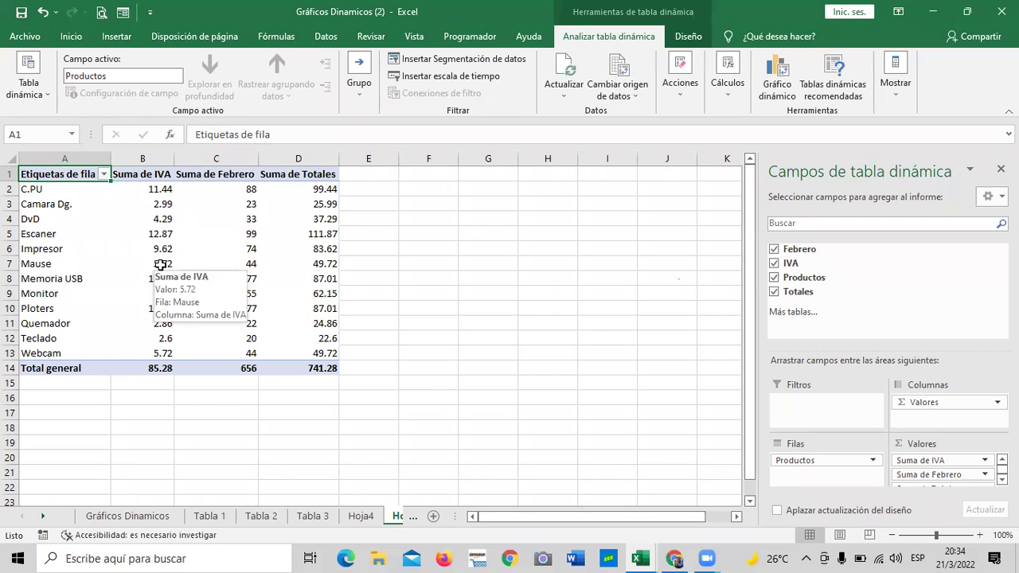
mouse_move(324, 222)
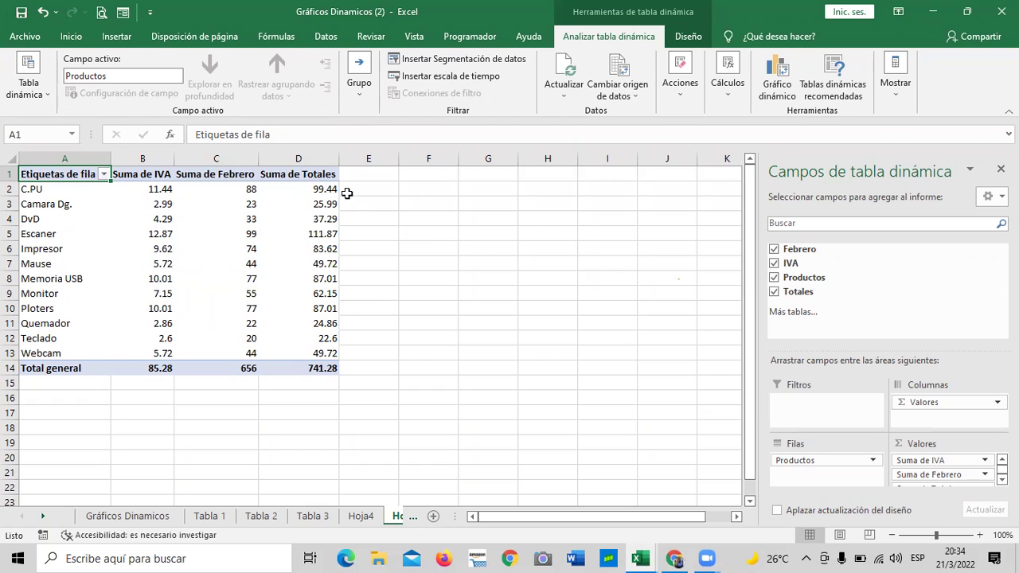
mouse_move(268, 202)
mouse_move(275, 246)
left_click(540, 314)
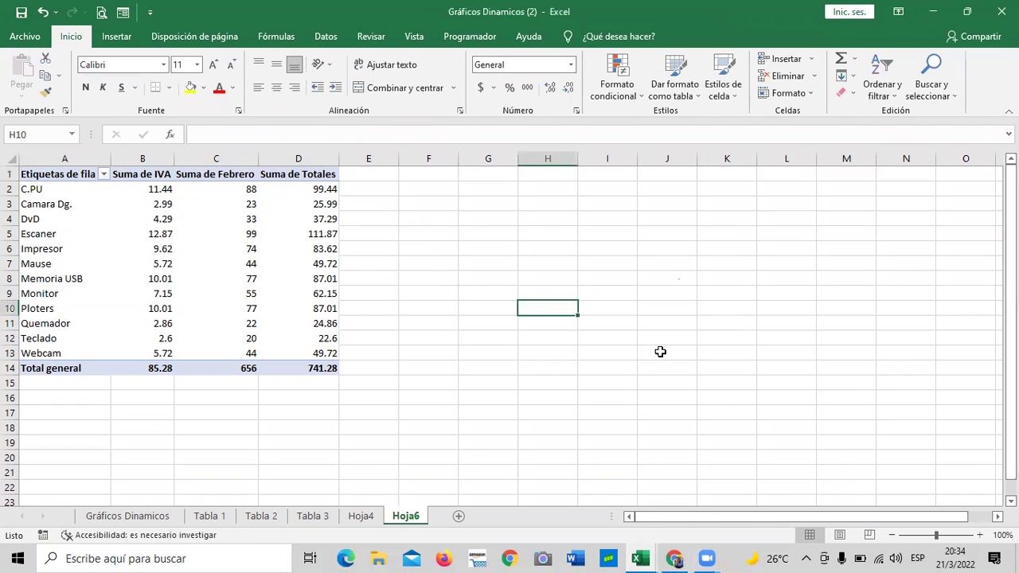
Review the score data and the four pivot table exercise instructions on the Gráficos Dinamicos sheet
left_click(131, 517)
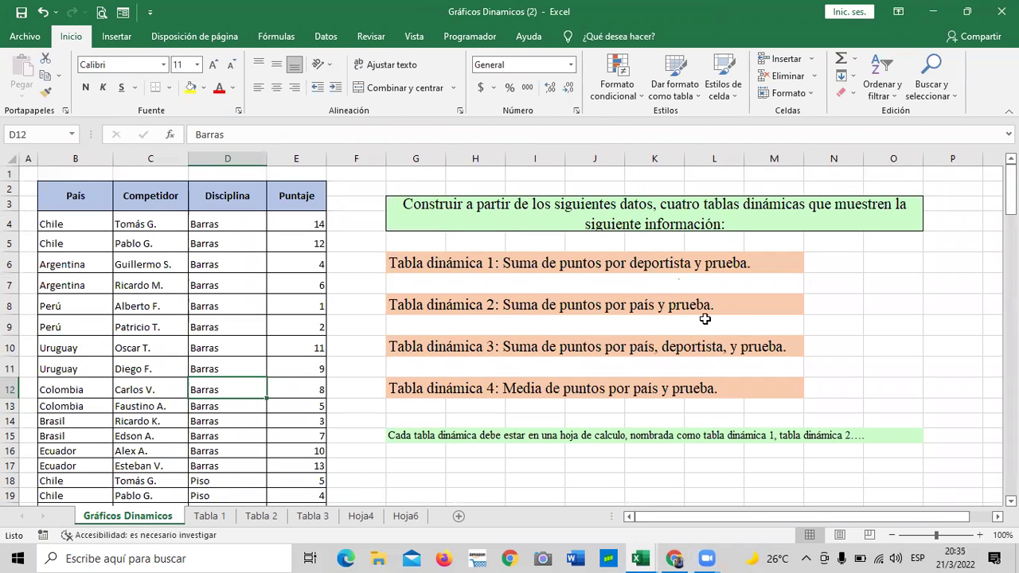
left_click(843, 371)
scroll(843, 371, "down", 4)
scroll(739, 452, "up", 4)
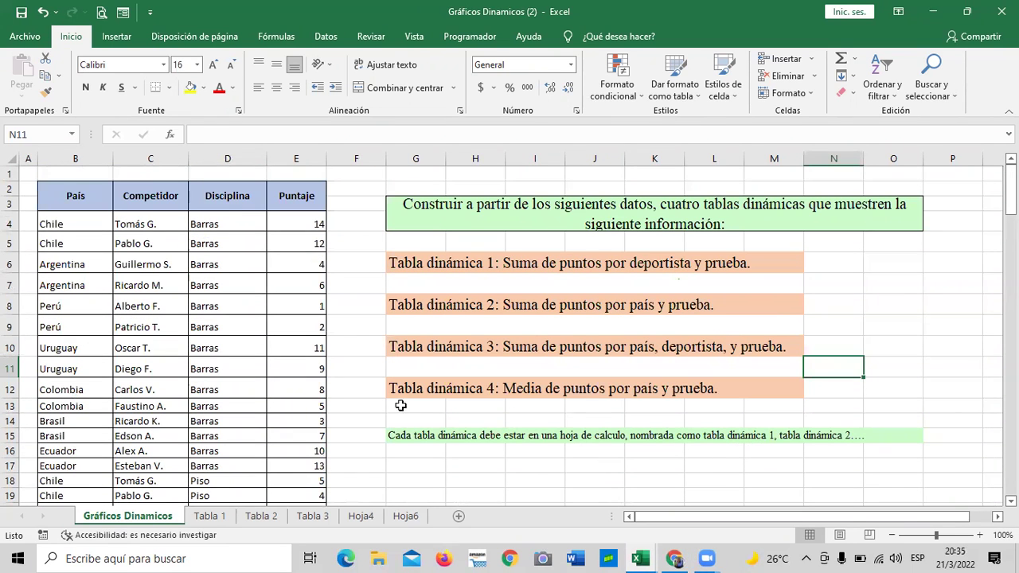
scroll(332, 427, "down", 1)
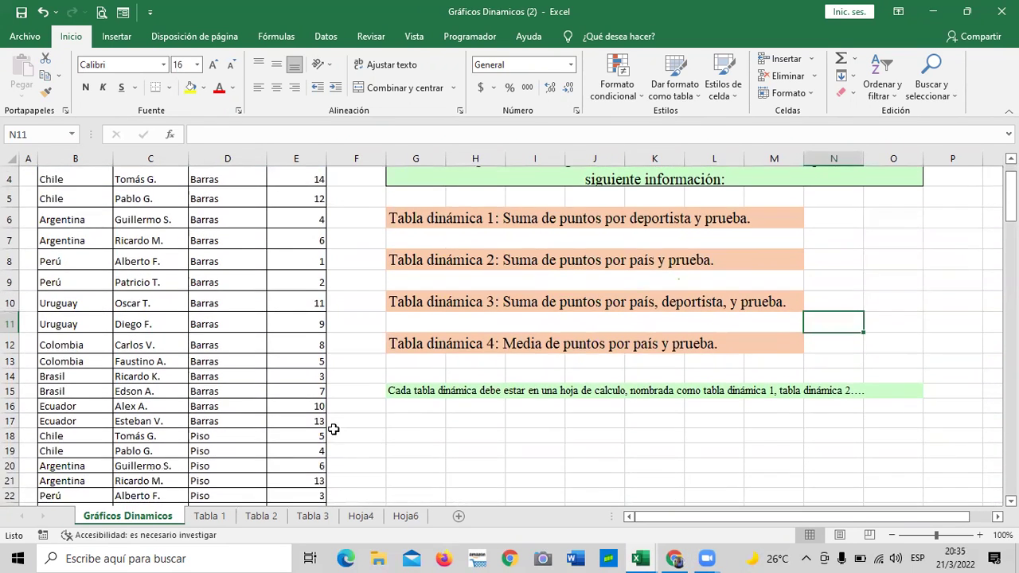
Examine the IVA, Febrero and Totales values in the Hoja6 pivot table and hide its field list
left_click(415, 519)
left_click(300, 295)
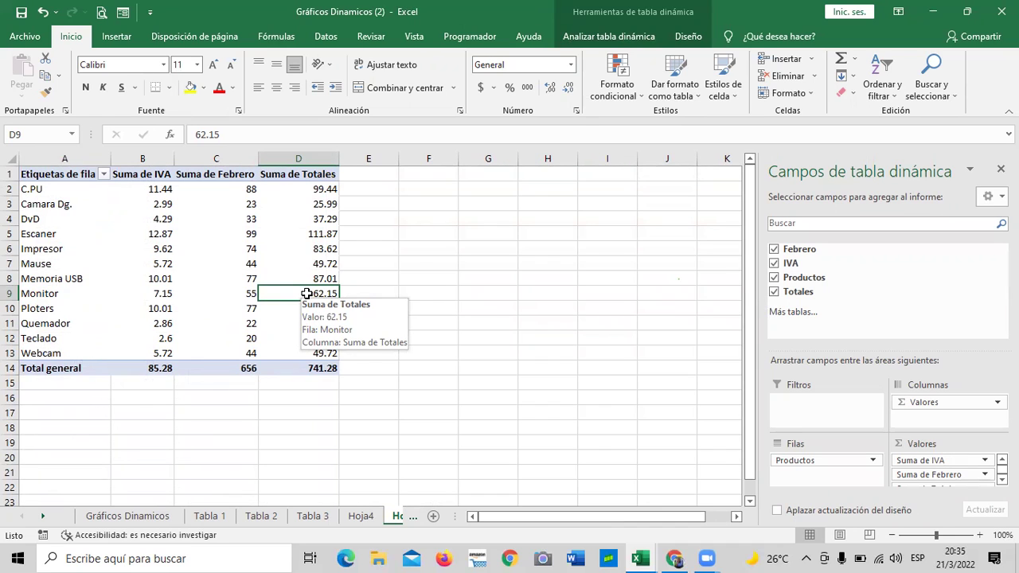
left_click(285, 193)
left_click(232, 191)
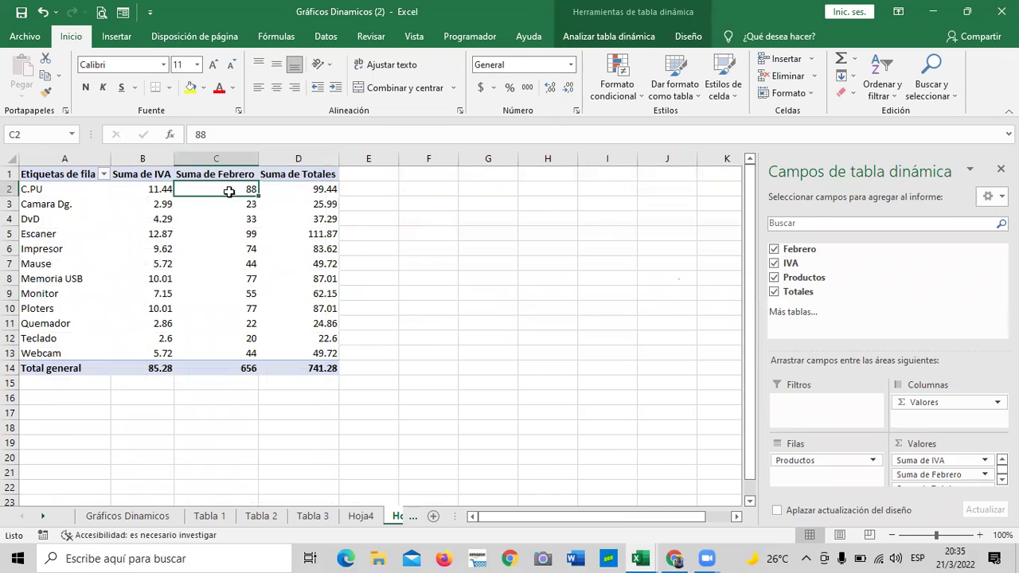
left_click(148, 192)
left_click(145, 205)
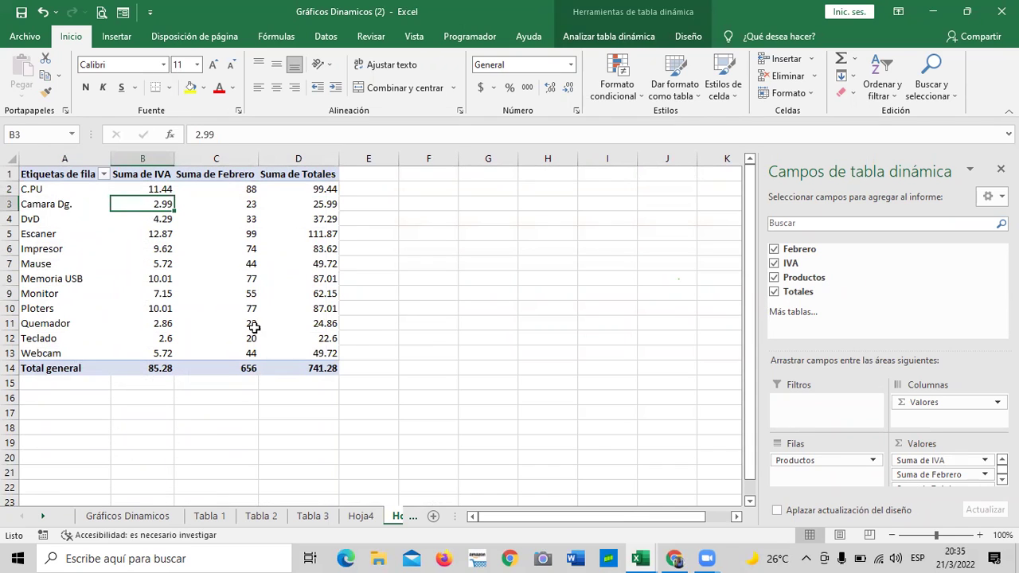
left_click(254, 327)
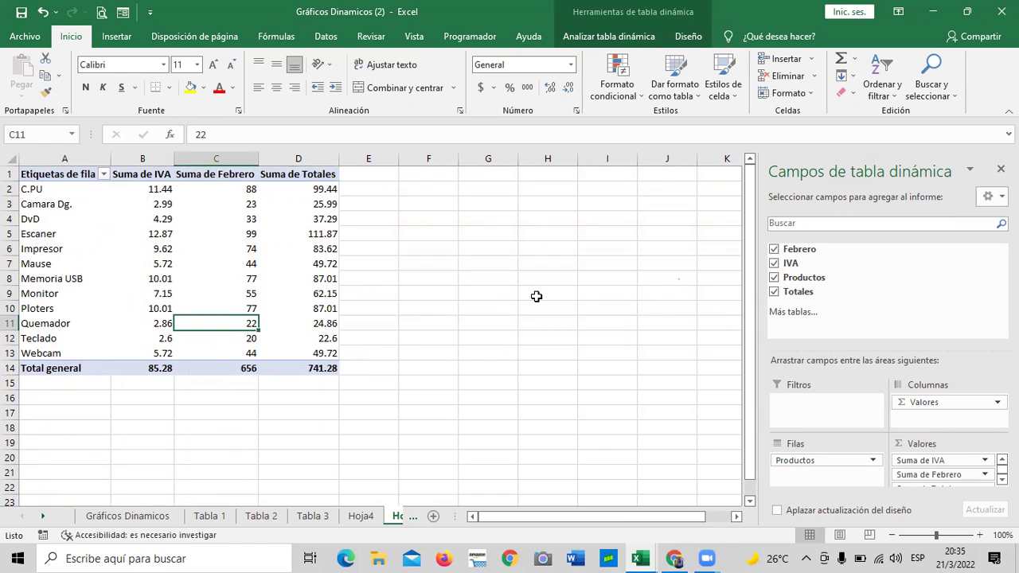
left_click(286, 189)
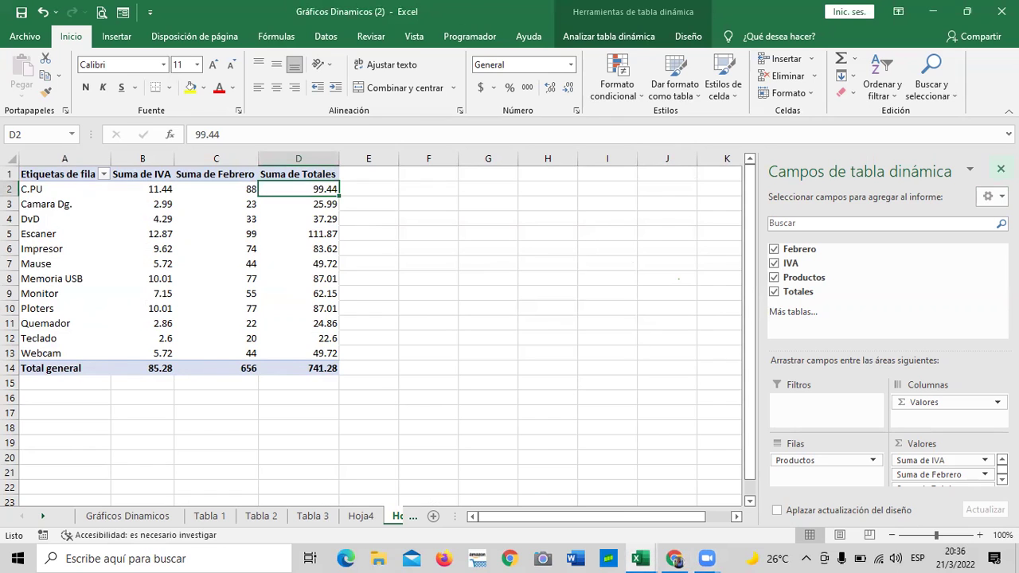
left_click(1000, 169)
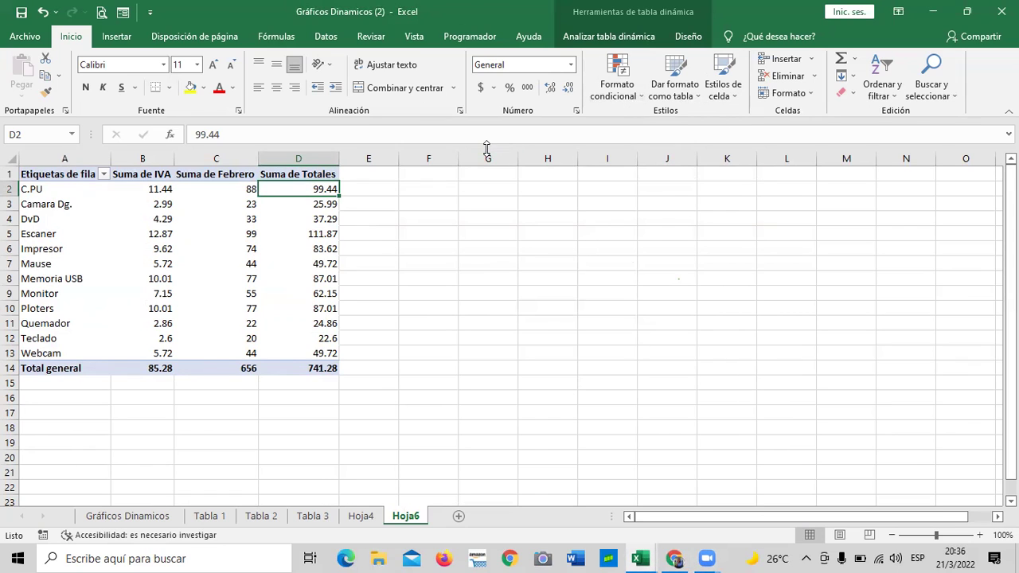
Show the field list for the Tabla 1 pivot table to see how its fields are laid out
left_click(360, 517)
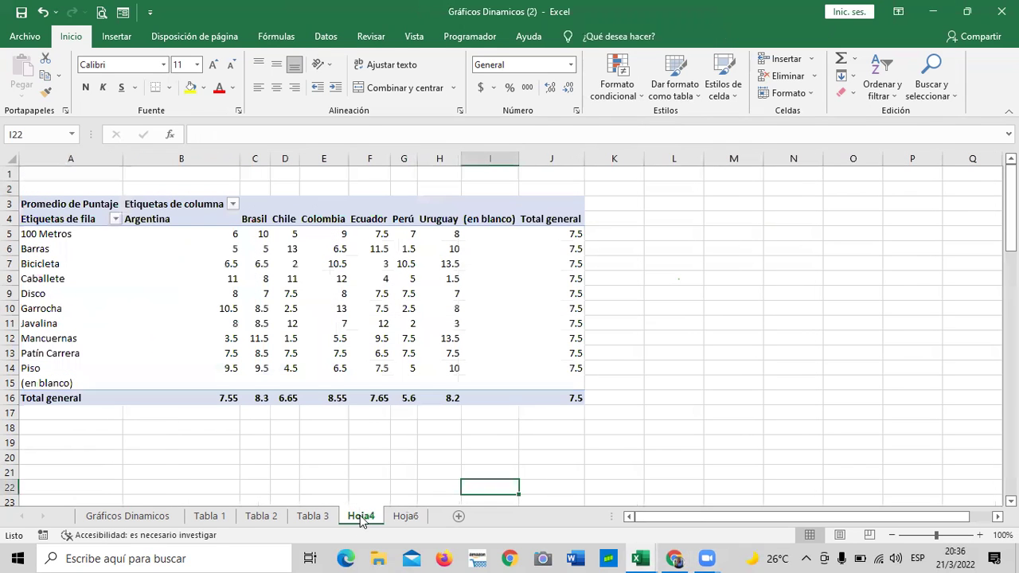
left_click(151, 519)
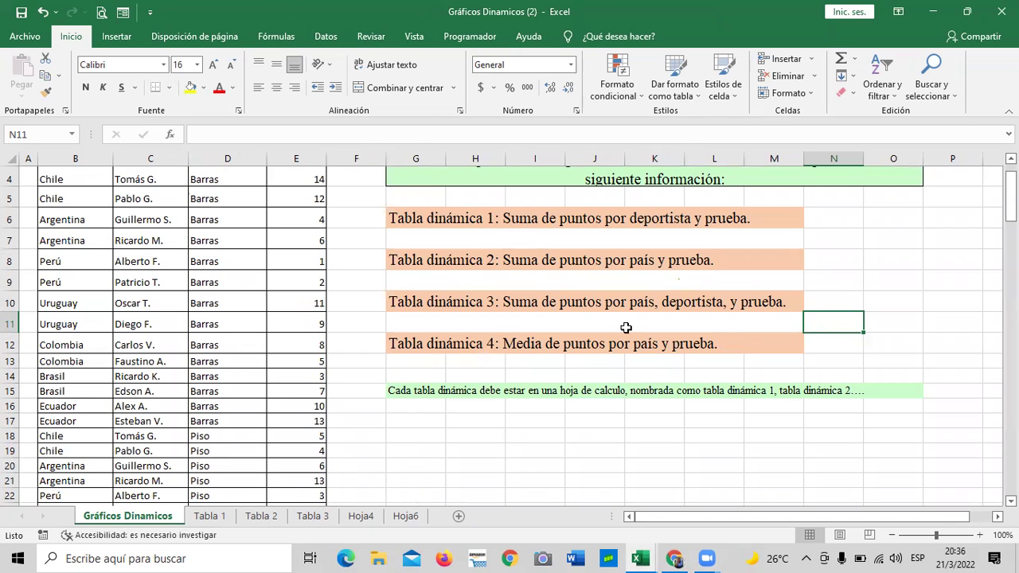
left_click(210, 517)
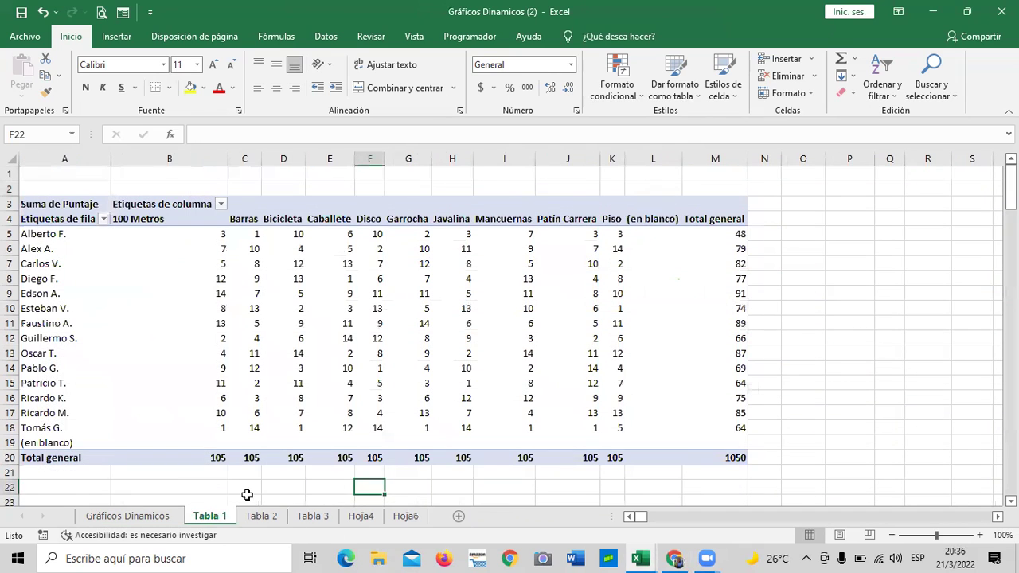
left_click(571, 304)
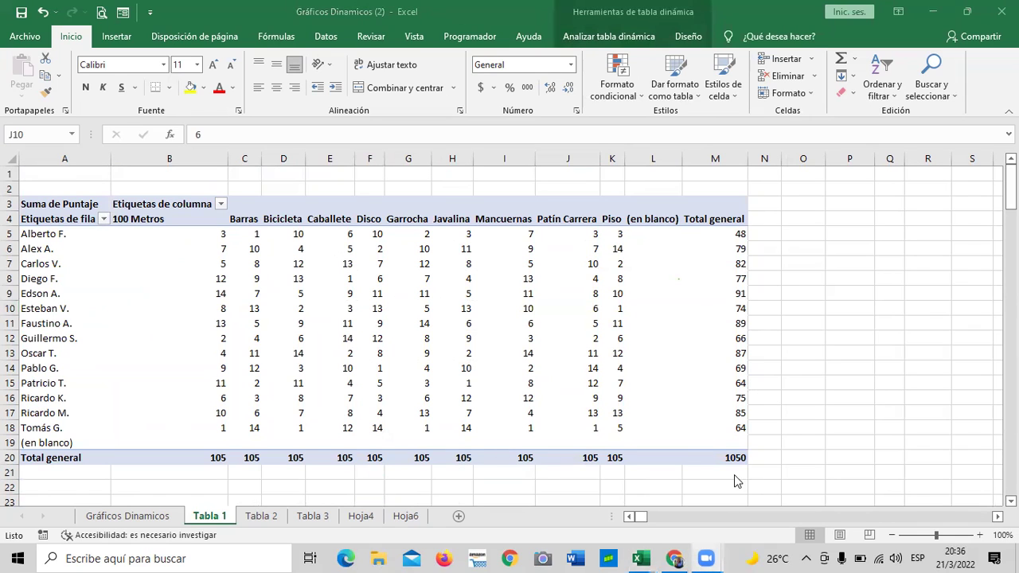
left_click(609, 38)
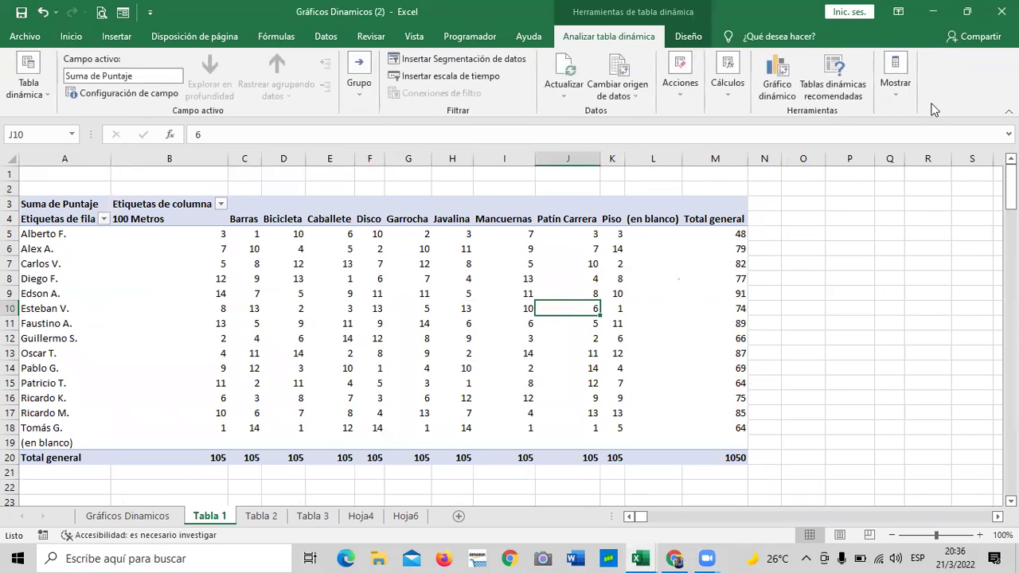
left_click(894, 94)
left_click(896, 144)
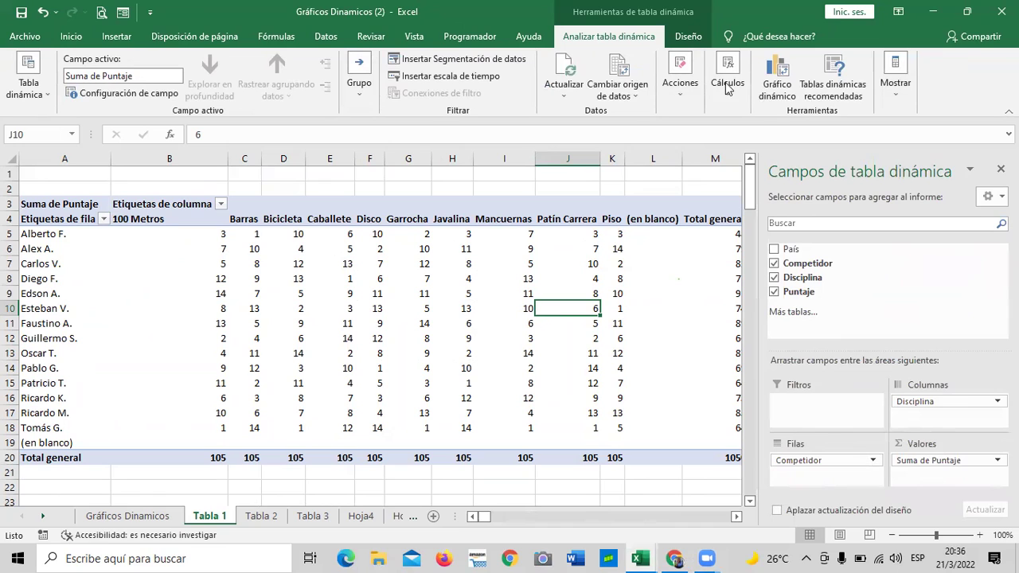
left_click(764, 307)
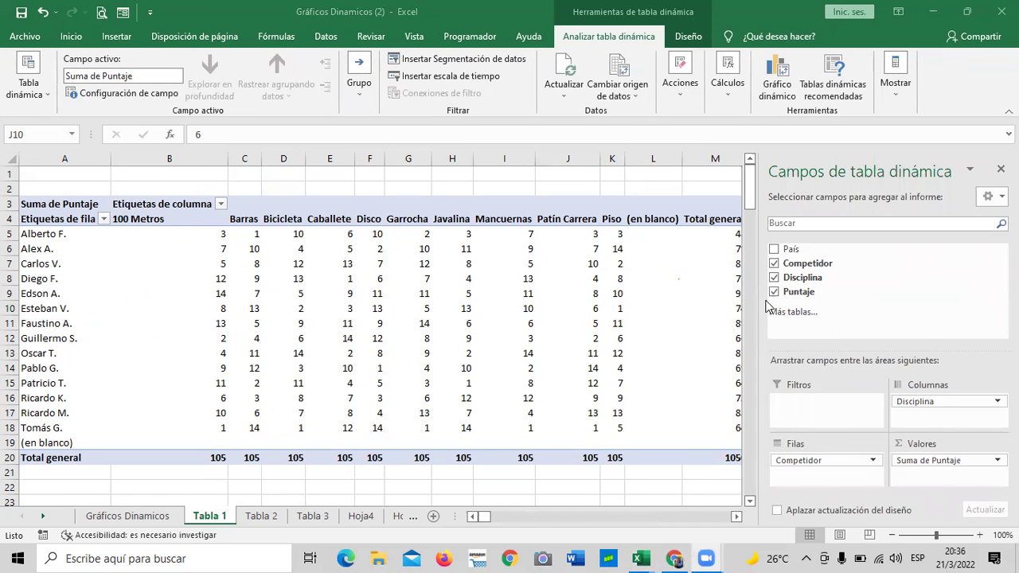
Check the field layouts and results of the pivot tables on Tabla 2 and Tabla 3
left_click(273, 519)
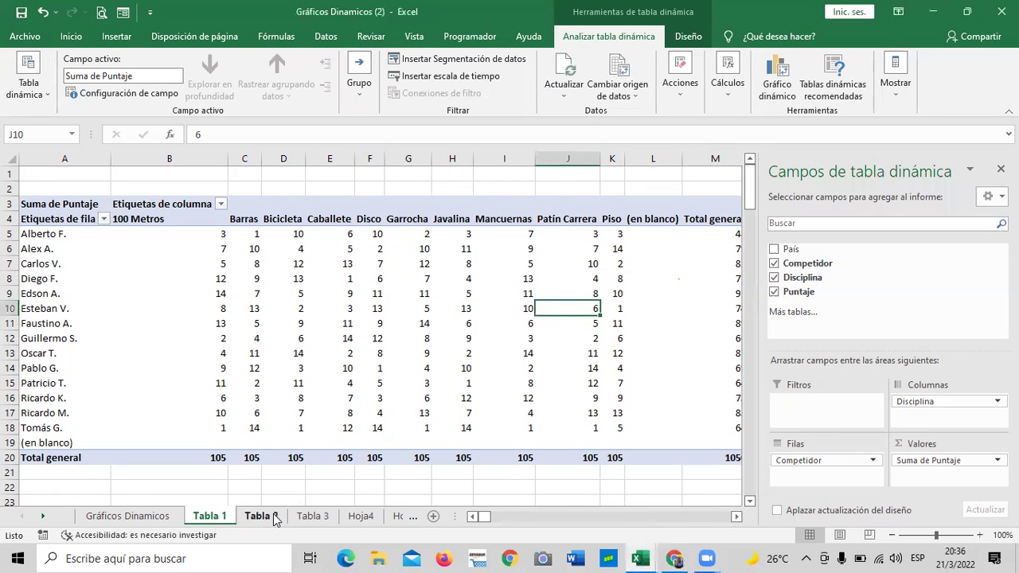
left_click(275, 519)
left_click(318, 306)
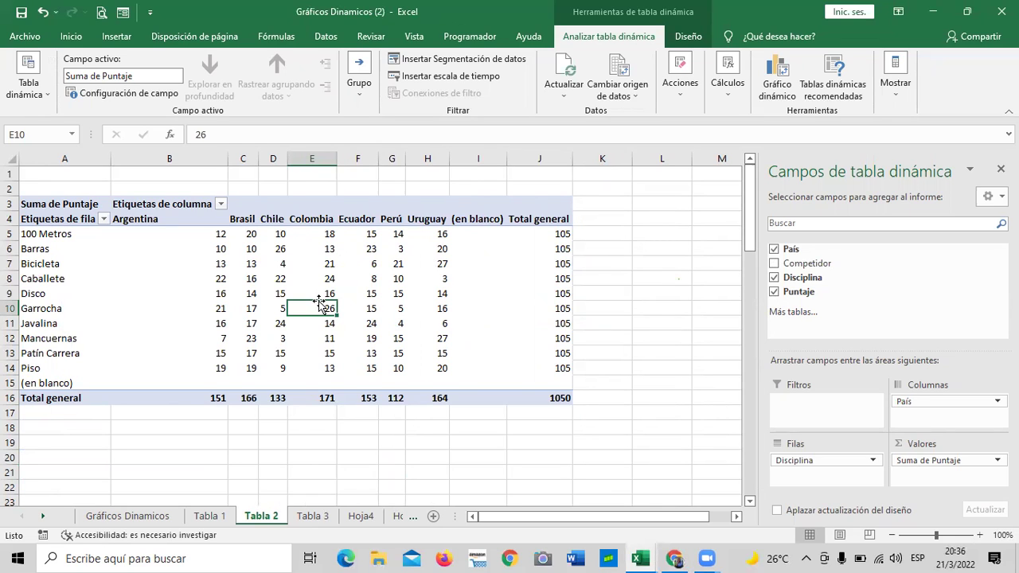
left_click(310, 517)
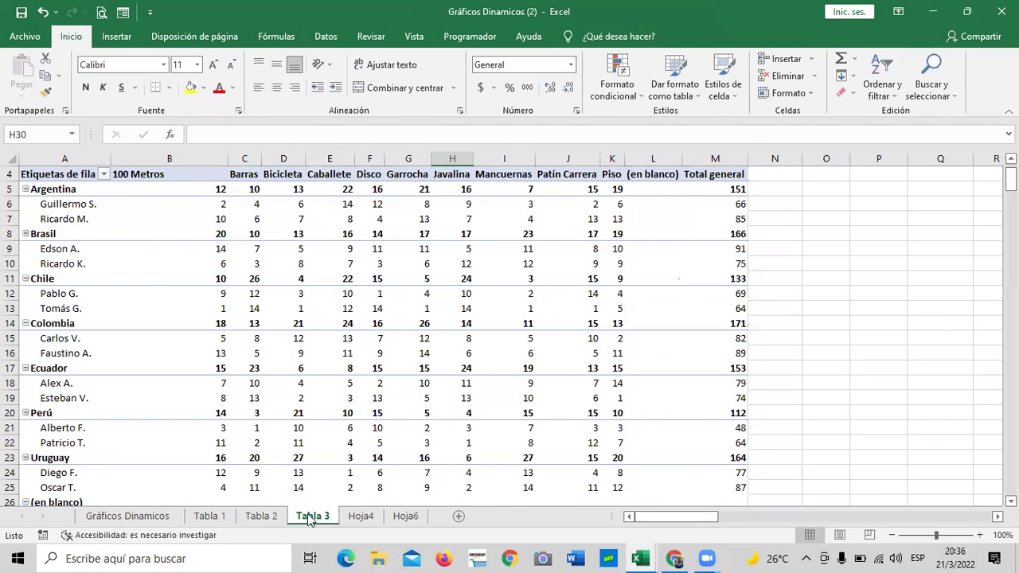
left_click(448, 352)
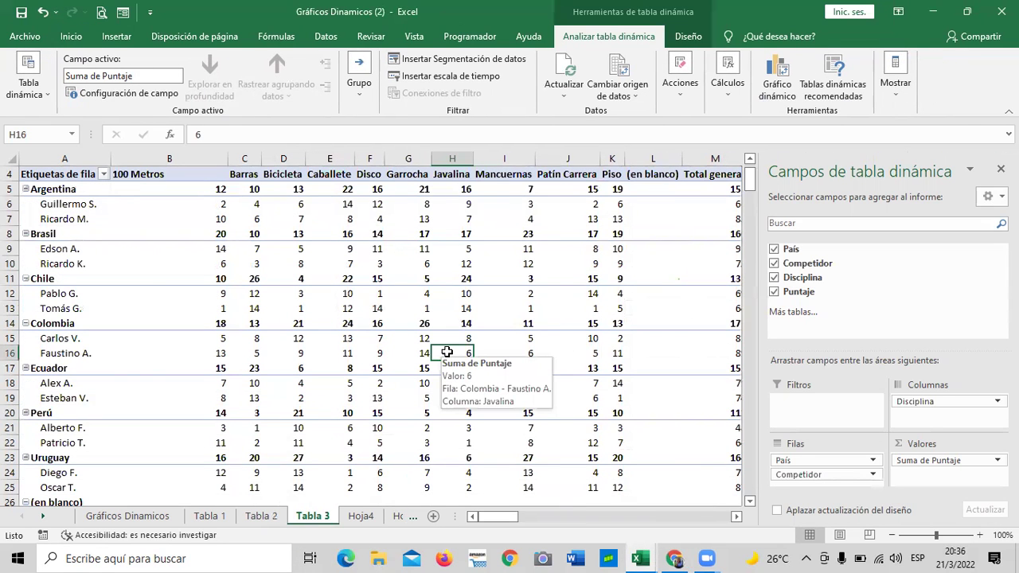
scroll(447, 353, "down", 6)
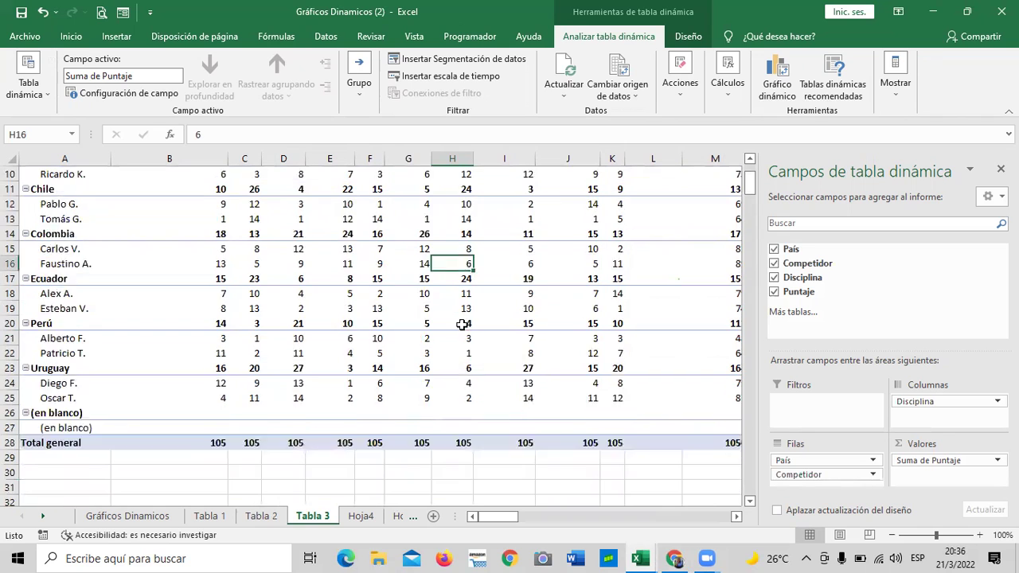
scroll(551, 390, "up", 7)
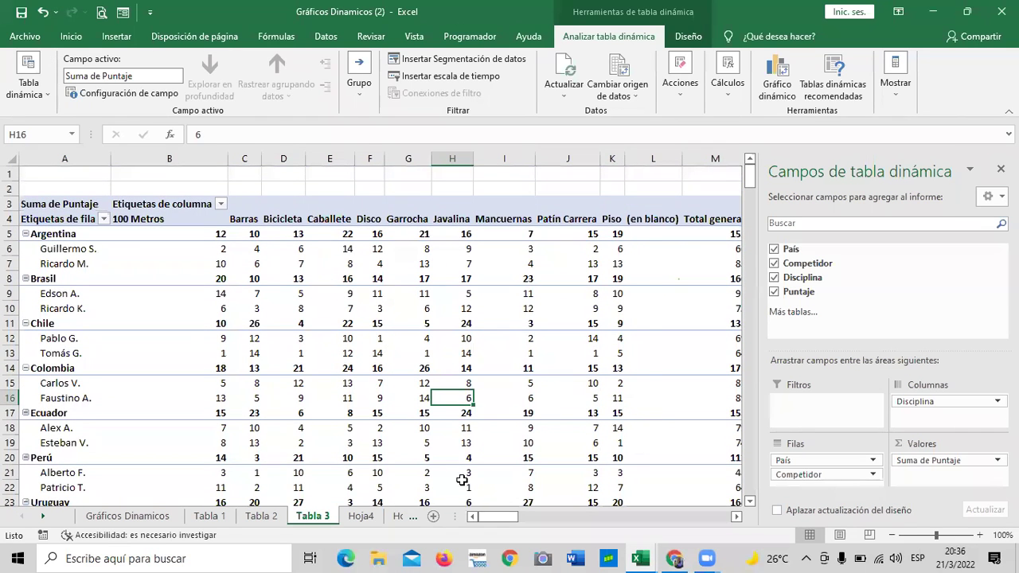
Check the field layout of the Promedio de Puntaje pivot table on Hoja4 and hide the field list
left_click(361, 516)
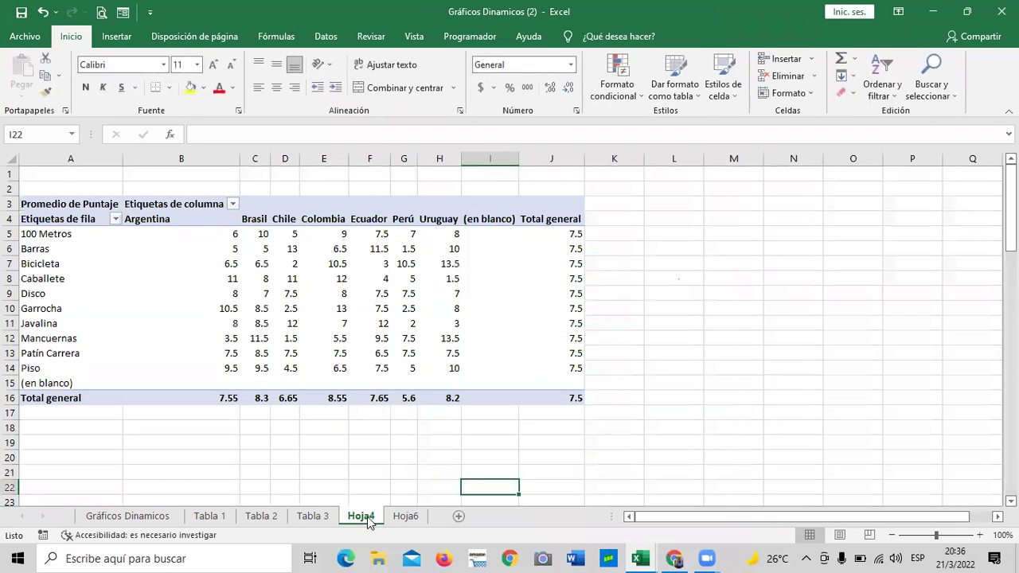
left_click(439, 282)
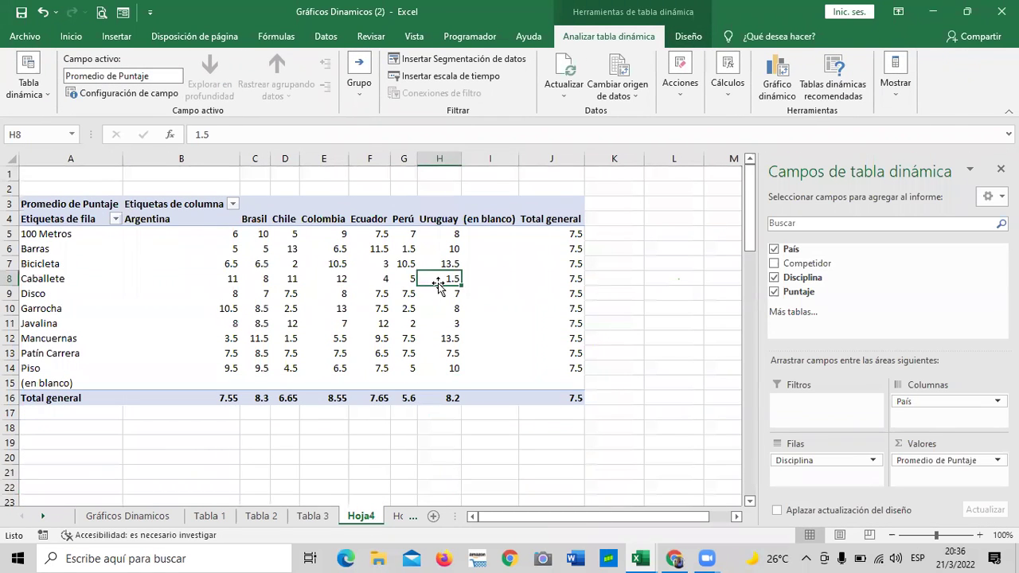
mouse_move(436, 281)
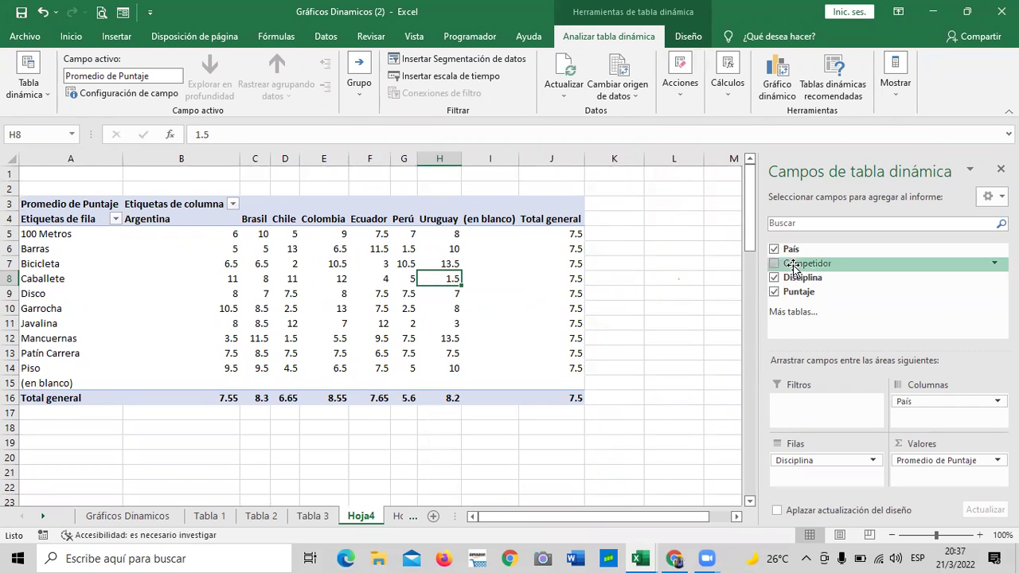
left_click(674, 248)
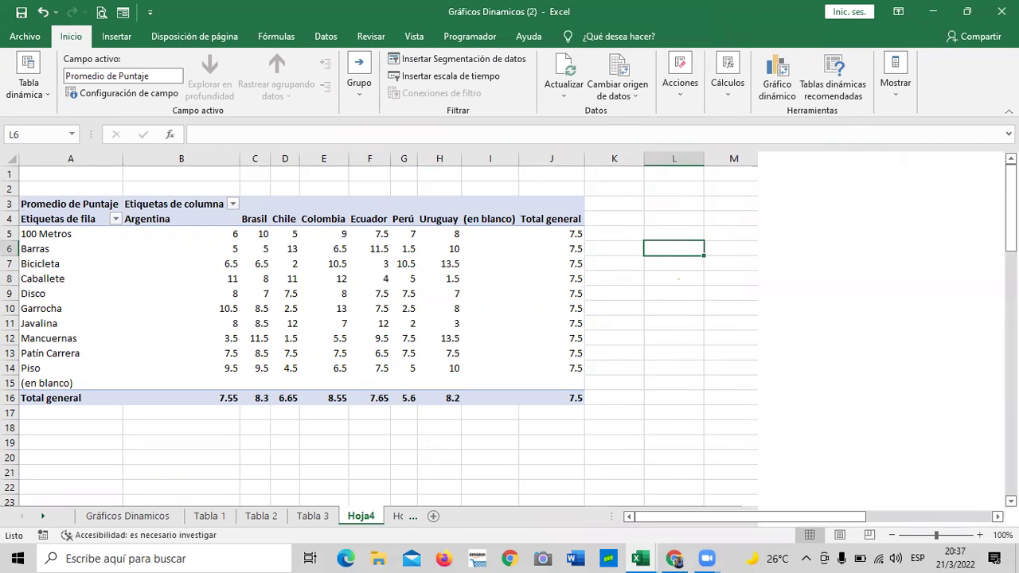
left_click(440, 320)
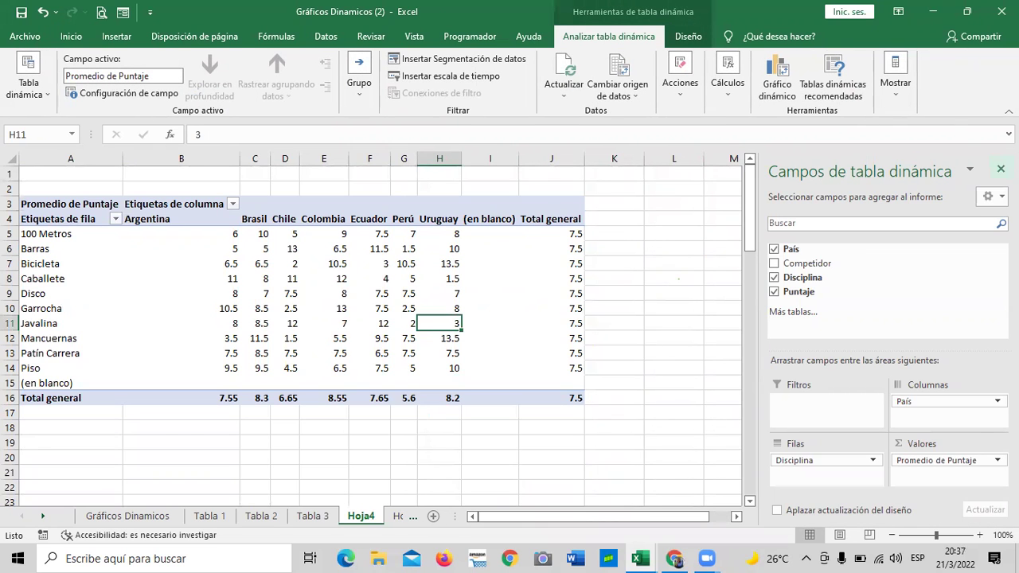
left_click(1001, 168)
View the pivot chart types offered for the Hoja4 pivot table without inserting a chart
left_click(470, 264)
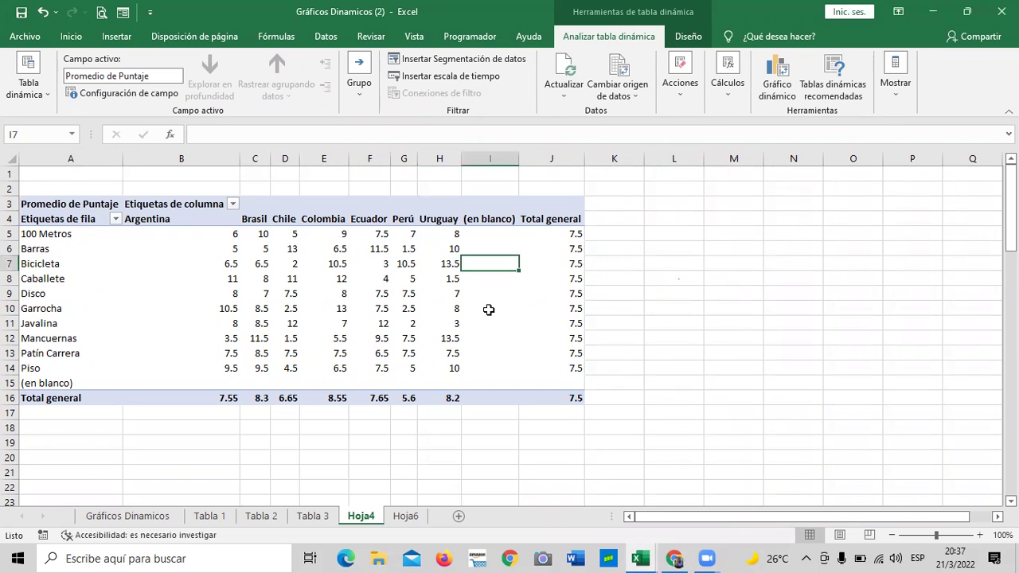
left_click(530, 309)
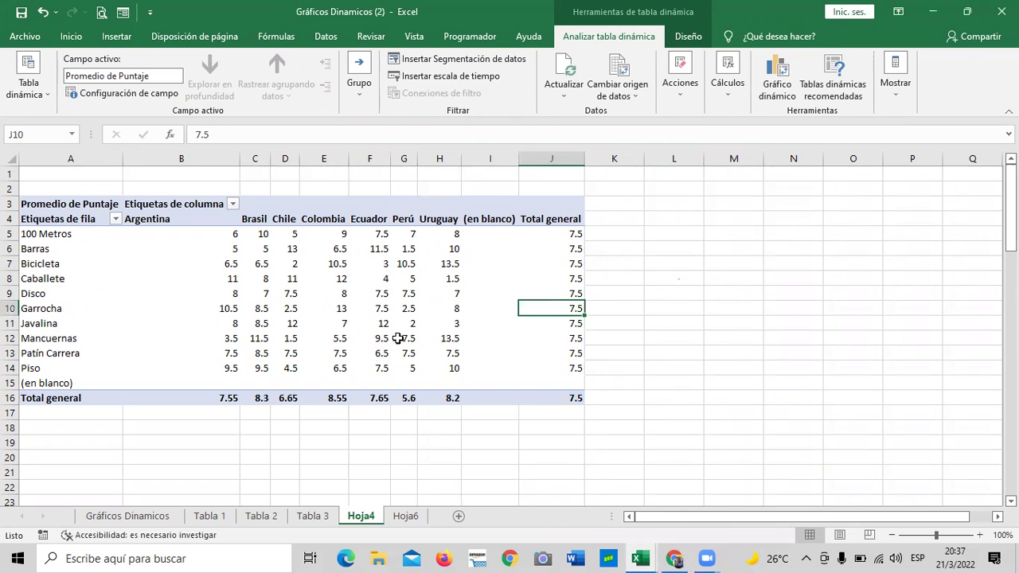
left_click(282, 206)
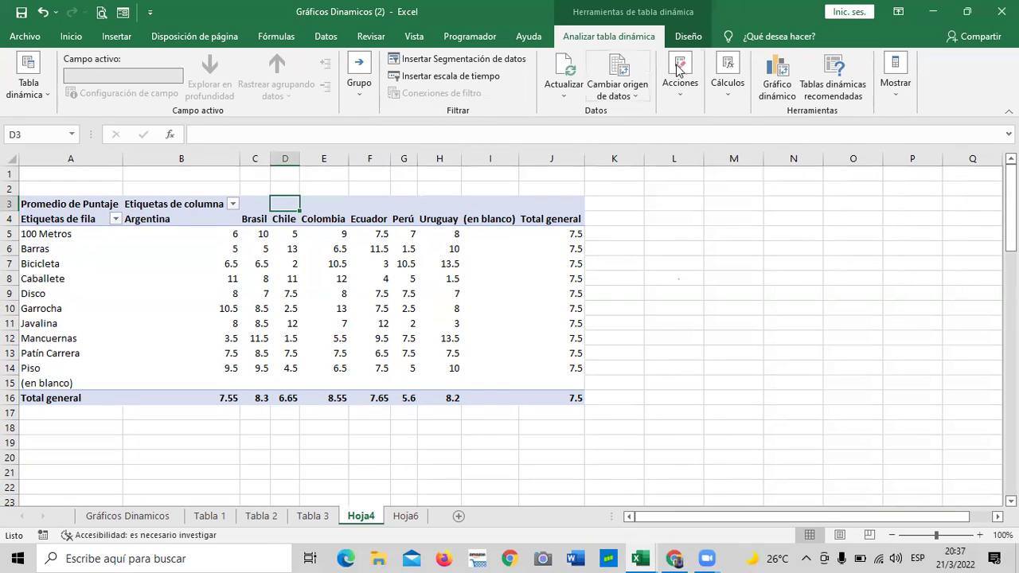
left_click(779, 79)
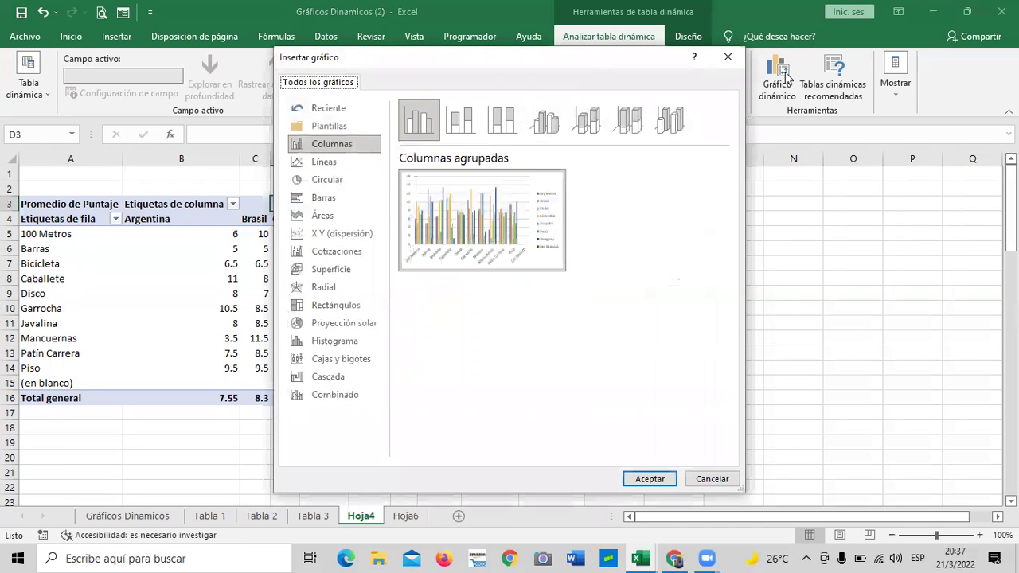
left_click(727, 59)
left_click(452, 312)
left_click(709, 320)
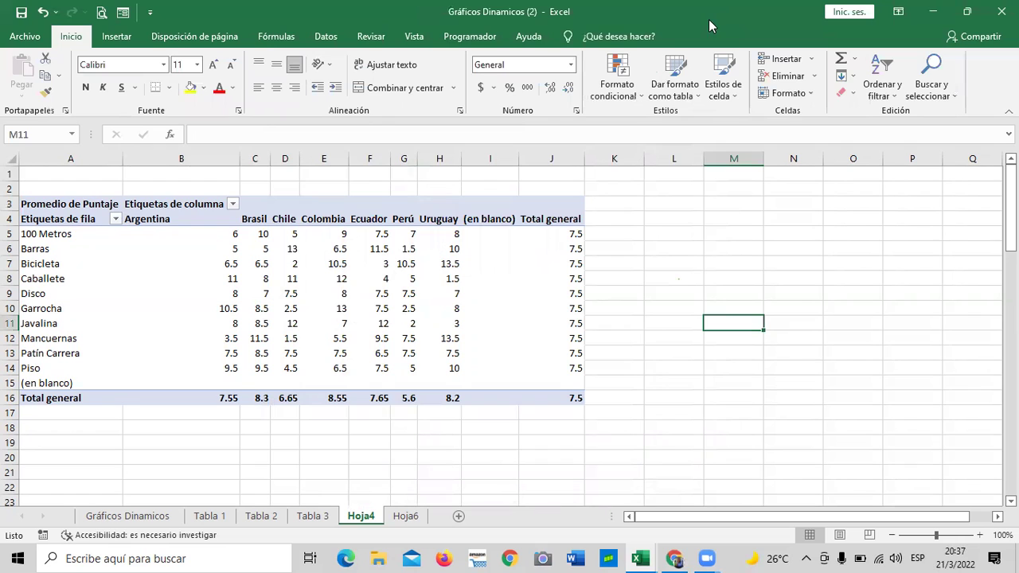
left_click(117, 36)
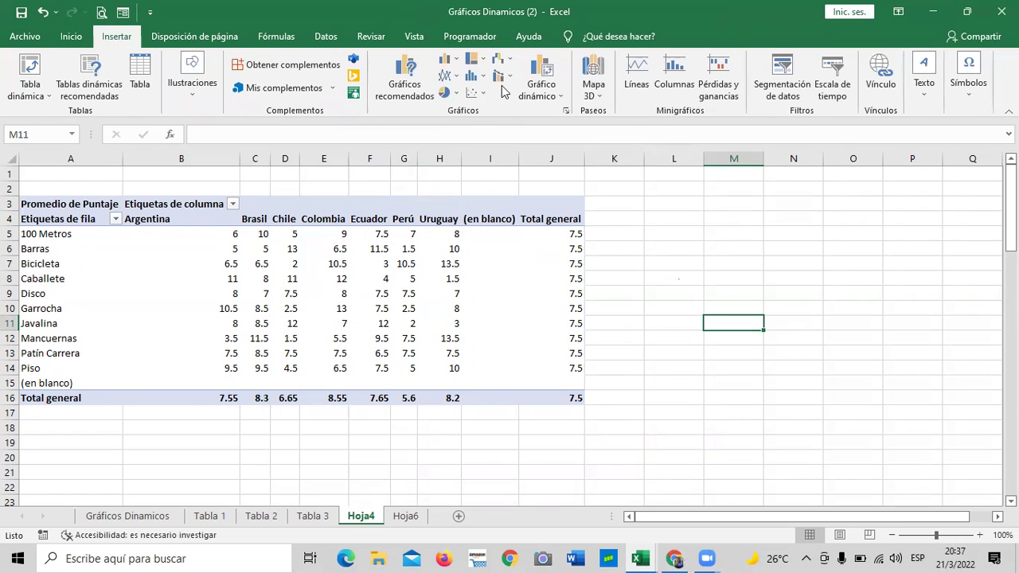
left_click(603, 72)
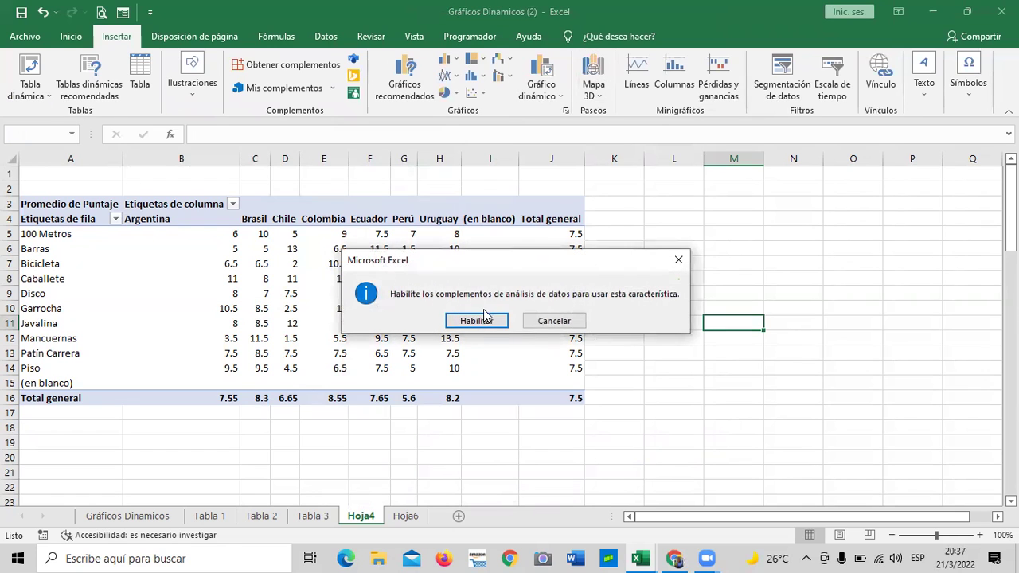
left_click(553, 321)
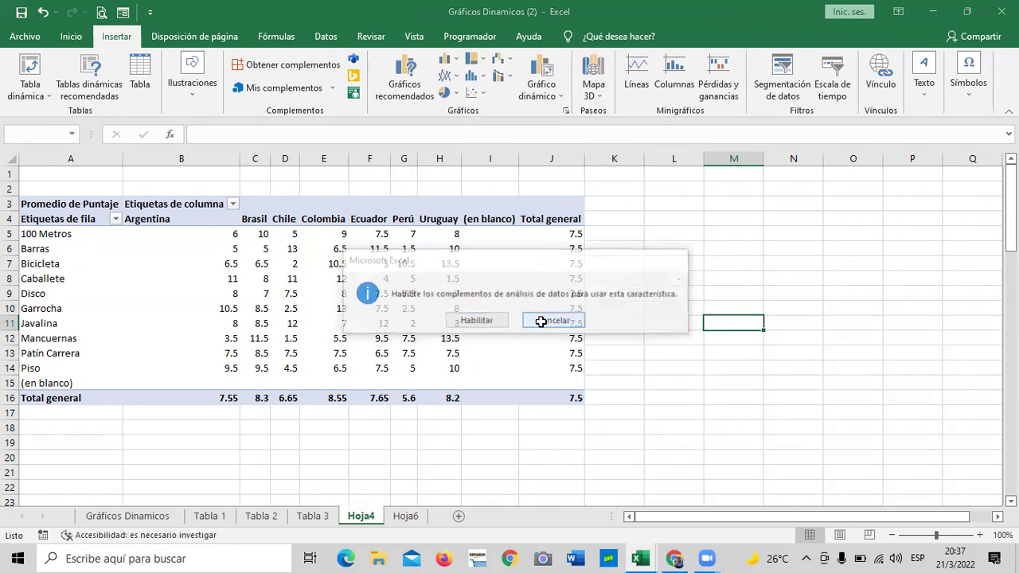
Start inserting a pivot chart from the Promedio de Puntaje pivot table on Hoja4, moving the chart dialog off the data
left_click(292, 293)
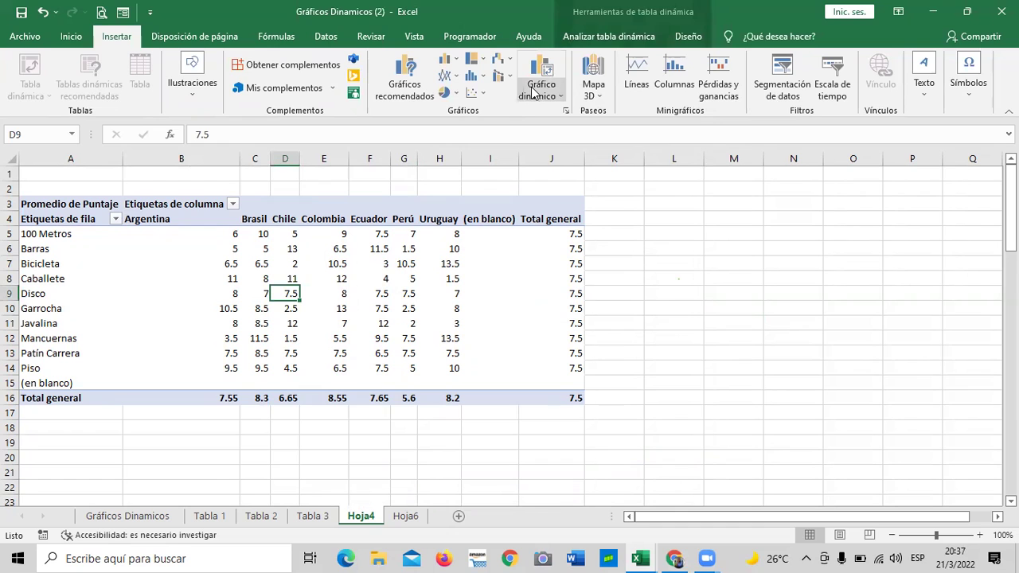
left_click(533, 92)
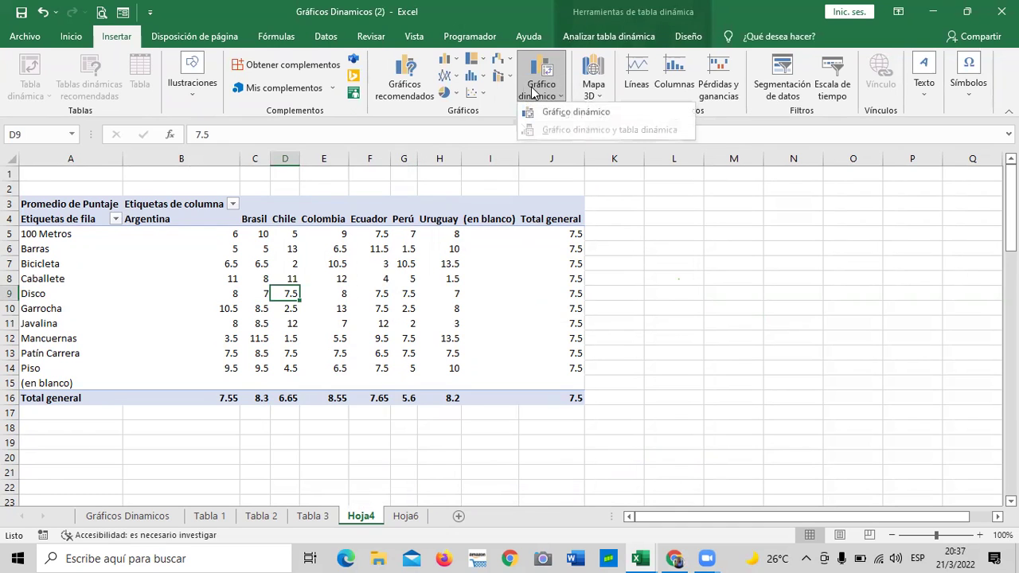
left_click(535, 112)
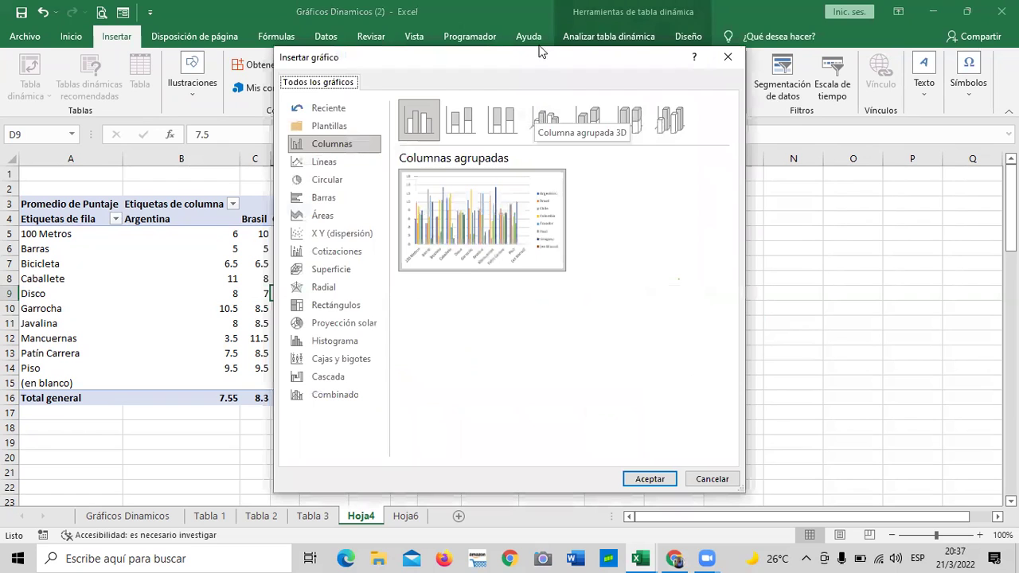
left_click_drag(544, 57, 653, 61)
mouse_move(658, 227)
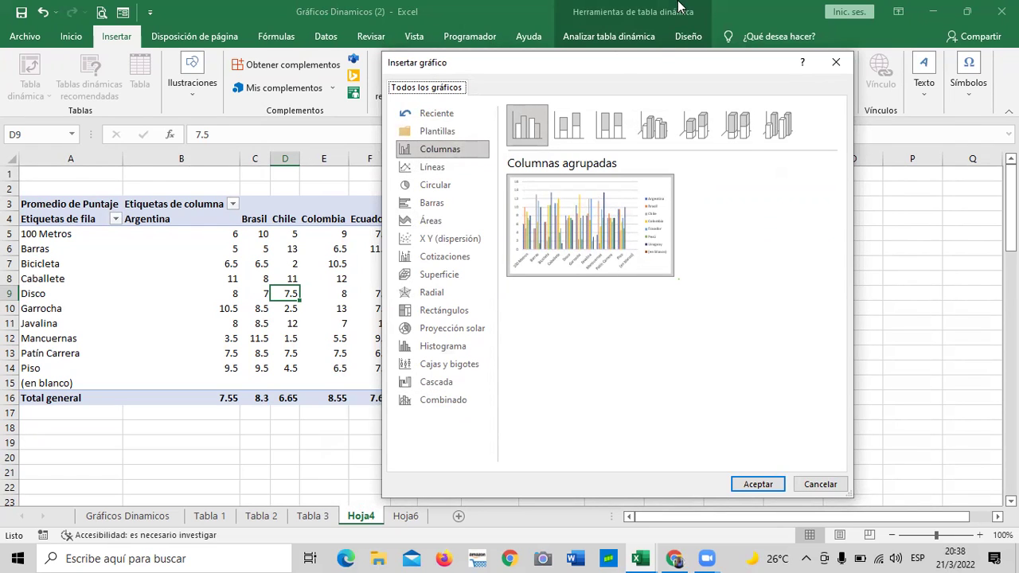
left_click_drag(650, 60, 645, 39)
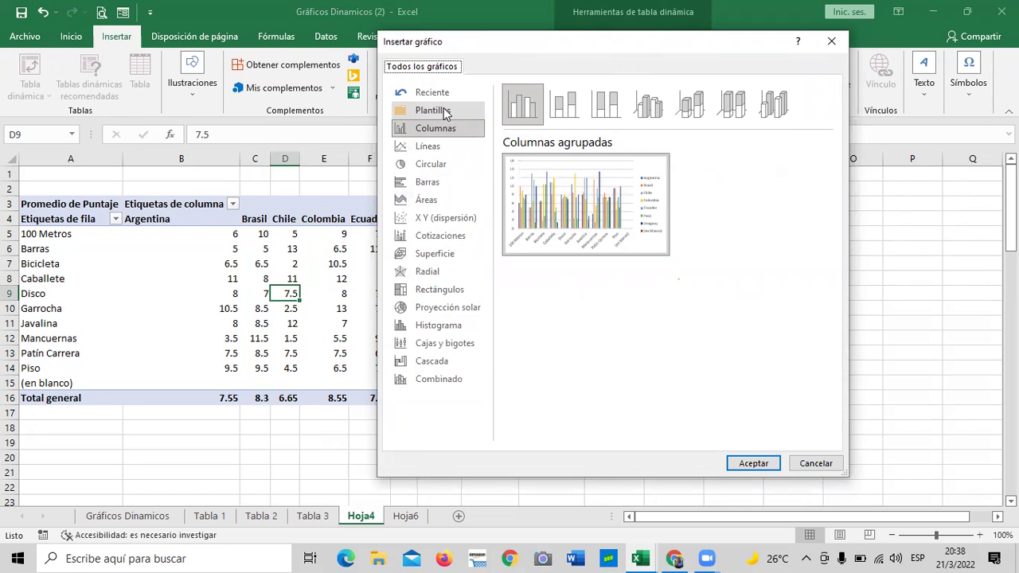
Preview the Líneas, Circular, Barras, Áreas, X Y (dispersión), Cotizaciones, Superficie and Radial chart types for the pivot table data
left_click(437, 148)
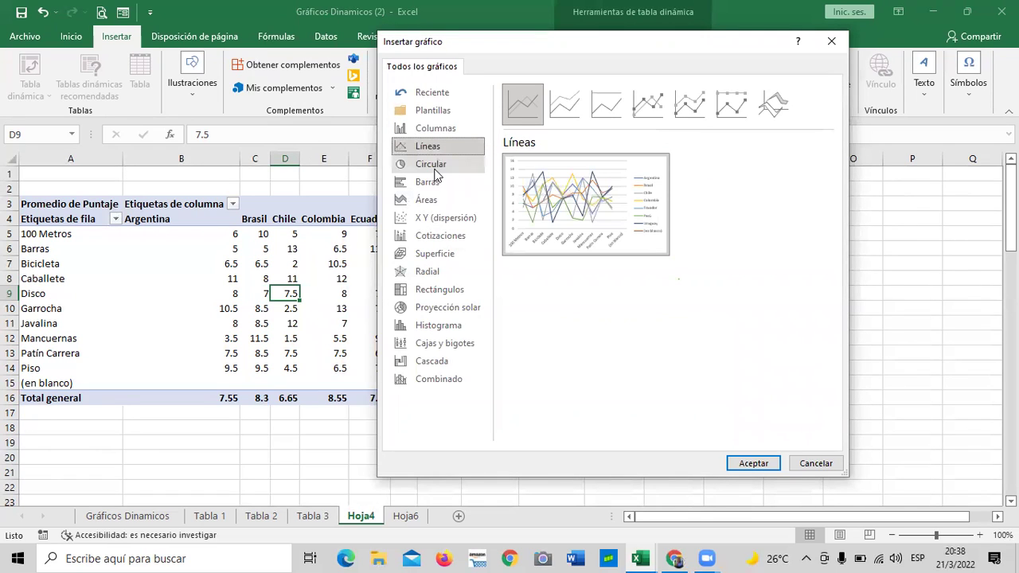
left_click(437, 167)
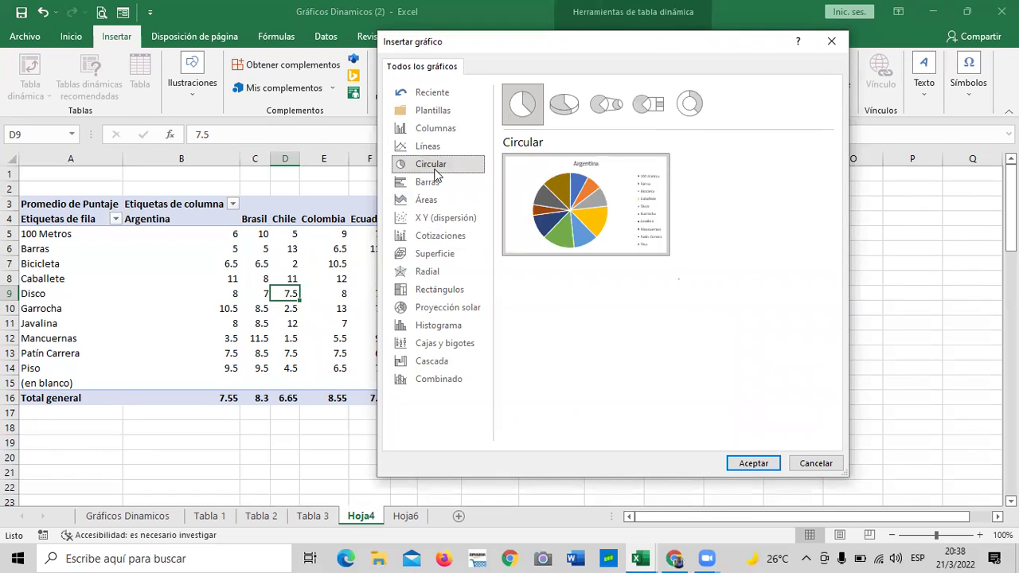
left_click(429, 183)
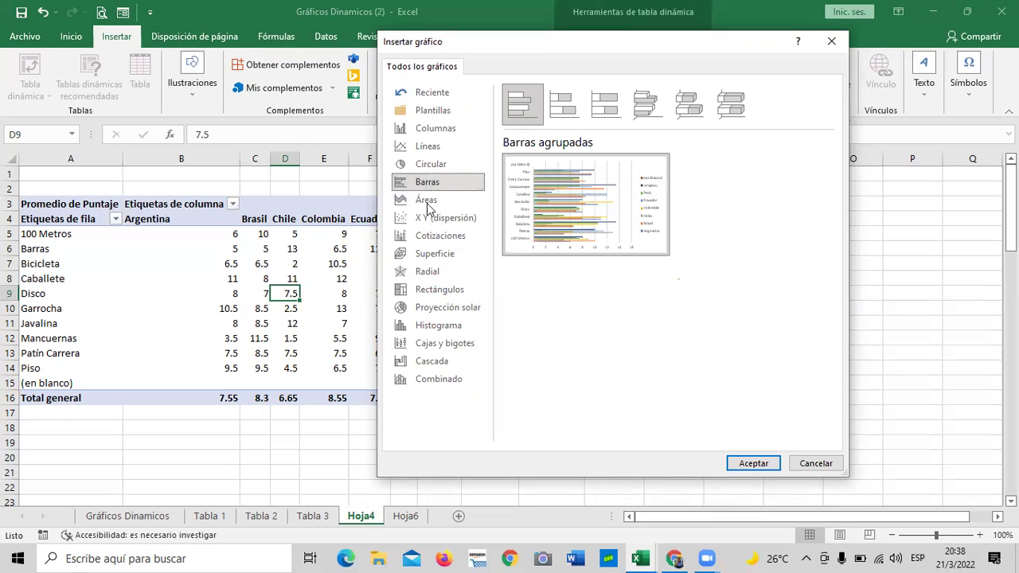
left_click(431, 202)
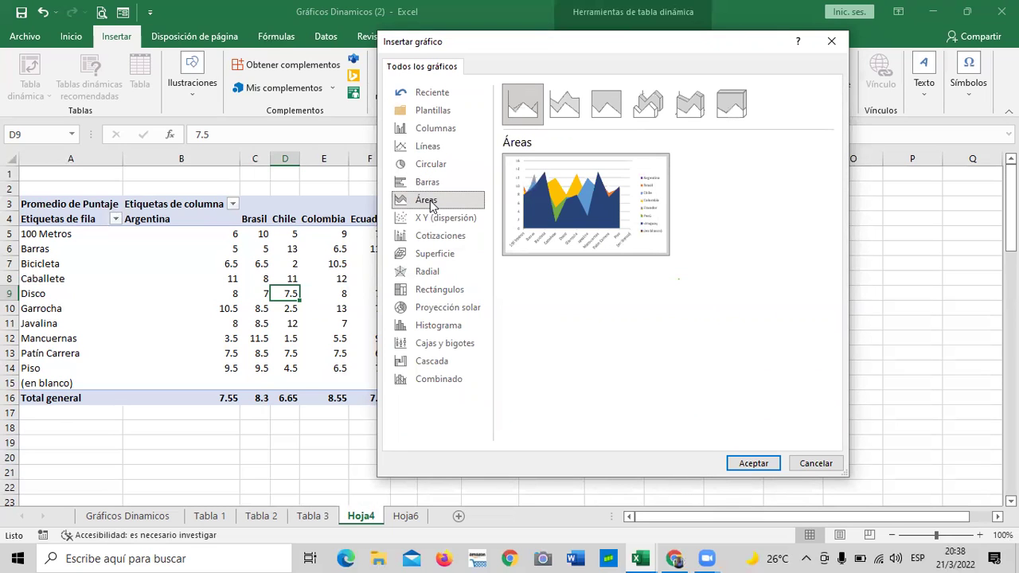
left_click(432, 219)
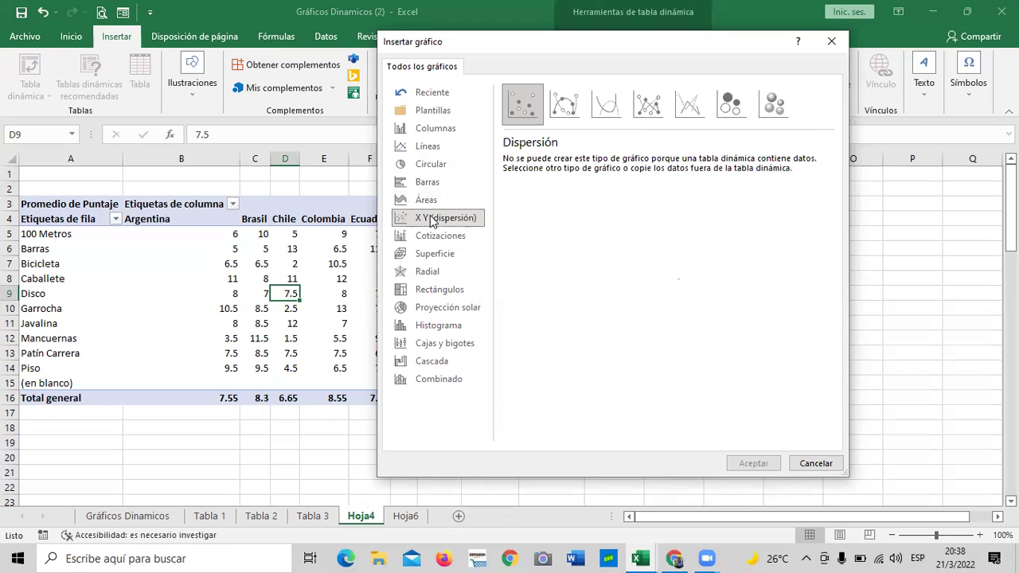
left_click(436, 234)
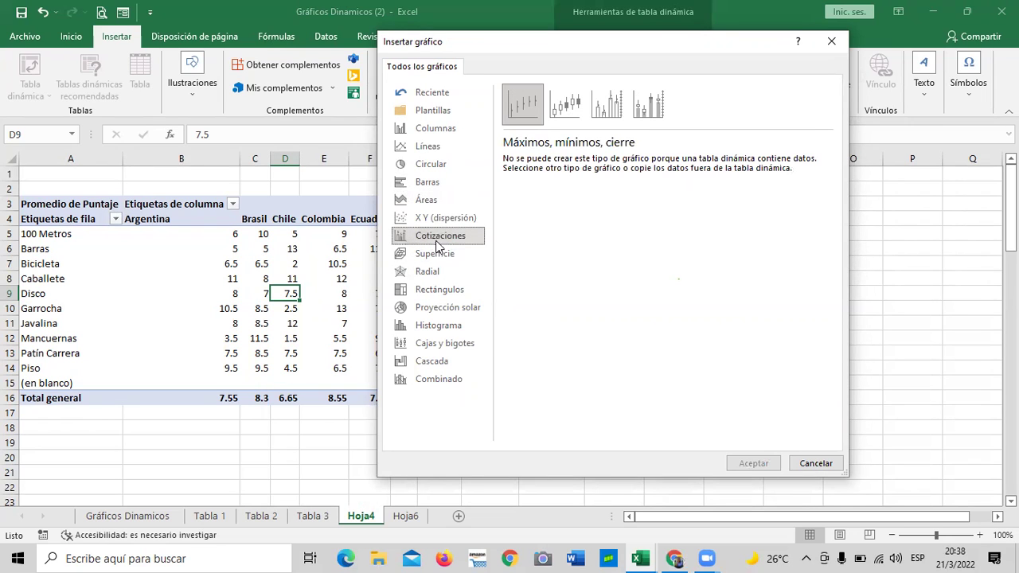
left_click(434, 254)
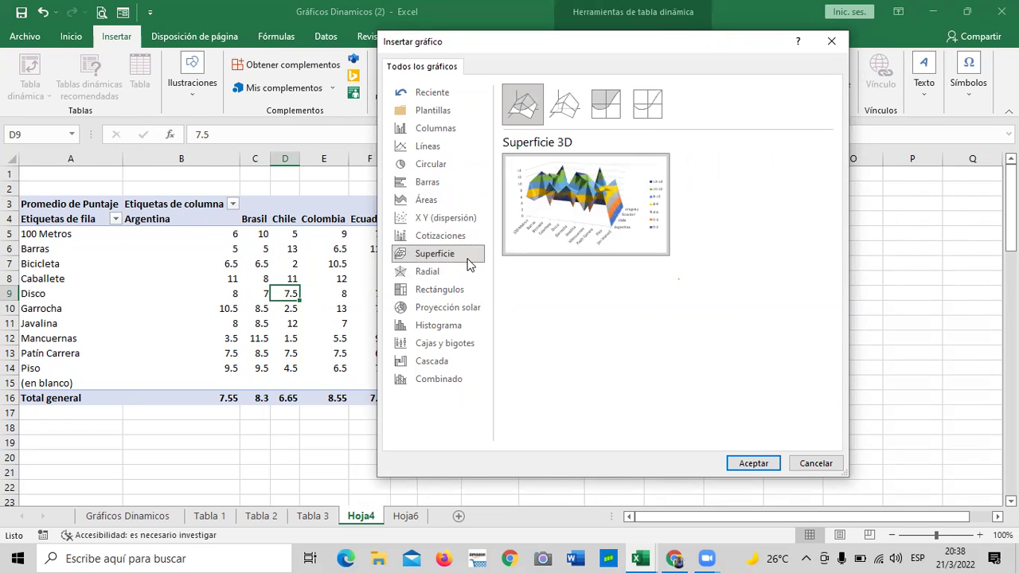
left_click(437, 271)
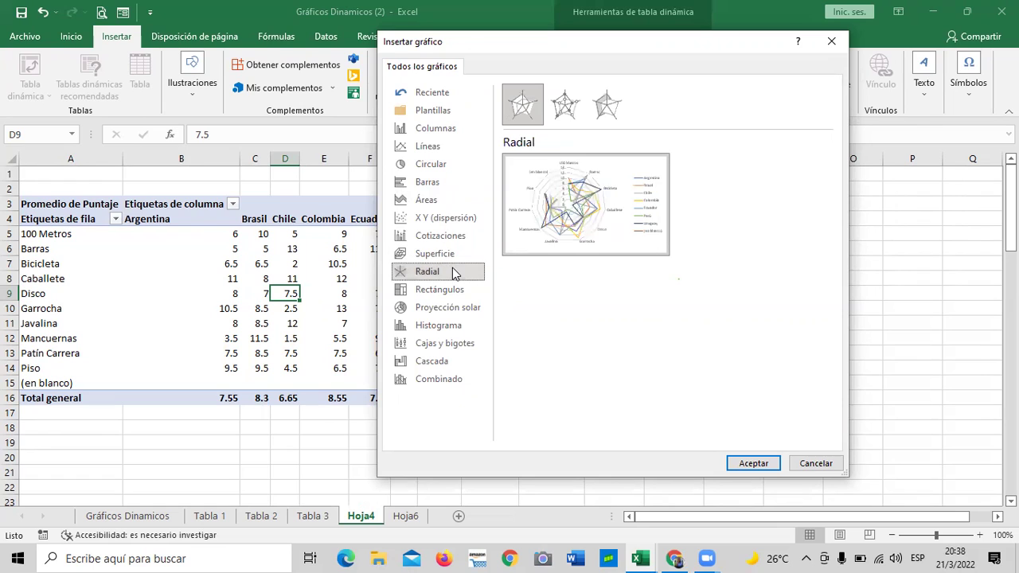
Check whether Rectángulos, Proyección solar, Histograma, Cajas y bigotes, Cascada and Combinado charts can be used with the pivot table
left_click(444, 291)
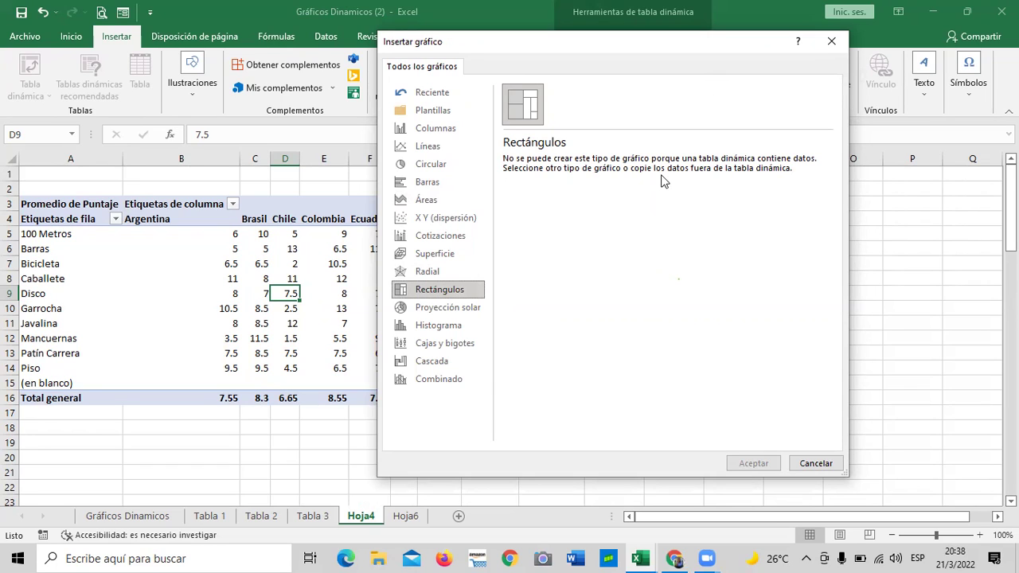
left_click(459, 312)
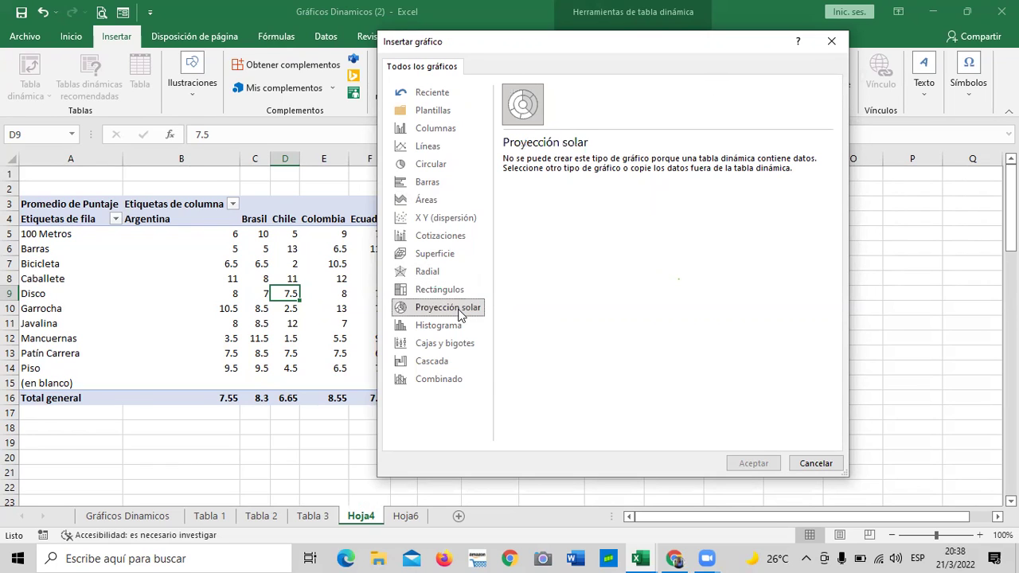
left_click(447, 331)
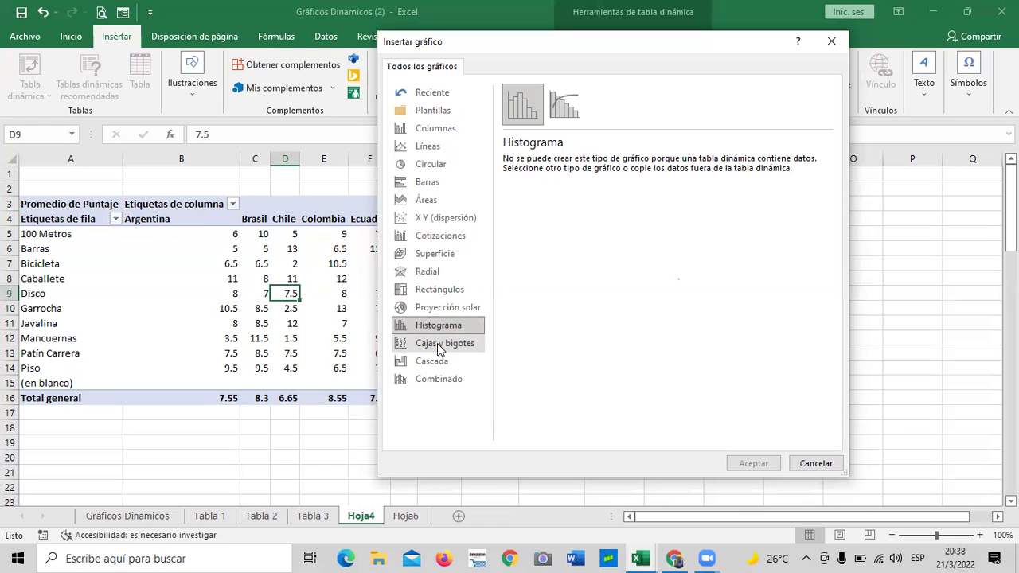
left_click(437, 343)
left_click(428, 363)
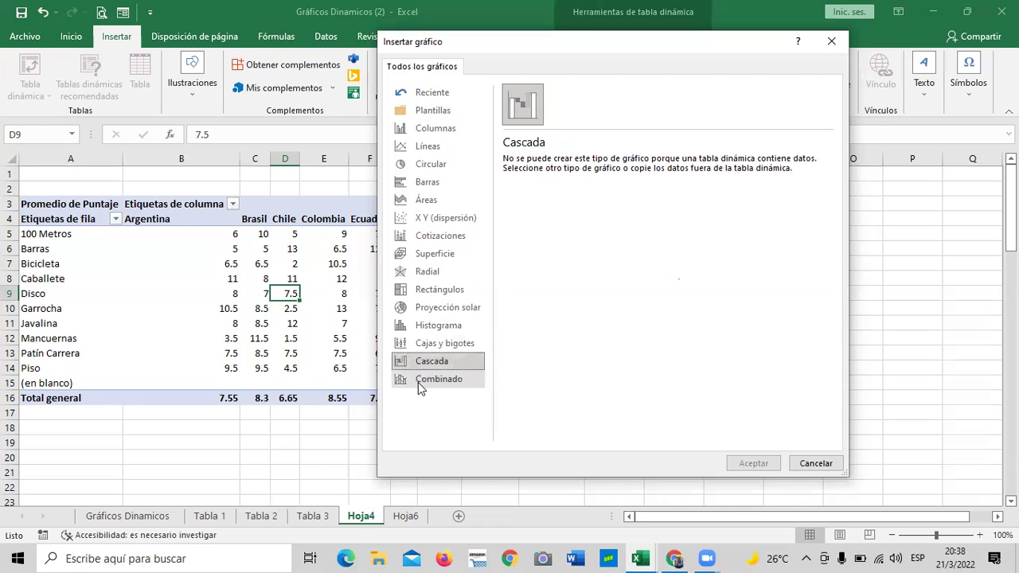
left_click(419, 380)
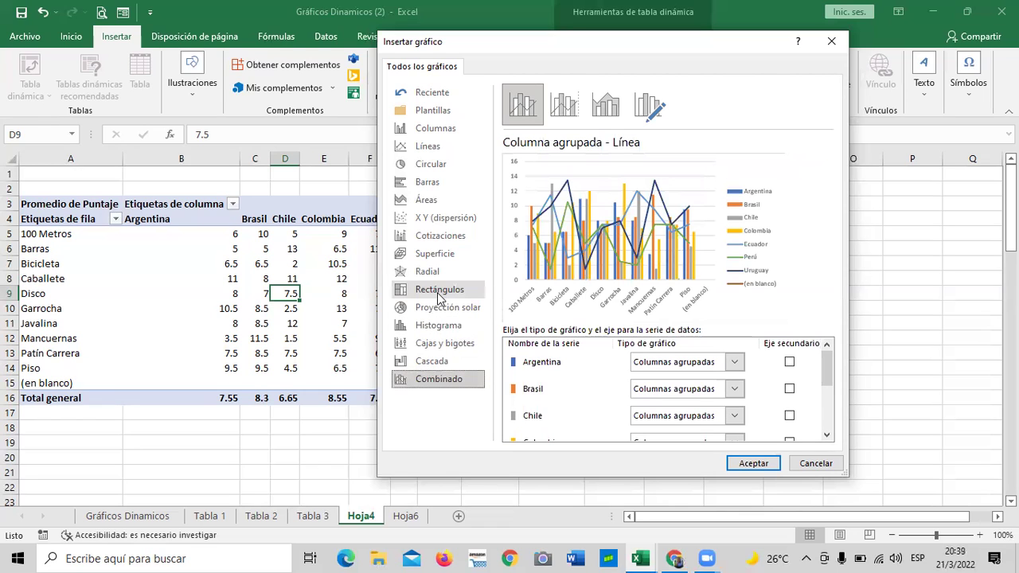
Go back through the chart types from Cascada to Radial and compare the Columnas and Líneas previews
left_click(426, 363)
left_click(425, 344)
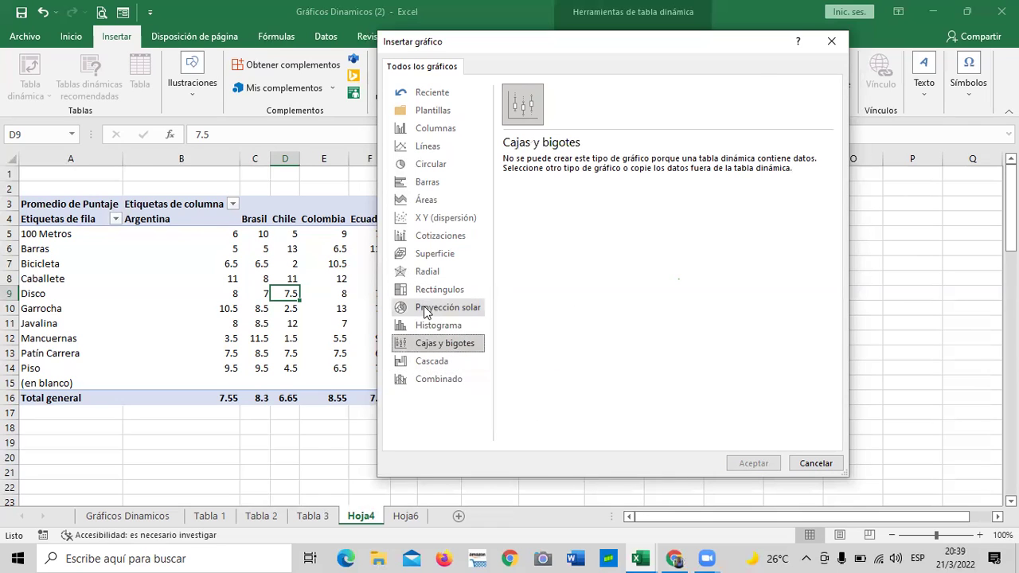
left_click(427, 310)
left_click(425, 271)
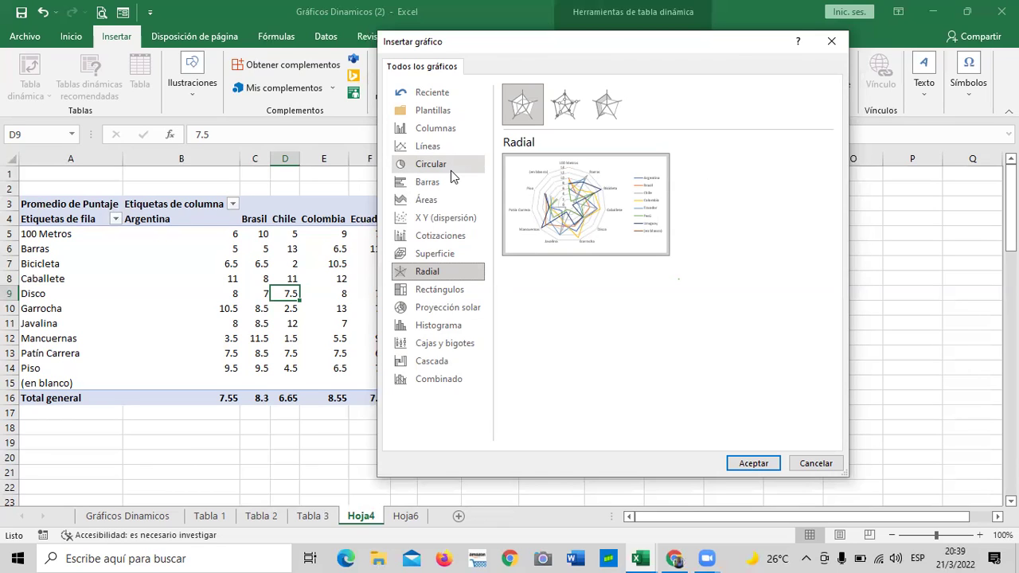
left_click(428, 130)
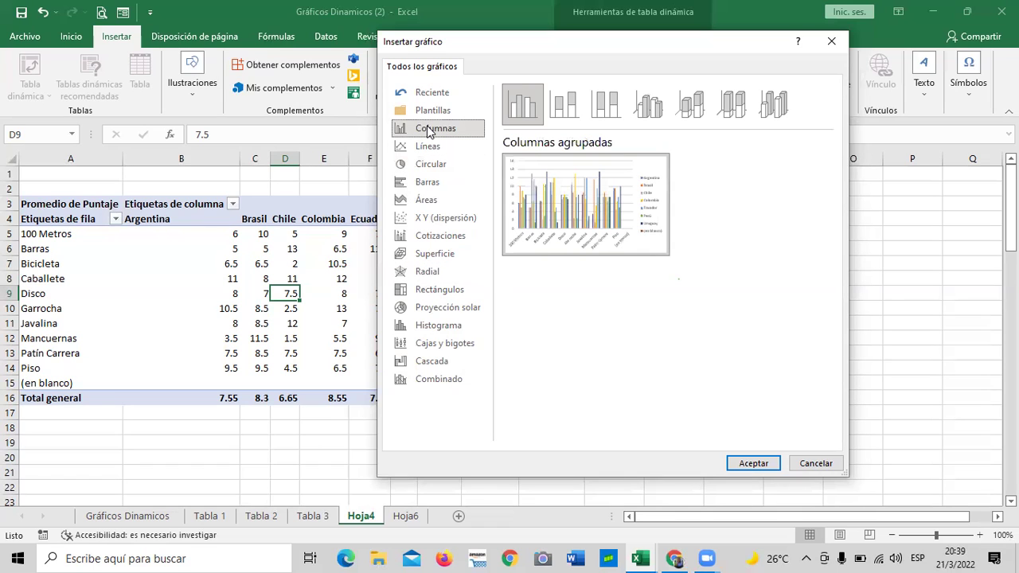
left_click(430, 145)
left_click(432, 132)
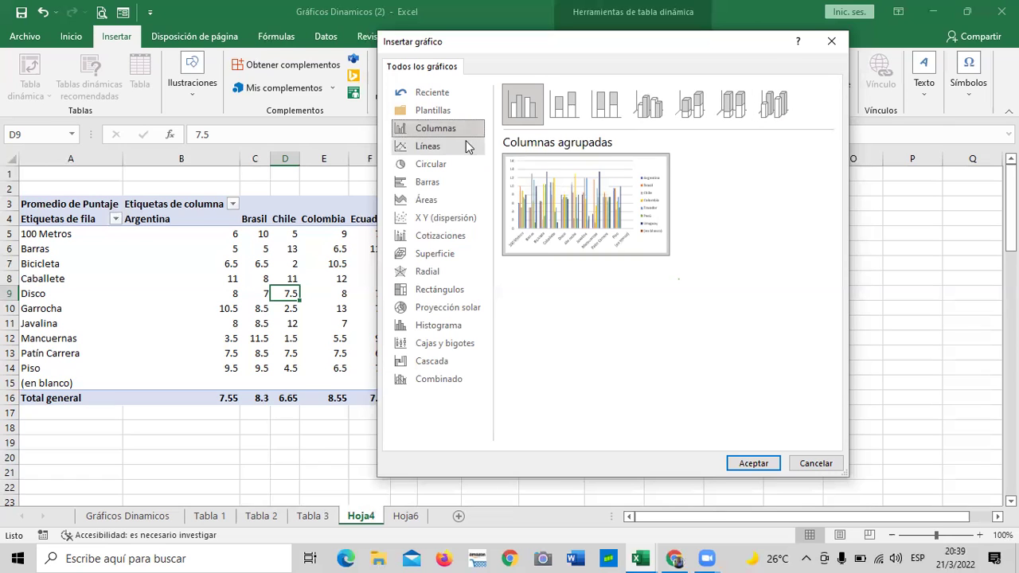
left_click(438, 145)
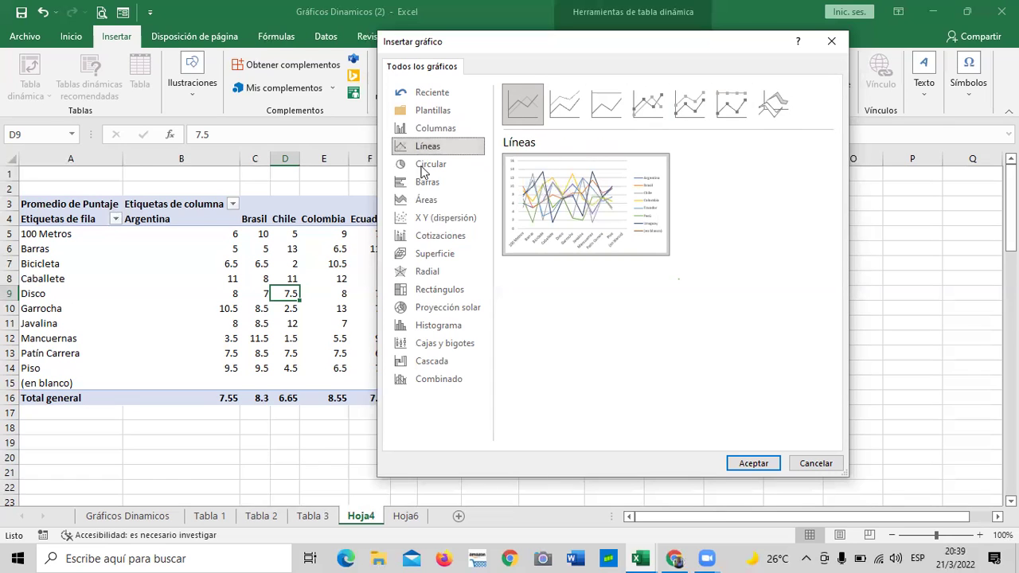
Preview the stacked, 100% stacked and 3D variants of the Columnas chart type
left_click(453, 128)
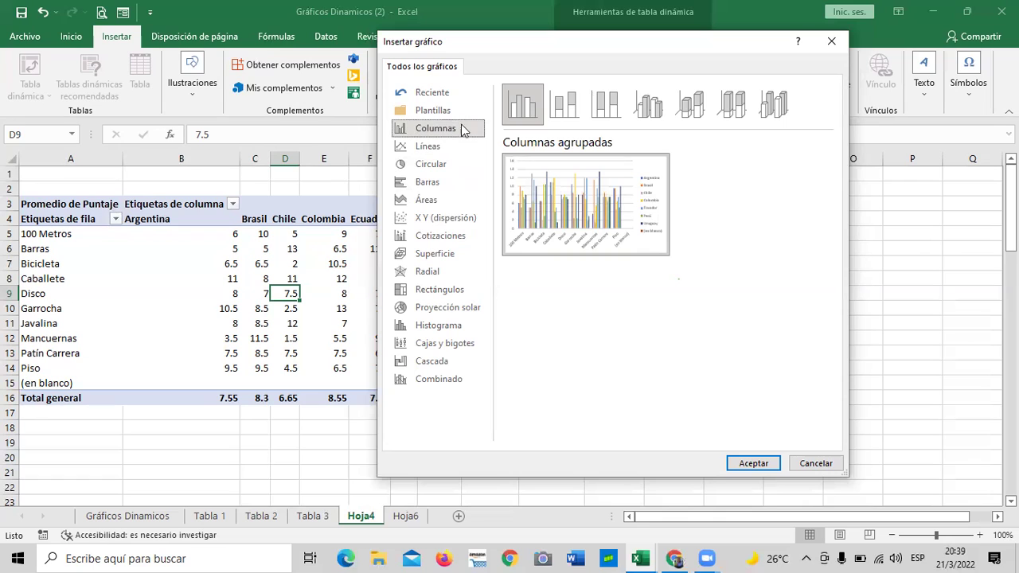
left_click(573, 106)
left_click(615, 111)
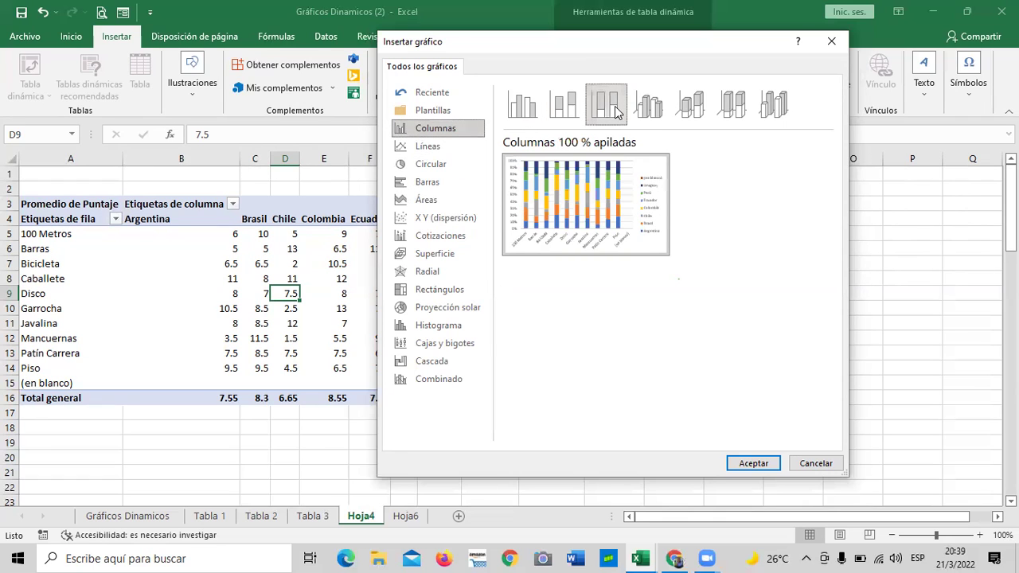
left_click(646, 108)
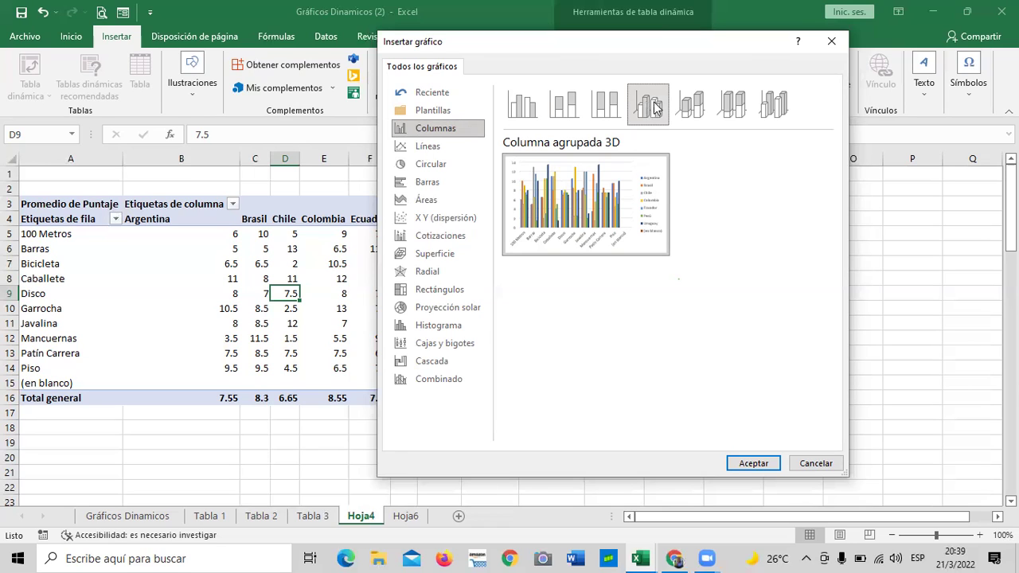
left_click(689, 106)
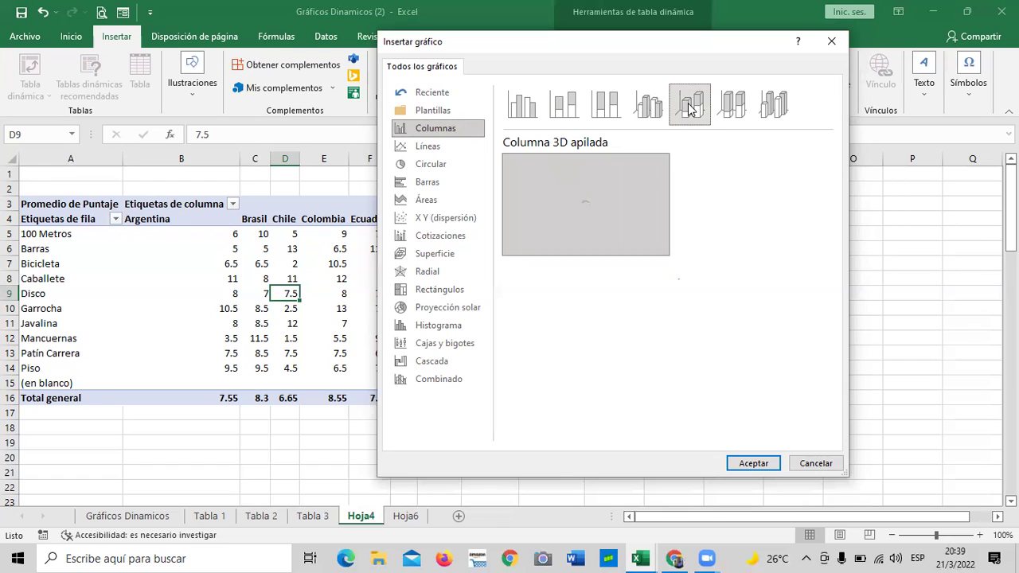
left_click(732, 106)
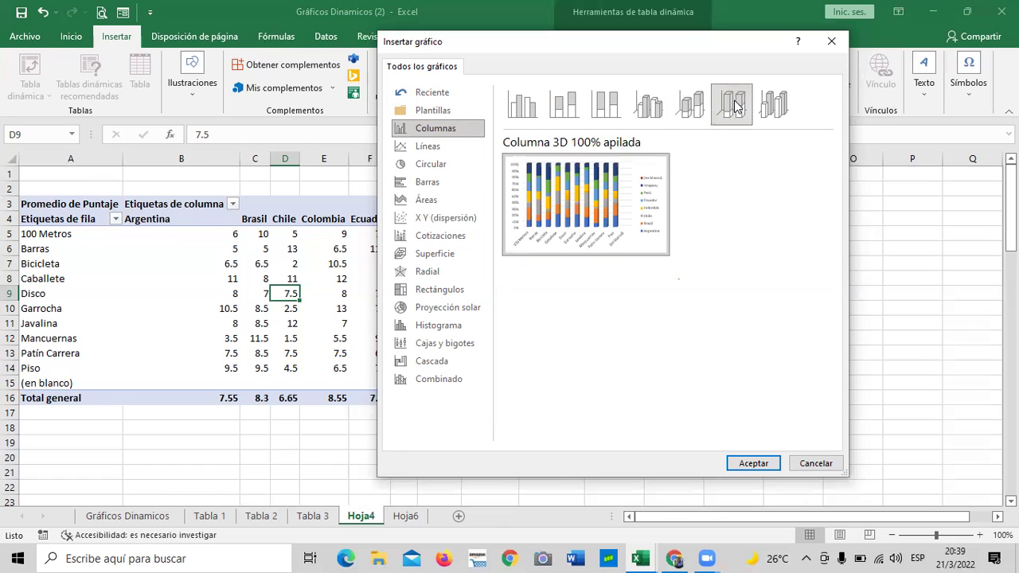
left_click(788, 111)
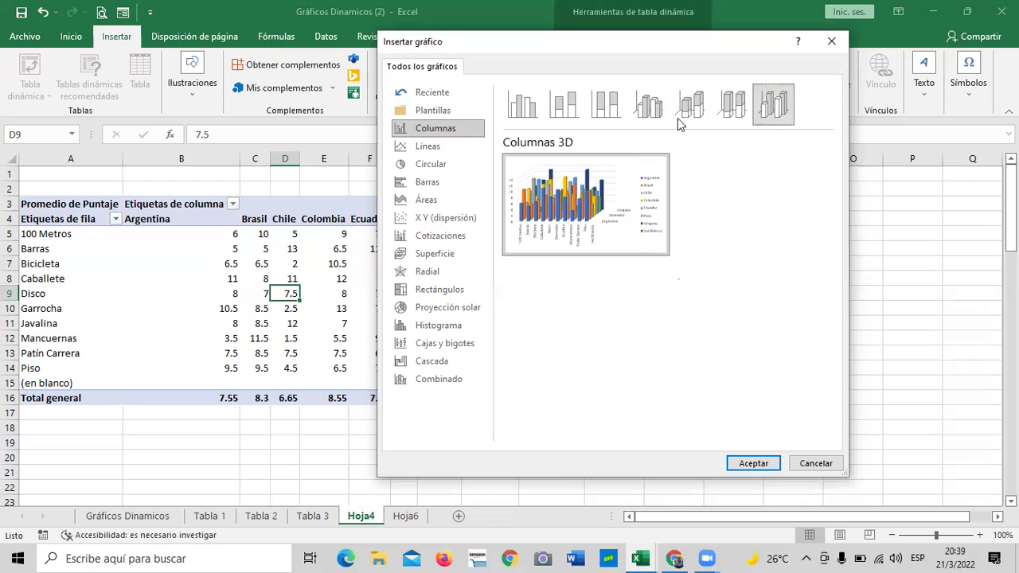
Insert a Columnas agrupadas pivot chart on Hoja4 and place it below the pivot table, starting around row 18
left_click(526, 107)
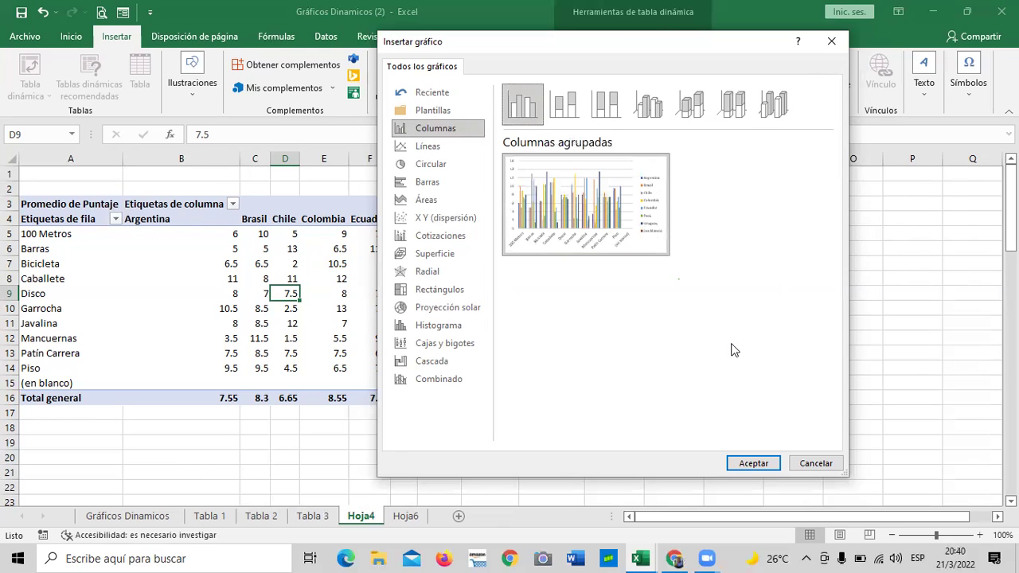
left_click(740, 464)
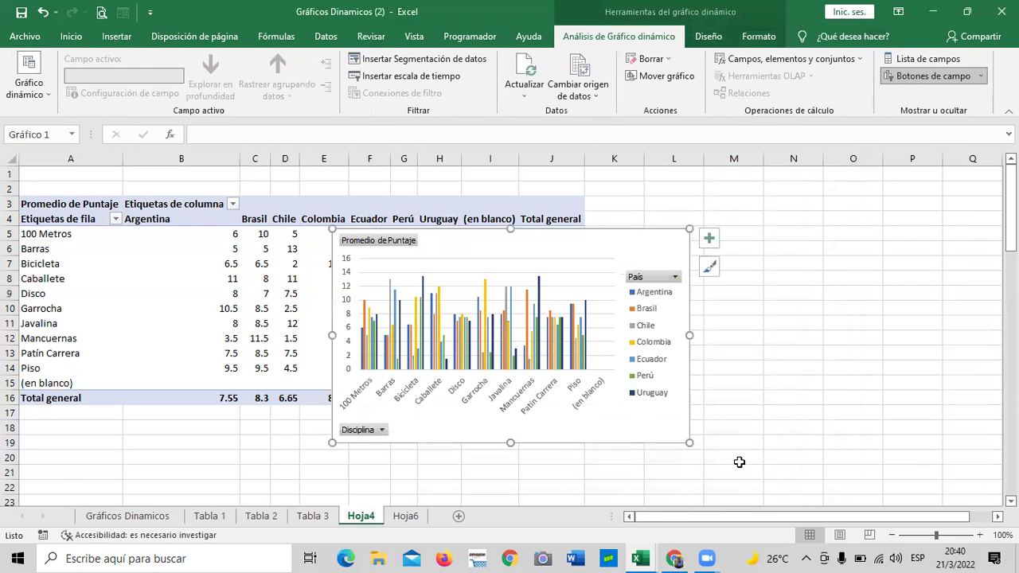
scroll(633, 310, "down", 2)
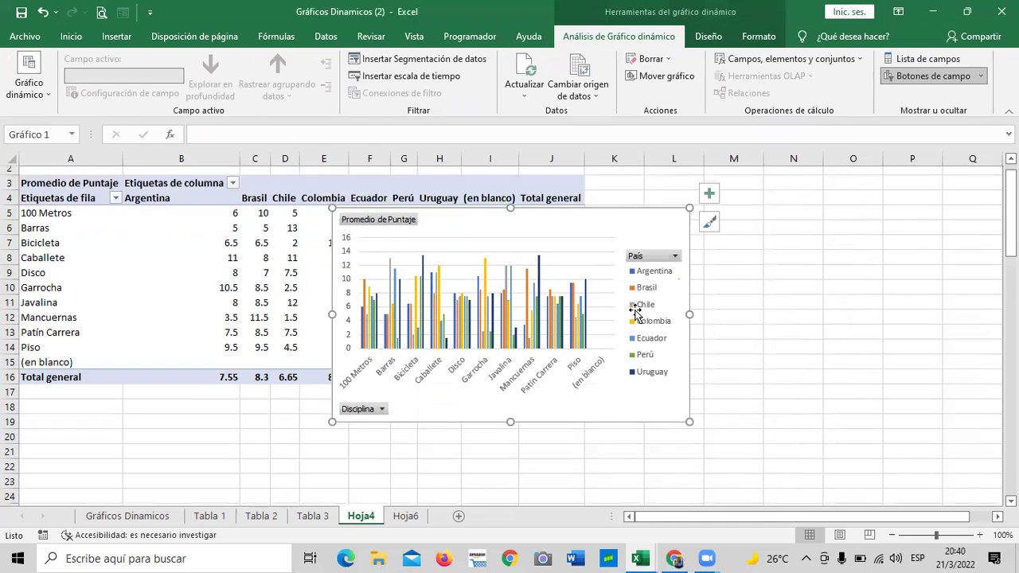
left_click_drag(610, 343, 494, 462)
mouse_move(484, 314)
left_mouse_down()
mouse_move(557, 377)
mouse_move(601, 359)
left_mouse_up()
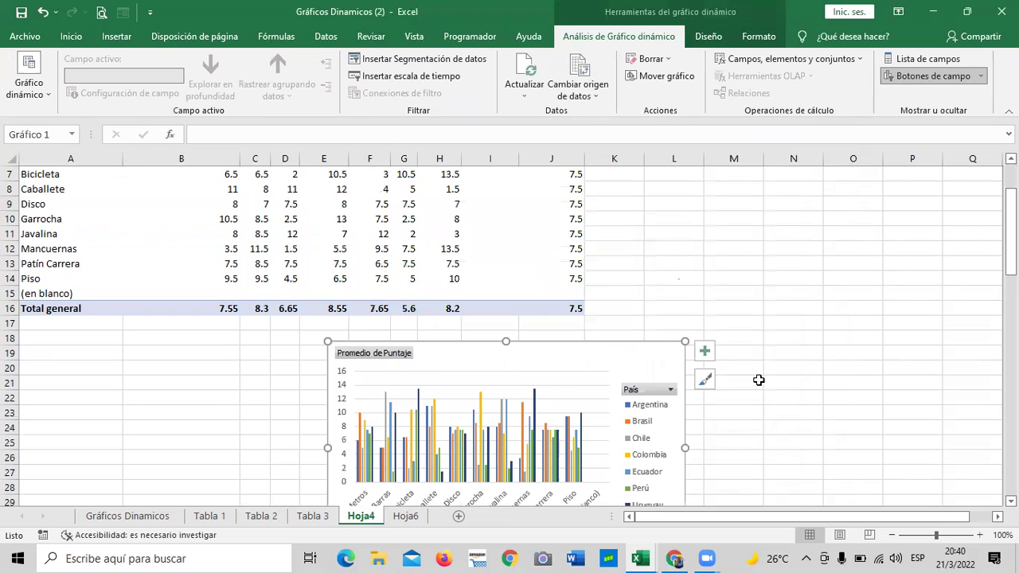
scroll(758, 379, "down", 2)
scroll(757, 380, "up", 4)
scroll(740, 380, "down", 3)
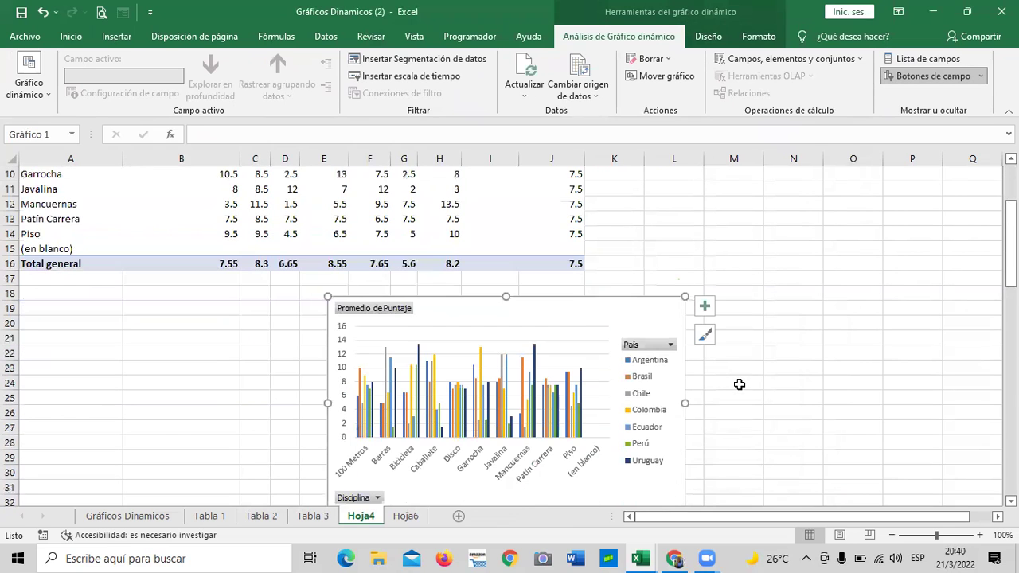
scroll(745, 359, "down", 2)
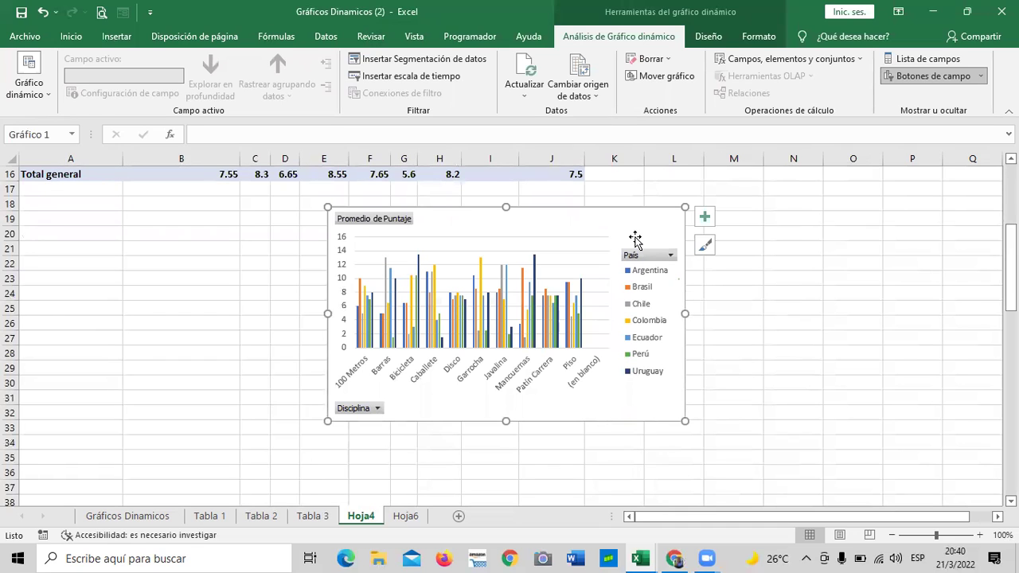
Enlarge the clustered column pivot chart to about 9.25 cm high by 15.24 cm wide
left_click_drag(685, 422, 702, 438)
left_click_drag(310, 440, 285, 447)
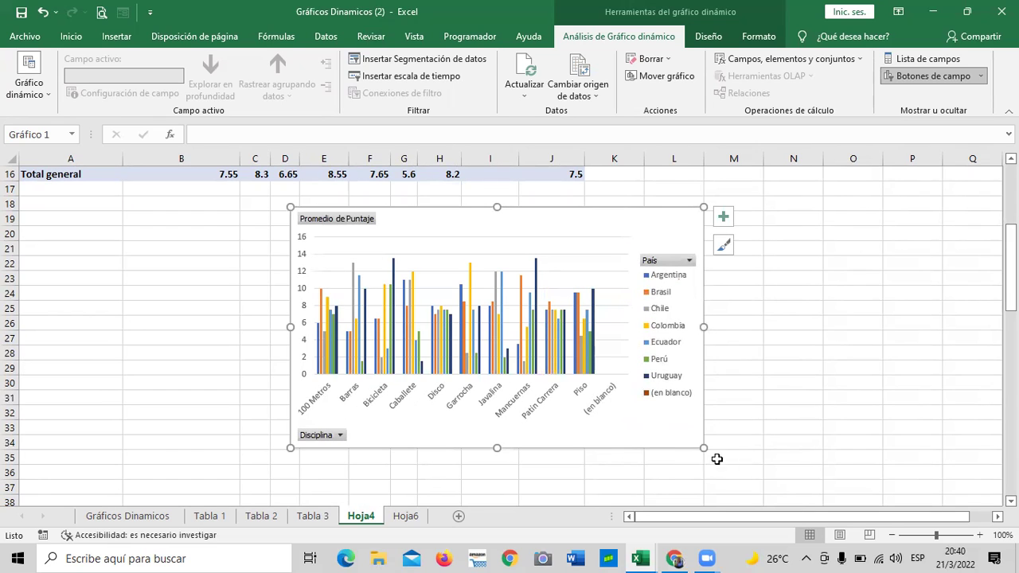
left_click_drag(702, 449, 719, 467)
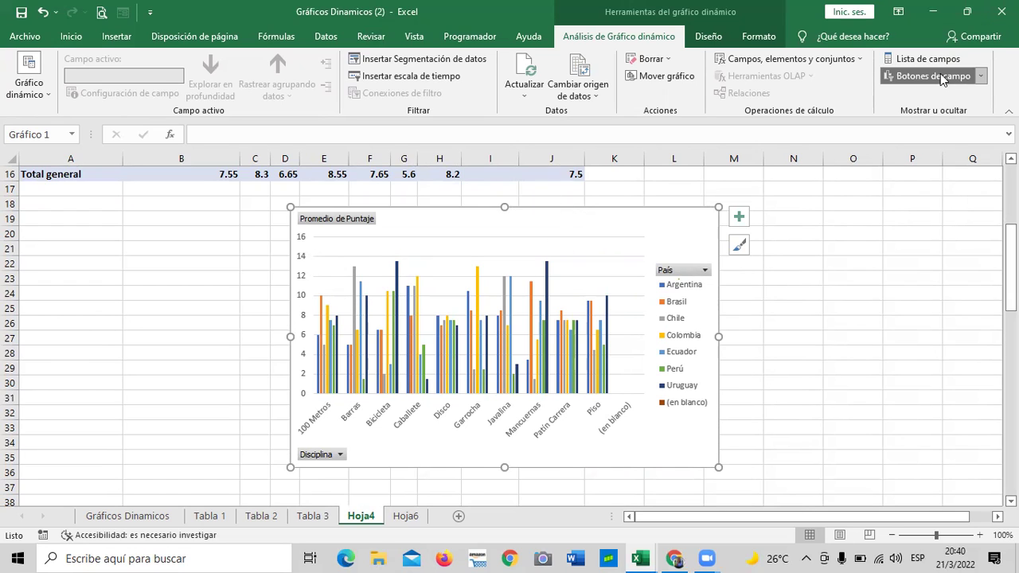
Review the pivot chart's field list and areas, move the chart over to start in column B, and hide the field list
left_click(922, 59)
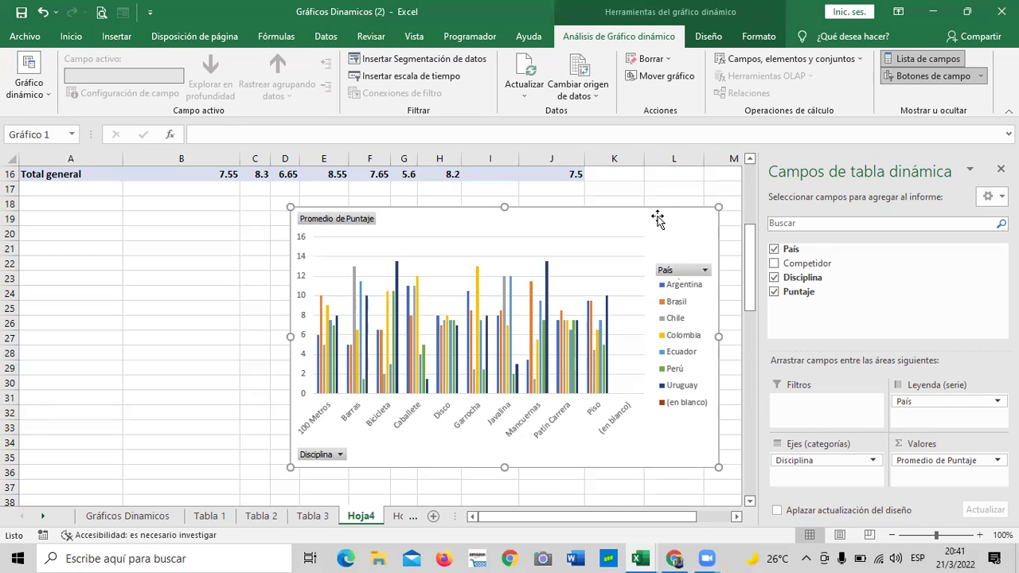
mouse_move(616, 218)
left_mouse_down()
mouse_move(525, 223)
mouse_move(489, 212)
mouse_move(507, 223)
left_mouse_up()
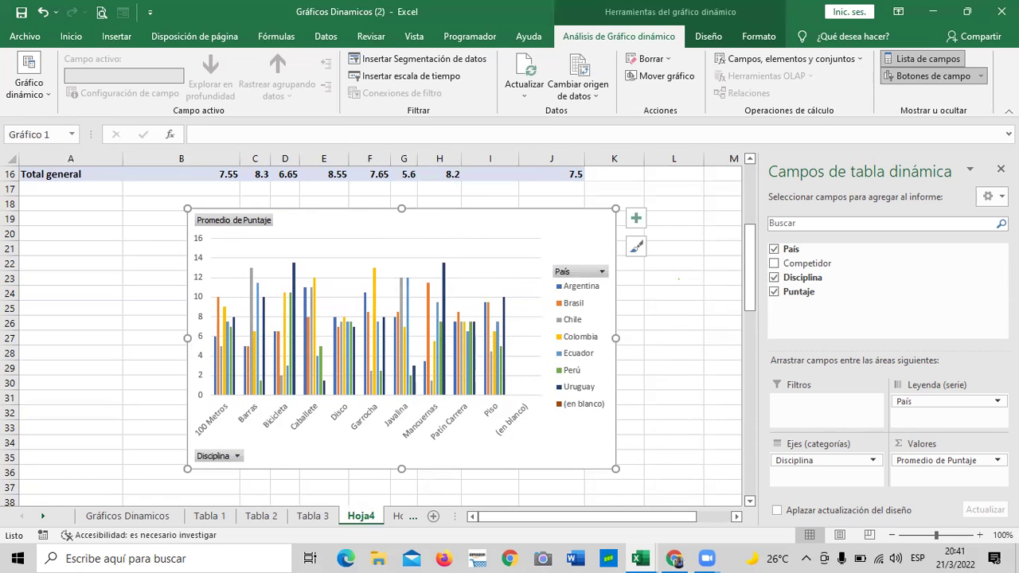
left_click(1001, 169)
Switch the selection between the pivot chart and pivot table cell J16 to compare their contextual tools
left_click(530, 243)
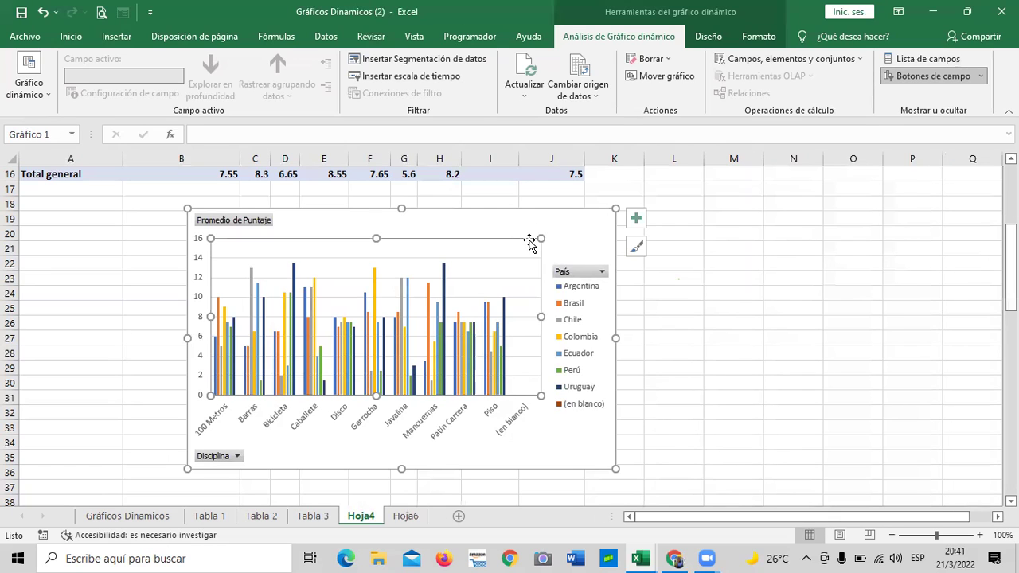
left_click(577, 235)
left_click(558, 173)
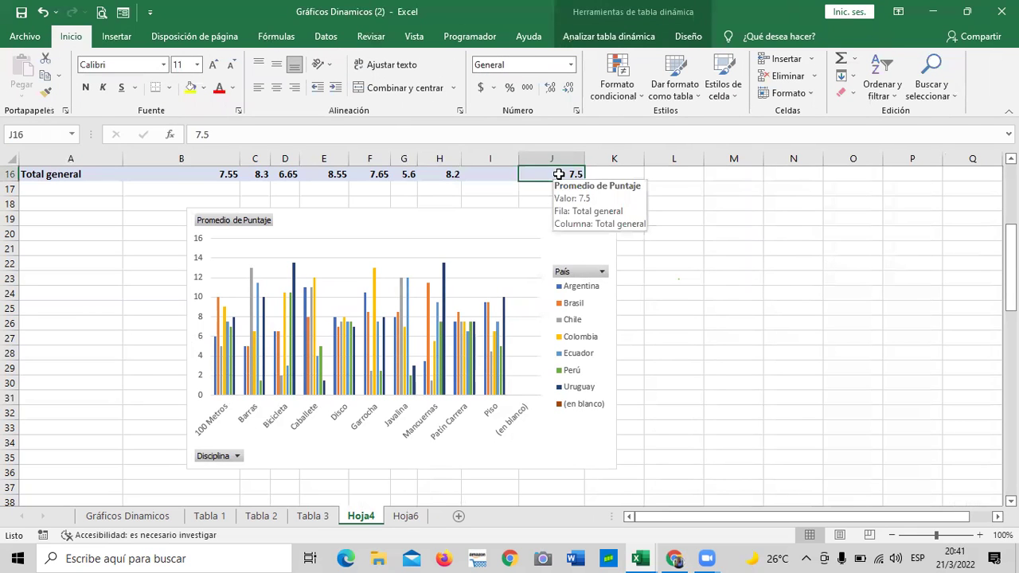
left_click(488, 227)
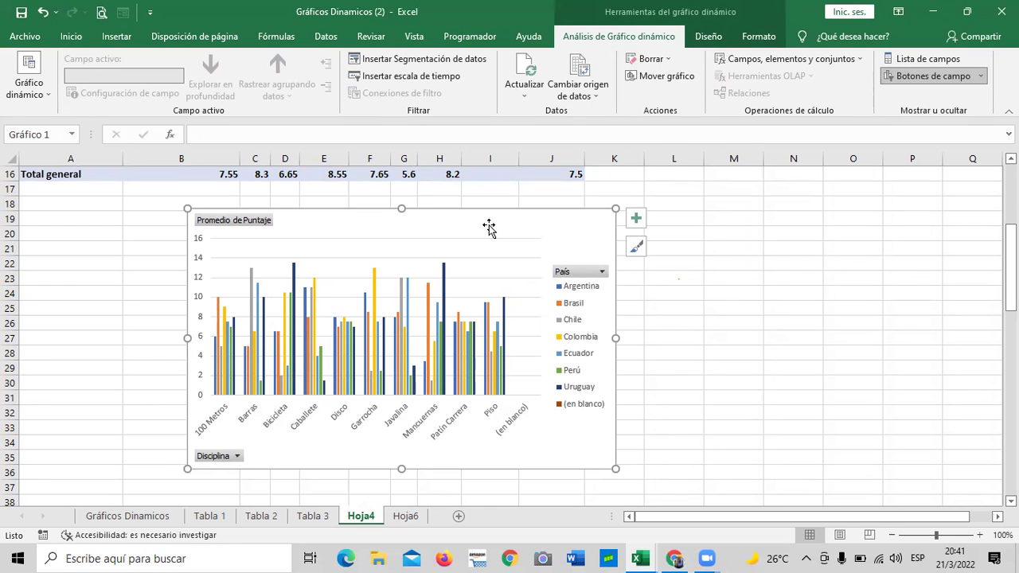
scroll(488, 228, "up", 1)
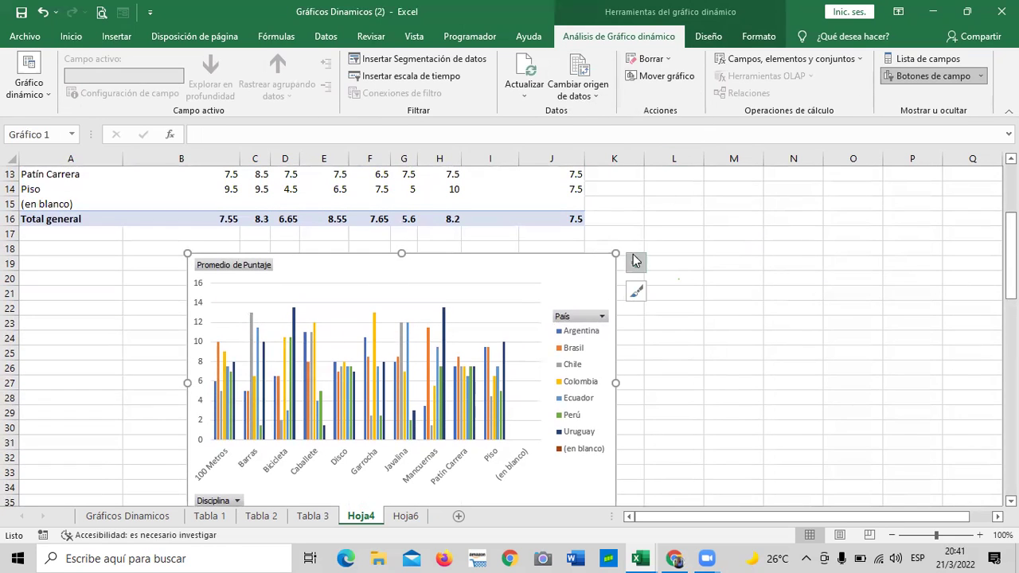
Preview WordArt text styles and theme shape styles on the pivot chart without applying any, and inspect a column's data point
left_click(753, 39)
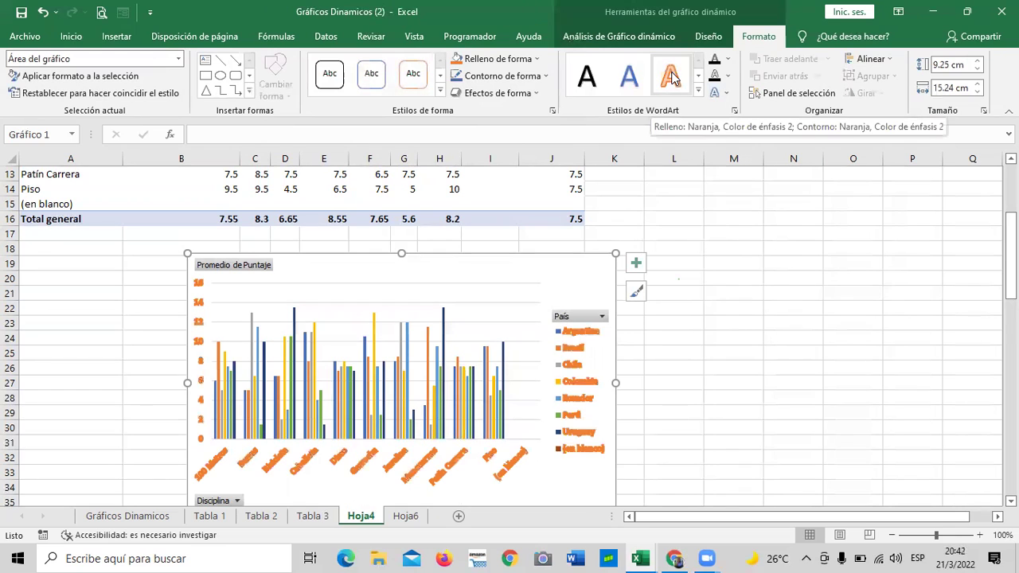
left_click(442, 91)
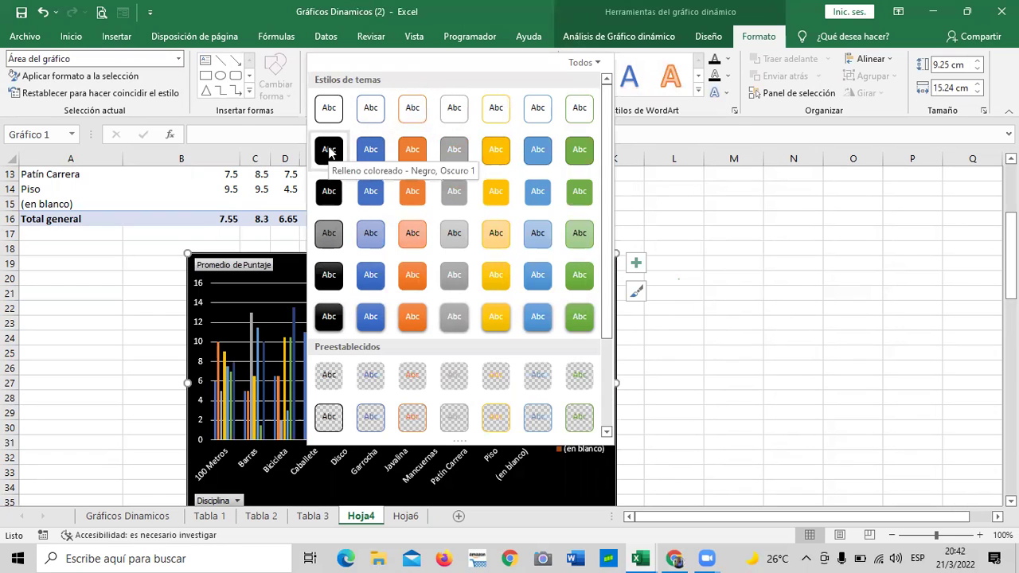
left_click(669, 196)
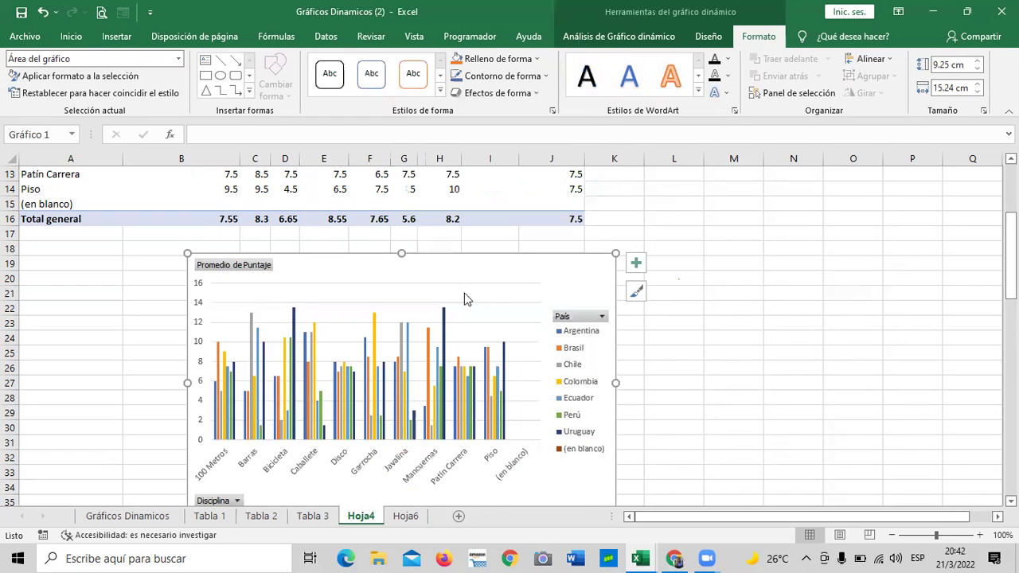
mouse_move(313, 353)
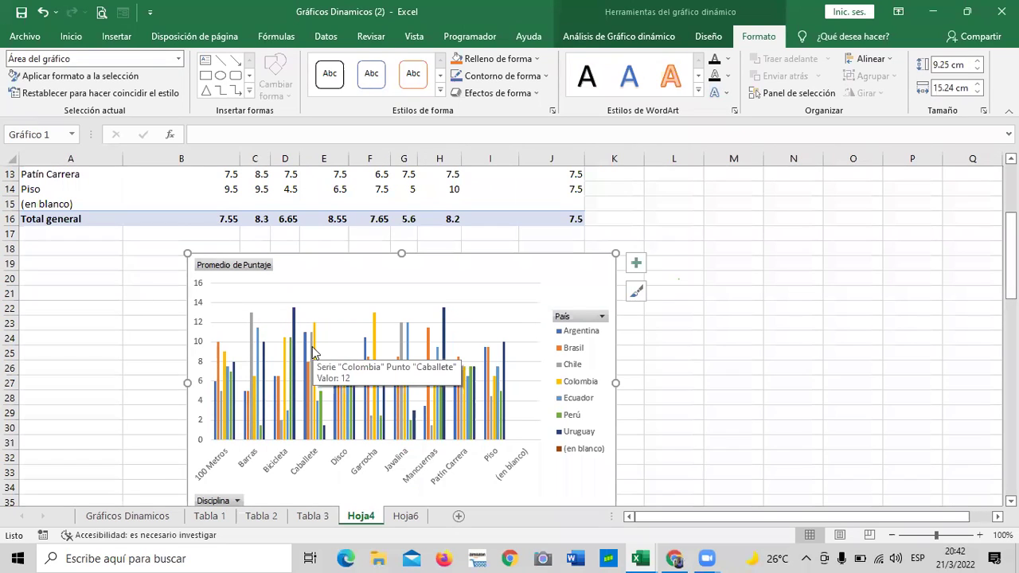
Review the quick layouts and the list of chart elements available for the pivot chart
left_click(706, 37)
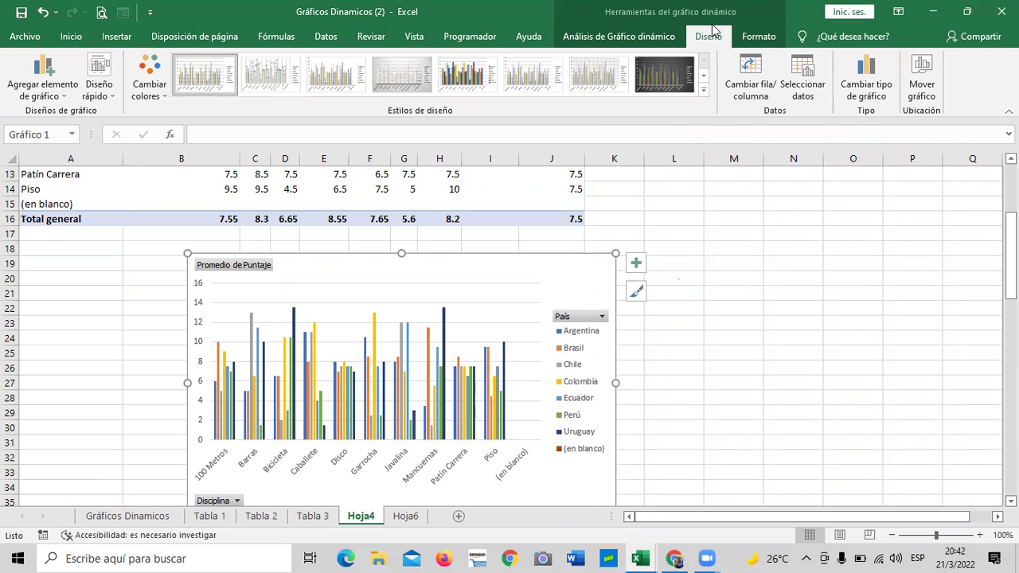
left_click(107, 94)
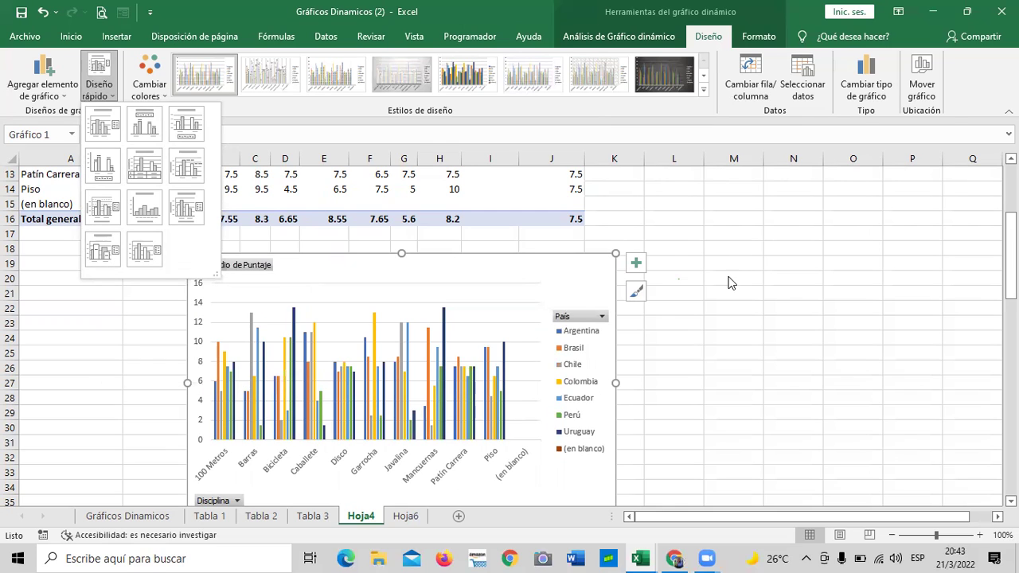
left_click(636, 266)
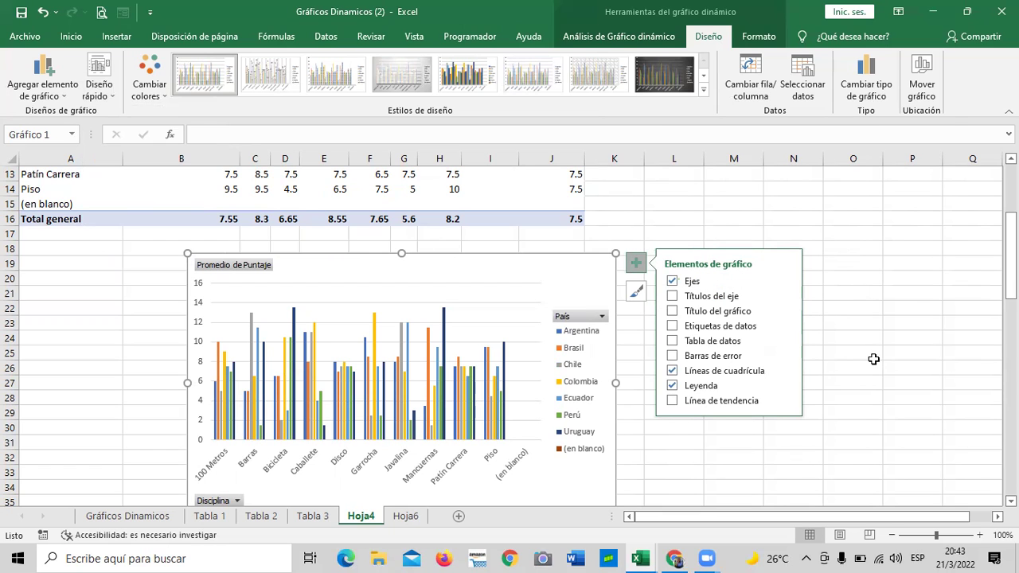
scroll(873, 359, "down", 1)
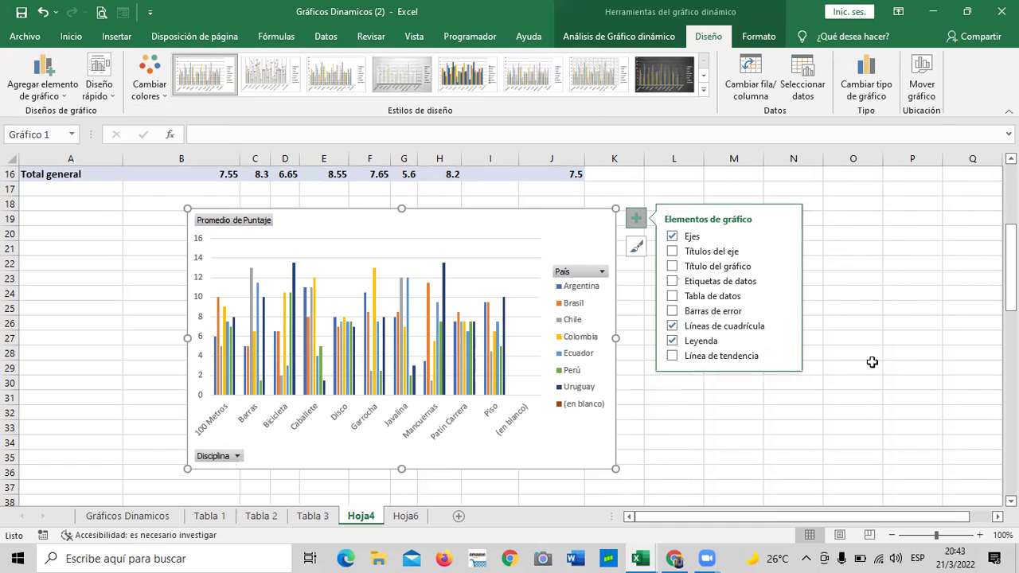
scroll(858, 381, "down", 1)
scroll(858, 381, "up", 1)
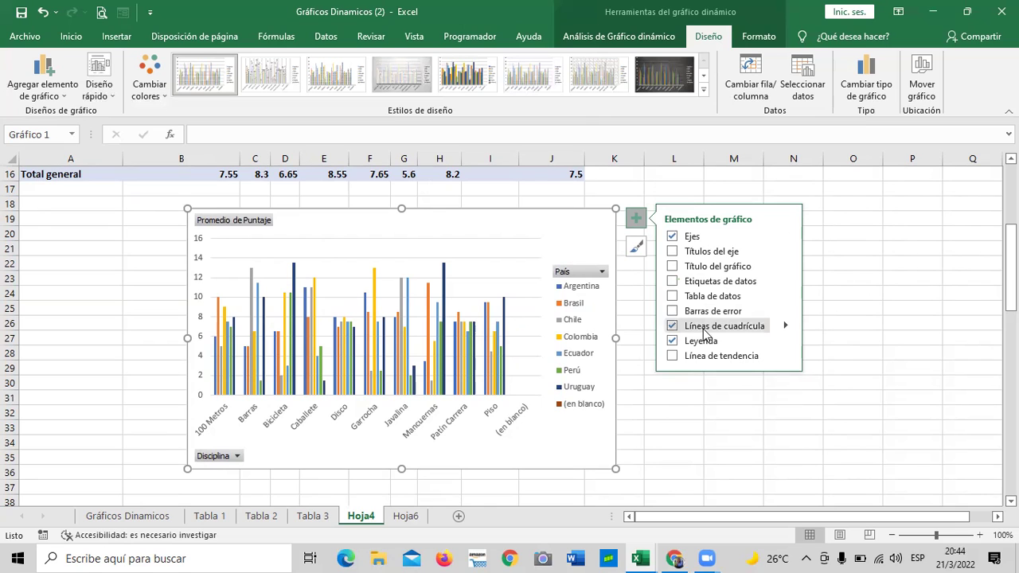
Preview title elements on the pivot chart and try it with and without gridlines, leaving the gridlines on
left_click(672, 267)
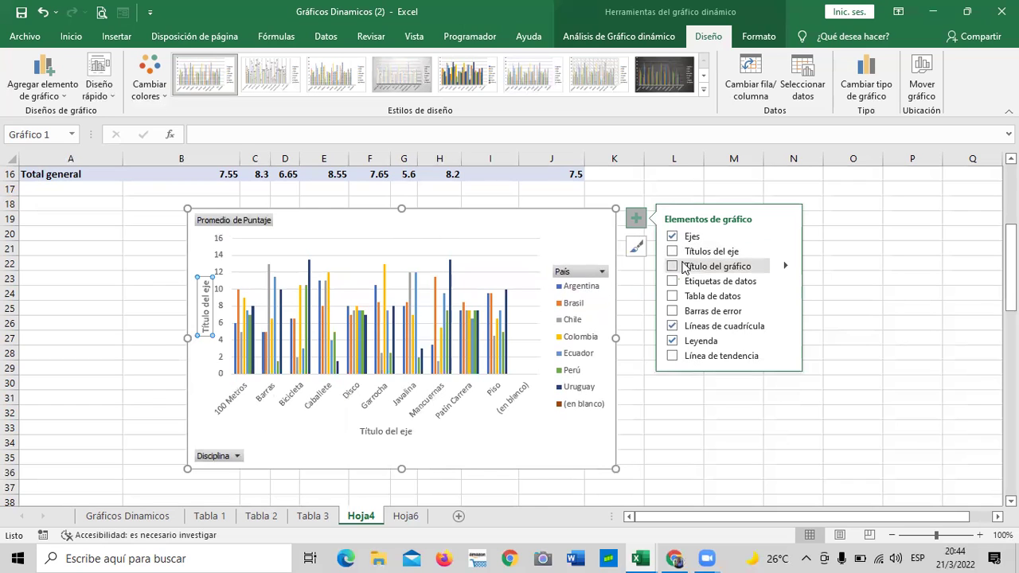
left_click(672, 326)
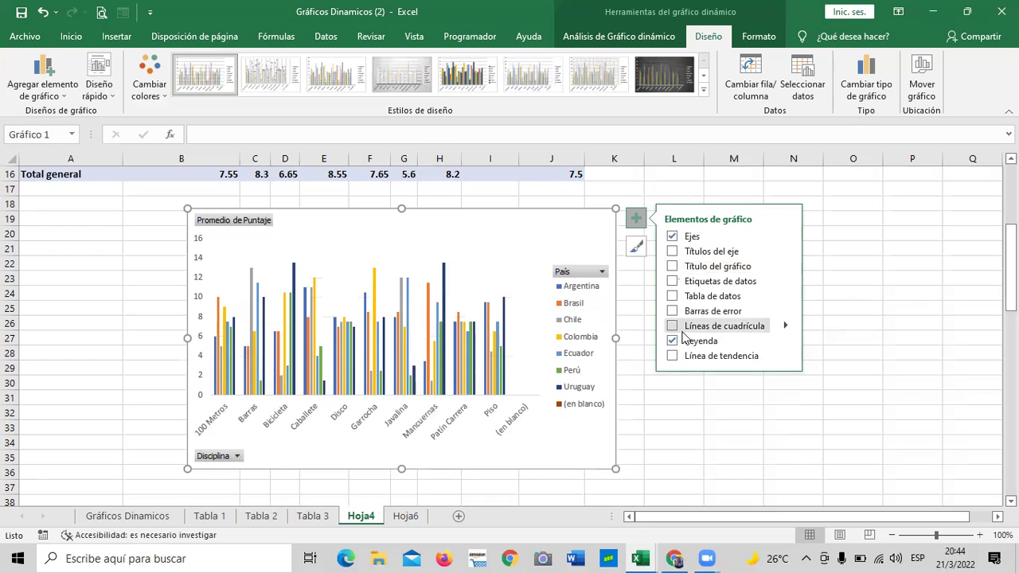
left_click(672, 327)
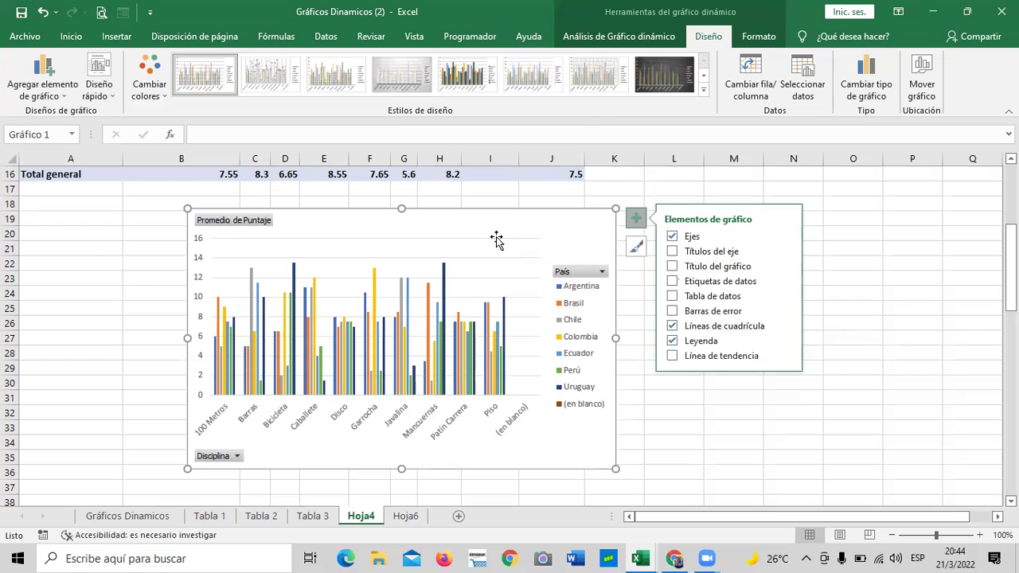
left_click(671, 327)
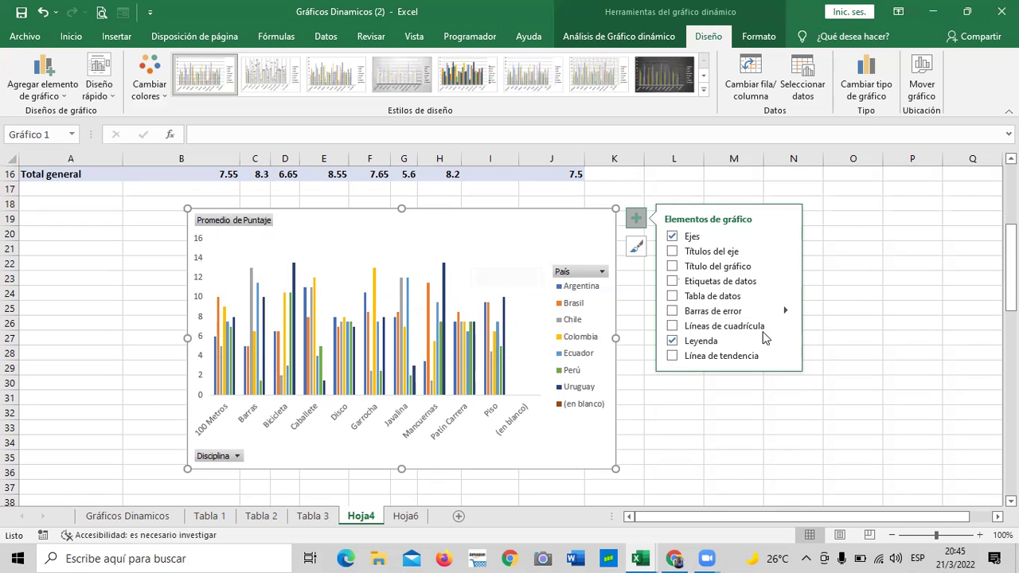
left_click(672, 327)
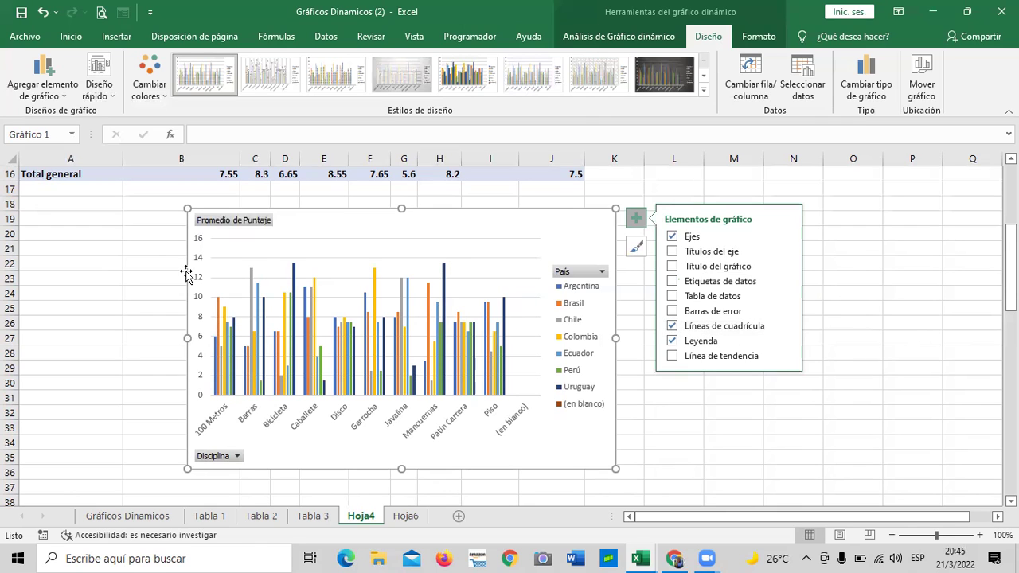
Try the pivot chart with a data table, remove the table again, and close the chart elements list
mouse_move(344, 342)
mouse_move(443, 273)
left_click(670, 297)
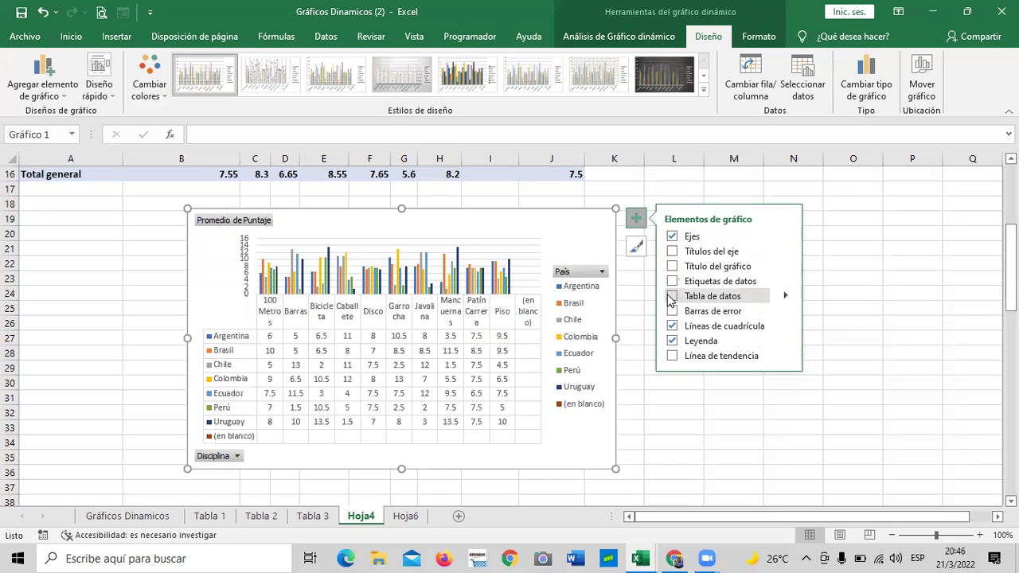
left_click(670, 297)
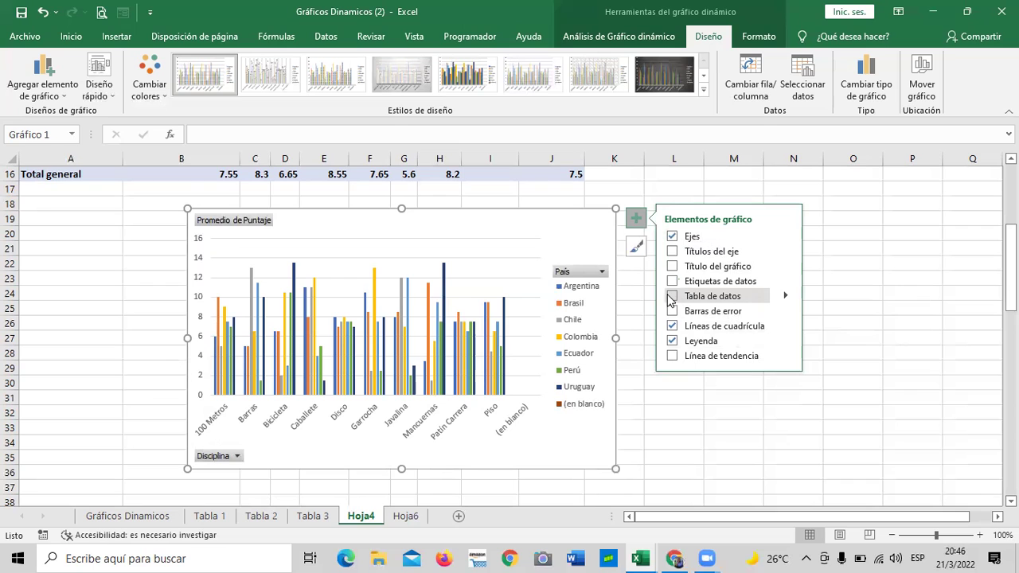
left_click(672, 296)
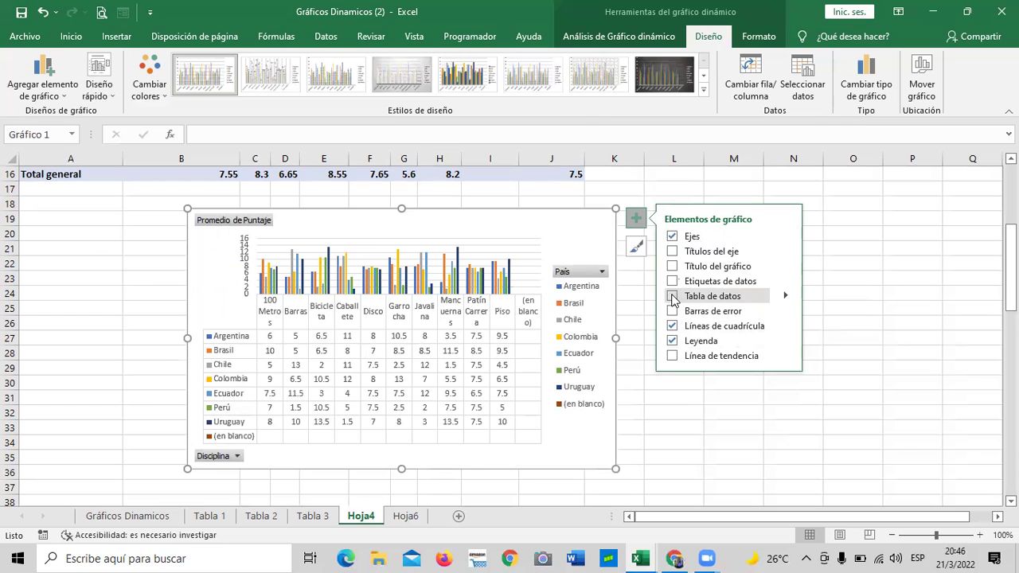
left_click(671, 296)
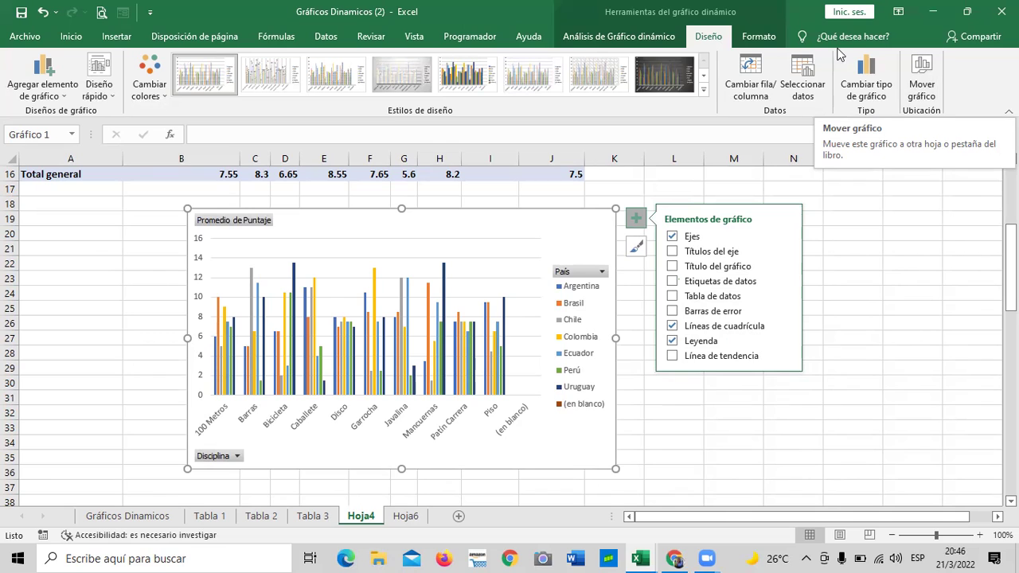
key("Escape")
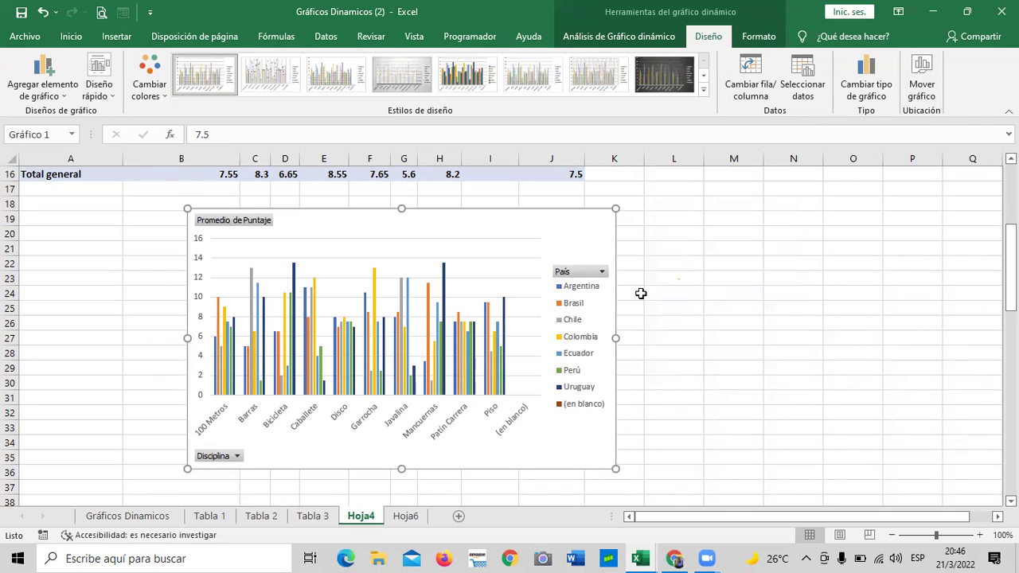
Apply the style with the dark gray gradient background to the pivot chart
left_click(523, 218)
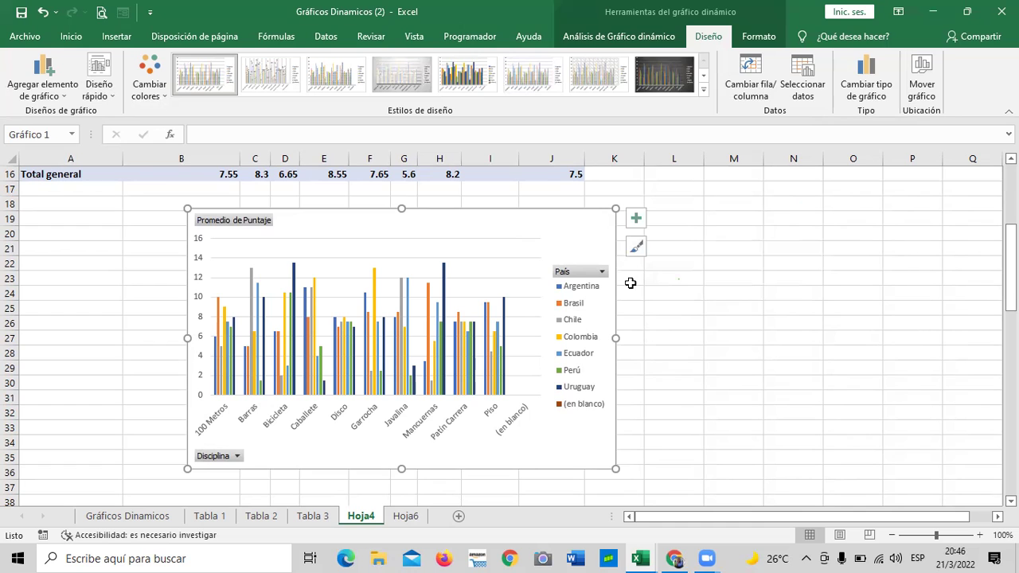
left_click(702, 359)
left_click(554, 236)
left_click(637, 248)
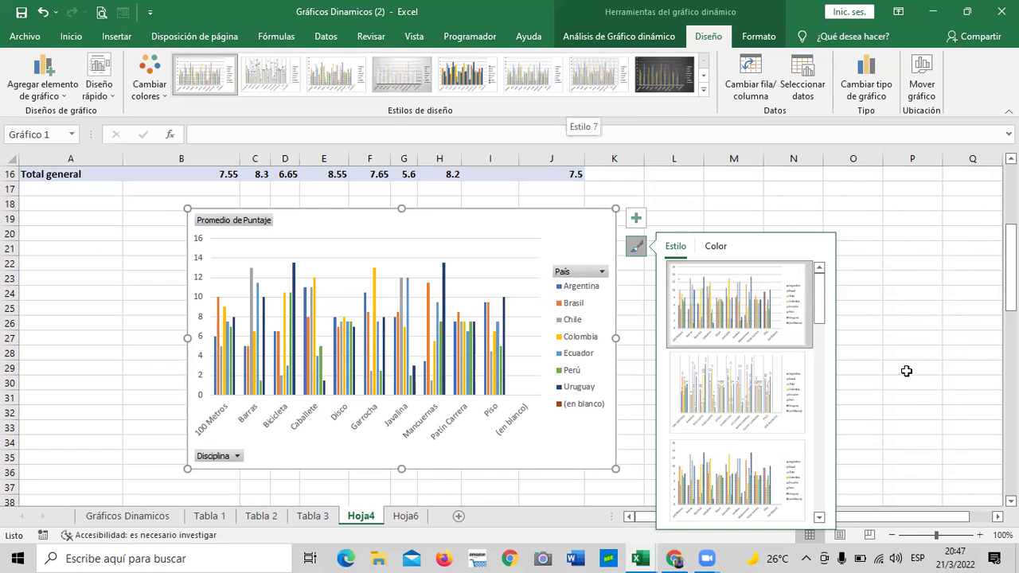
left_click_drag(820, 294, 808, 397)
left_click(757, 341)
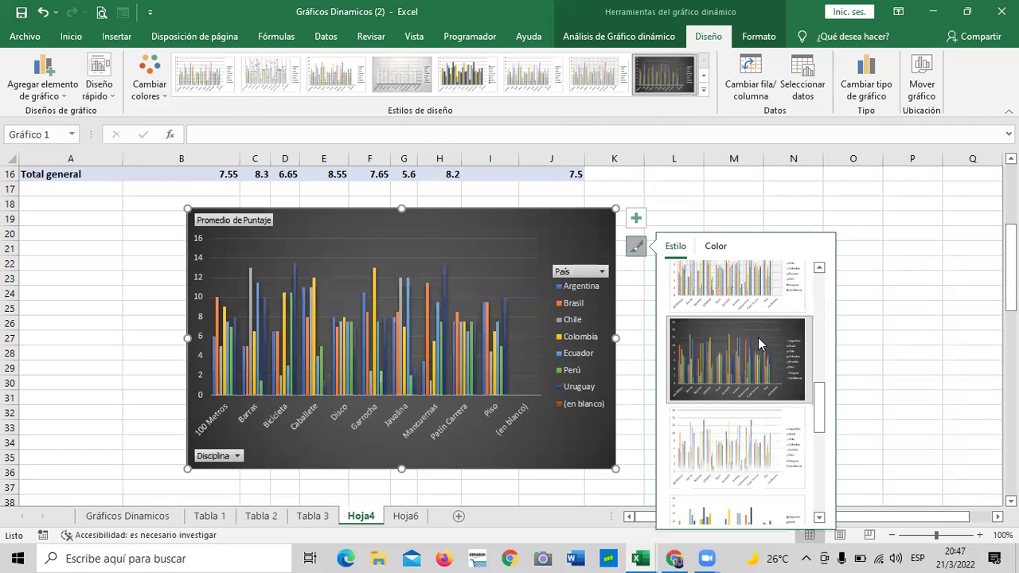
Look at the color palettes for the pivot chart and browse the remaining chart styles
left_click(718, 249)
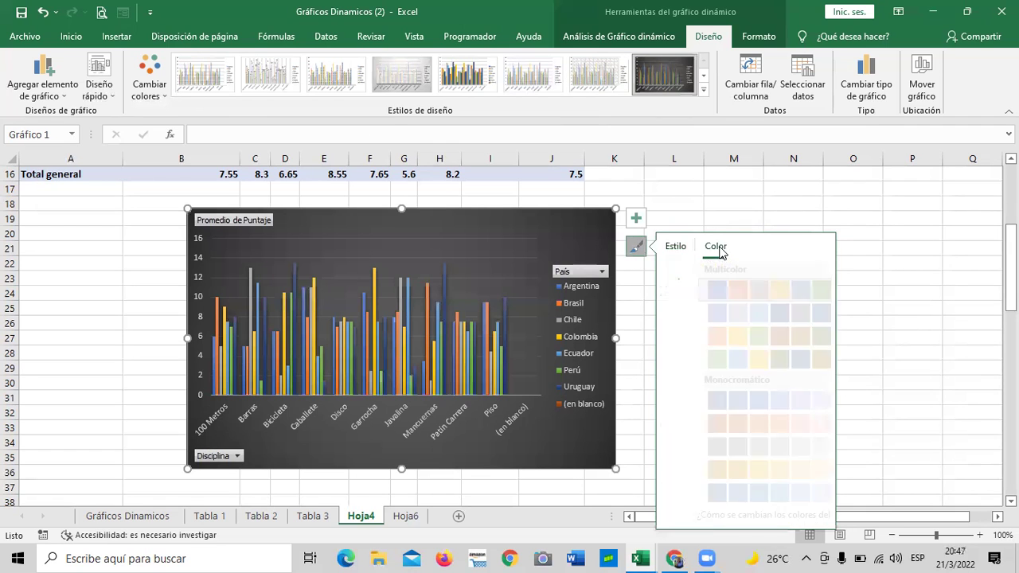
left_click(676, 249)
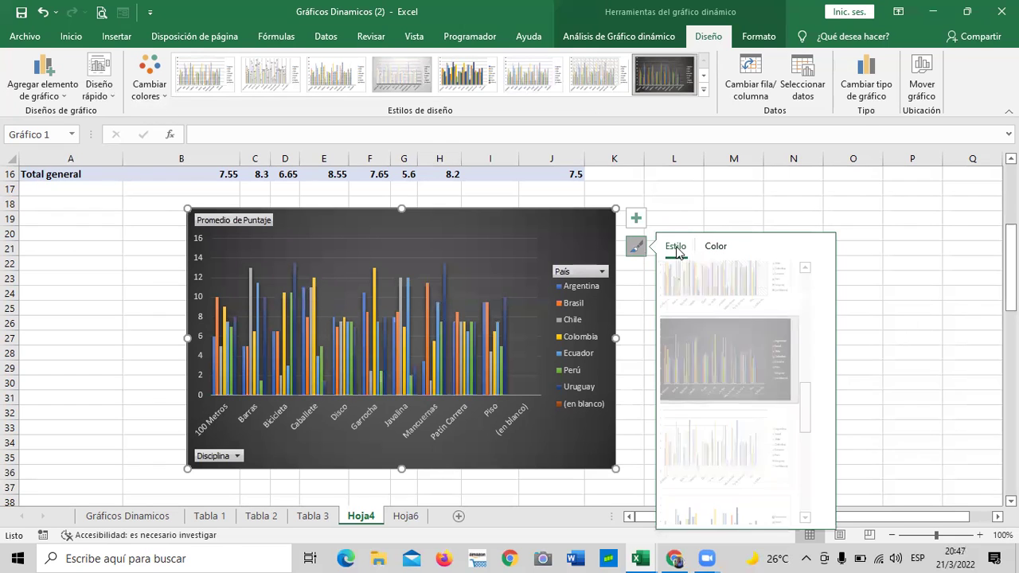
left_click_drag(822, 404, 814, 470)
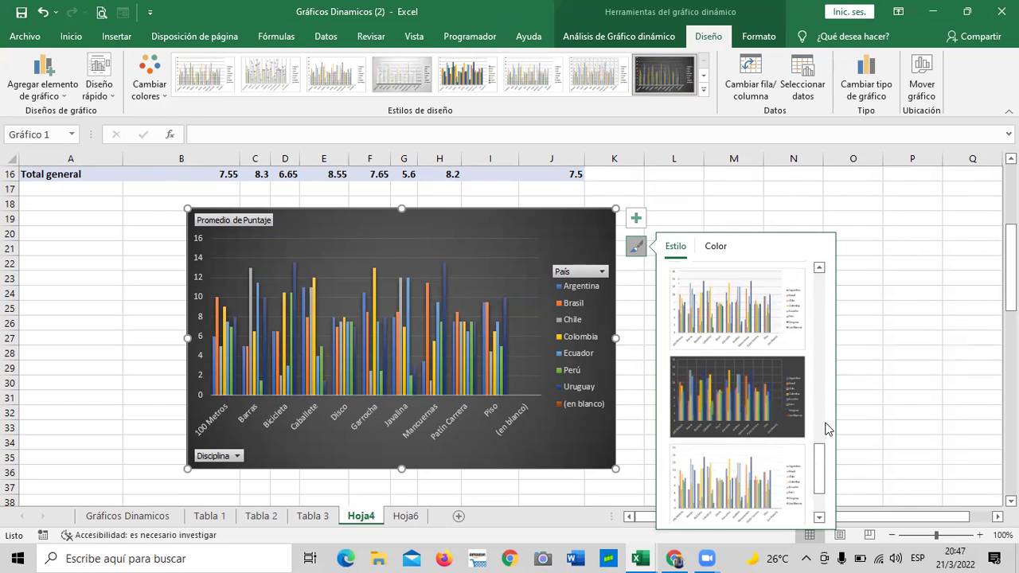
scroll(828, 430, "down", 1)
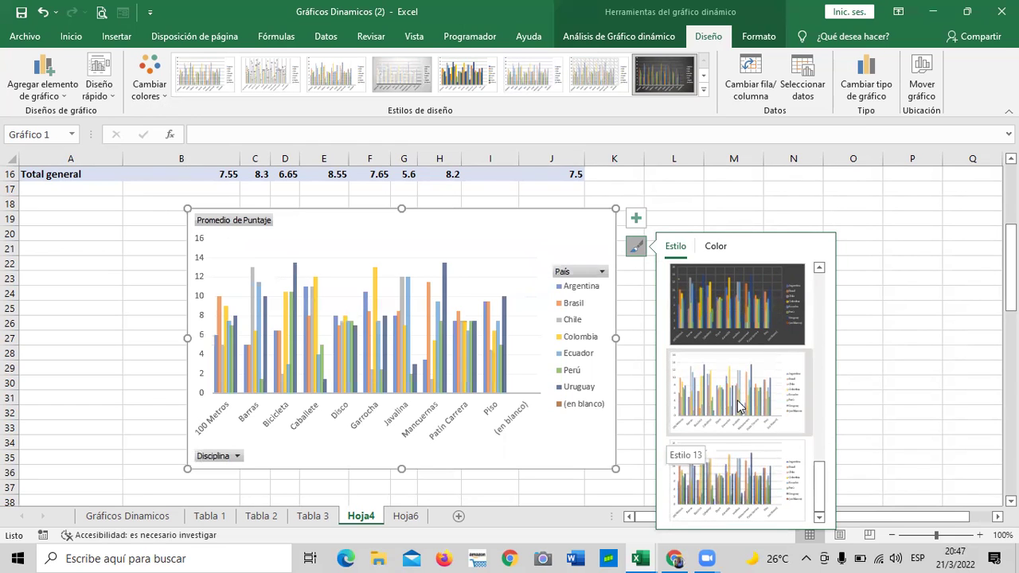
left_click_drag(821, 471, 823, 454)
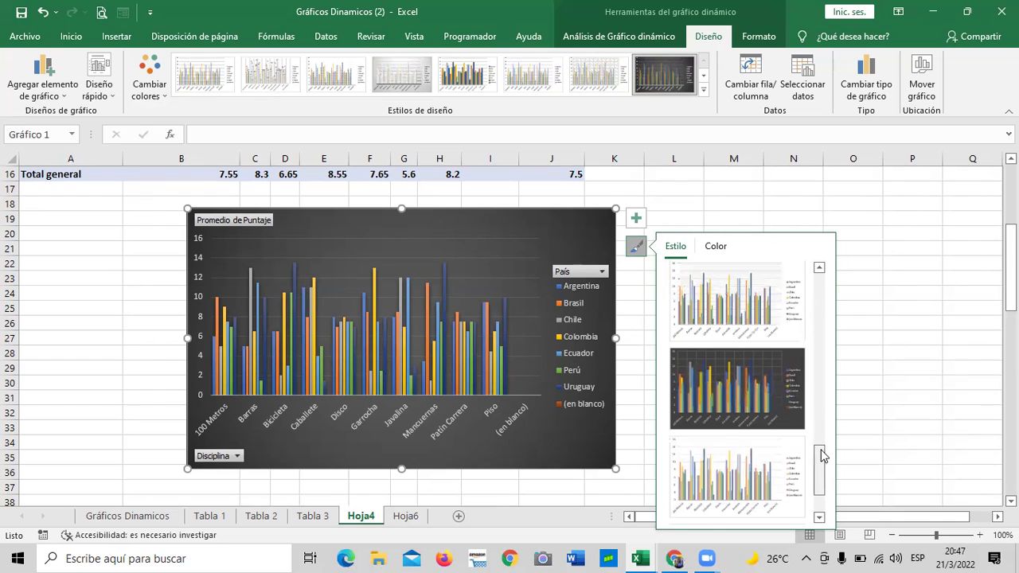
left_click_drag(822, 470, 823, 431)
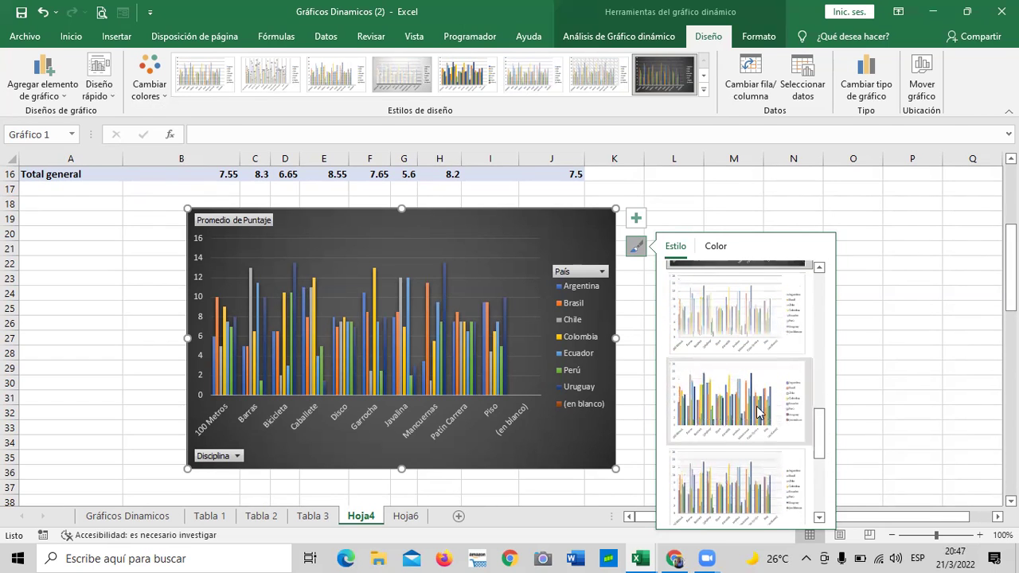
Try the outlined-column style and the last style in the gallery on the pivot chart, then switch to the dark Estilo 12 and deselect the chart
left_click(732, 386)
scroll(736, 394, "down", 2)
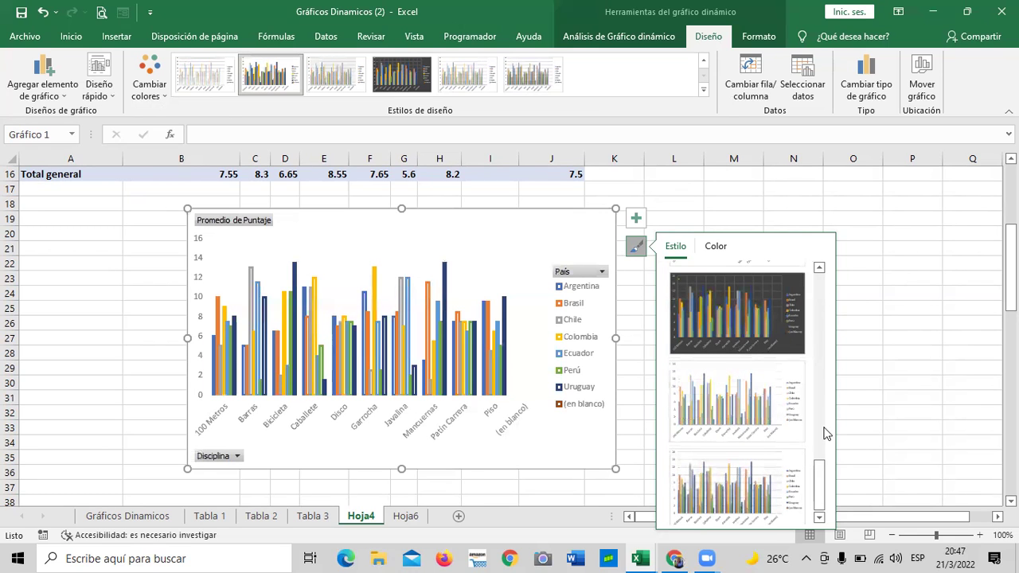
mouse_move(1011, 268)
left_mouse_down()
mouse_move(1011, 302)
mouse_move(1010, 283)
left_mouse_up()
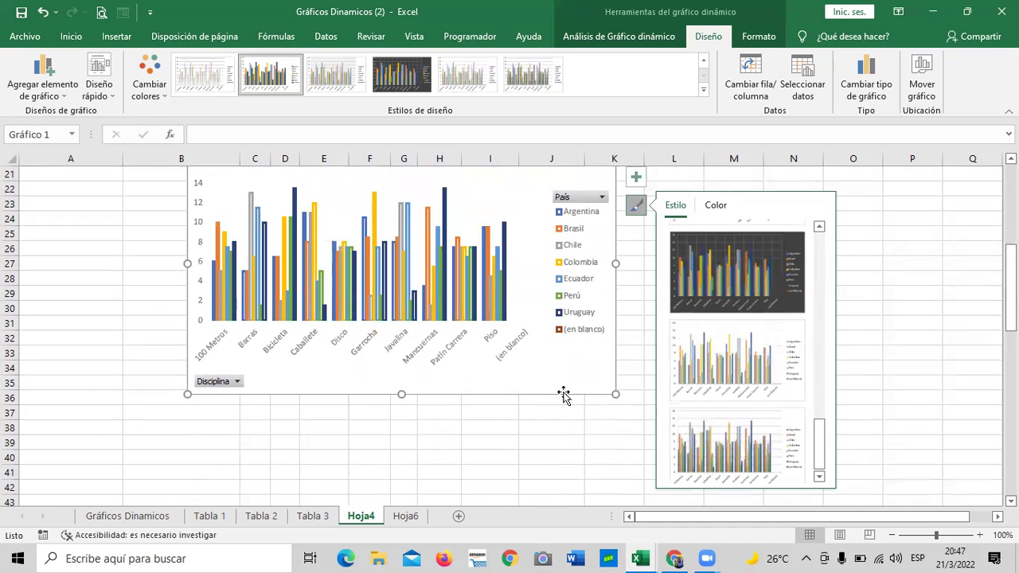
left_click(744, 452)
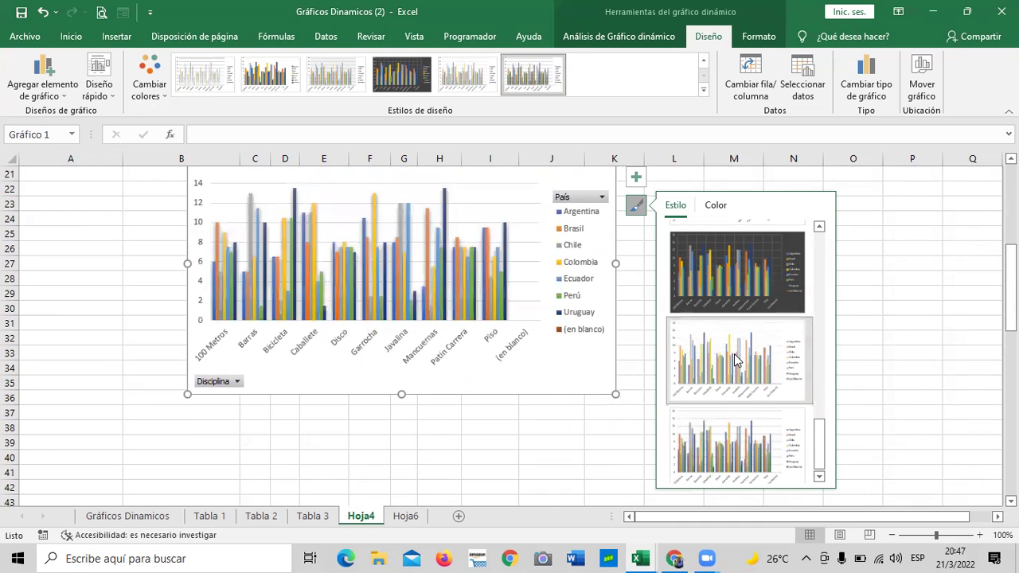
left_click(729, 282)
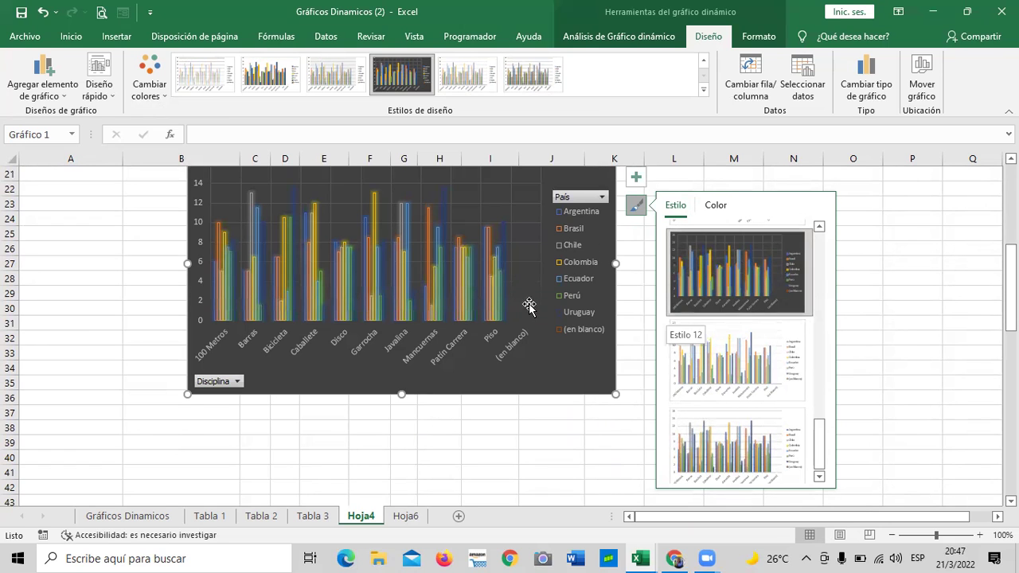
left_click(904, 243)
left_click(903, 243)
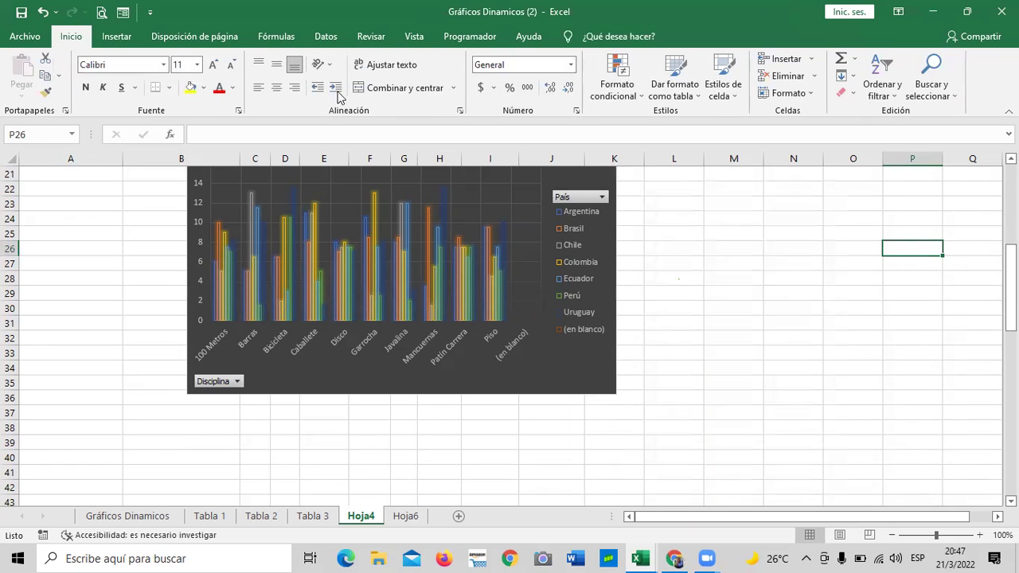
Look over the pivot chart's shape formatting options and the chart area format settings, then close them
left_click(561, 366)
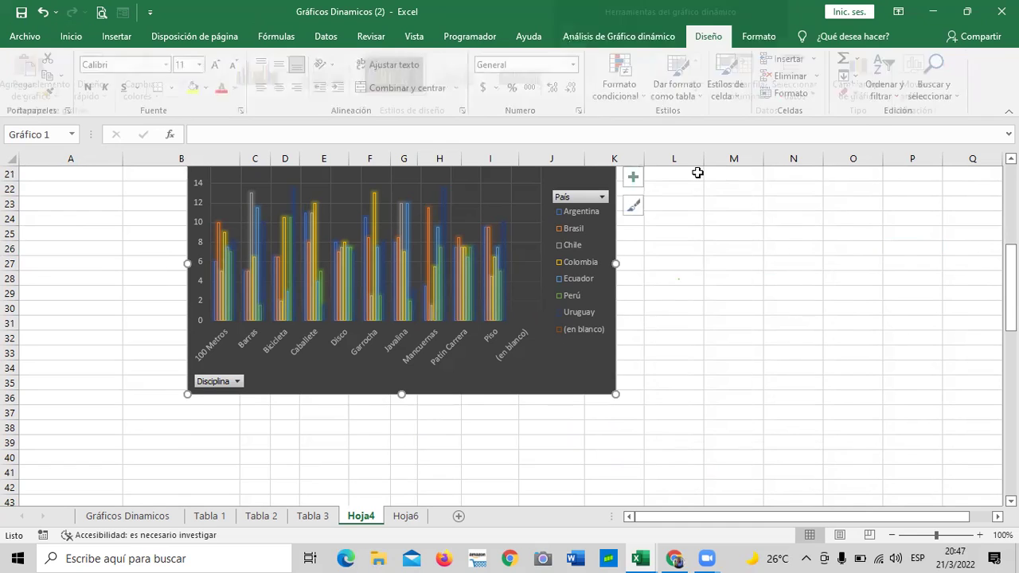
left_click(754, 38)
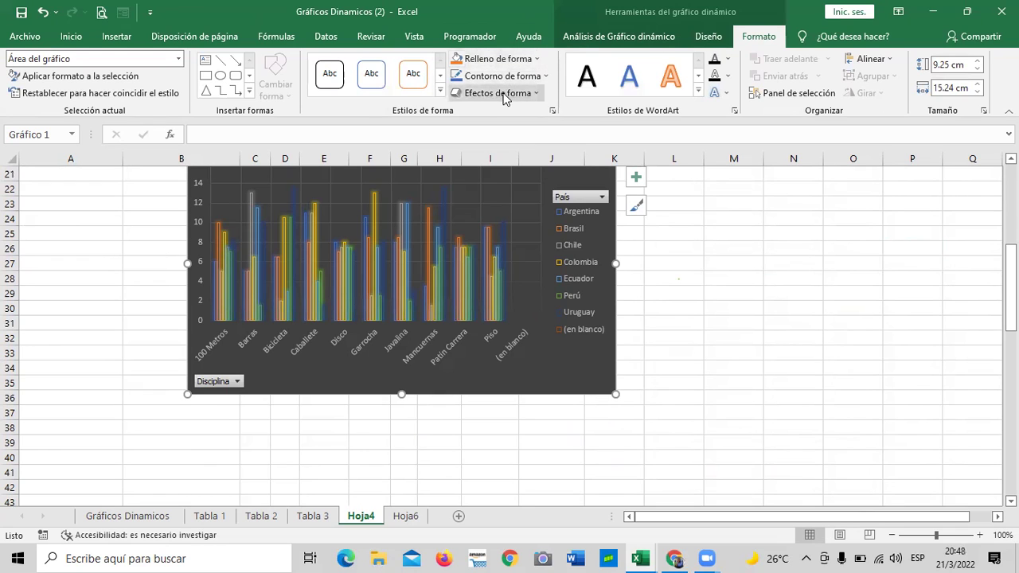
left_click(545, 328)
double_click(582, 380)
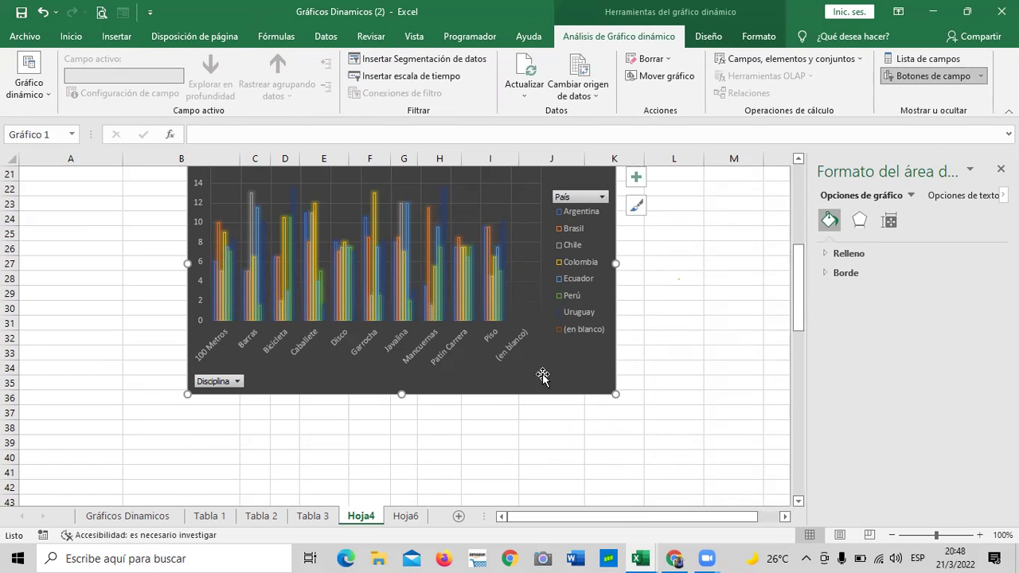
scroll(545, 371, "up", 1)
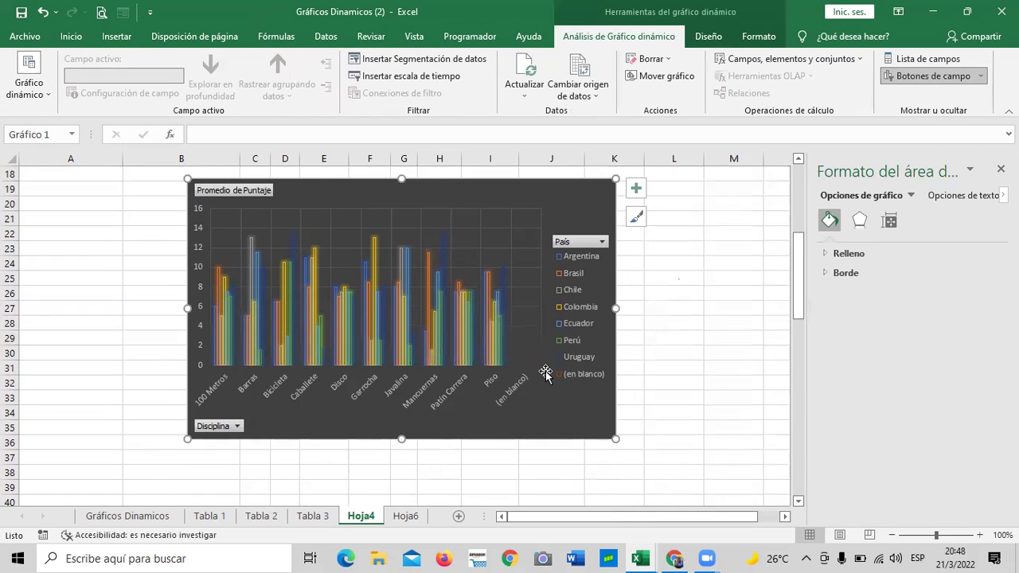
left_click(727, 324)
left_click(1001, 169)
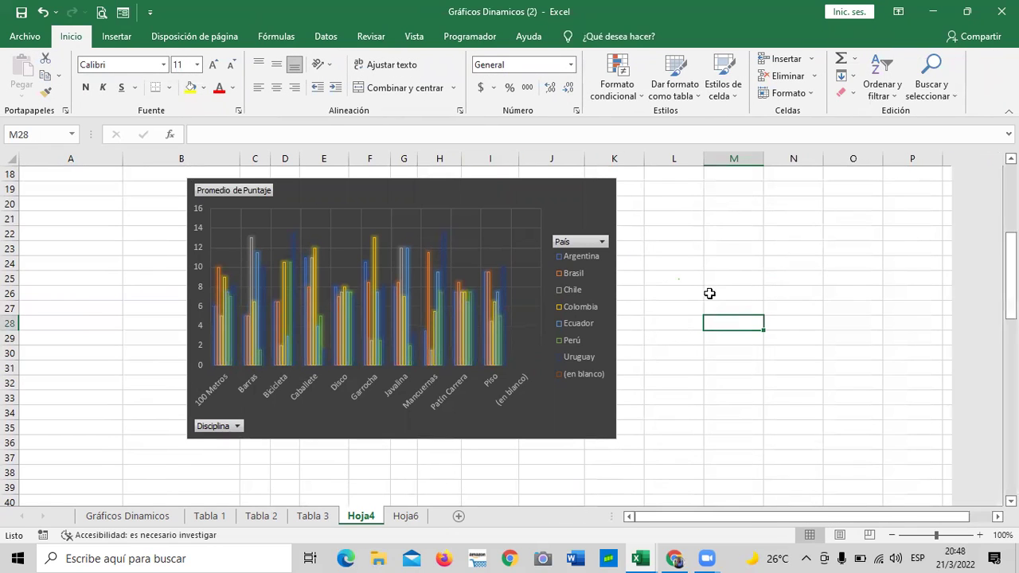
Try the texture and pattern fills on the chart area, set it to Sin relleno, and close the format settings
double_click(572, 422)
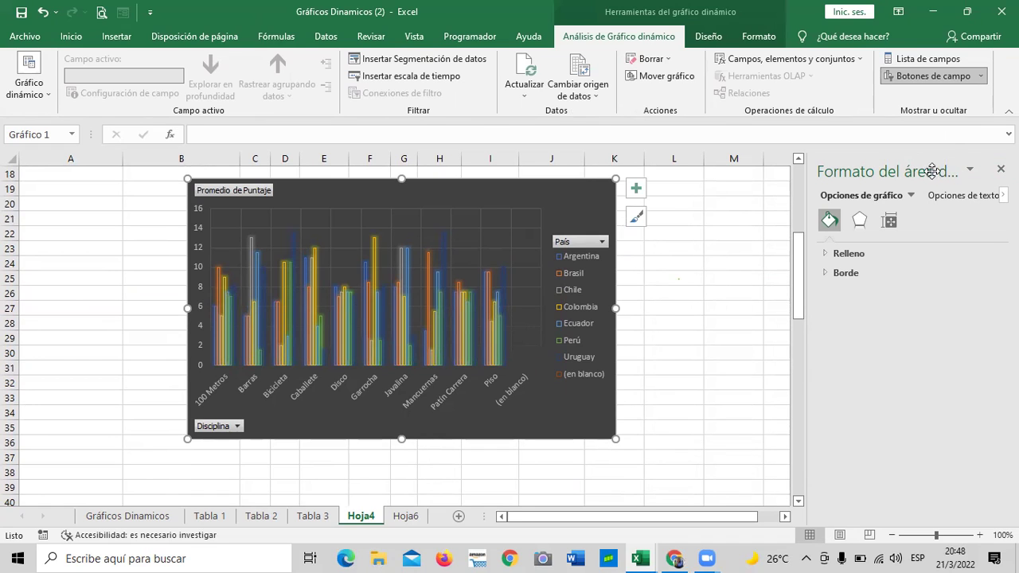
left_click(828, 274)
left_click(828, 275)
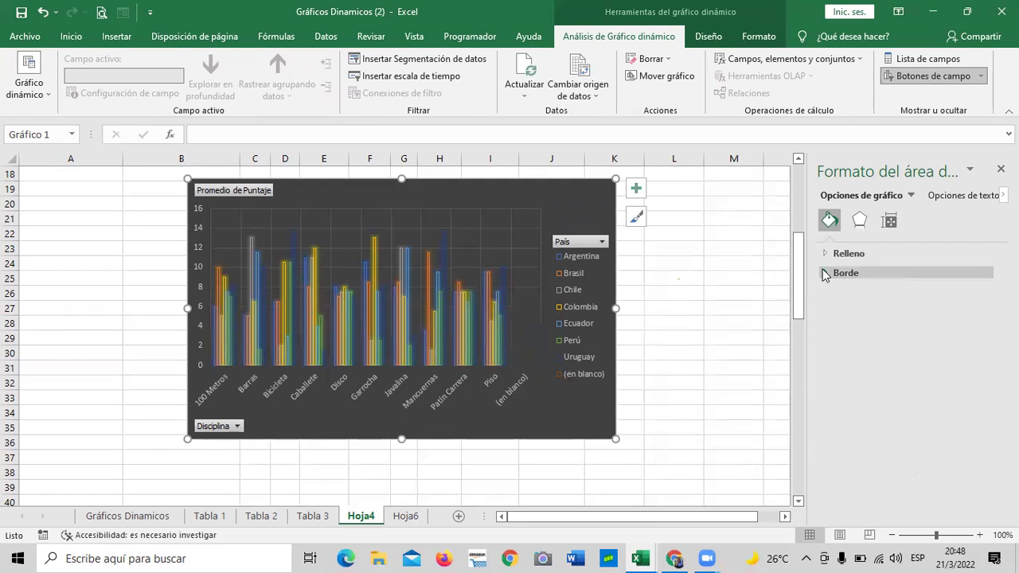
left_click(827, 254)
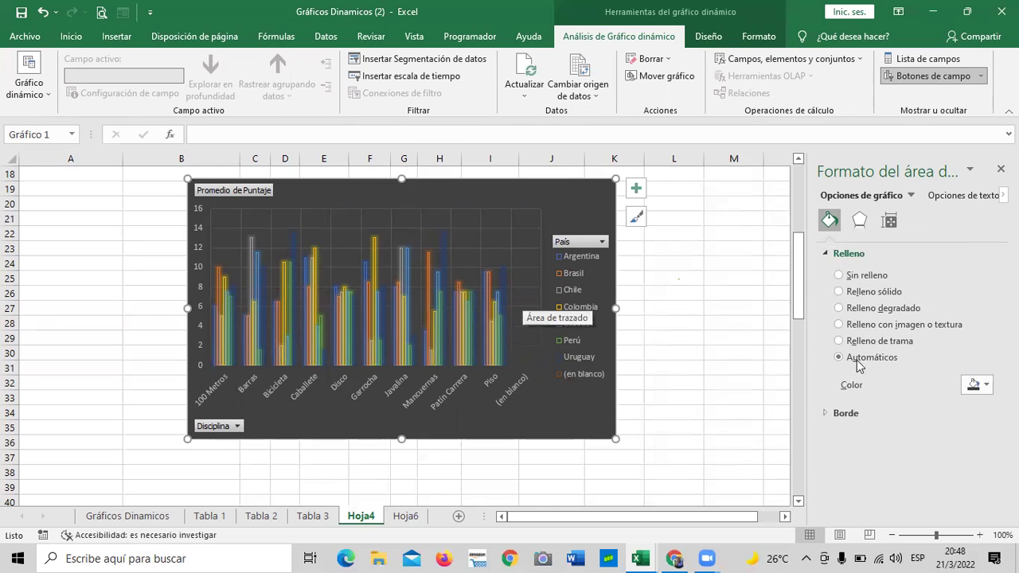
left_click(838, 325)
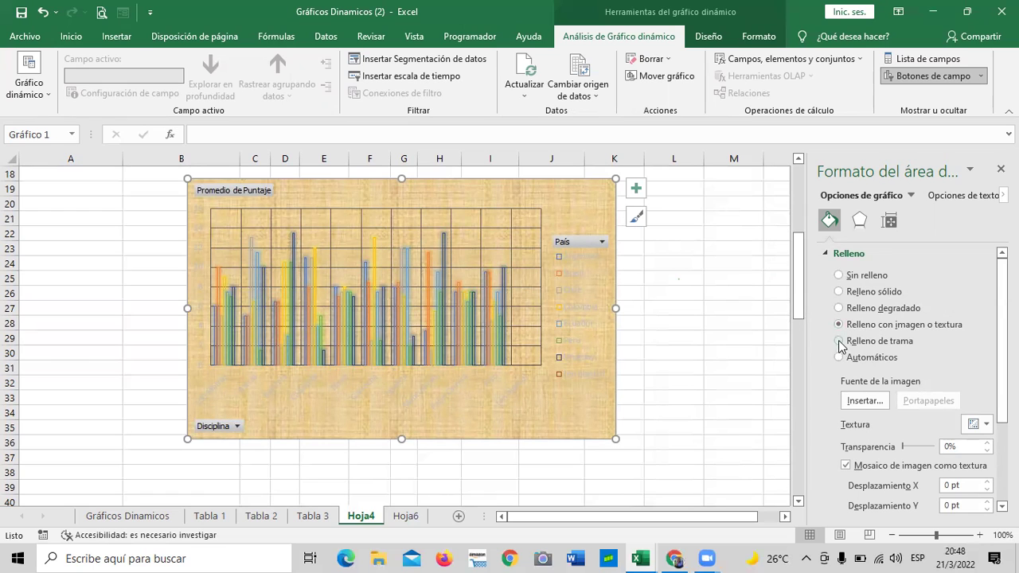
left_click(839, 341)
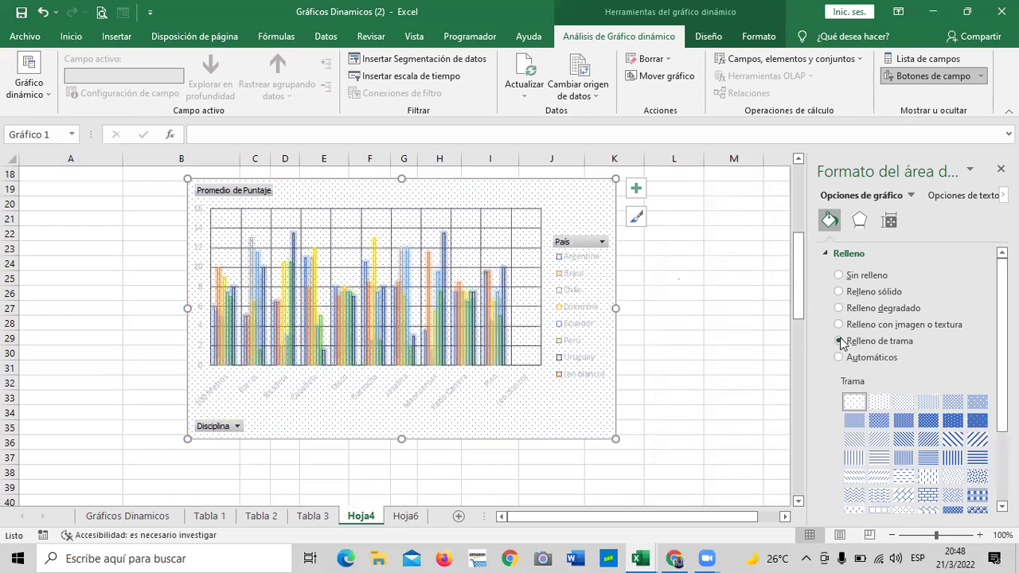
left_click(840, 325)
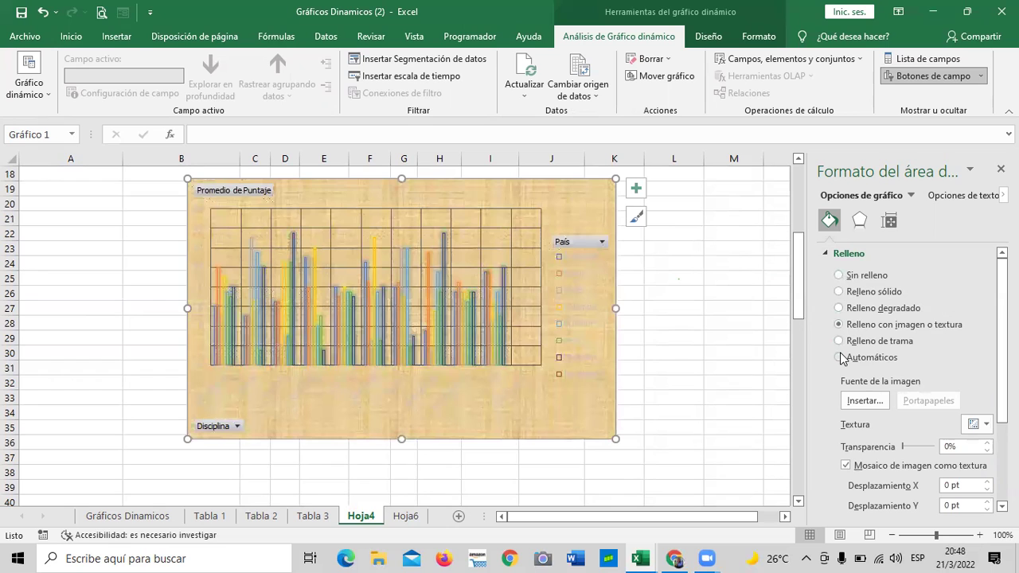
left_click(840, 275)
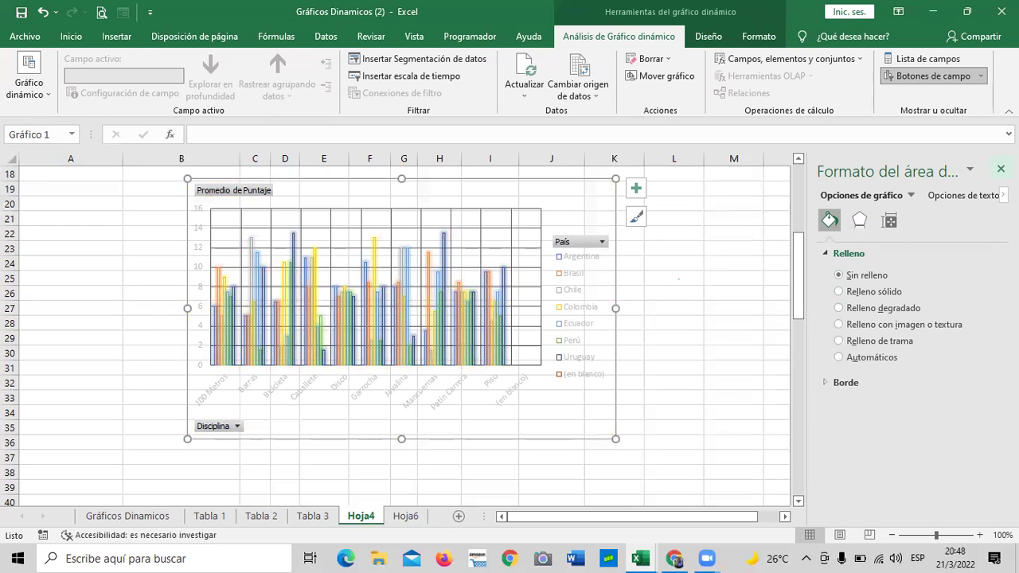
left_click(1001, 169)
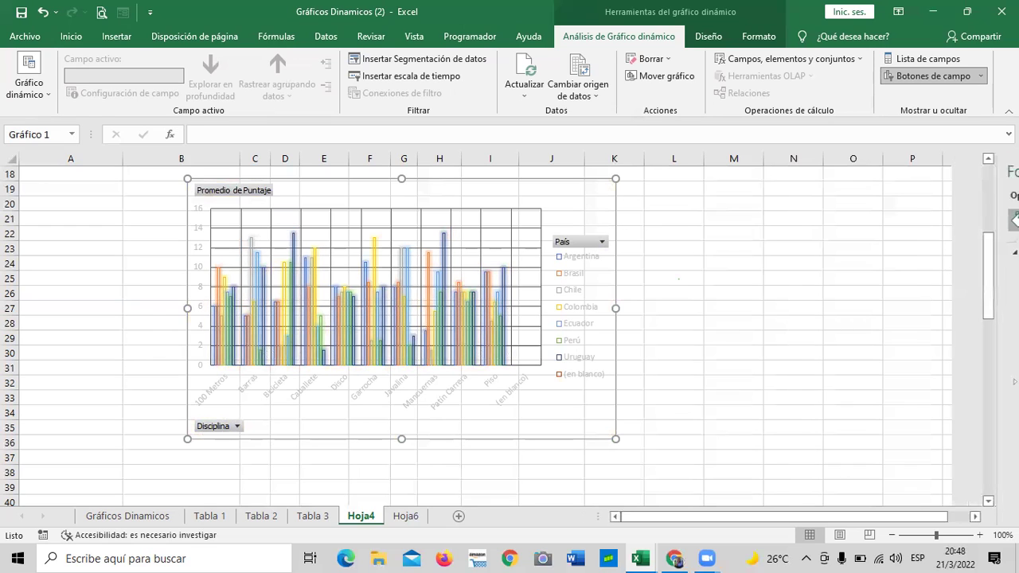
Reapply the dark Estilo 12 to the pivot chart, then replace it with the white-background style that has outlined columns and no gridlines
left_click(637, 189)
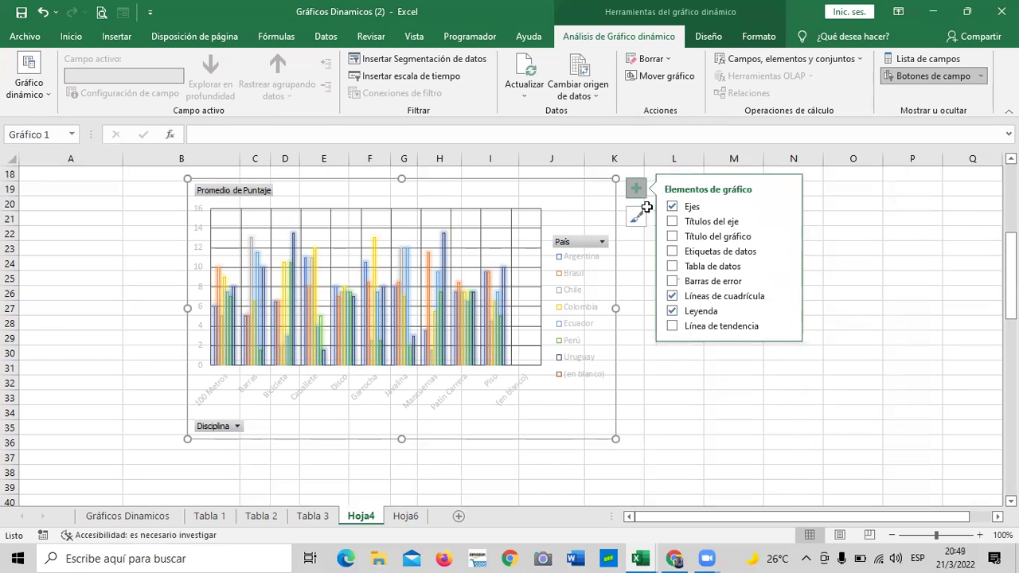
left_click(636, 217)
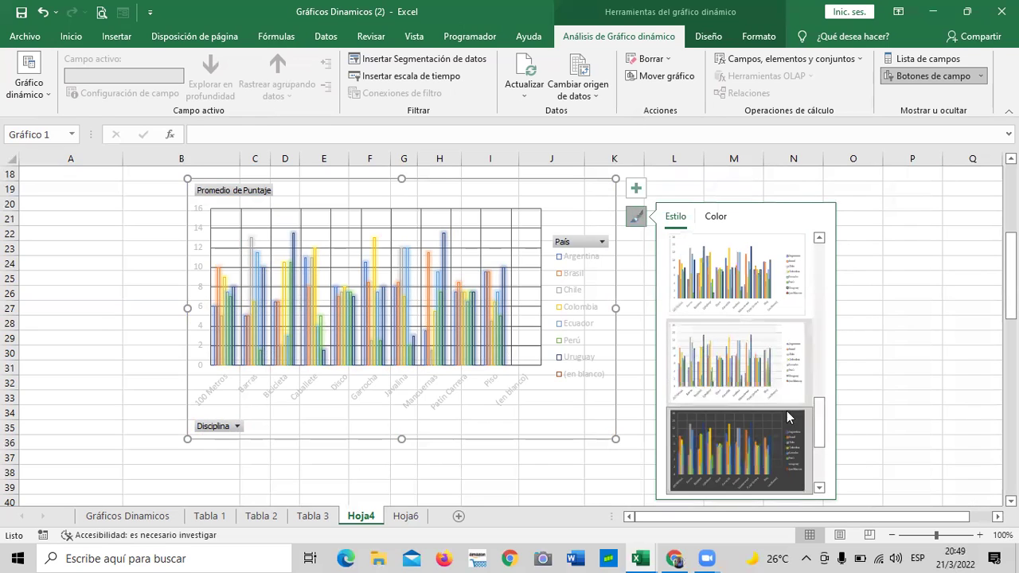
left_click(784, 434)
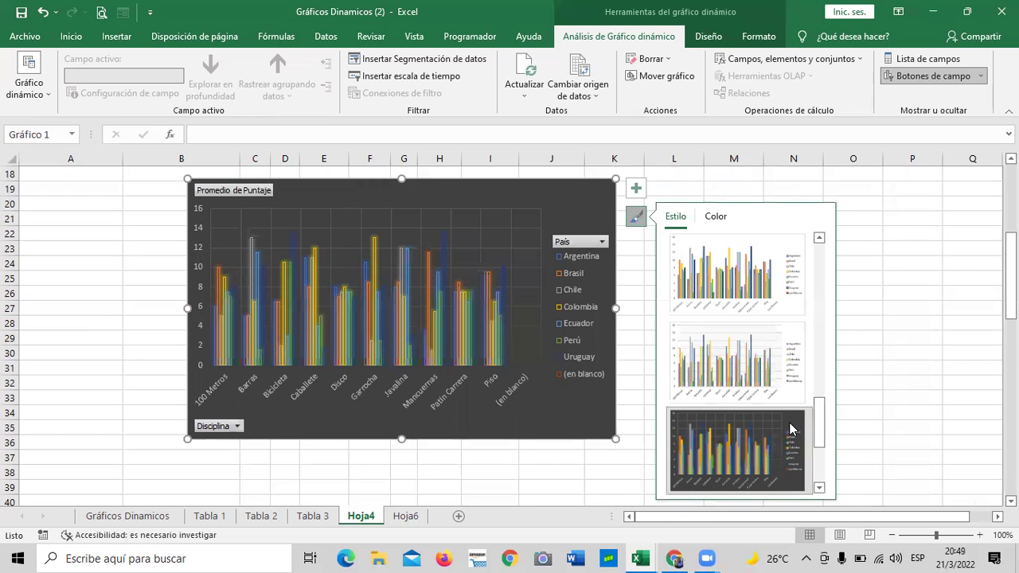
scroll(819, 413, "up", 1)
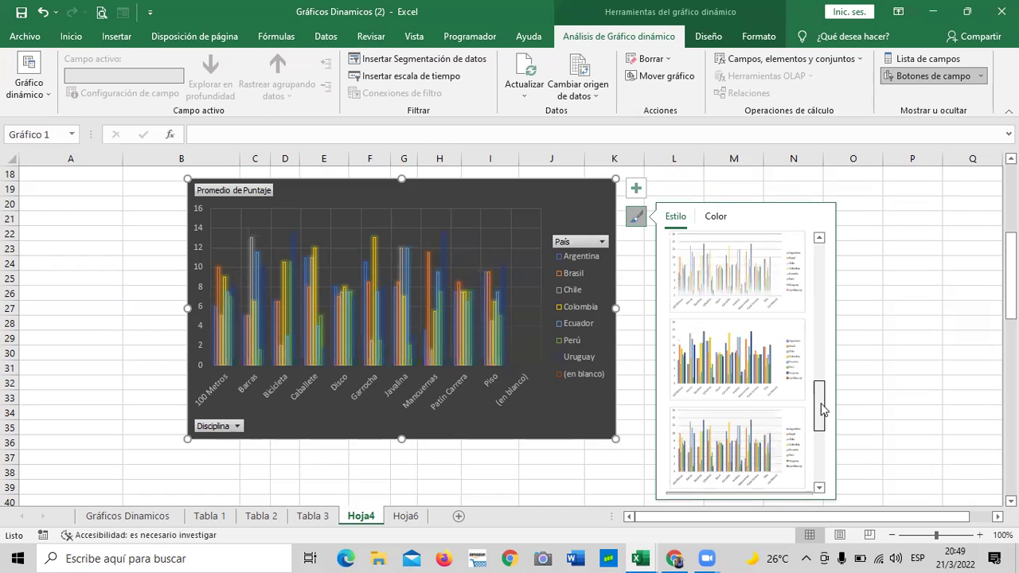
left_click(728, 355)
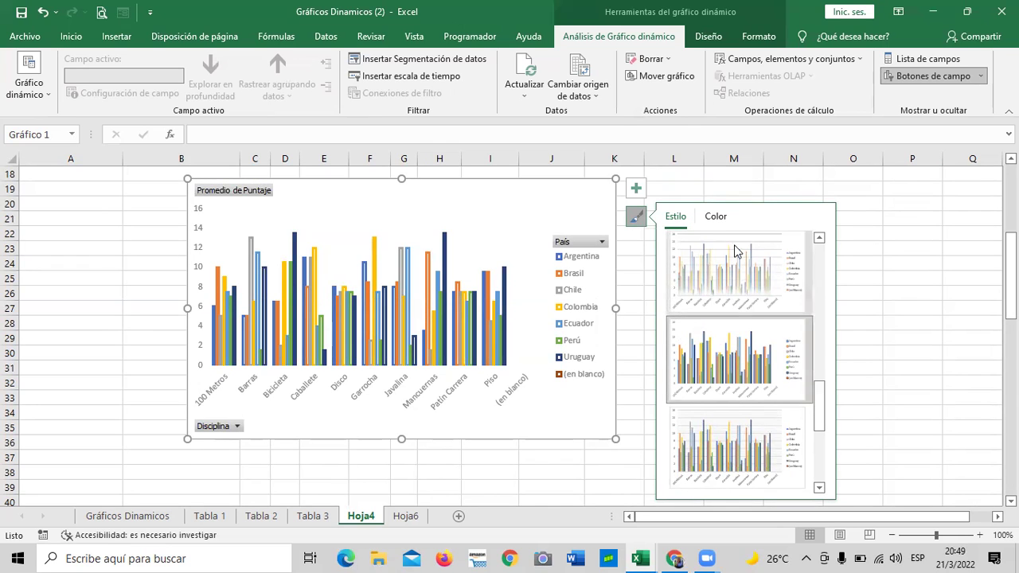
left_click(912, 275)
Close the chart style gallery and look over the País field's sorting and filter options on the pivot chart without applying any
left_click(577, 227)
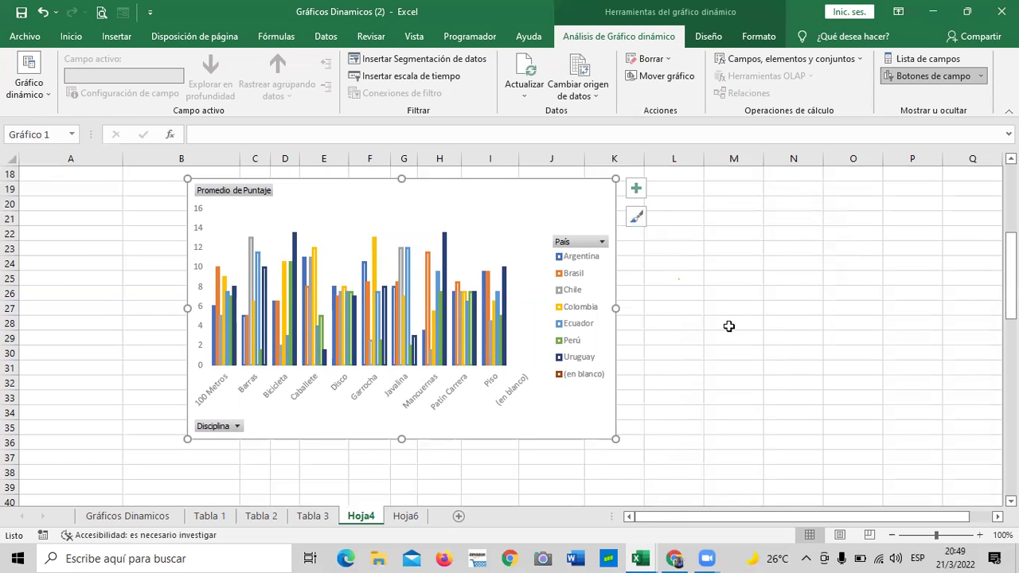
scroll(728, 326, "up", 2)
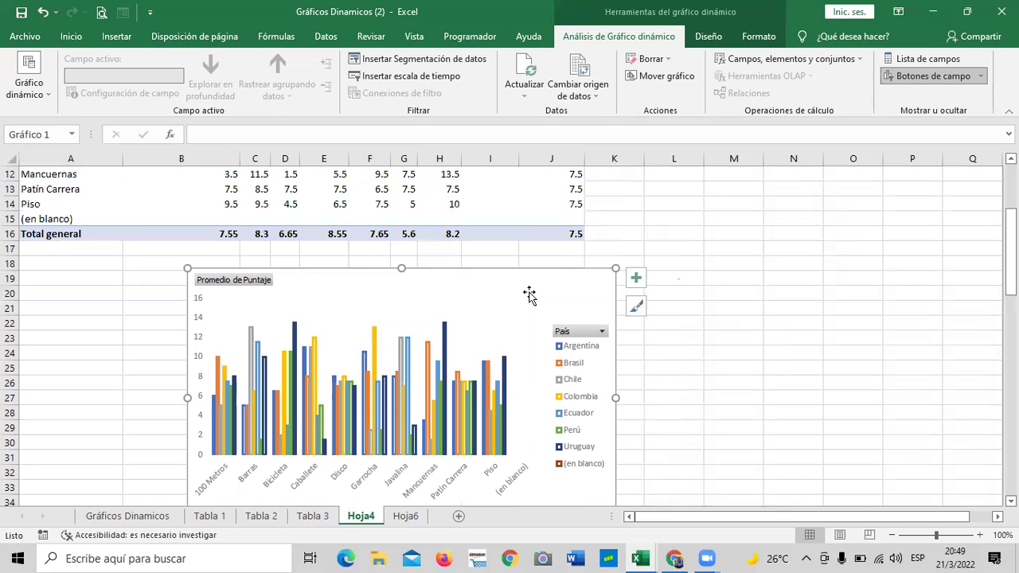
scroll(529, 295, "down", 1)
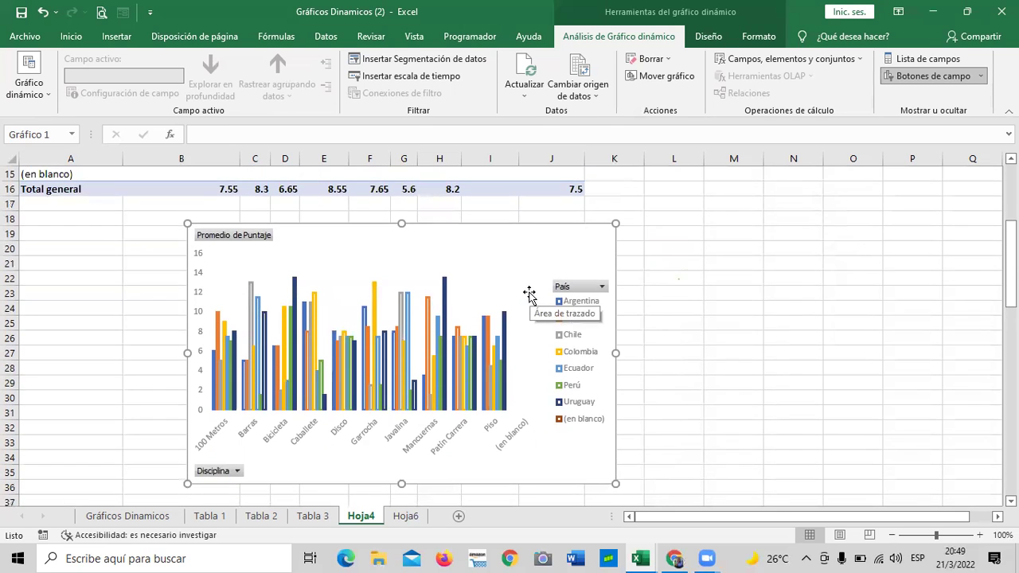
scroll(529, 295, "down", 1)
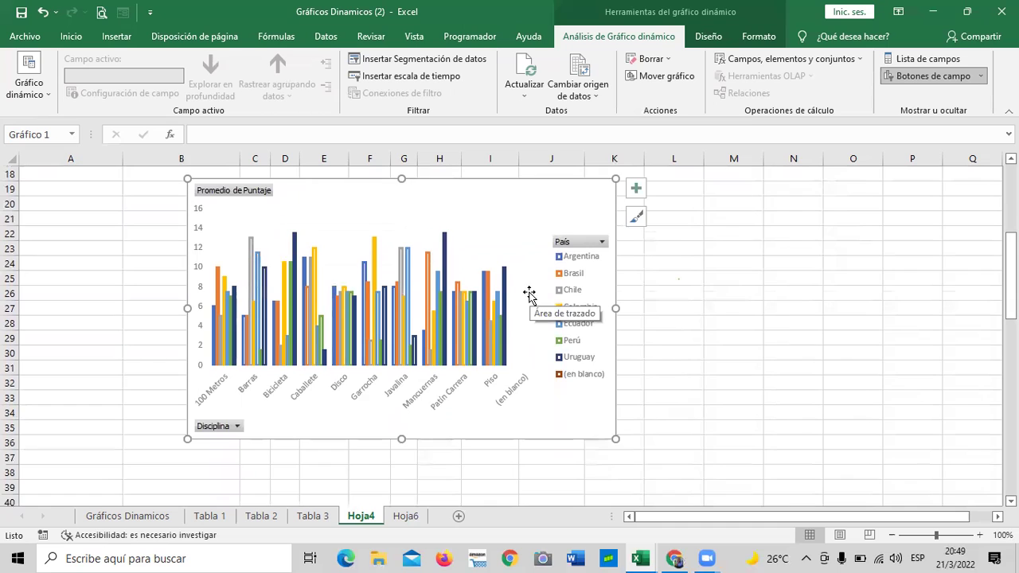
scroll(529, 294, "down", 1)
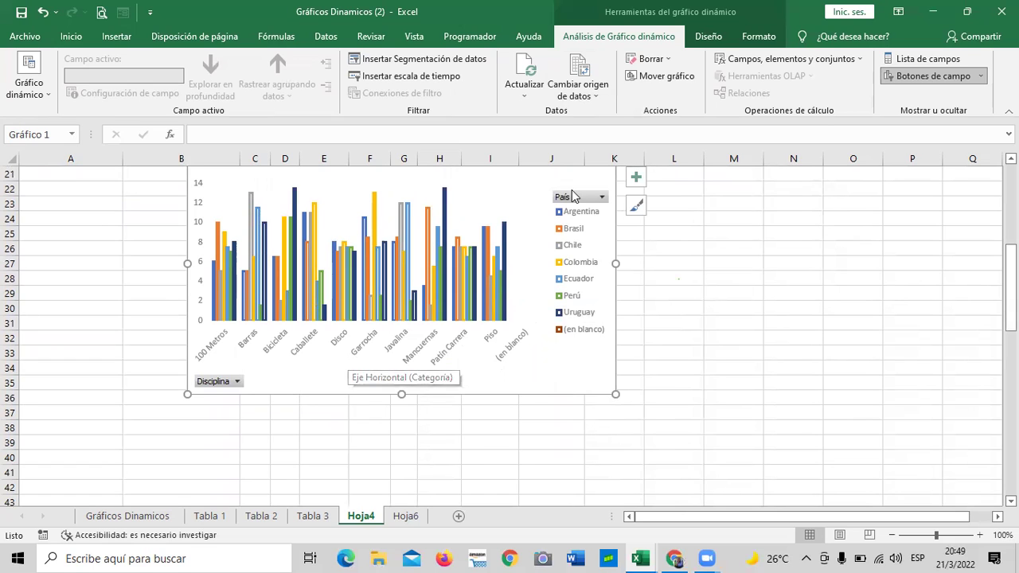
left_click(602, 198)
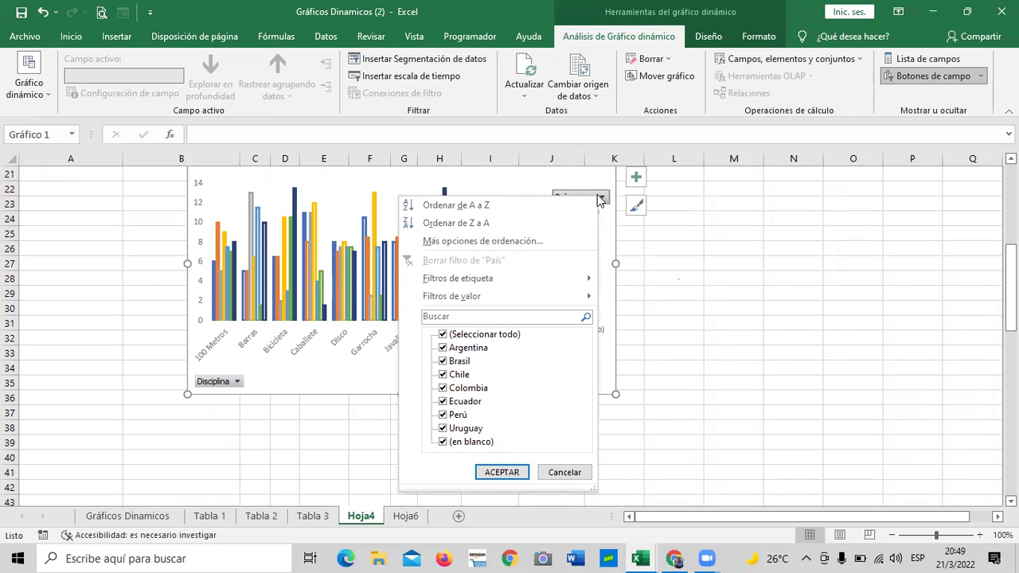
left_click(716, 280)
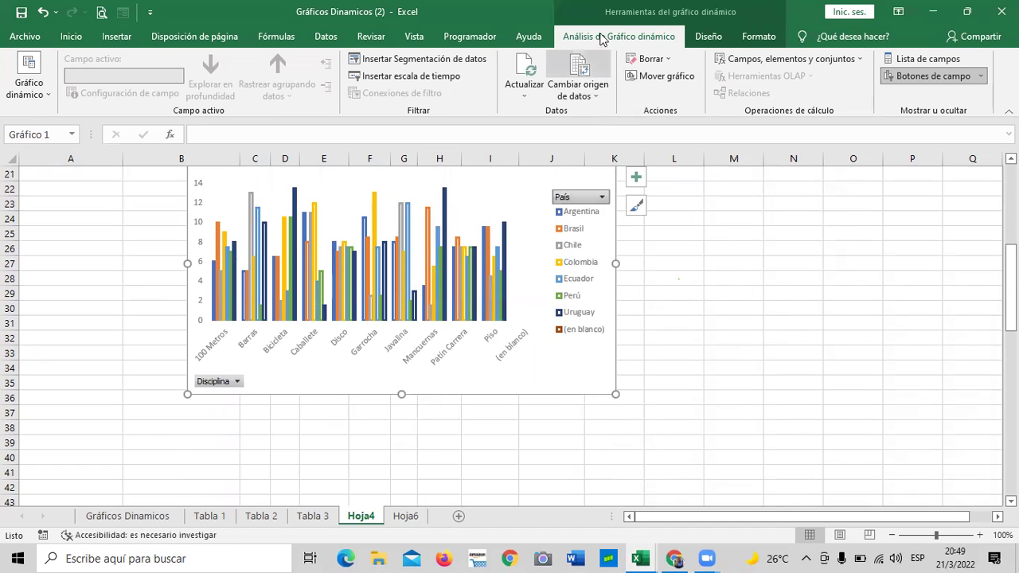
Look at the pivot chart's formatting and design options, then open its data source settings and cancel them
left_click(764, 38)
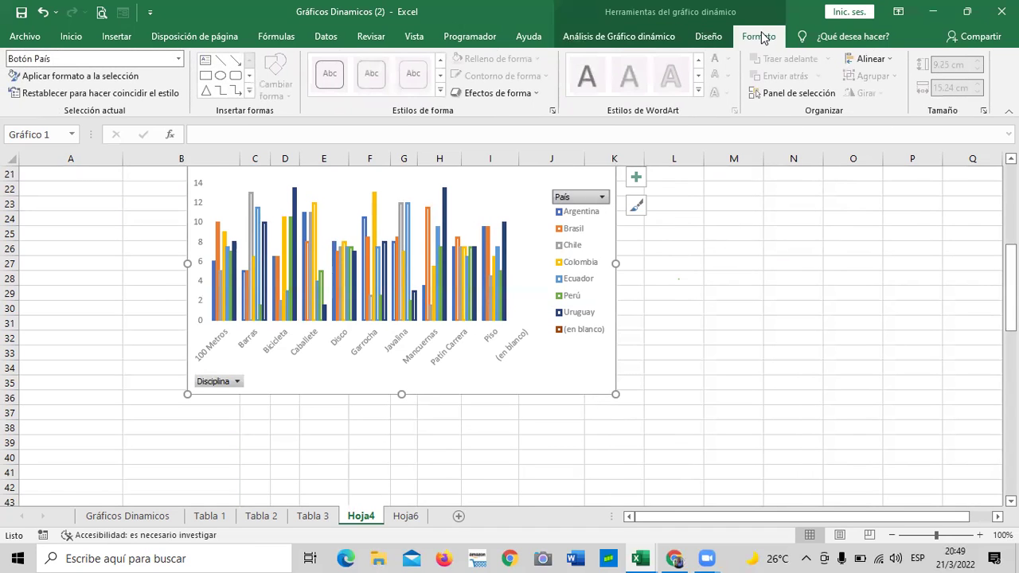
left_click(708, 37)
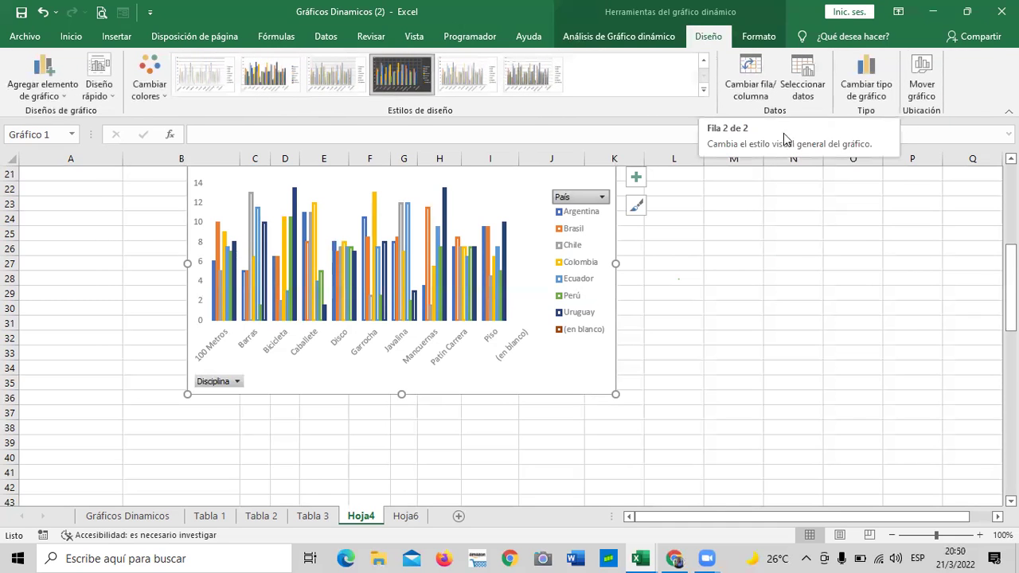
left_click(804, 77)
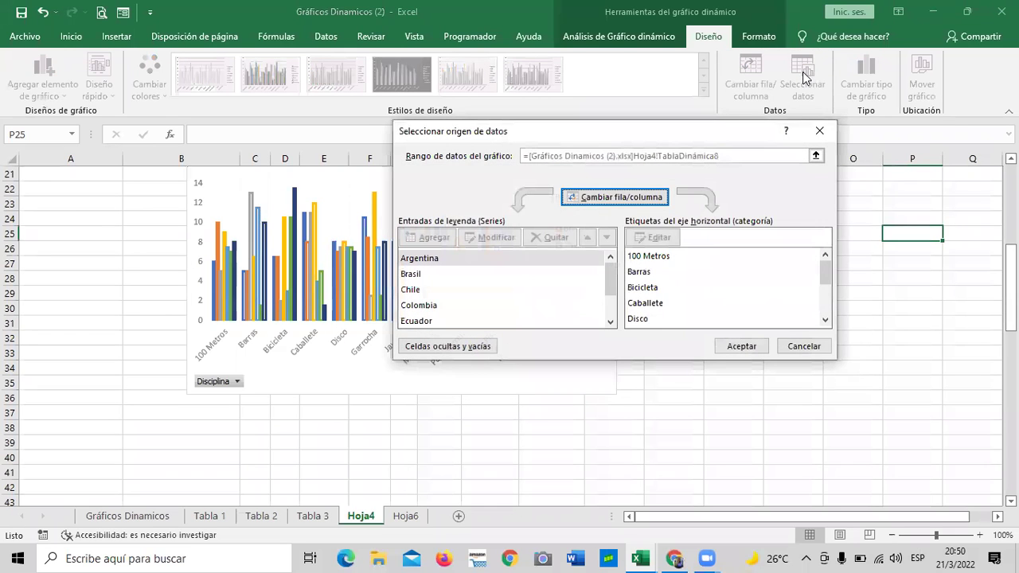
left_click(804, 346)
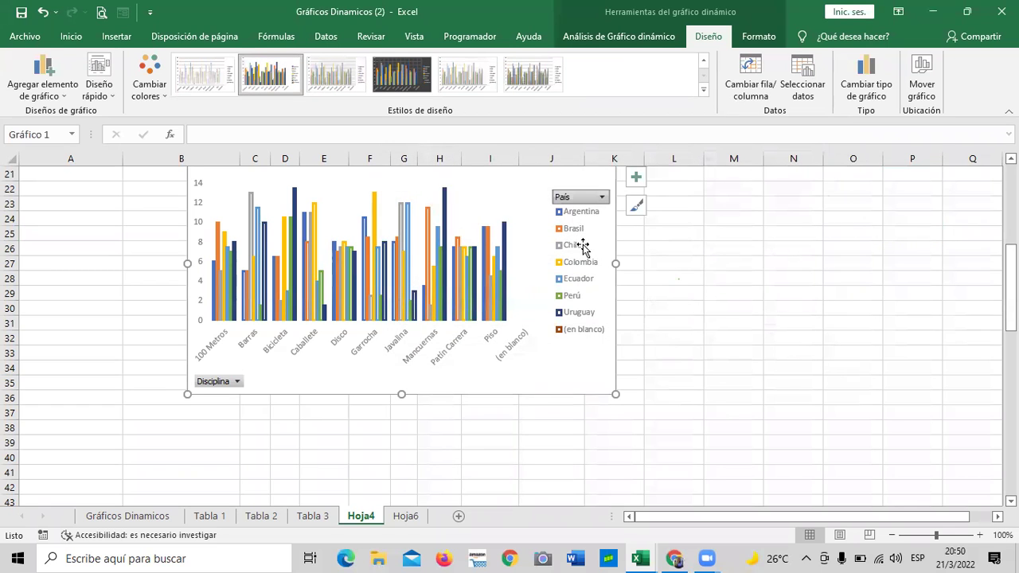
Select the whole pivot chart and switch its rows and columns, putting País on the axis and Disciplina in the legend
scroll(721, 365, "up", 2)
scroll(626, 316, "down", 1)
left_click(520, 212)
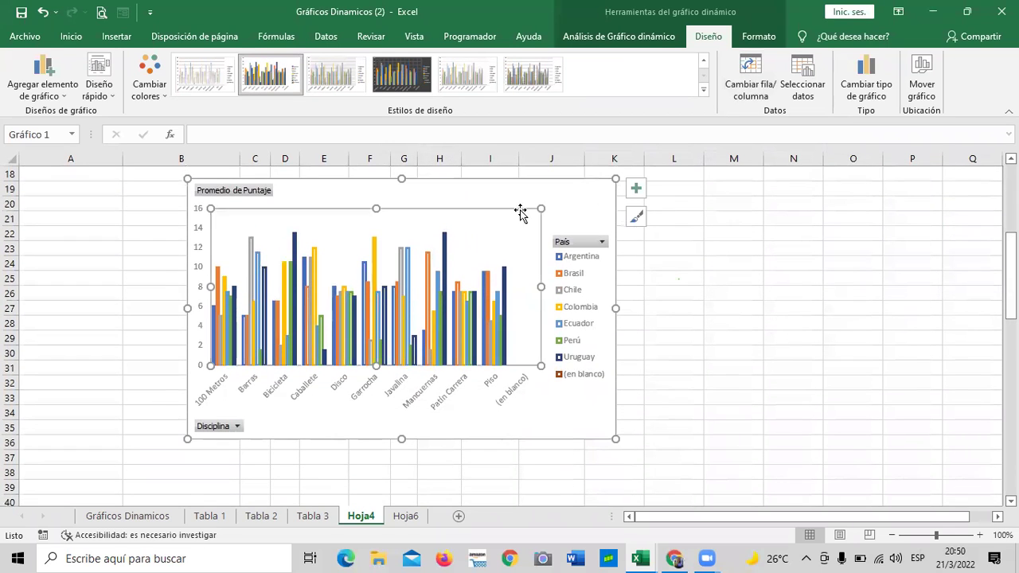
left_click(578, 199)
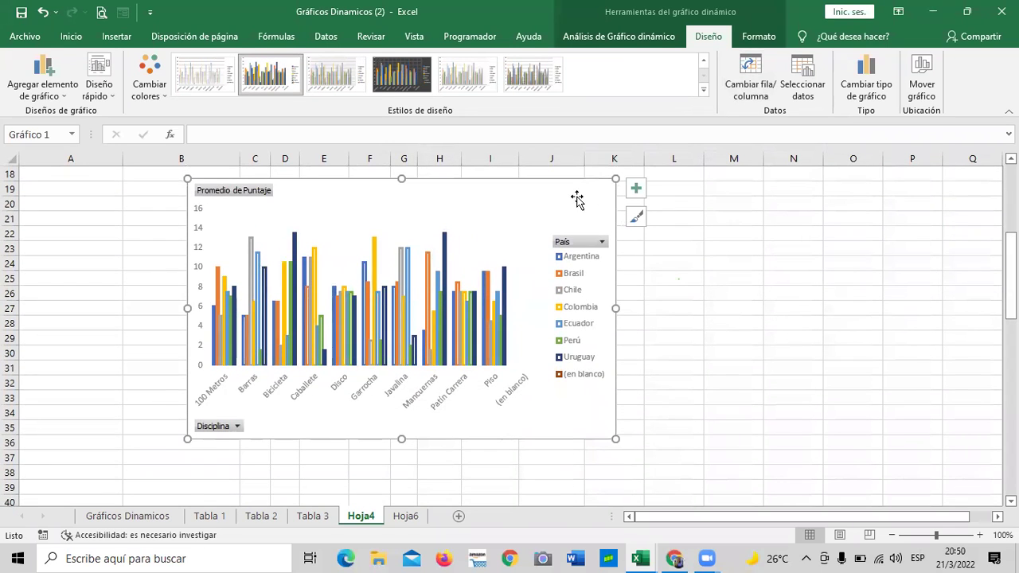
left_click(749, 75)
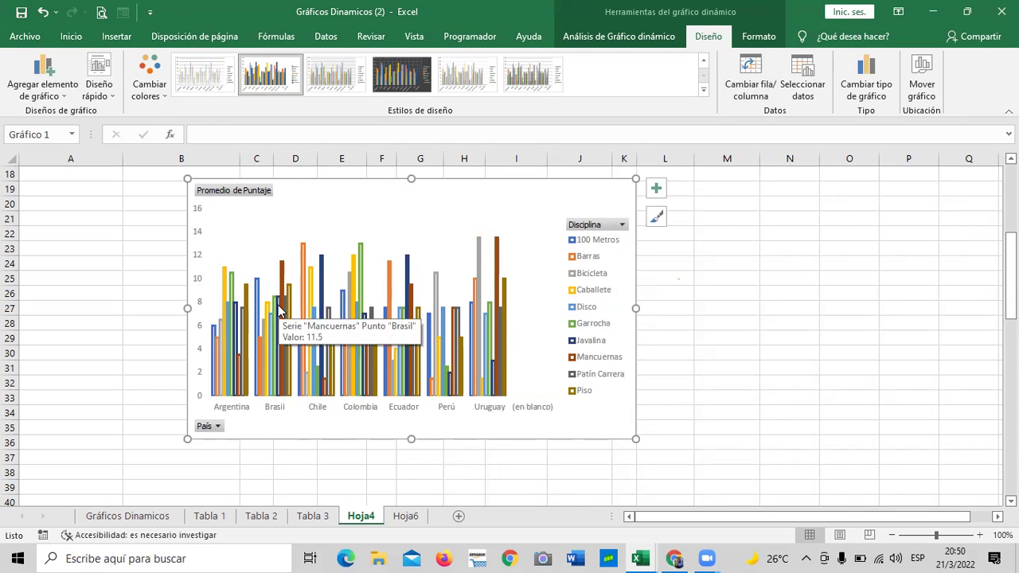
Look at the Disciplina filter options, then switch the chart's rows and columns back and swap them once more
left_click(623, 228)
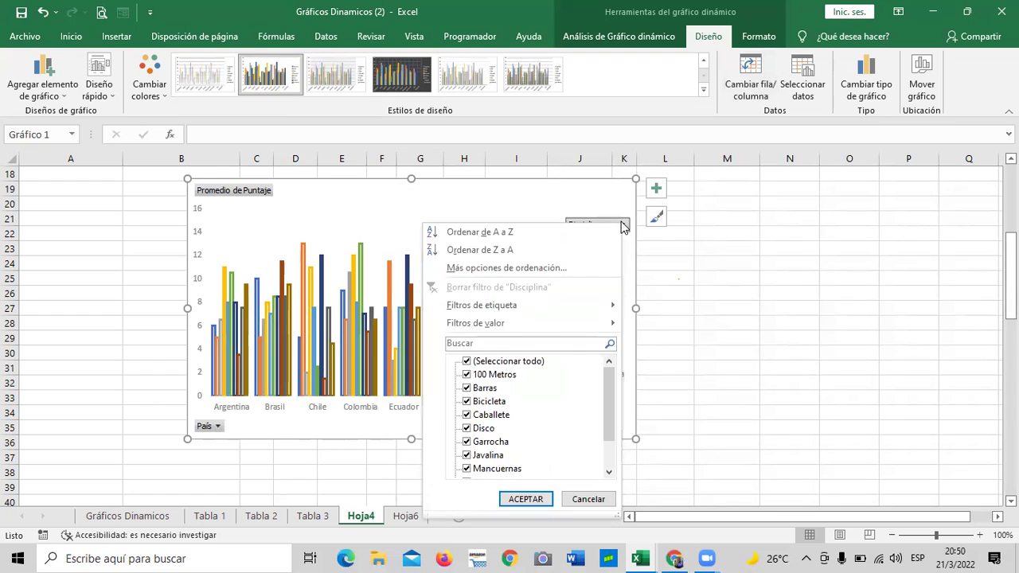
left_click(621, 227)
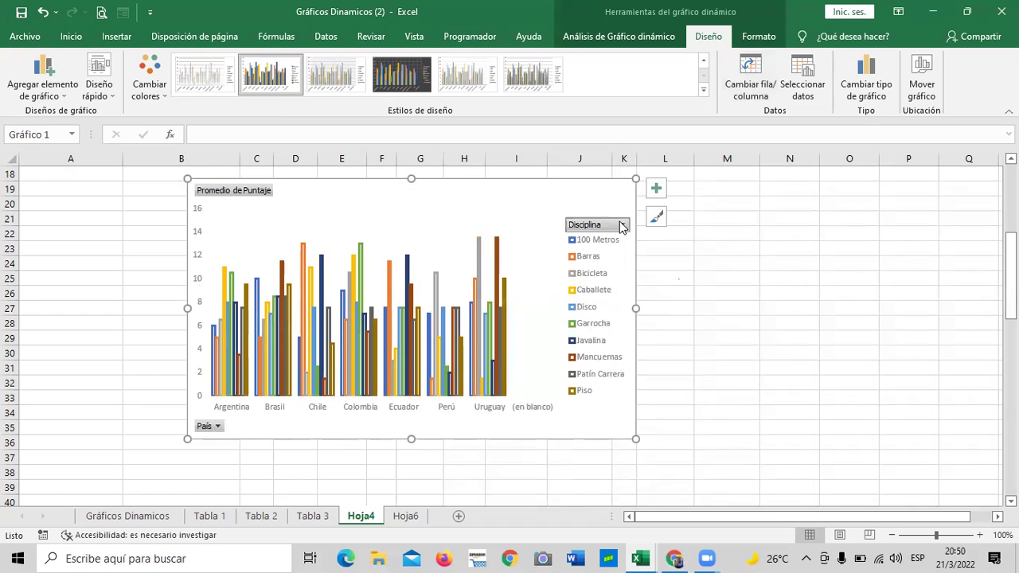
left_click(749, 72)
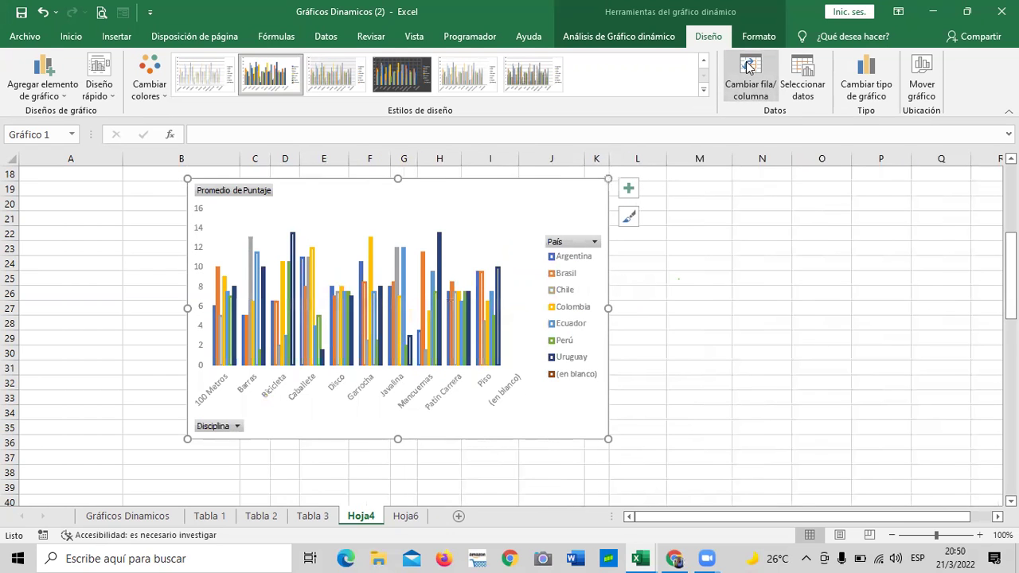
left_click(748, 68)
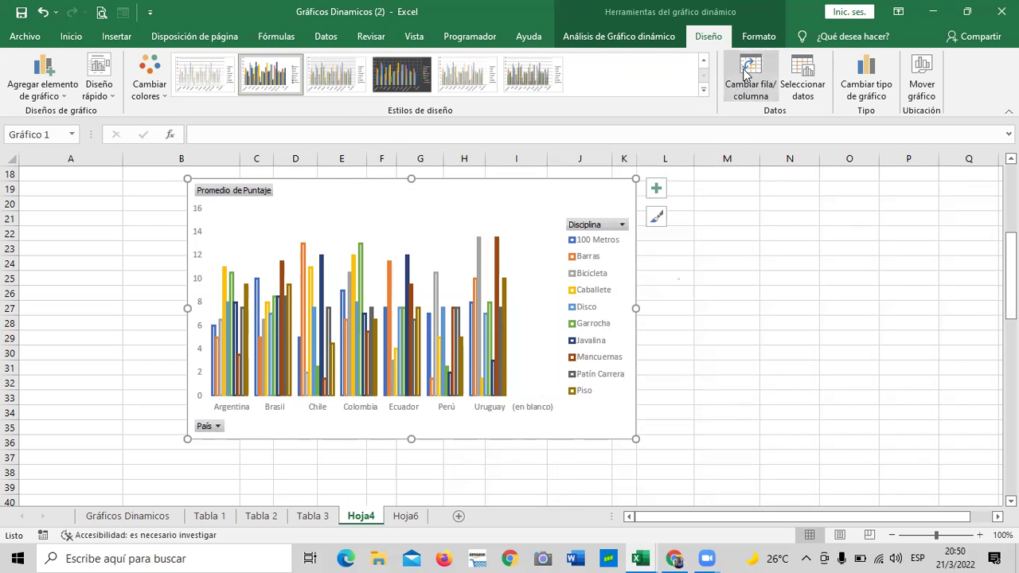
Review the series and category entries in the chart's data source settings, swap rows and columns twice there, and accept
left_click(801, 79)
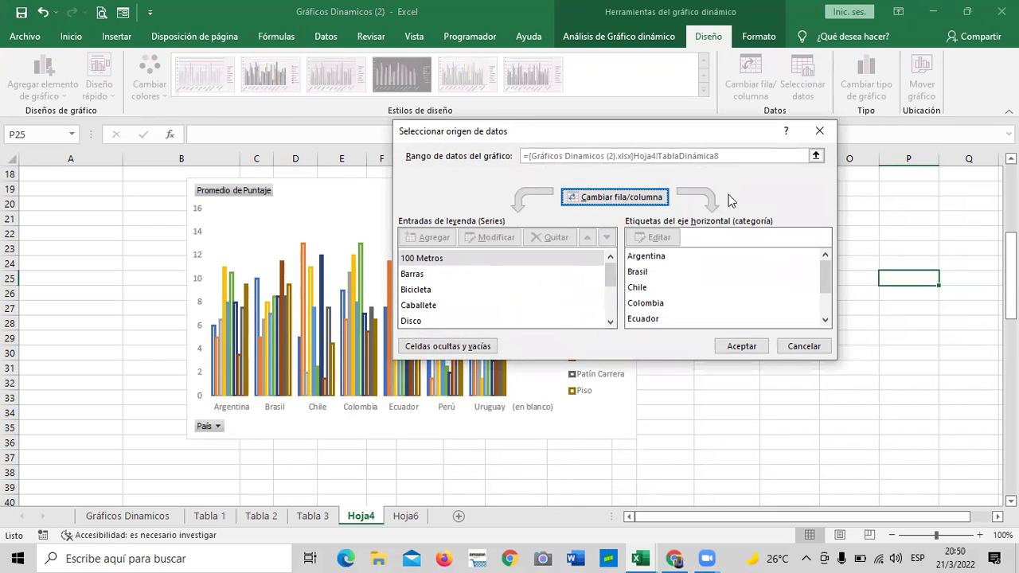
left_click_drag(691, 133, 656, 126)
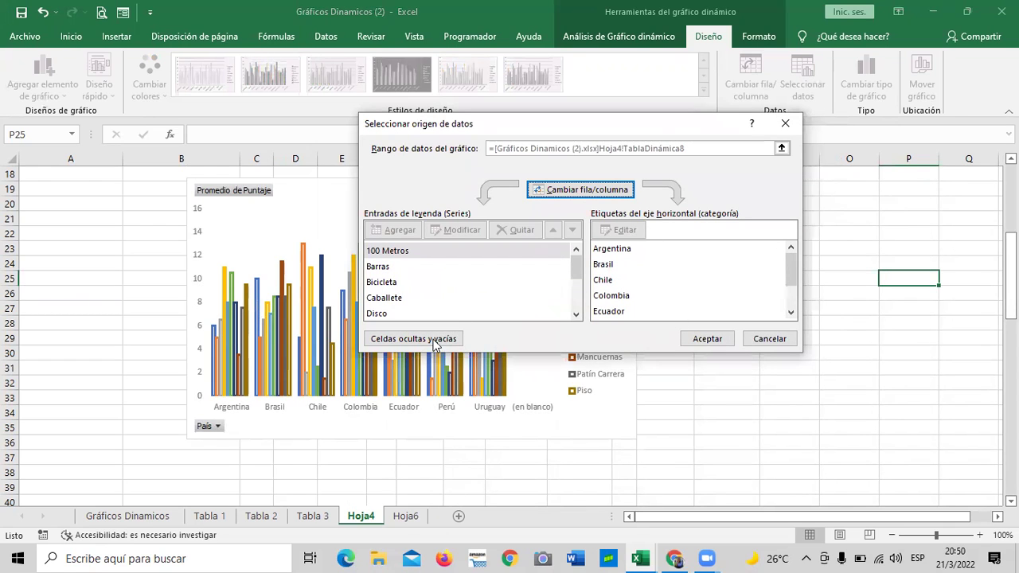
left_click_drag(575, 261, 576, 294)
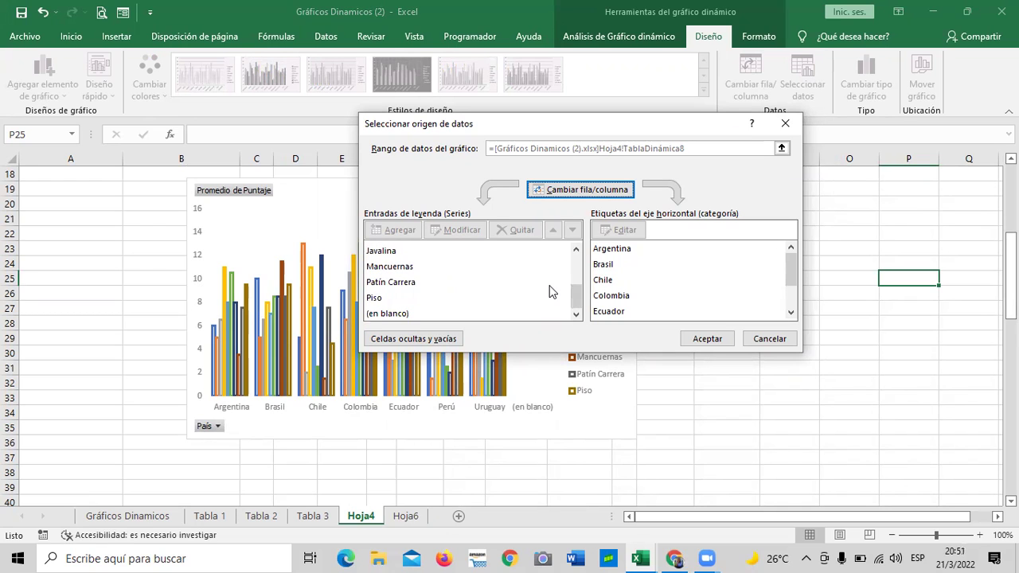
left_click_drag(578, 300, 576, 253)
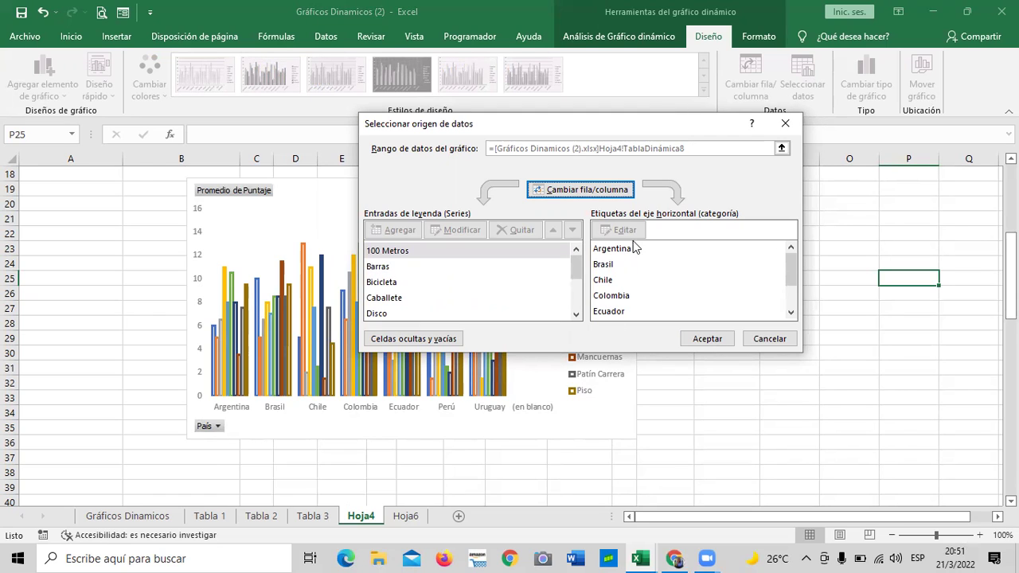
left_click(579, 191)
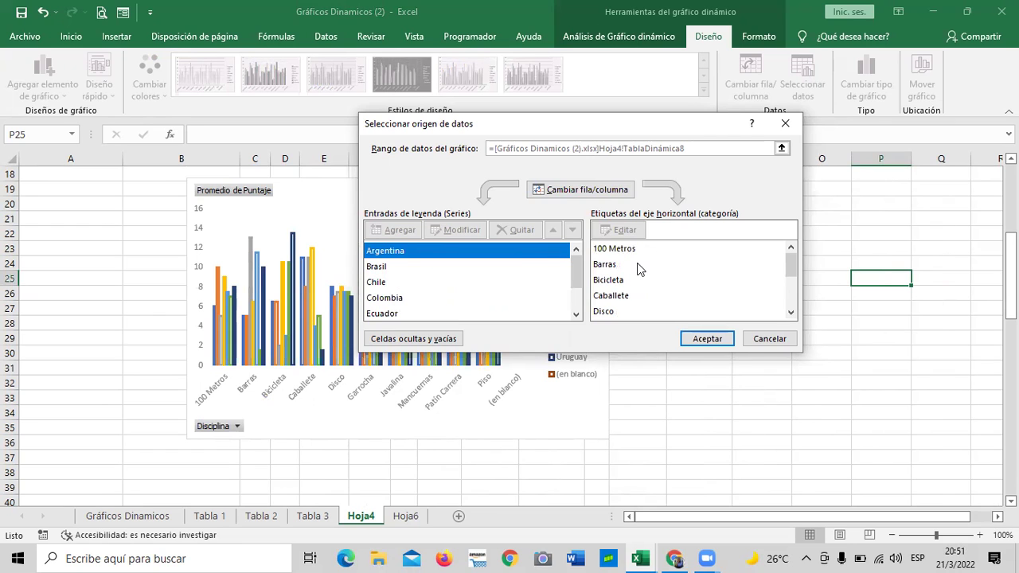
left_click(572, 191)
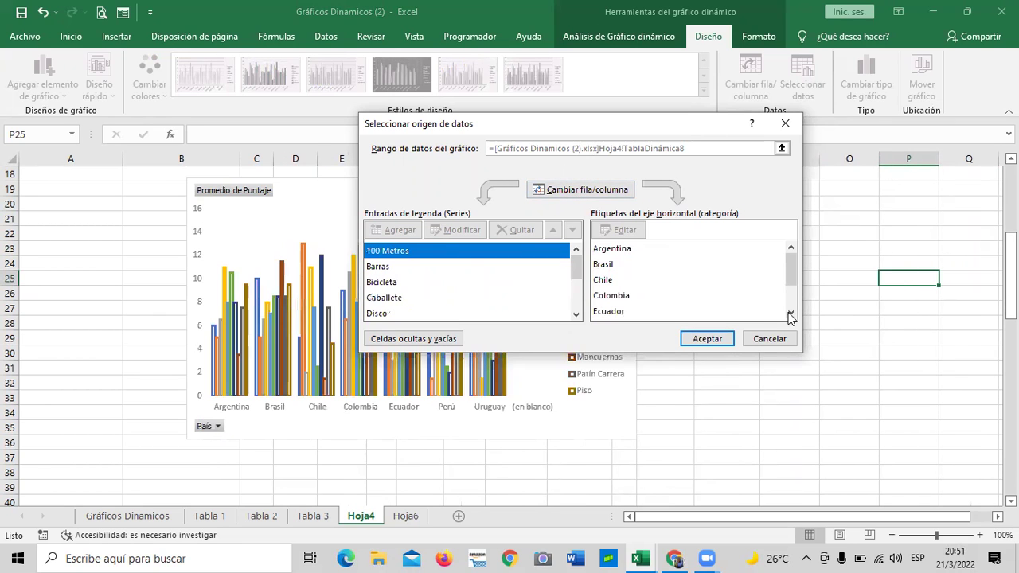
left_click(719, 337)
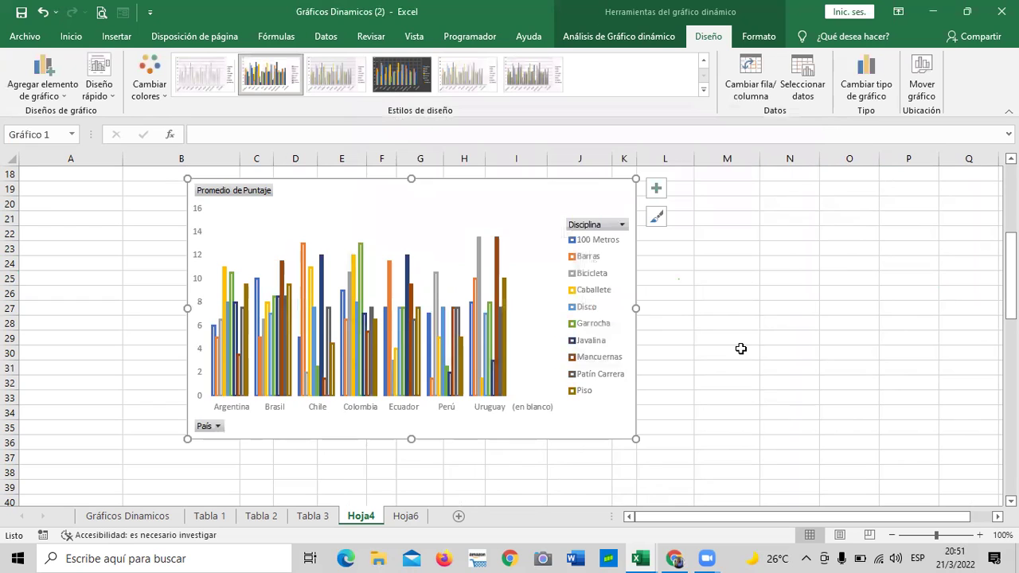
Insert a slicer for the Disciplina field from the pivot chart
scroll(740, 348, "down", 5)
scroll(740, 349, "up", 6)
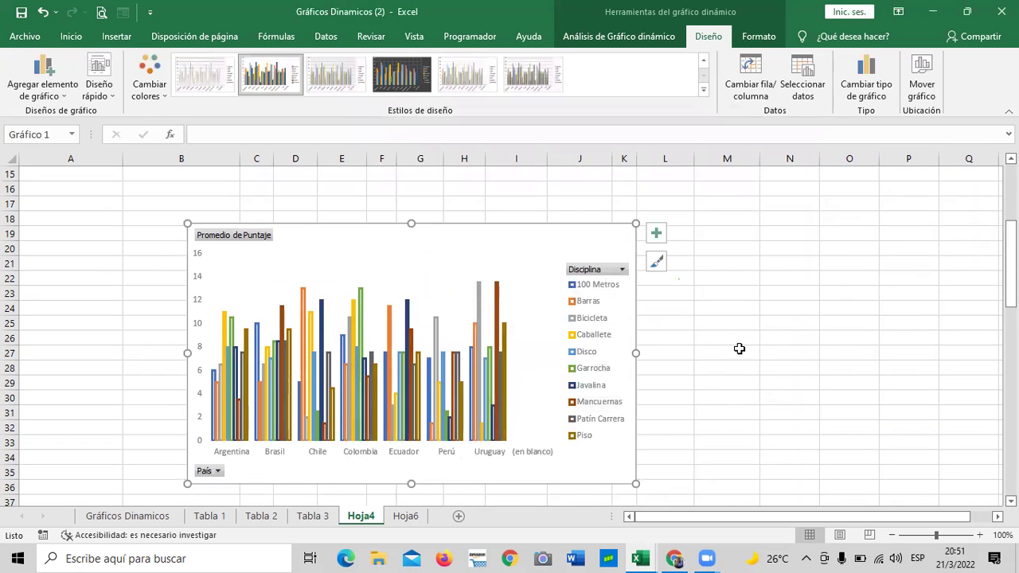
scroll(739, 349, "down", 1)
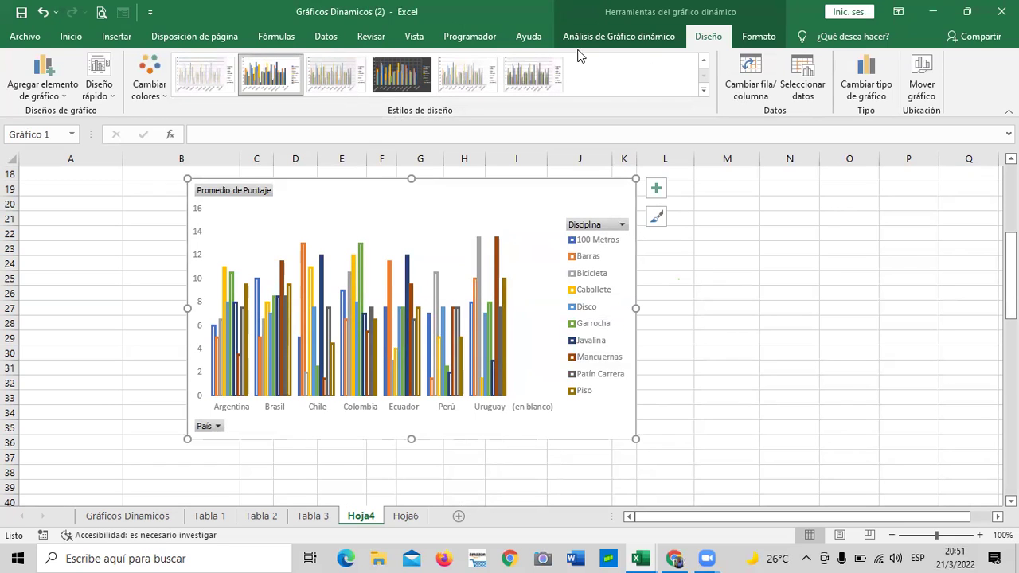
left_click(649, 36)
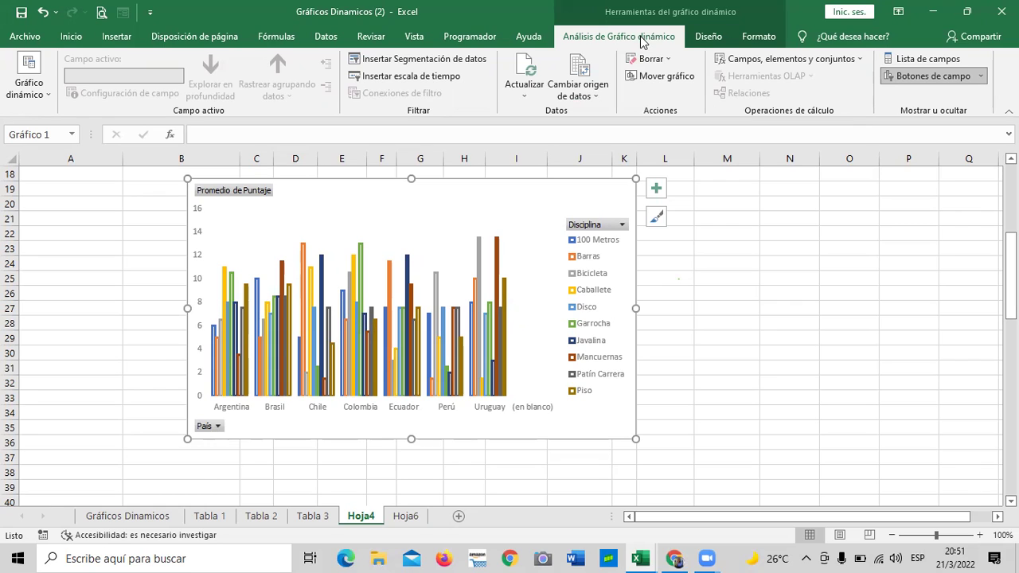
left_click(530, 230)
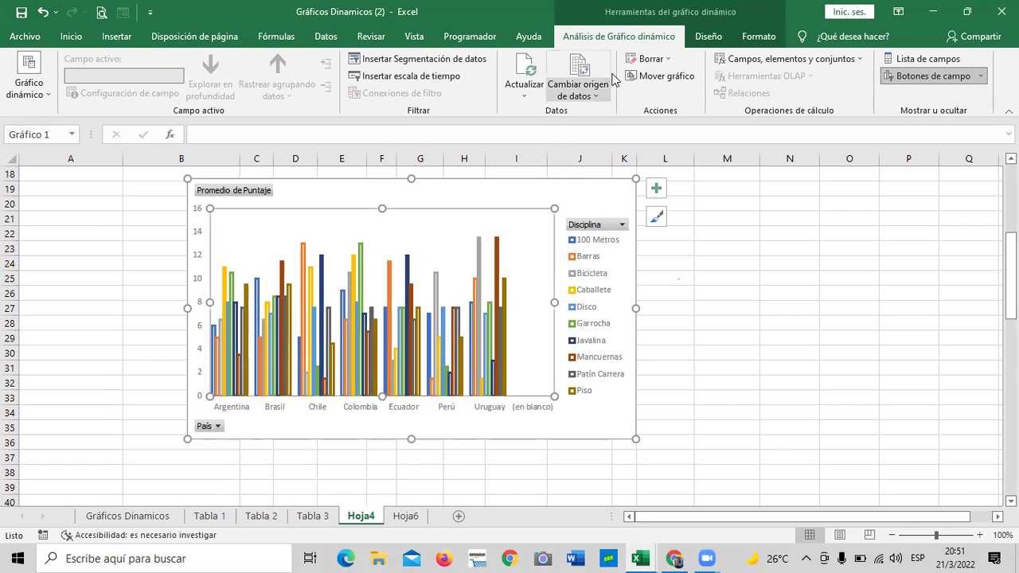
left_click(436, 60)
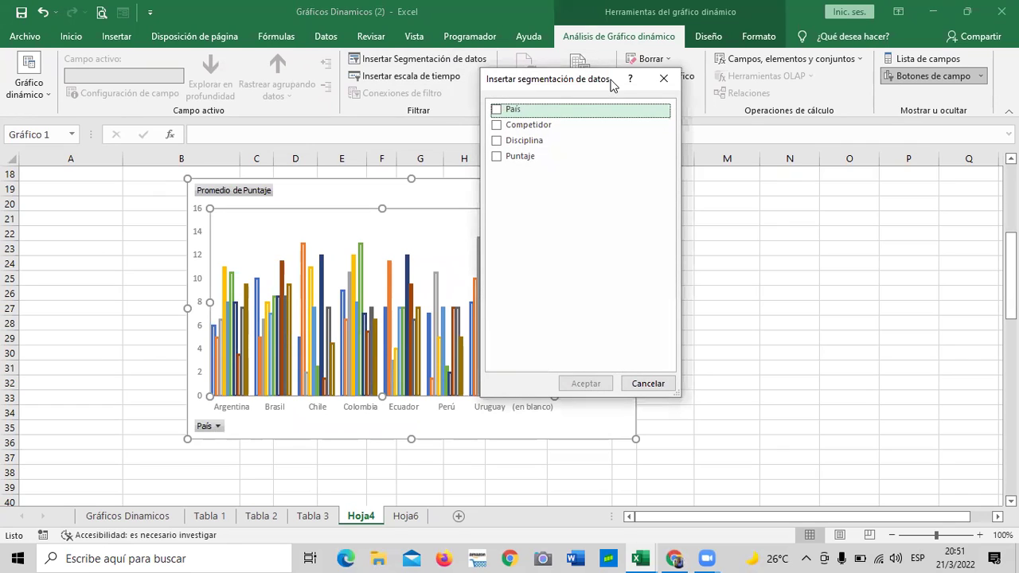
left_click_drag(610, 85, 851, 119)
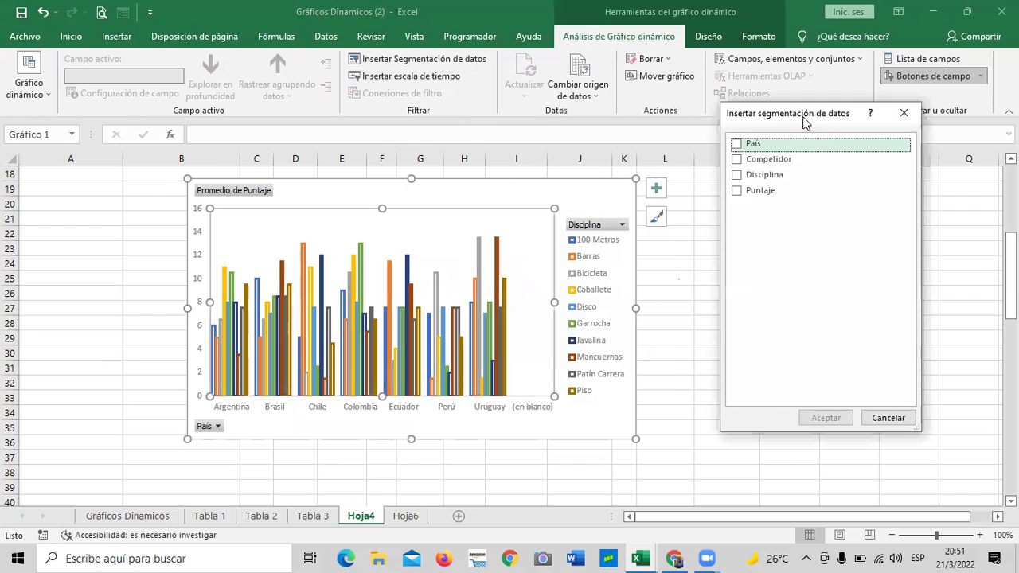
left_click(736, 175)
left_click(819, 417)
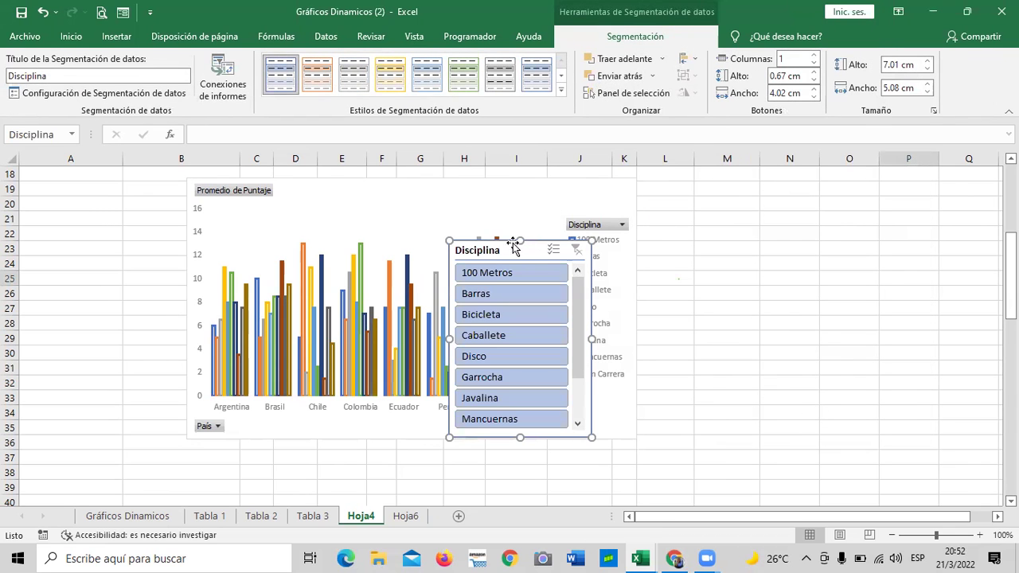
Move the Disciplina slicer to the empty cells just right of the chart and use it to filter the chart to 100 Metros
left_click_drag(520, 246, 804, 187)
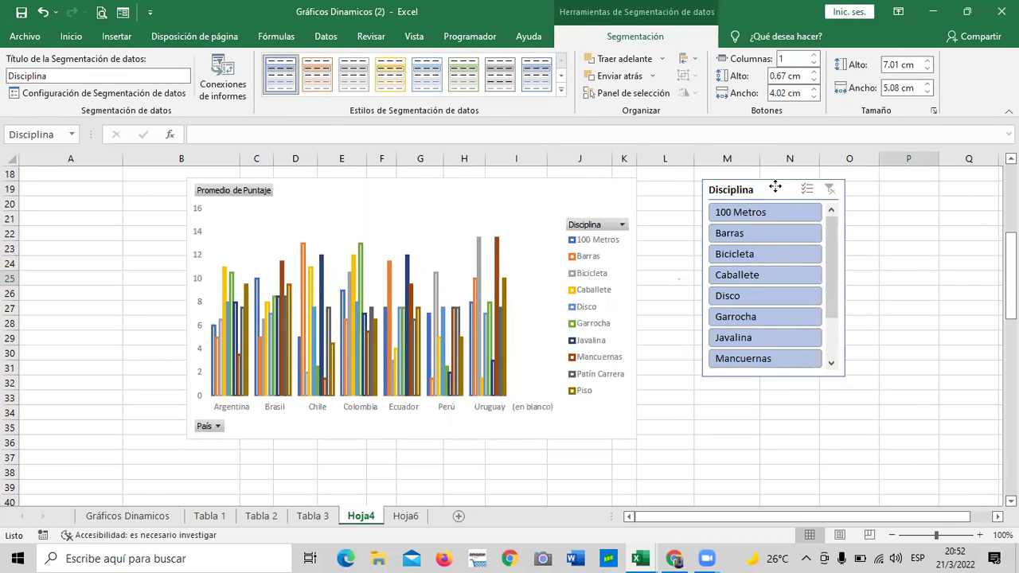
left_click_drag(833, 308, 831, 254)
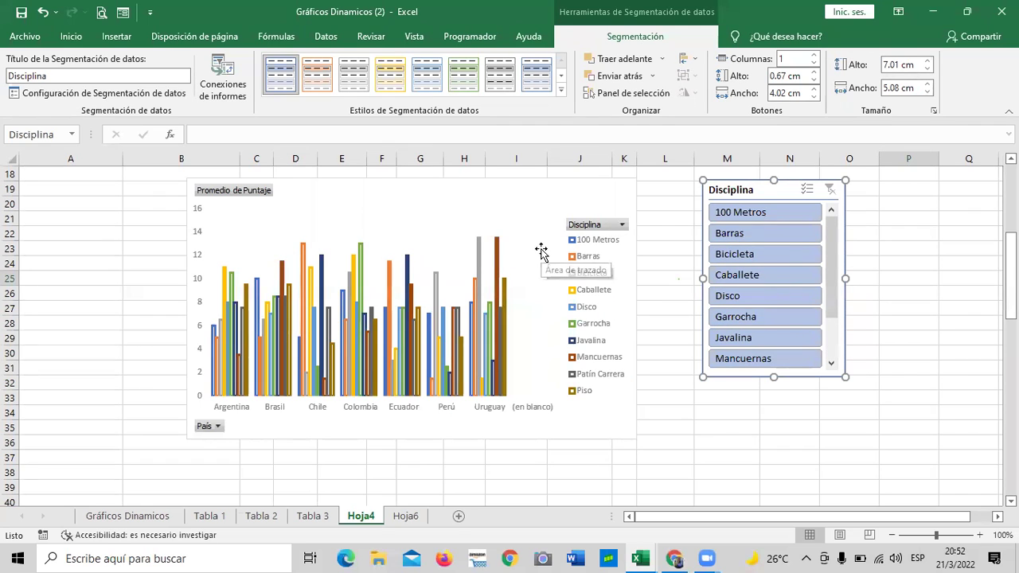
left_click(761, 212)
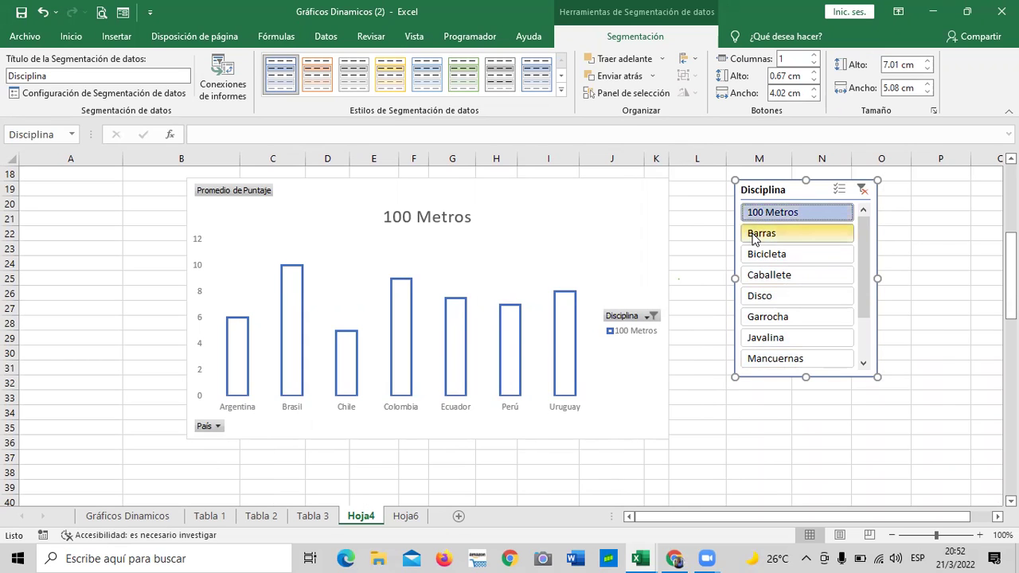
Use the Disciplina slicer to filter the chart to Barras, Bicicleta, Caballete and Disco, one discipline at a time
left_click(754, 237)
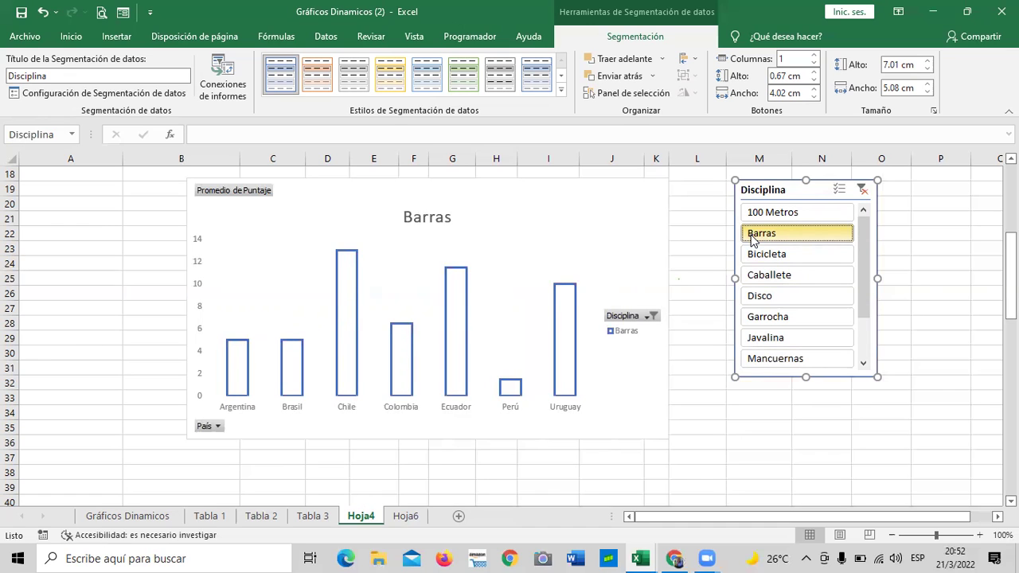
left_click(754, 255)
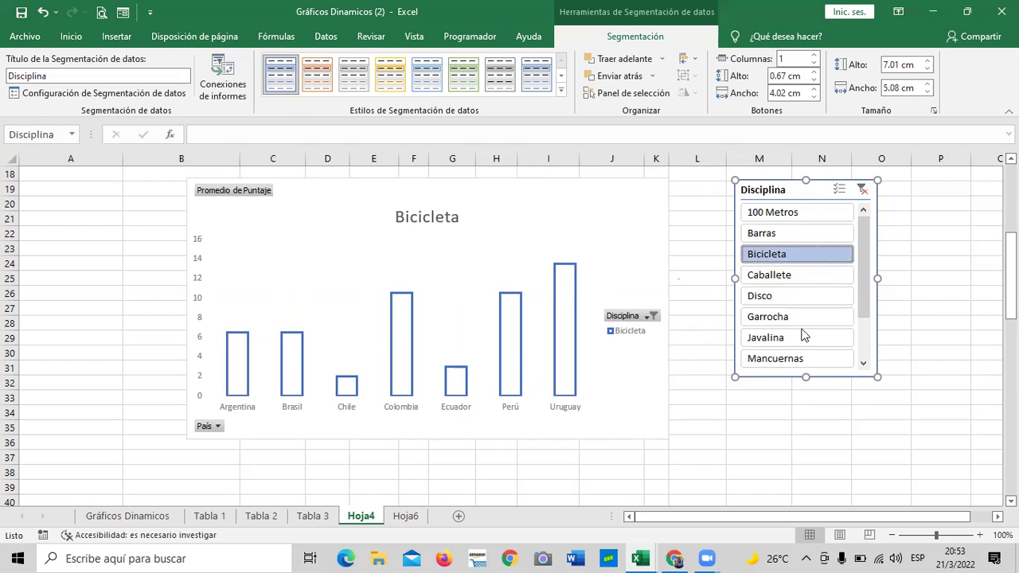
left_click(779, 277)
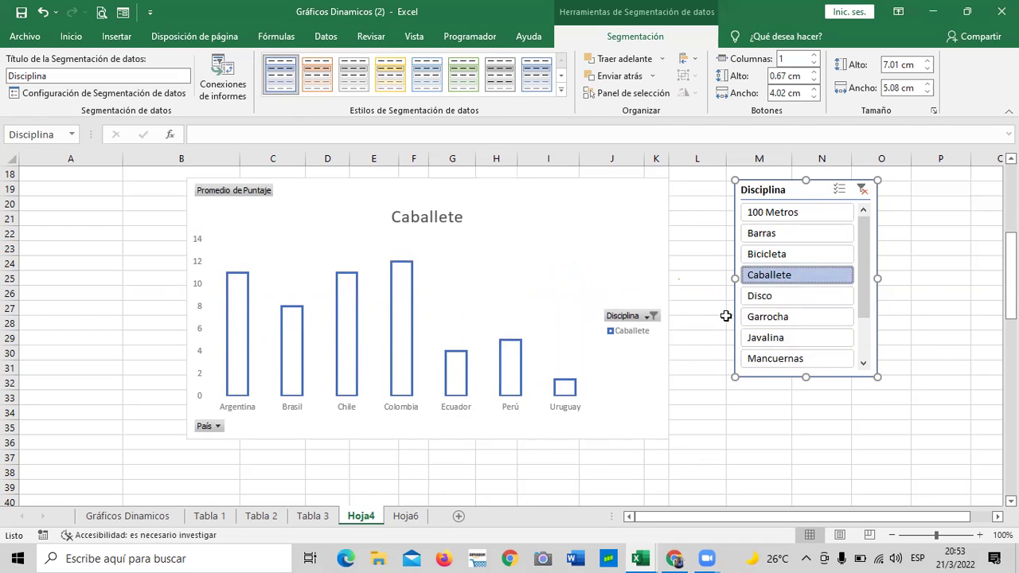
left_click(781, 298)
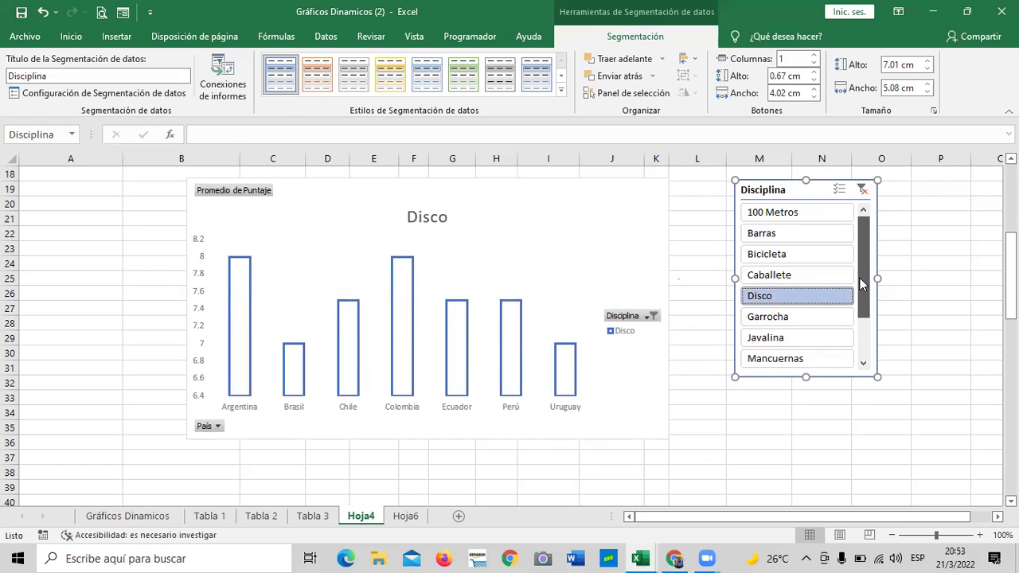
Filter the chart to Piso, Patín Carrera, Mancuernas and Patín Carrera again in turn, and clear the slicer's filter
left_click_drag(859, 278, 844, 354)
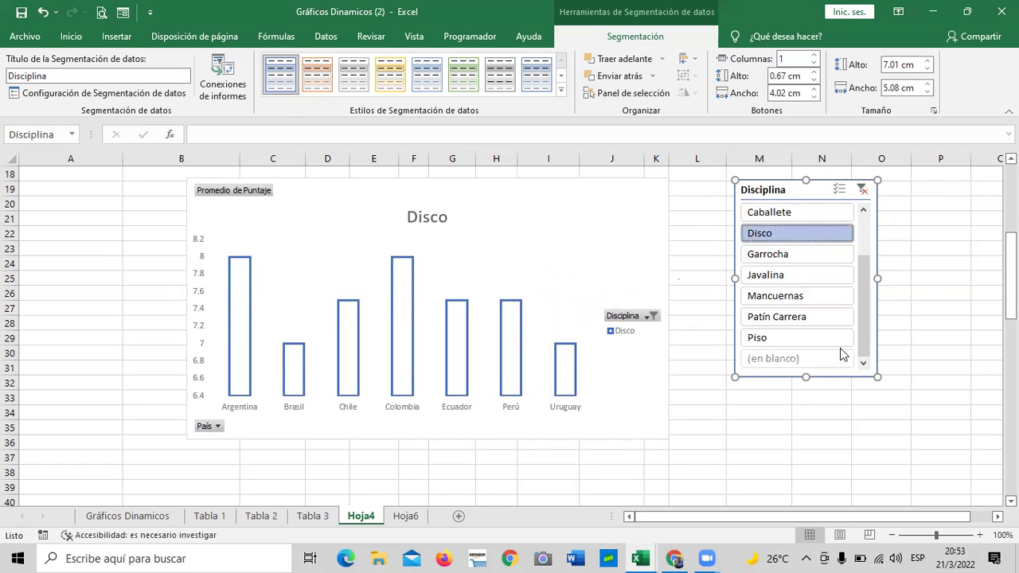
left_click(796, 336)
left_click(795, 320)
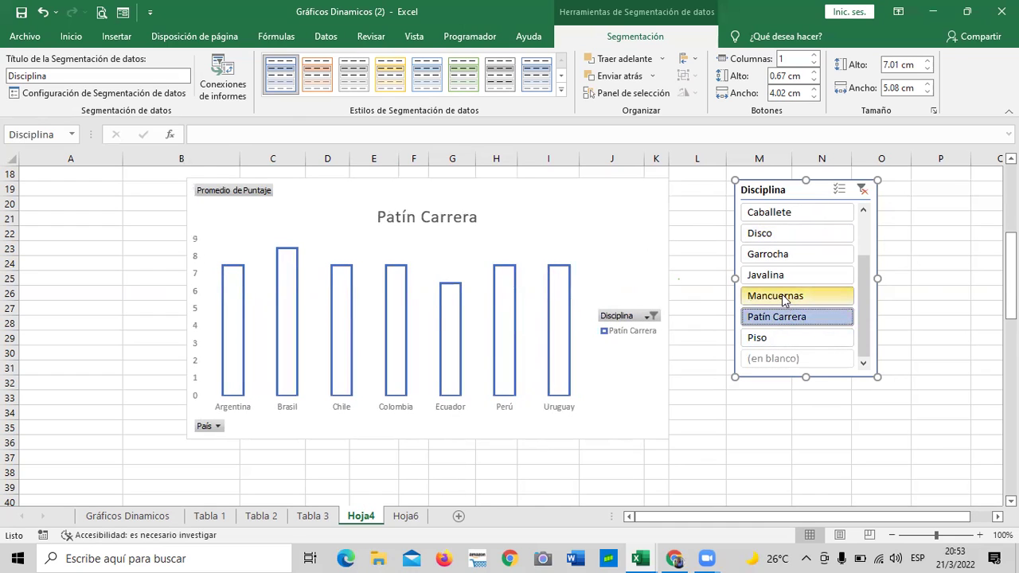
left_click(781, 297)
left_click(770, 319)
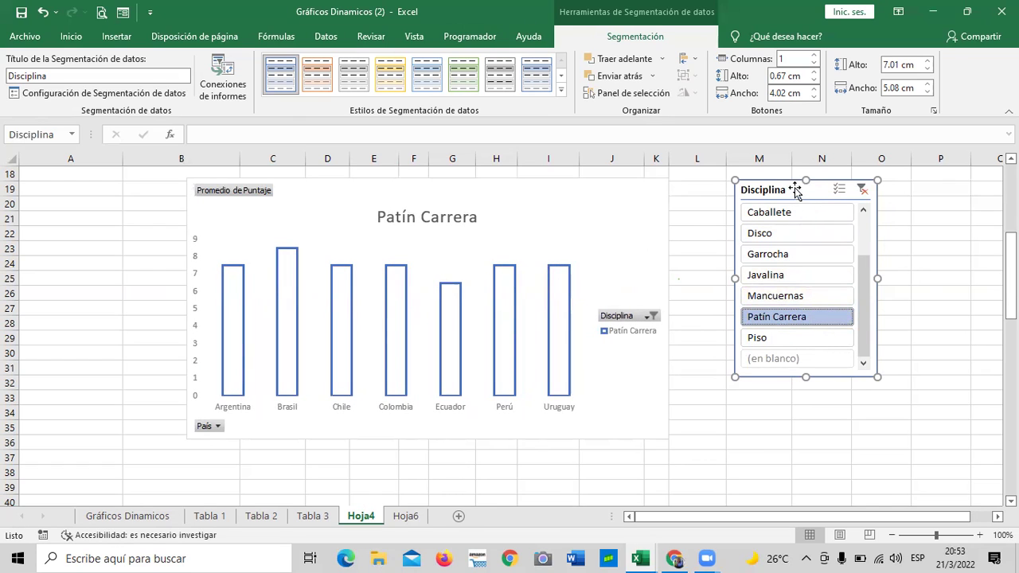
left_click(862, 189)
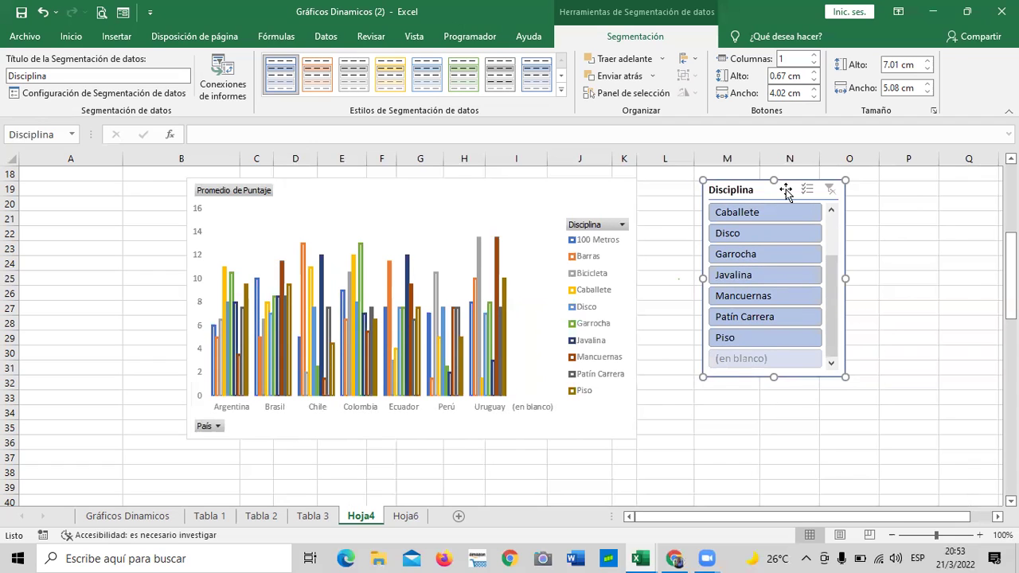
Switch the pivot chart's rows and columns so the disciplines form the horizontal axis and the countries the series
left_click(541, 196)
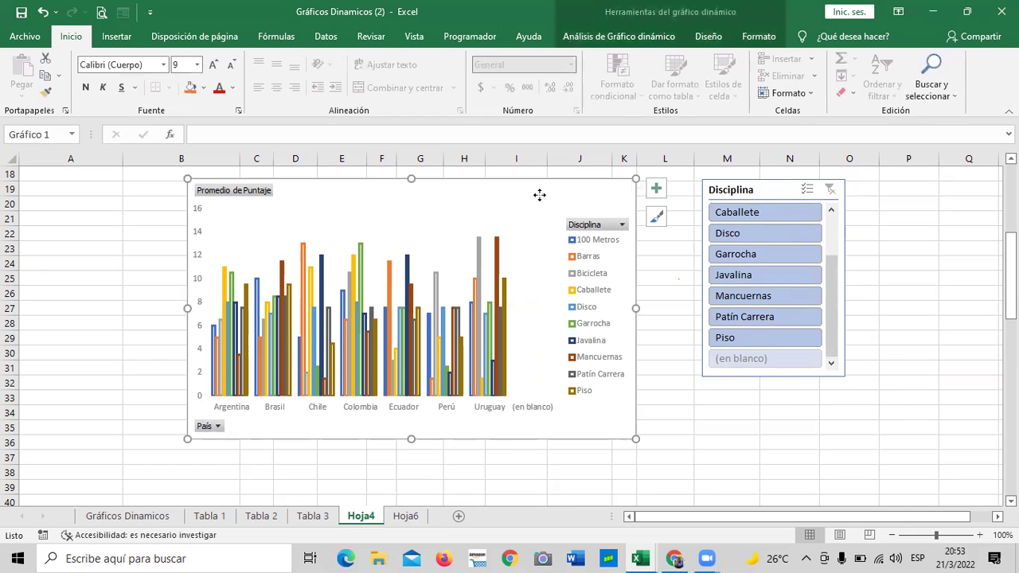
left_click(758, 37)
left_click(708, 36)
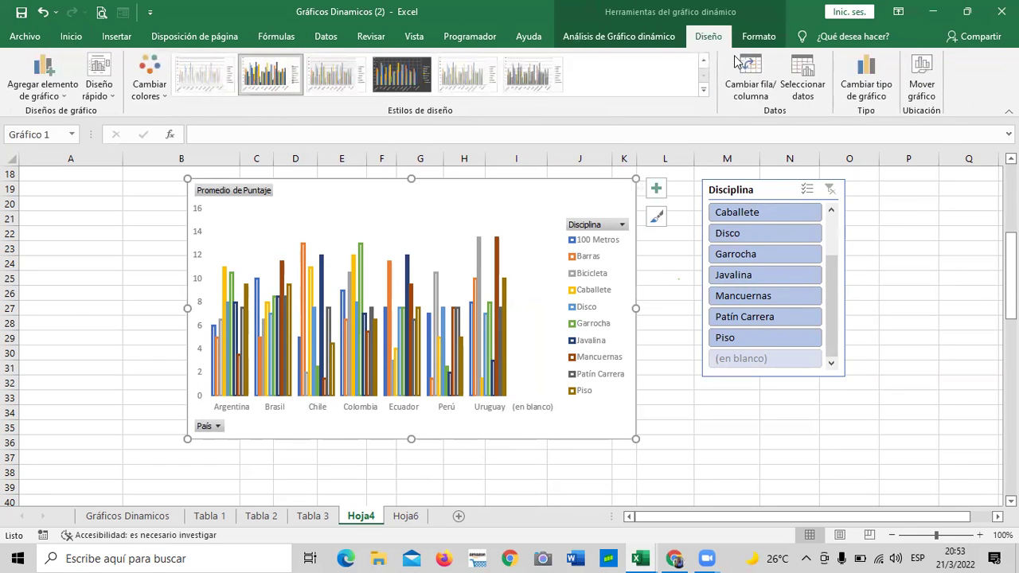
left_click(750, 82)
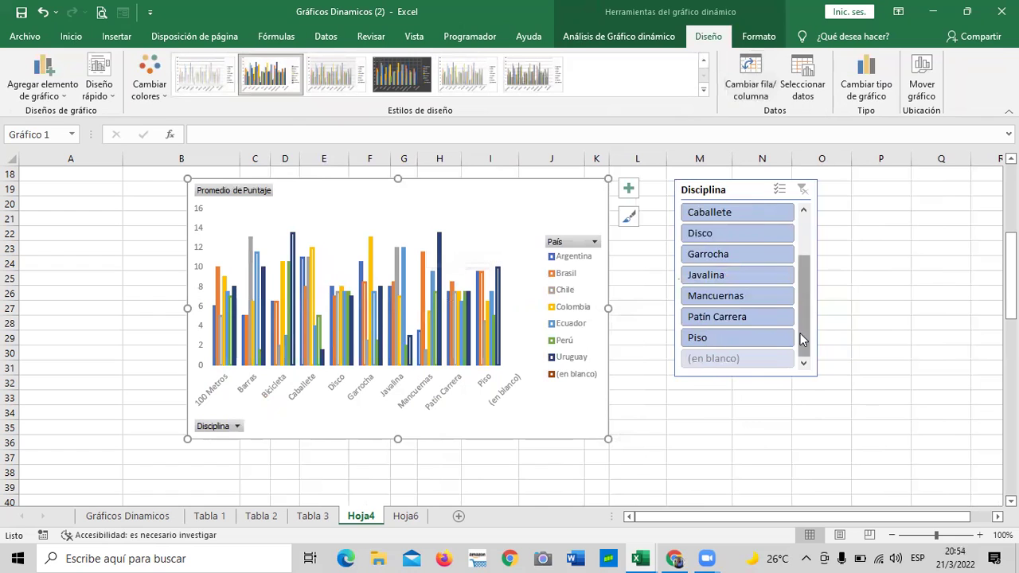
Filter the switched chart to 100 Metros, Barras, Bicicleta and Disco in turn with the Disciplina slicer
left_click_drag(806, 322, 796, 249)
left_click(751, 210)
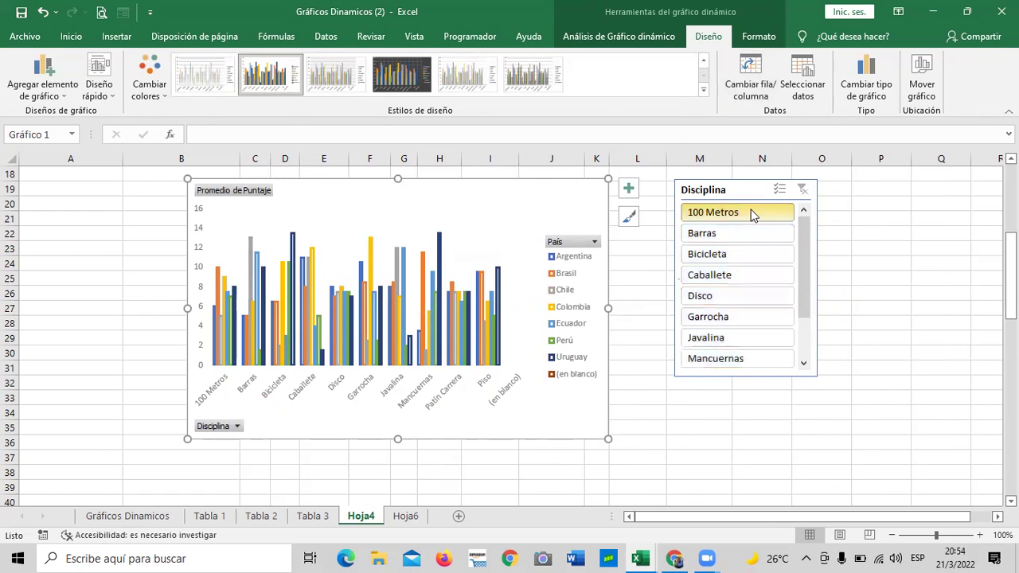
left_click(729, 235)
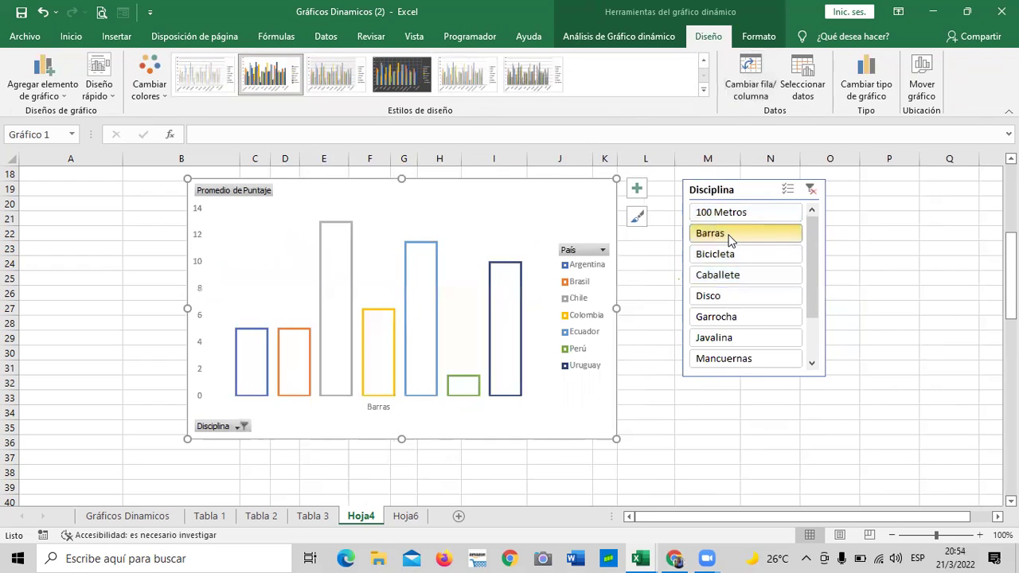
left_click(722, 256)
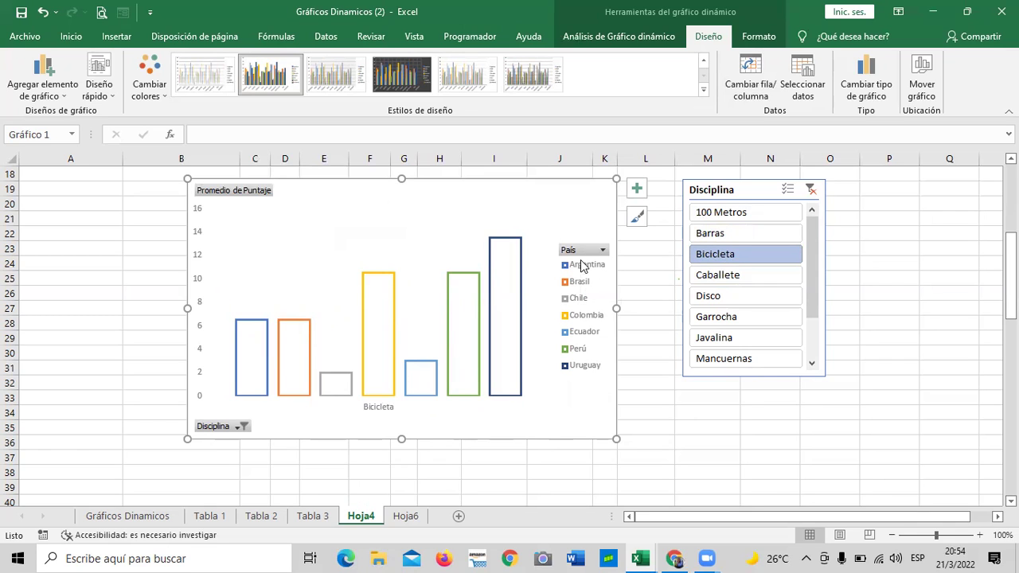
mouse_move(456, 325)
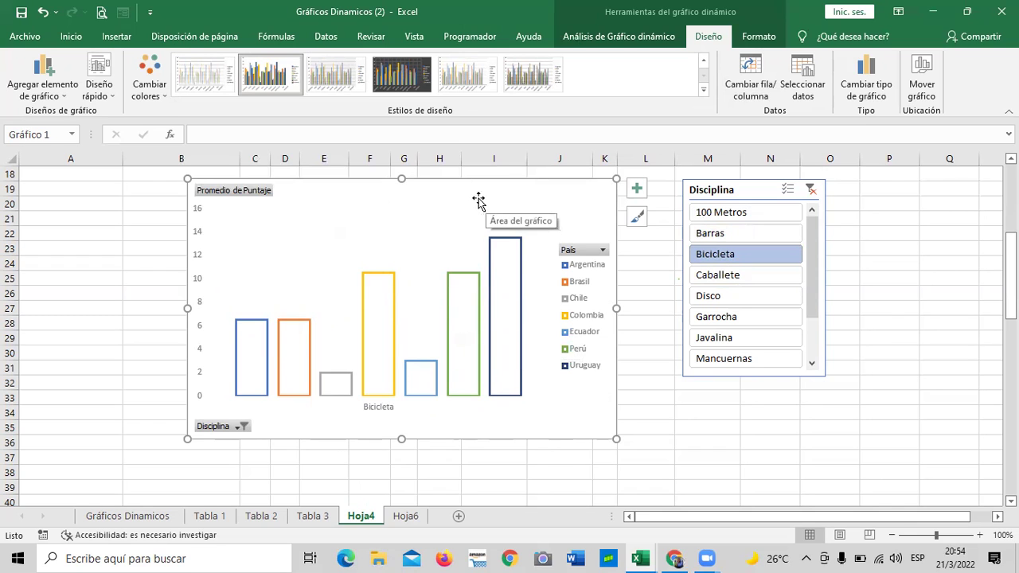
left_click(725, 295)
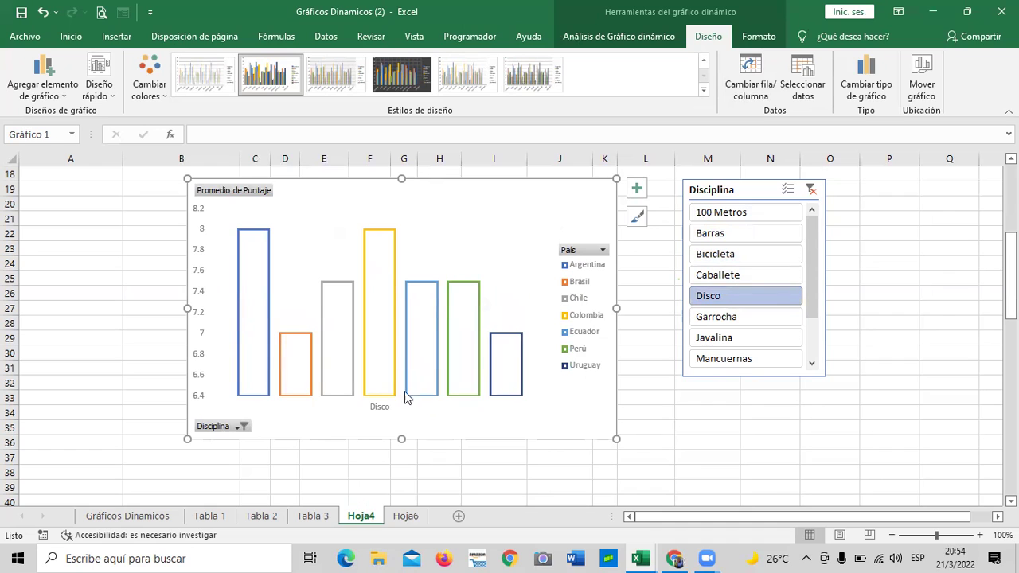
Compare the countries' Disco columns and switch the chart's rows and columns back to countries on the horizontal axis
mouse_move(390, 241)
mouse_move(511, 384)
mouse_move(248, 354)
left_click(767, 70)
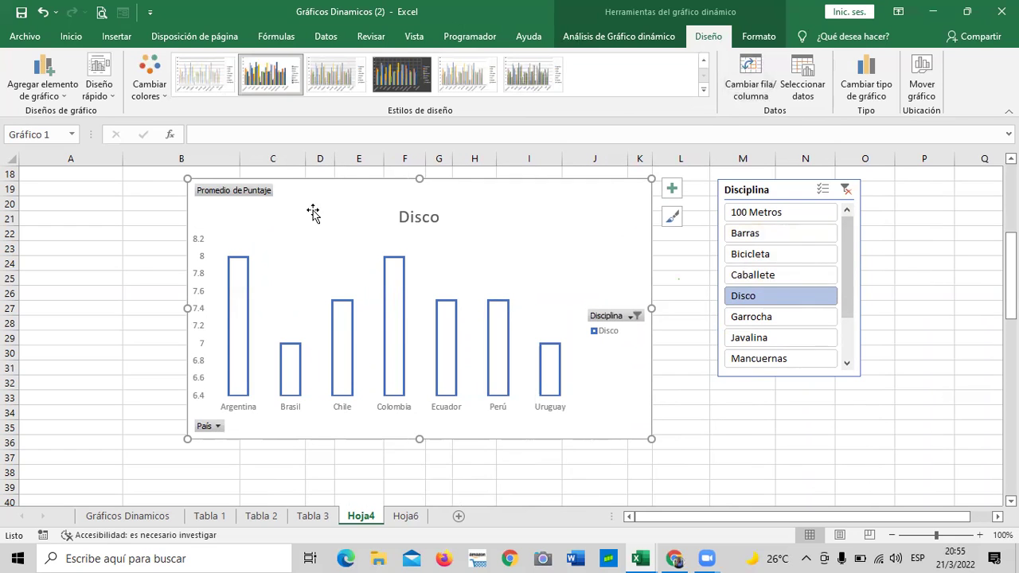
Filter the chart to Patín Carrera and to Piso, and clear the Disciplina filter to show all disciplines
scroll(846, 278, "down", 2)
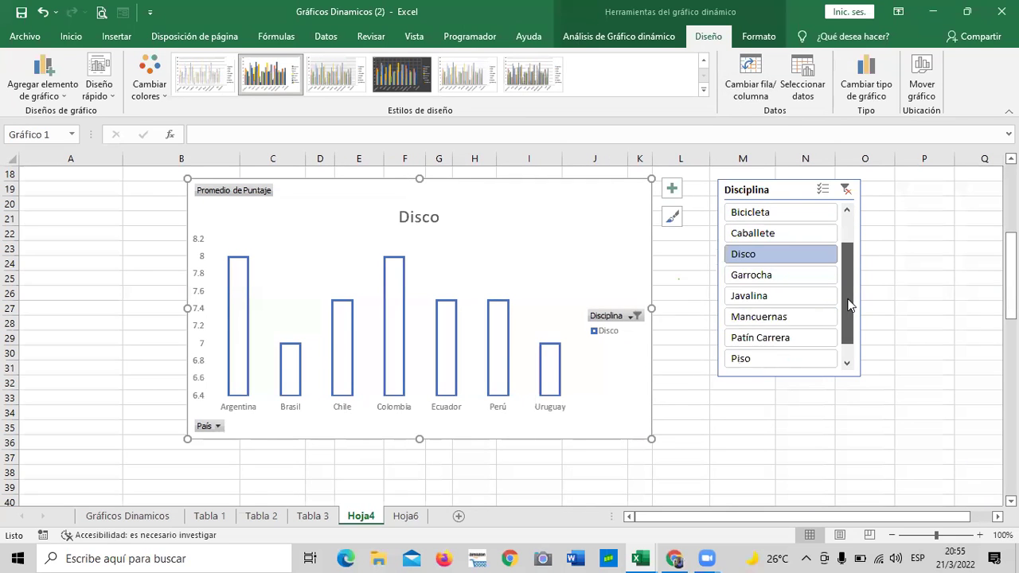
left_click(776, 339)
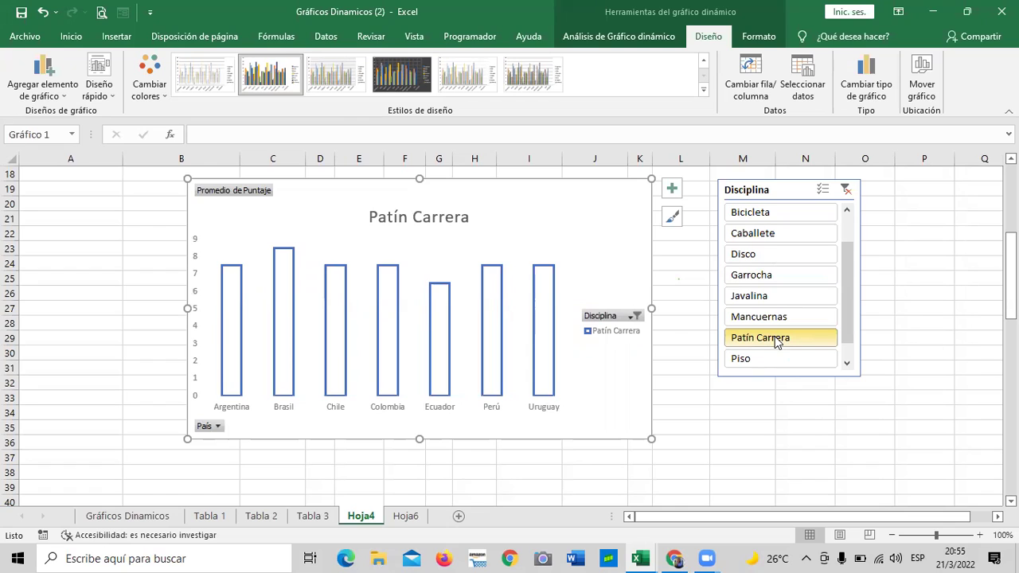
left_click(744, 358)
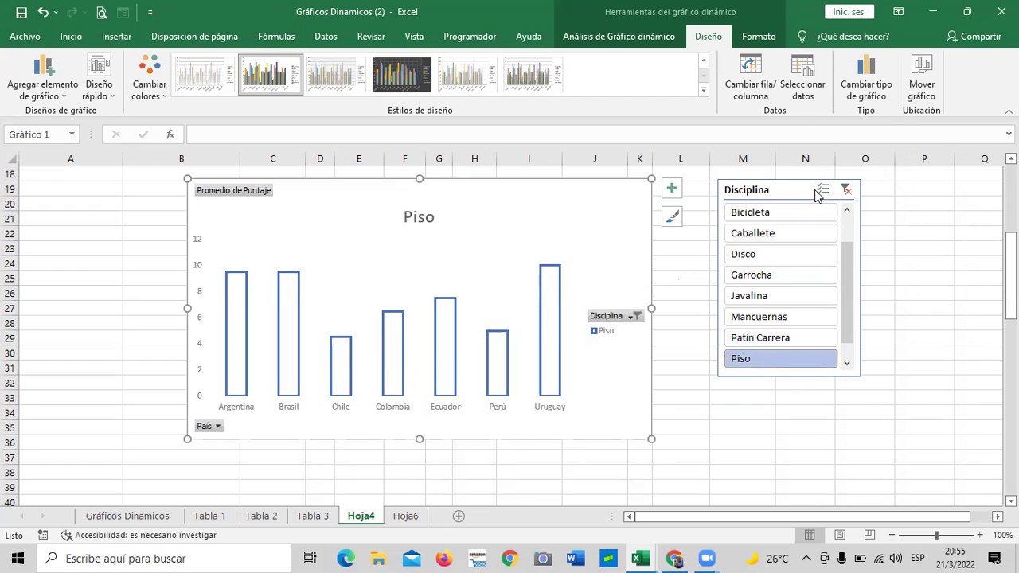
left_click(846, 190)
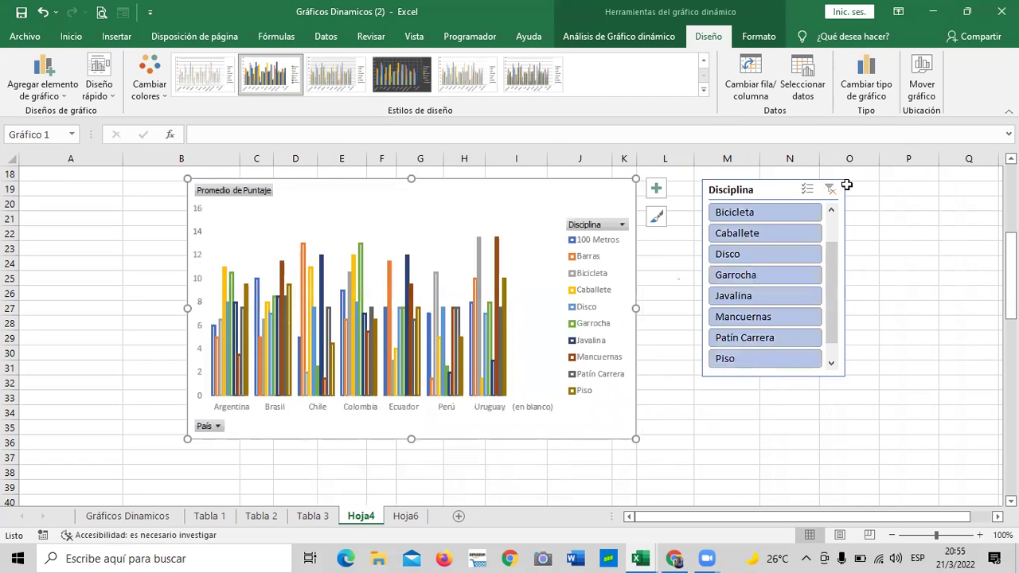
Delete the Disciplina slicer from the sheet
left_click(766, 189)
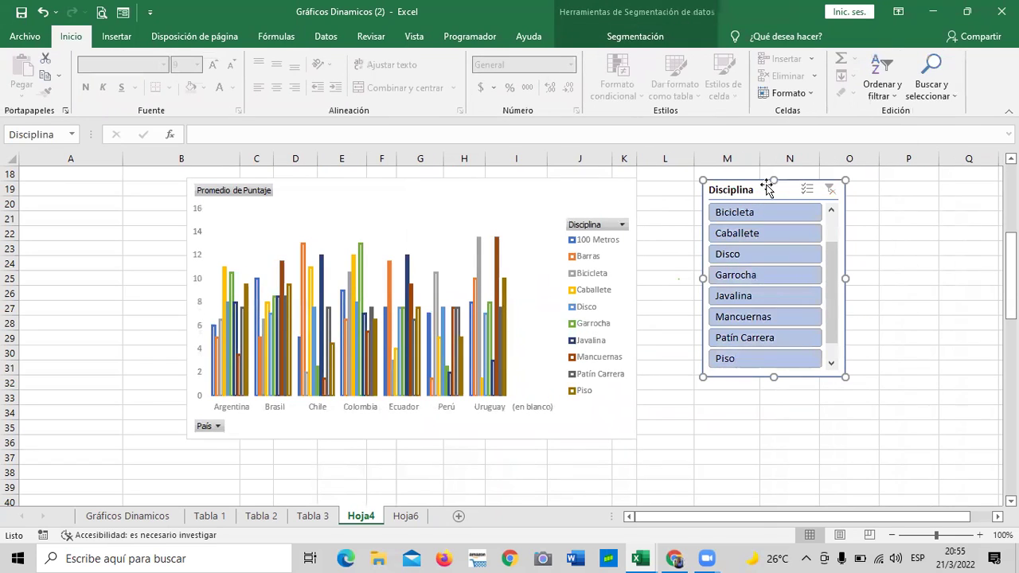
key("Delete")
left_click(762, 280)
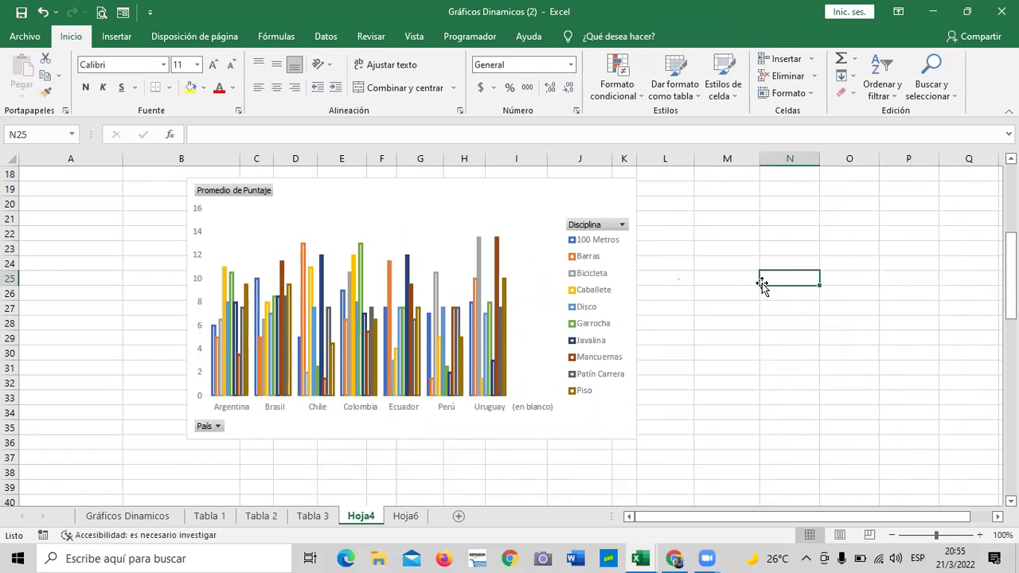
Insert a slicer for the Competidor field from the pivot chart and move it to the empty cells just right of the chart
left_click(450, 208)
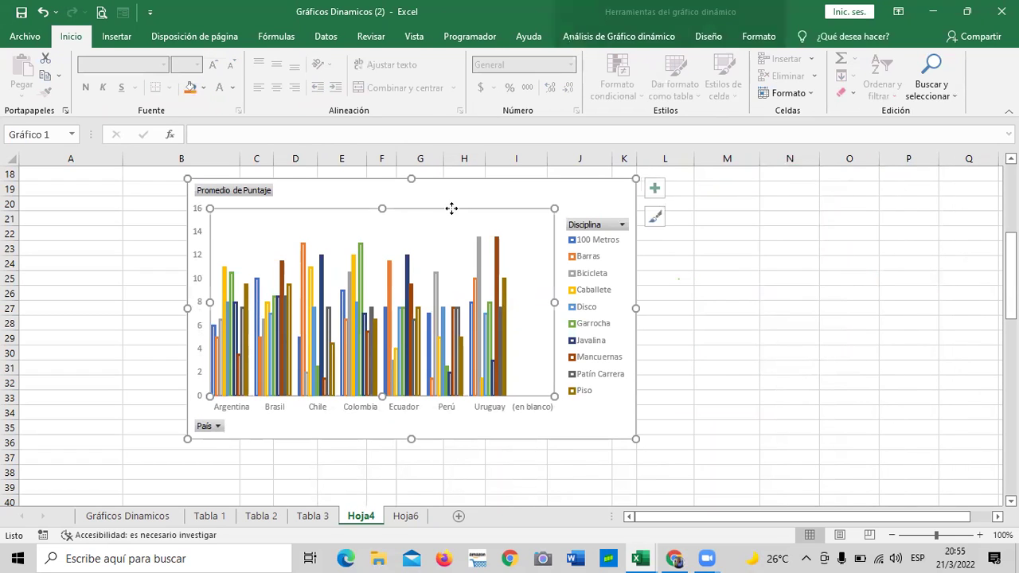
left_click(642, 36)
left_click(434, 60)
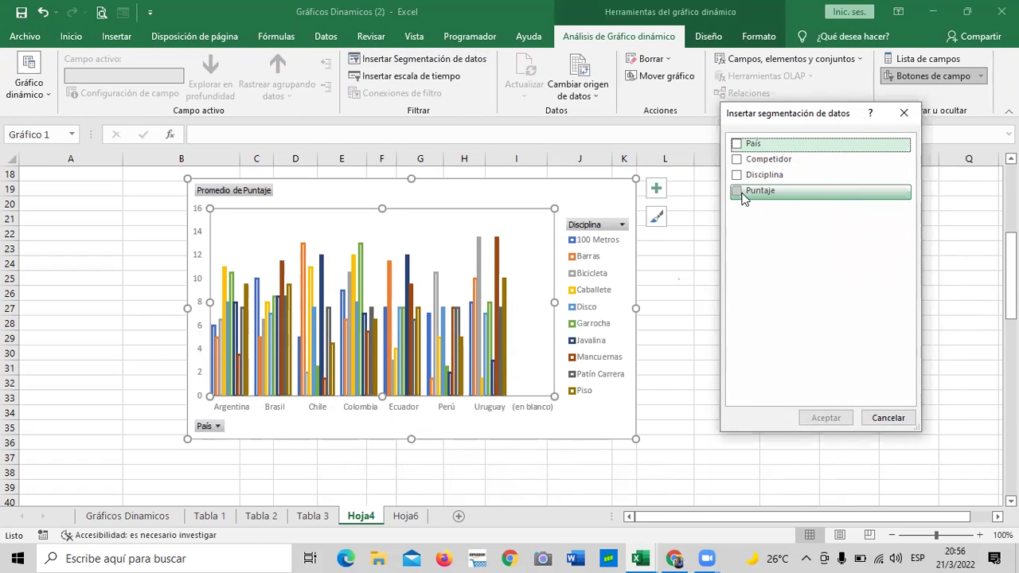
left_click(739, 159)
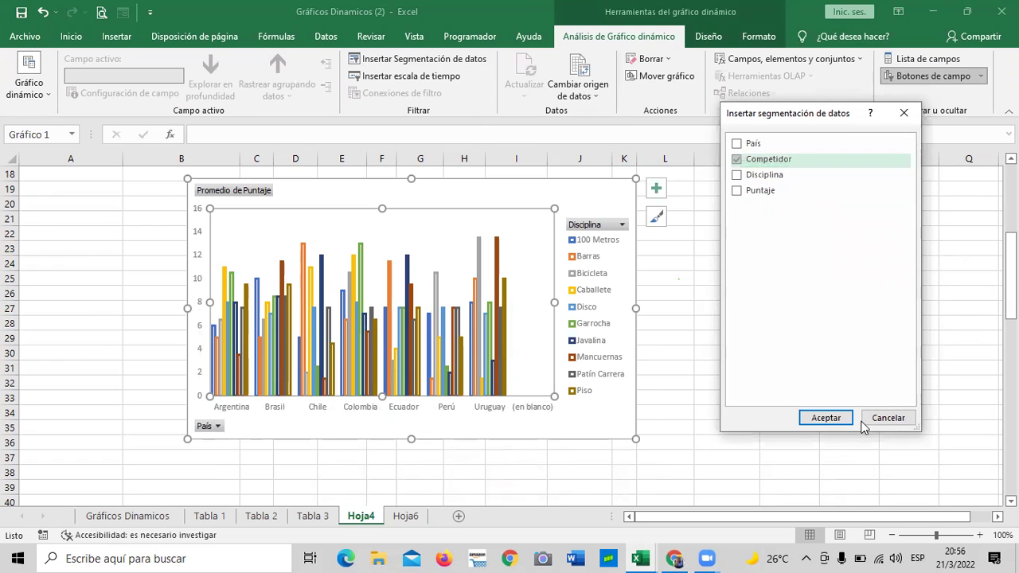
left_click(830, 417)
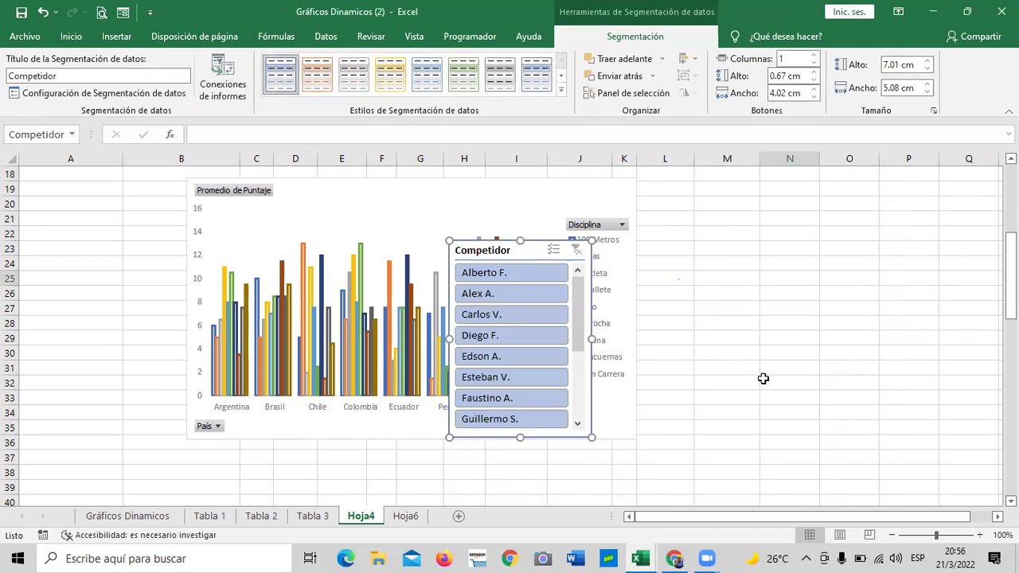
left_click_drag(522, 246, 763, 204)
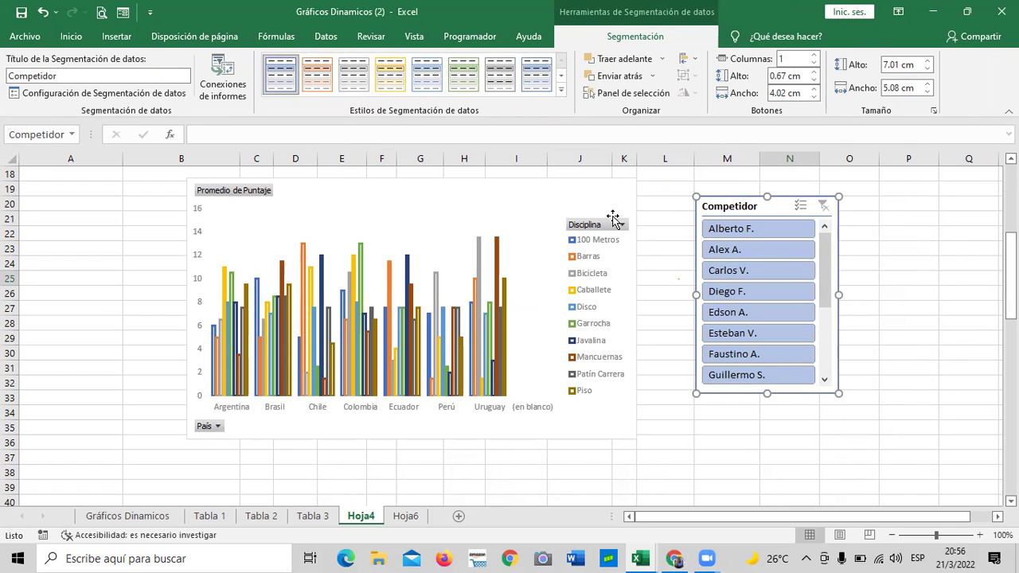
Use the Competidor slicer to filter the chart to the first, second, third, seventh, eighth and thirteenth competitors in turn
left_click(759, 228)
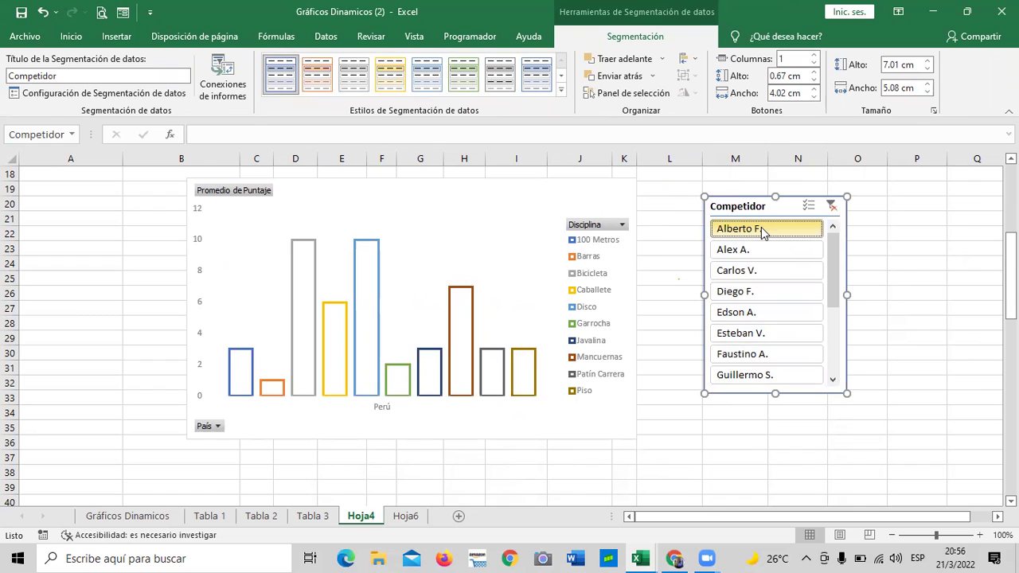
left_click(744, 251)
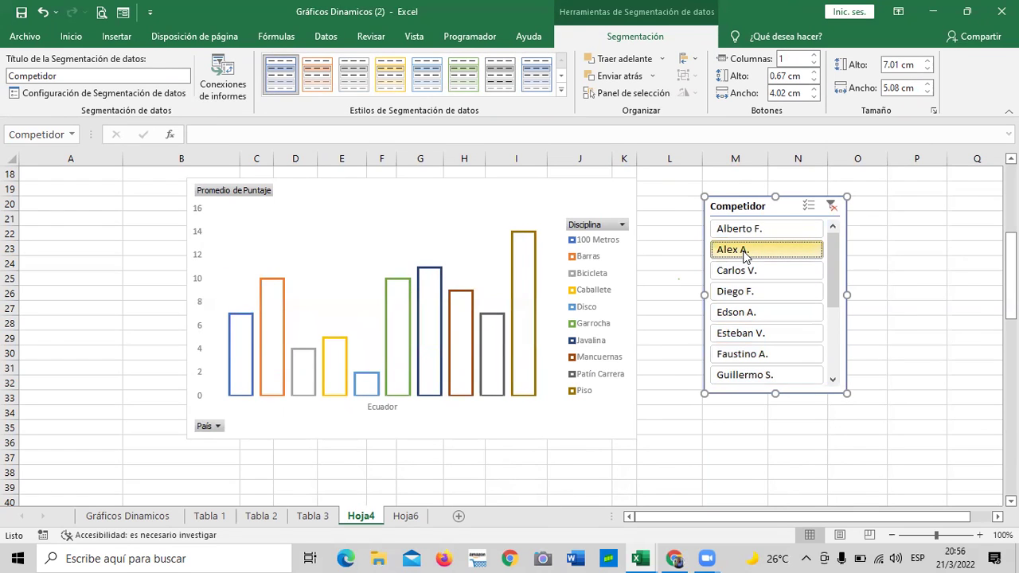
left_click(748, 272)
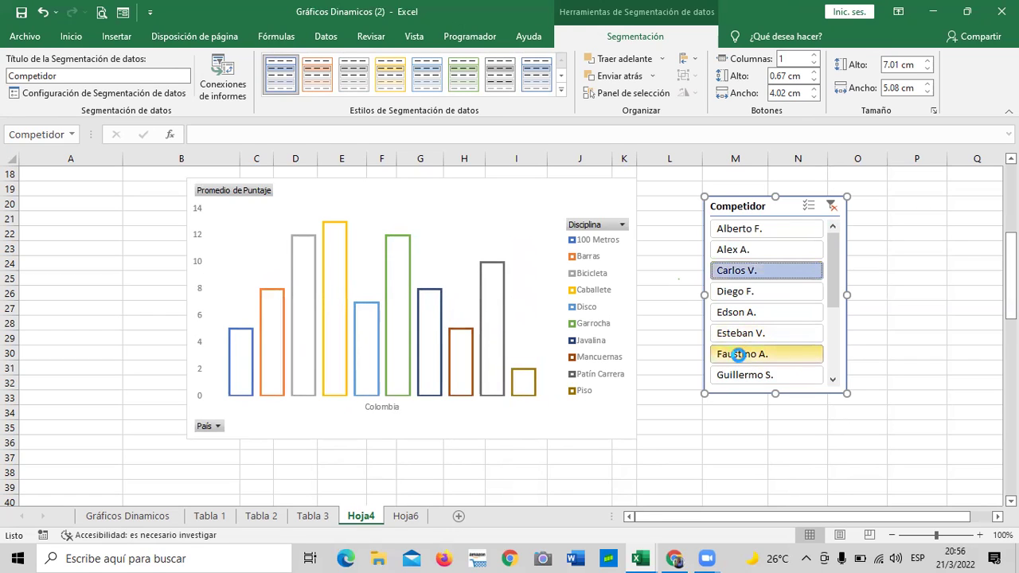
left_click(740, 358)
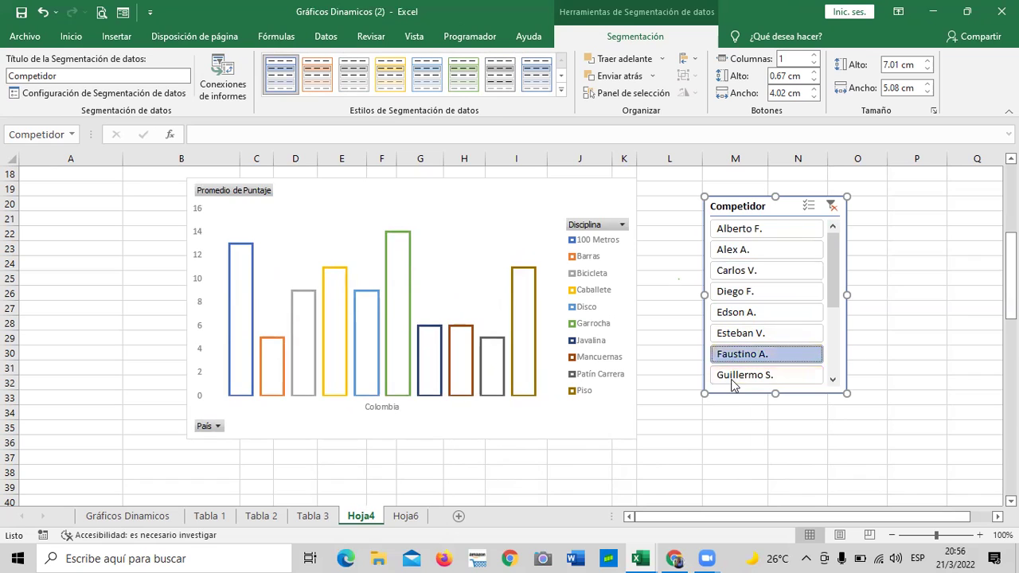
left_click(734, 377)
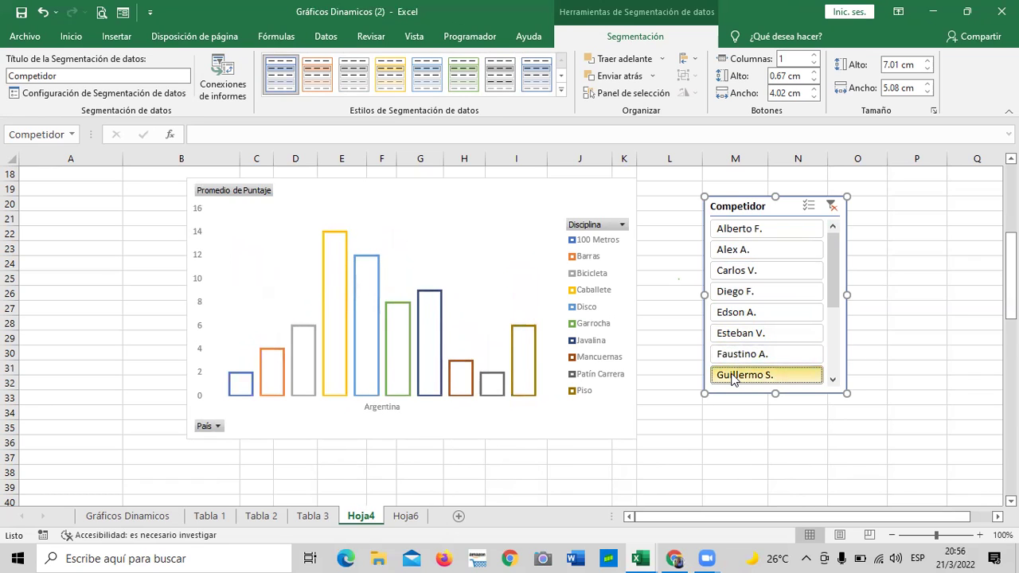
left_click_drag(832, 279, 828, 336)
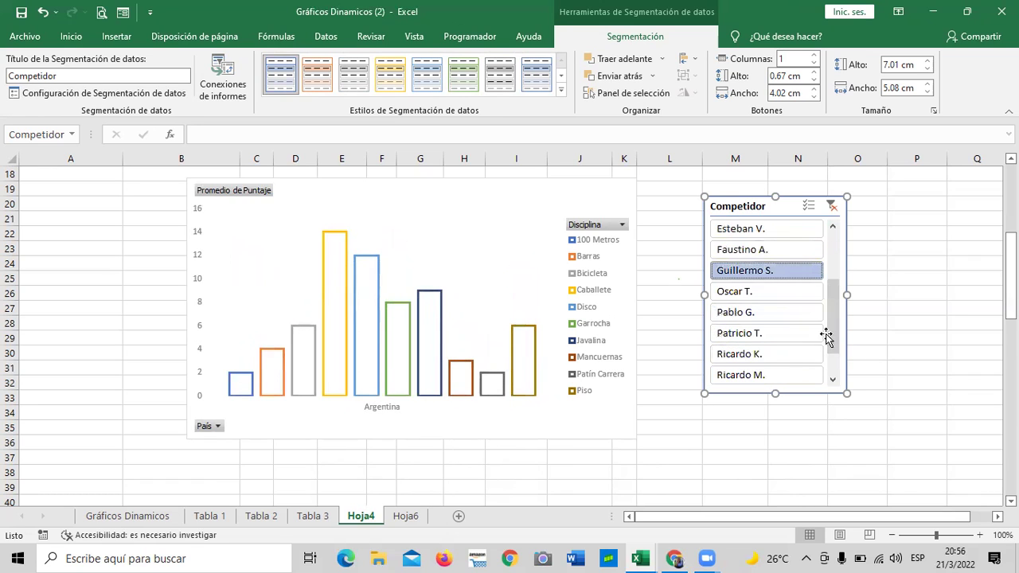
left_click(740, 375)
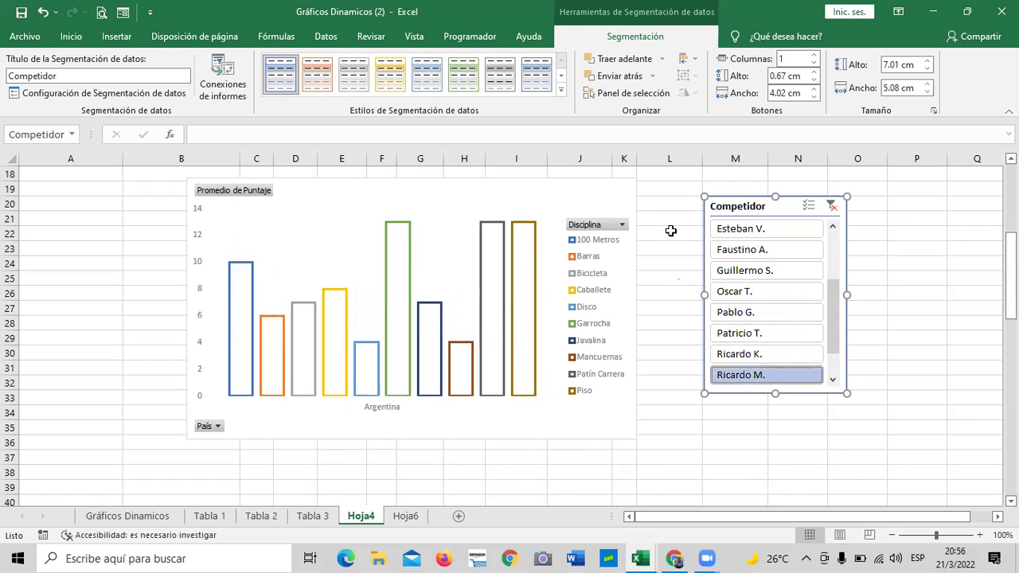
Delete the Competidor slicer from the sheet
left_click(782, 205)
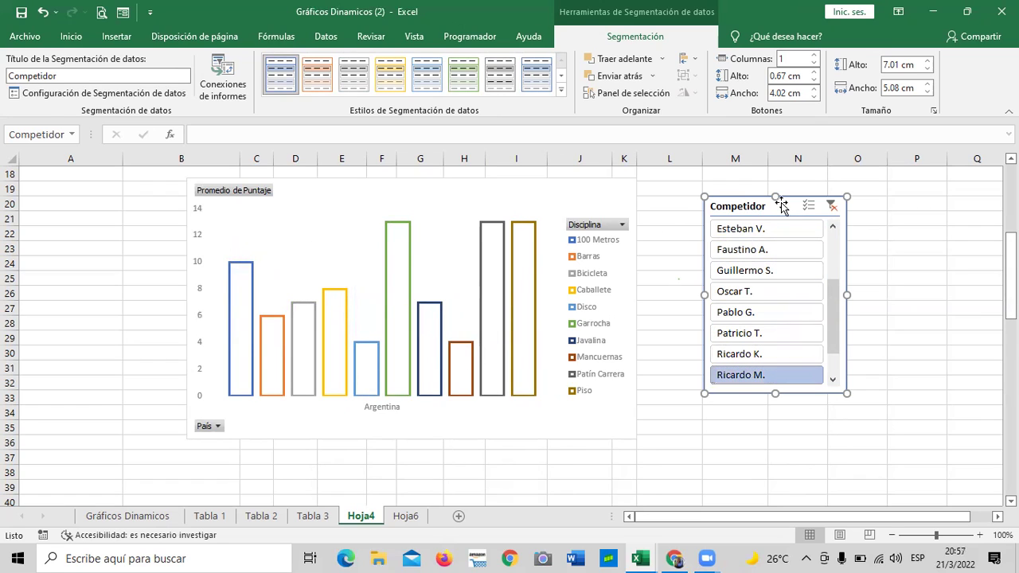
key("Delete")
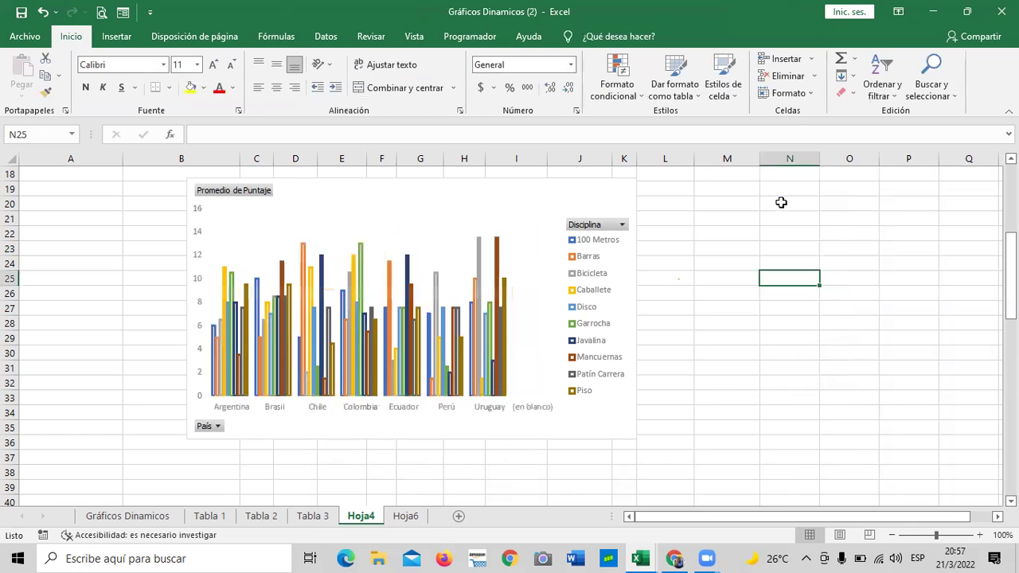
Look at the filter tools for inserting slicers and timelines, first for the pivot table and then for the pivot chart
scroll(767, 353, "up", 6)
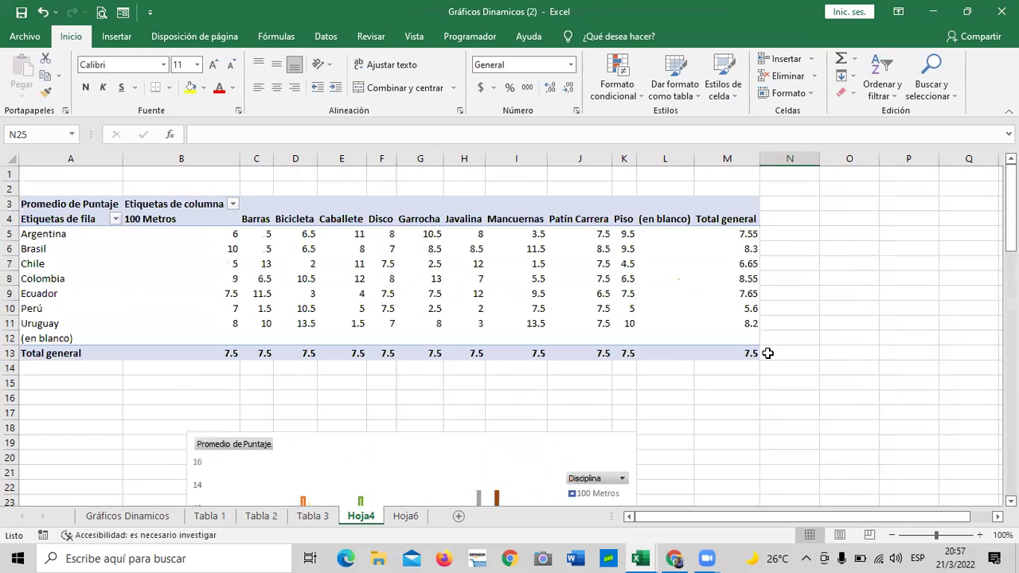
left_click(551, 245)
mouse_move(551, 246)
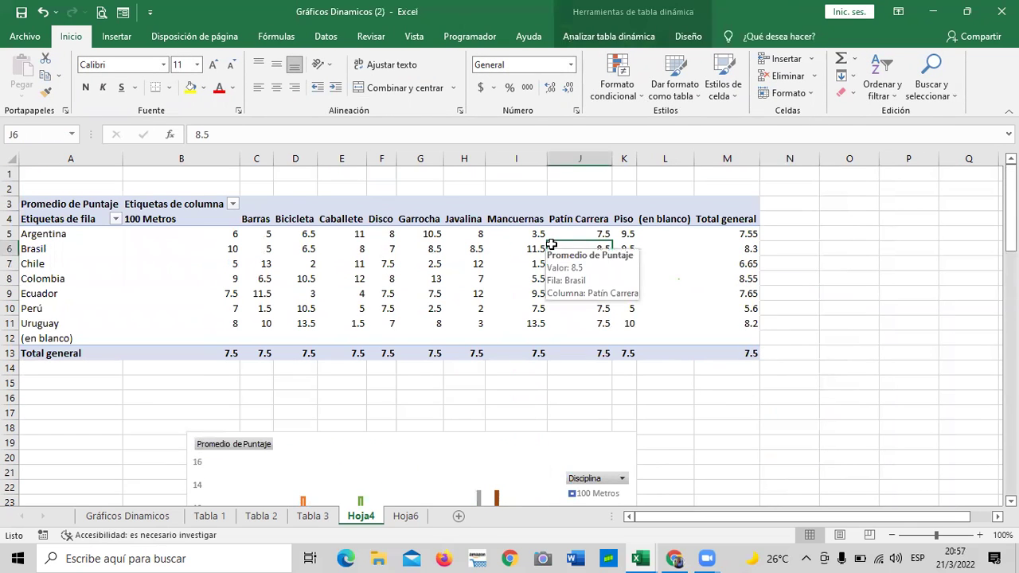
left_click(448, 336)
scroll(589, 465, "down", 1)
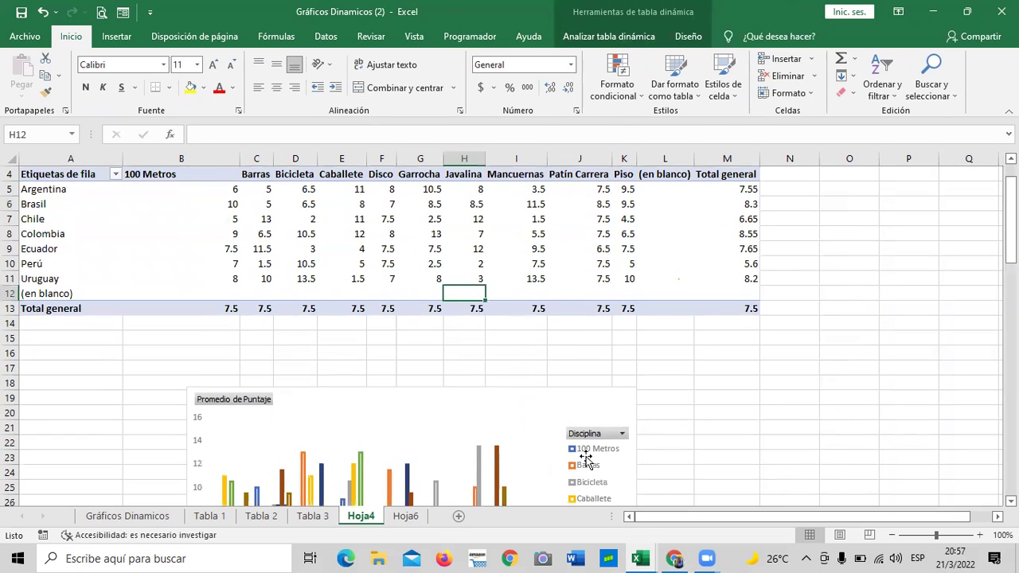
left_click(615, 33)
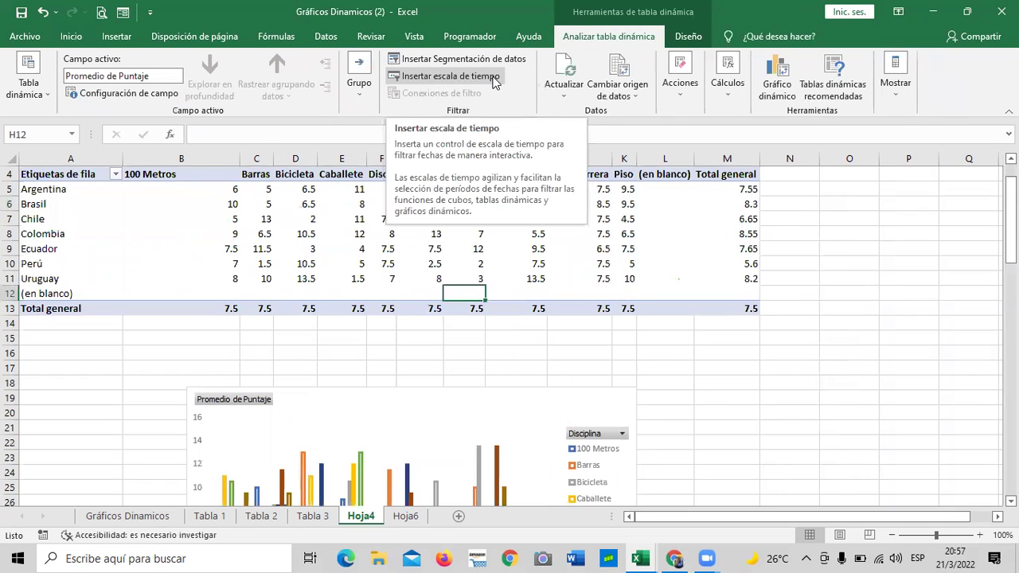
scroll(642, 421, "down", 5)
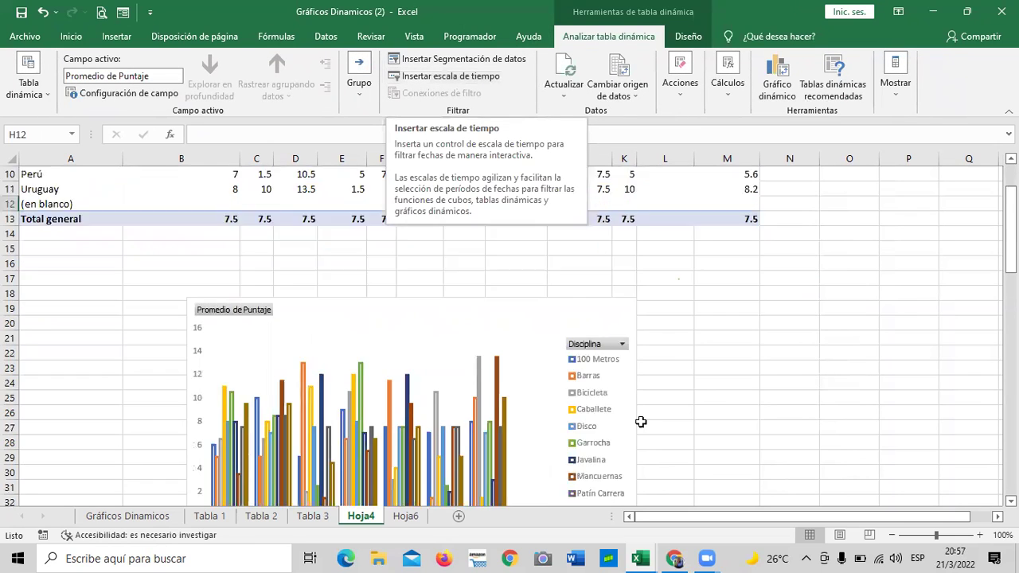
left_click(514, 230)
left_click(647, 35)
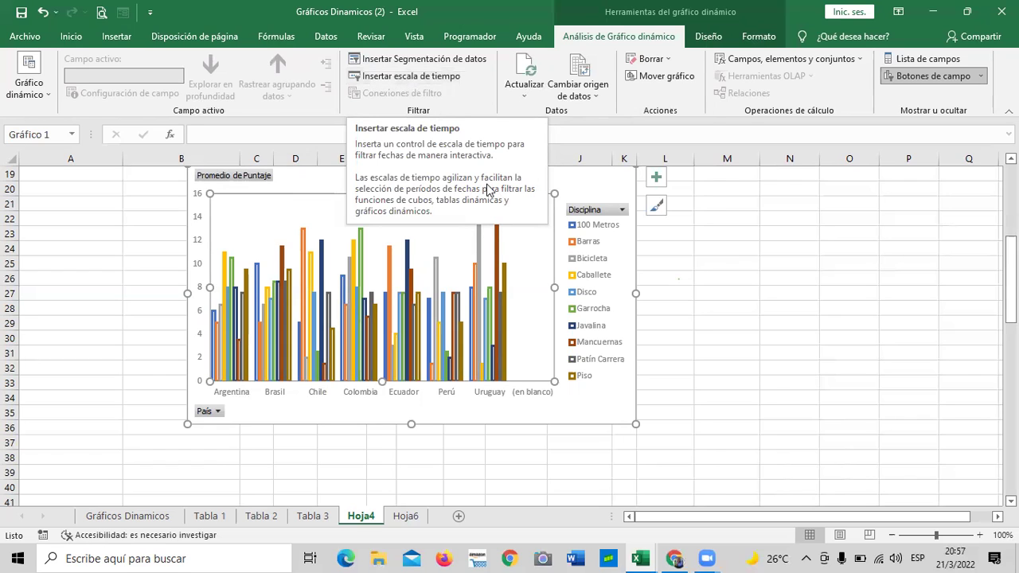
Examine the average Puntaje by country and discipline in the pivot table and the unfiltered pivot chart
left_click(592, 417)
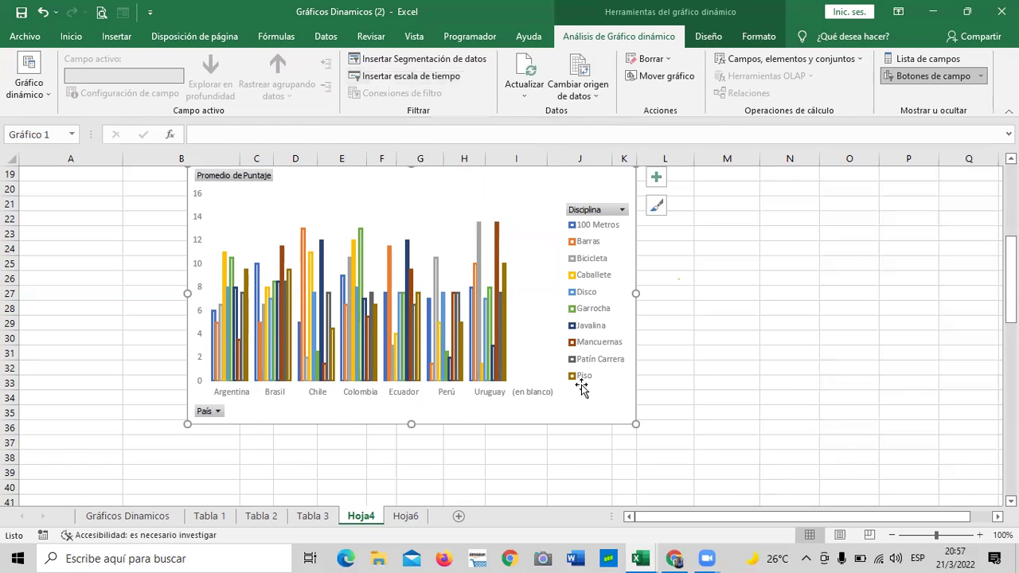
scroll(582, 389, "up", 1)
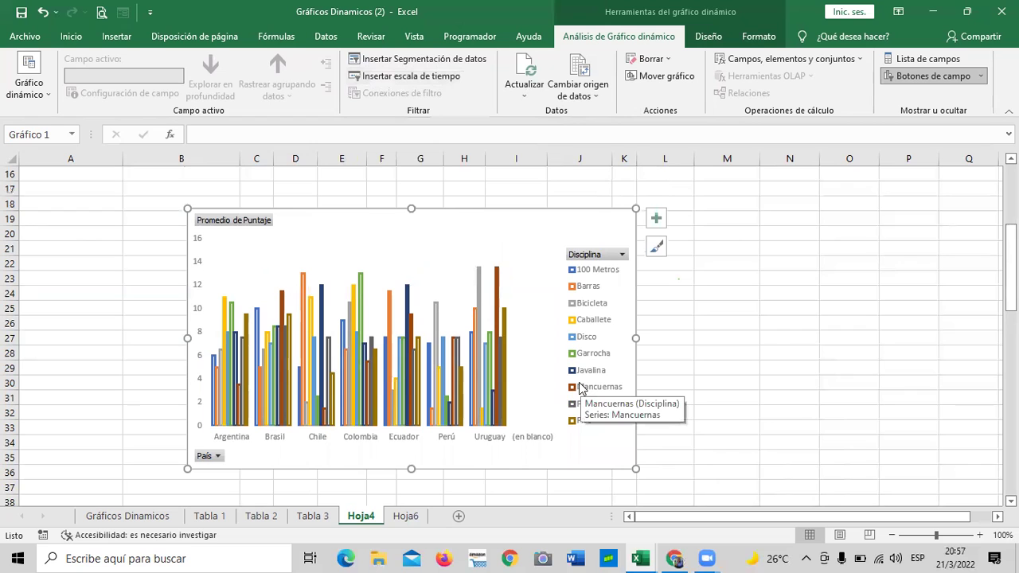
scroll(518, 379, "up", 3)
scroll(518, 380, "up", 2)
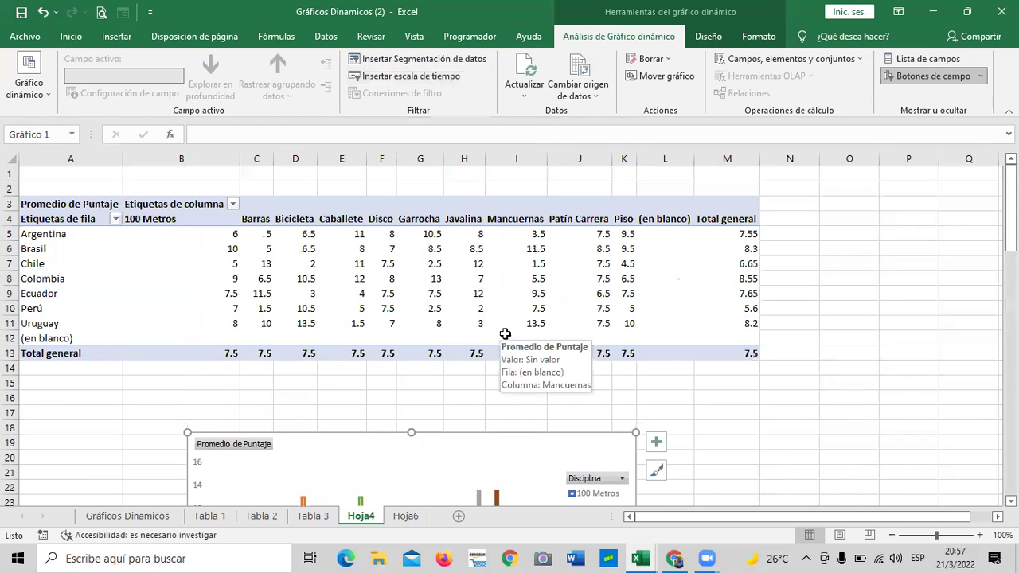
scroll(506, 335, "down", 2)
scroll(506, 337, "down", 1)
scroll(506, 338, "down", 1)
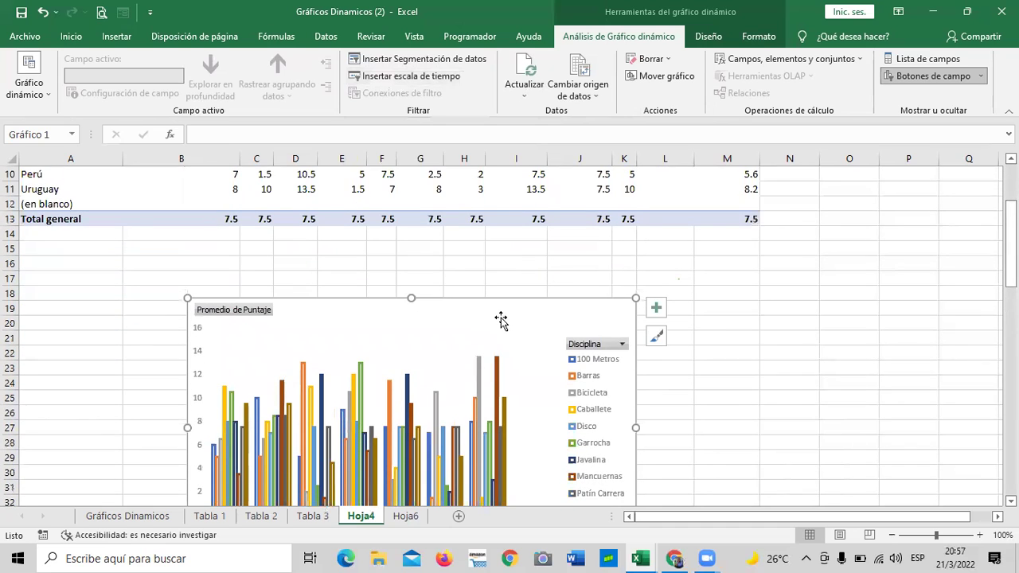
scroll(501, 319, "down", 1)
scroll(337, 432, "down", 2)
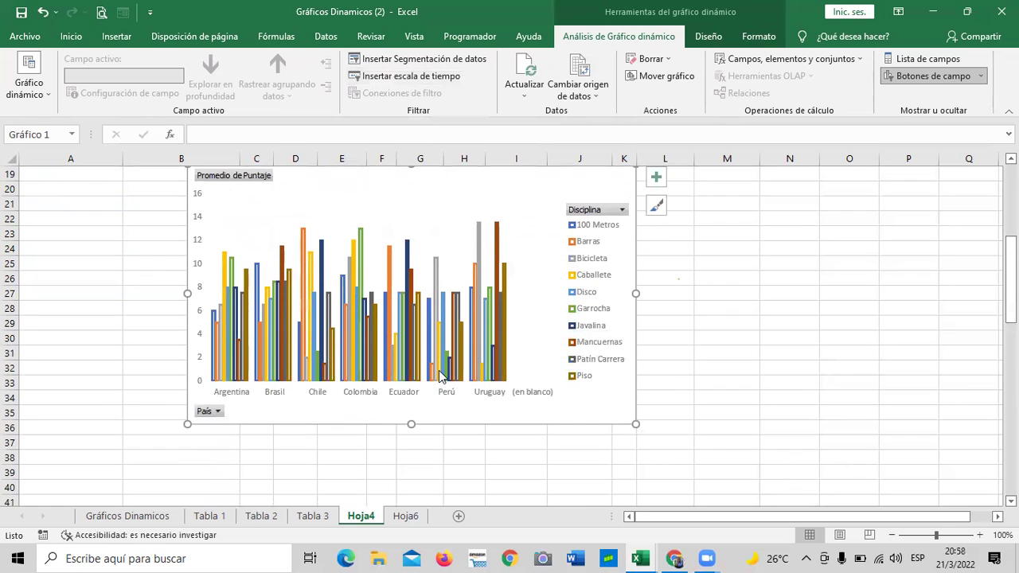
scroll(392, 386, "up", 1)
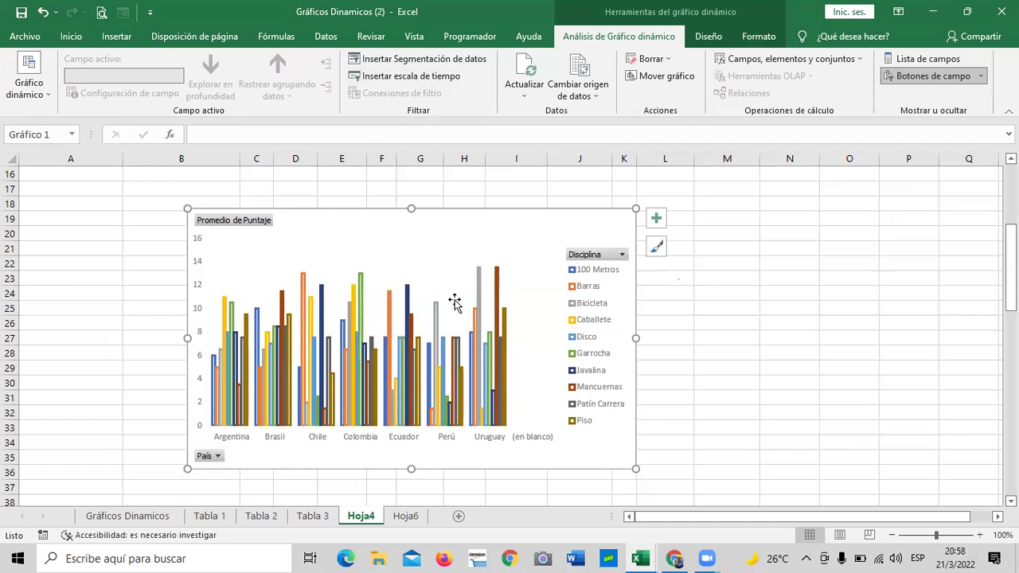
scroll(450, 306, "down", 1)
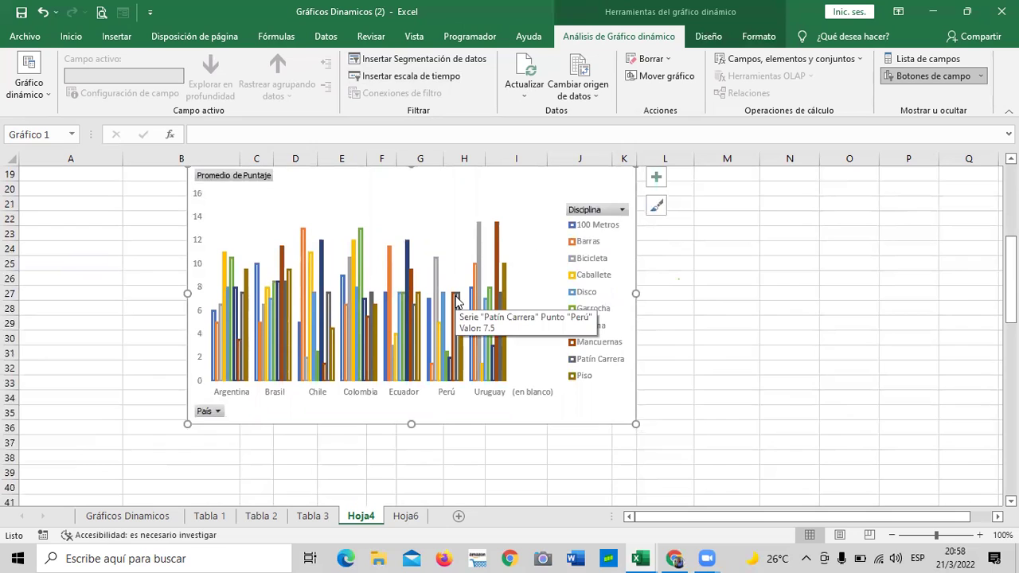
Look over the sorting and filtering options of the chart's Disciplina field without changing them
left_click(620, 209)
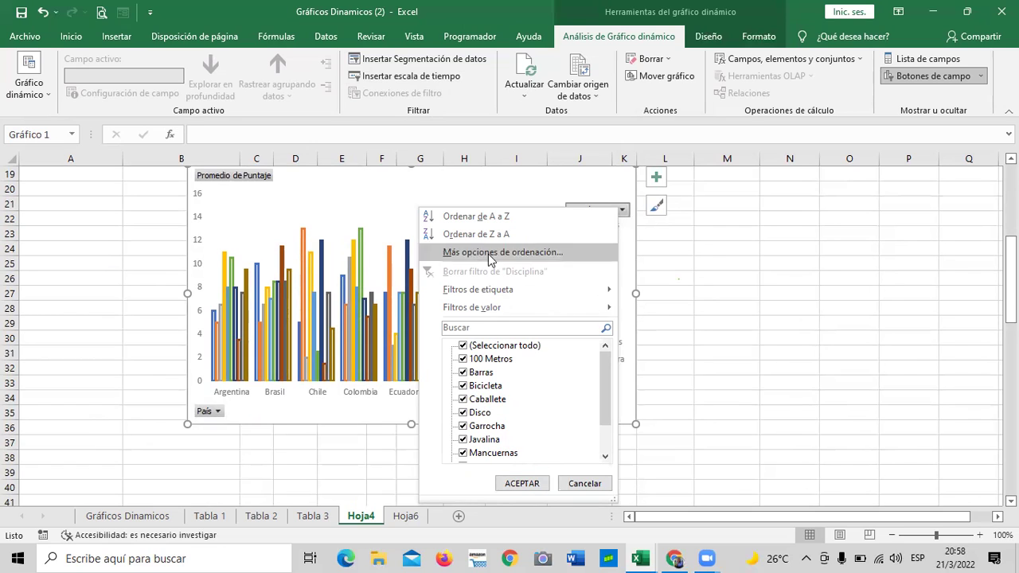
left_click(712, 368)
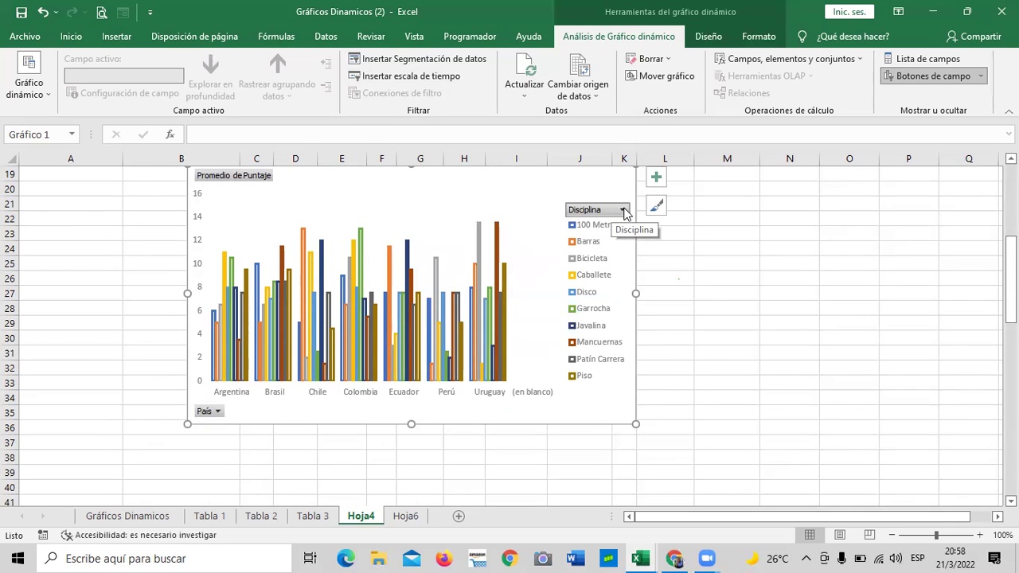
left_click(623, 210)
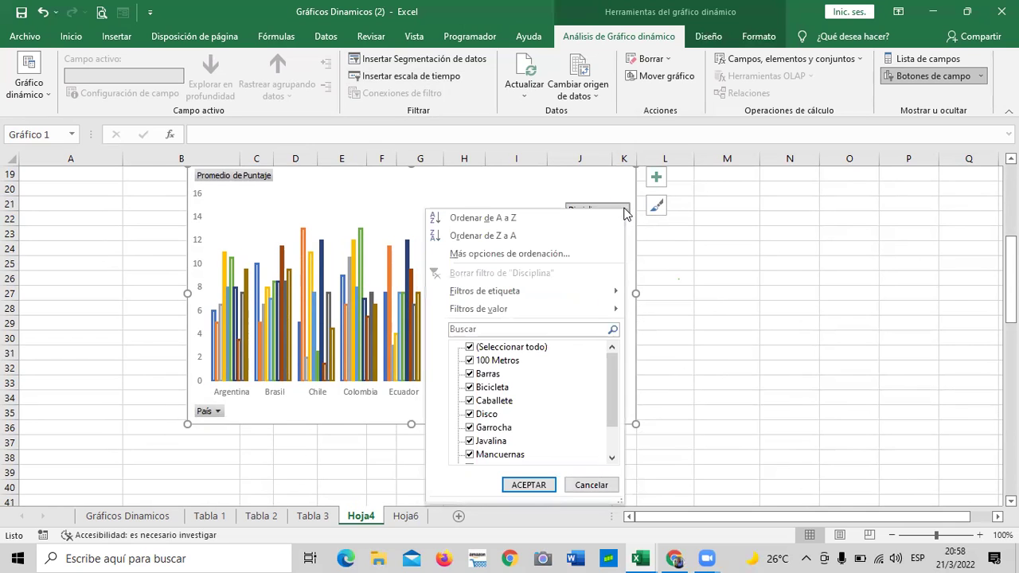
left_click(752, 316)
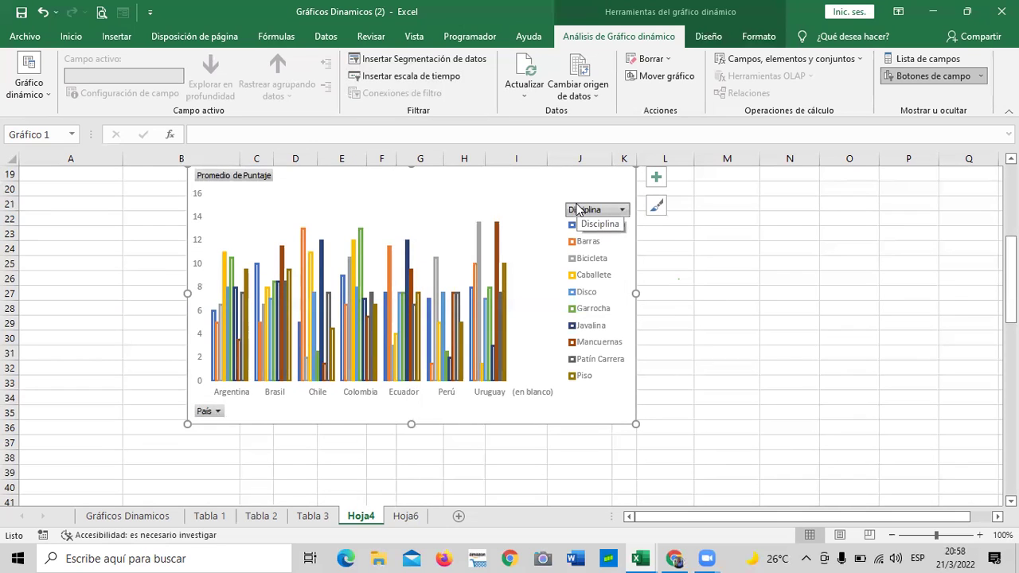
Filter the pivot chart's País field to show only Brasil and view its columns by discipline
left_click(218, 411)
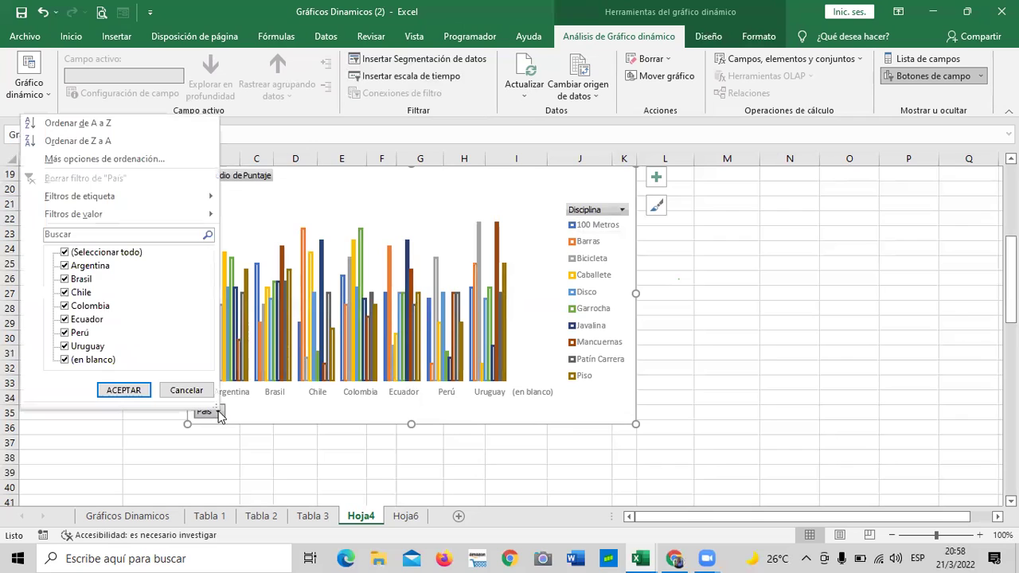
left_click(65, 252)
left_click(65, 278)
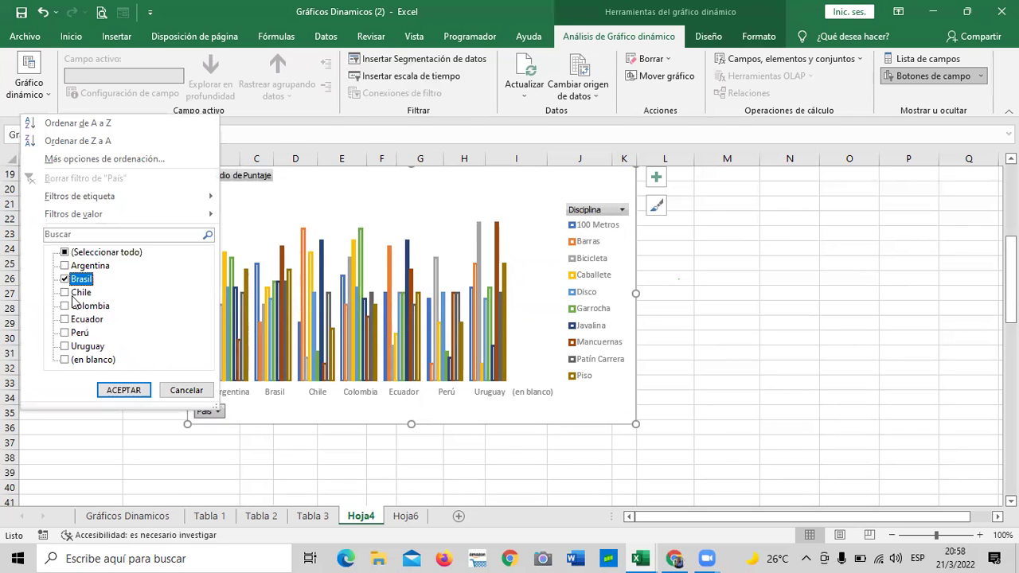
left_click(119, 390)
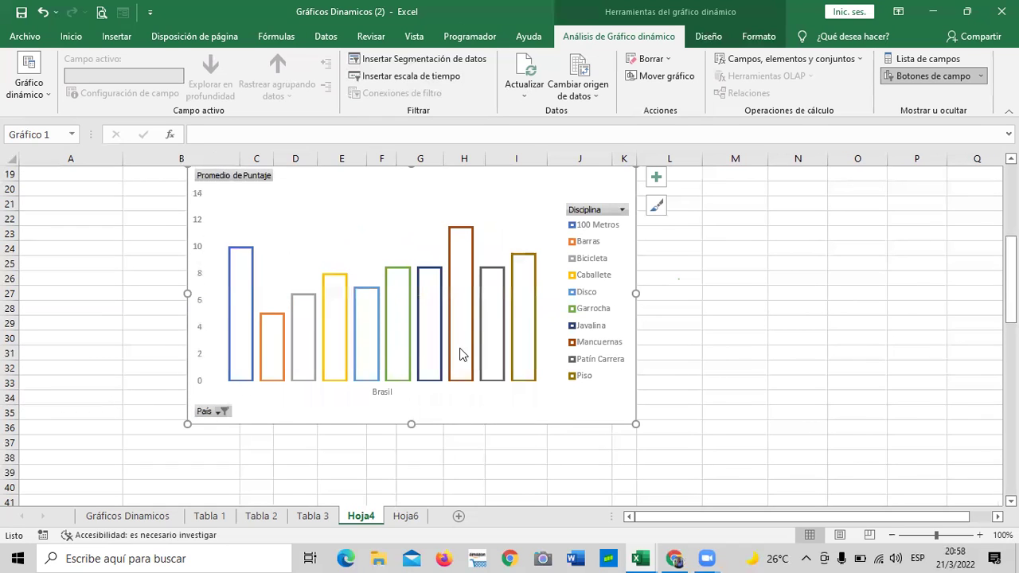
mouse_move(487, 288)
scroll(516, 342, "up", 1)
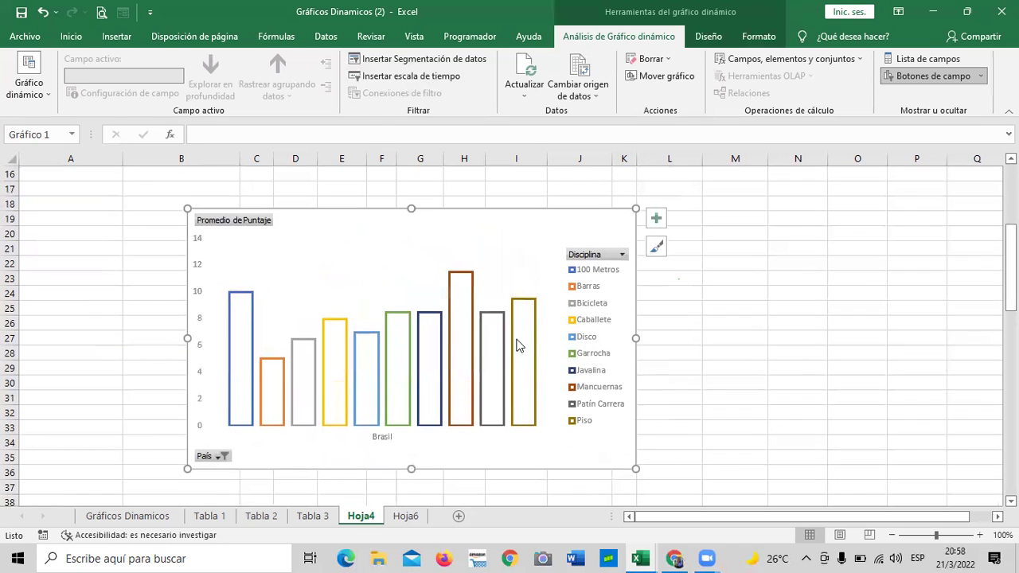
scroll(516, 344, "down", 1)
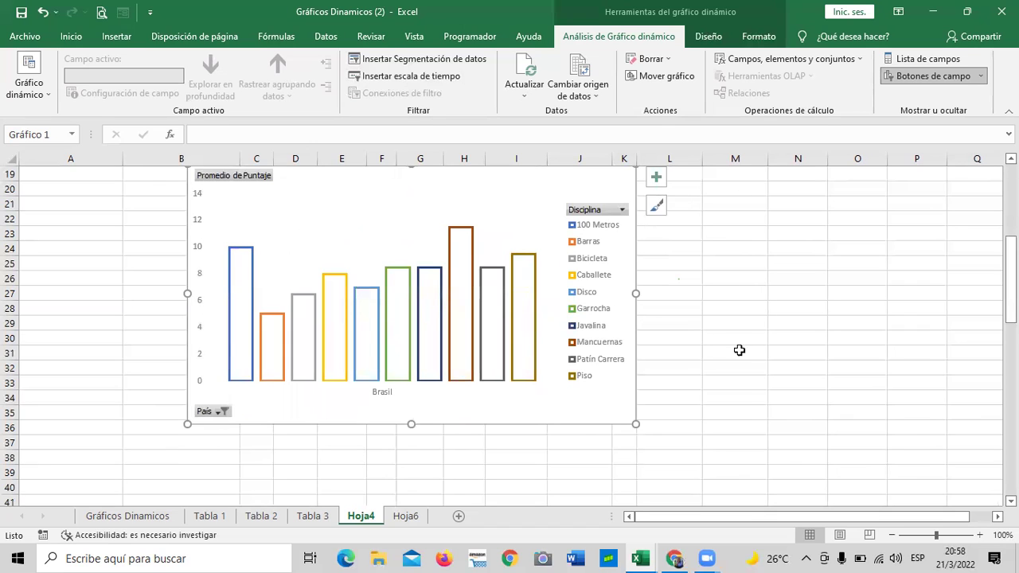
Change the País filter of the pivot chart from Brasil to Colombia and view its columns
left_click(223, 412)
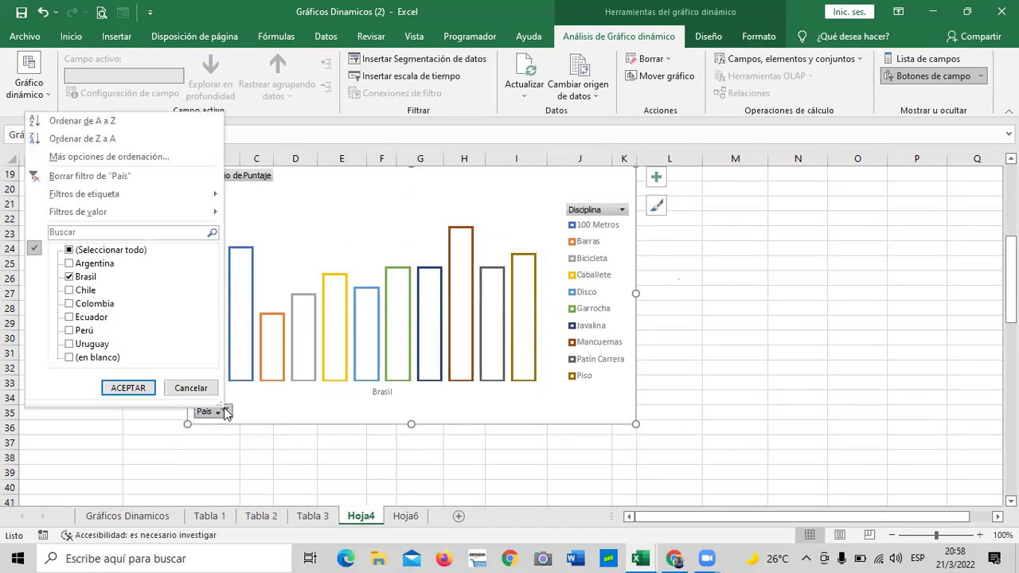
left_click(73, 276)
left_click(69, 303)
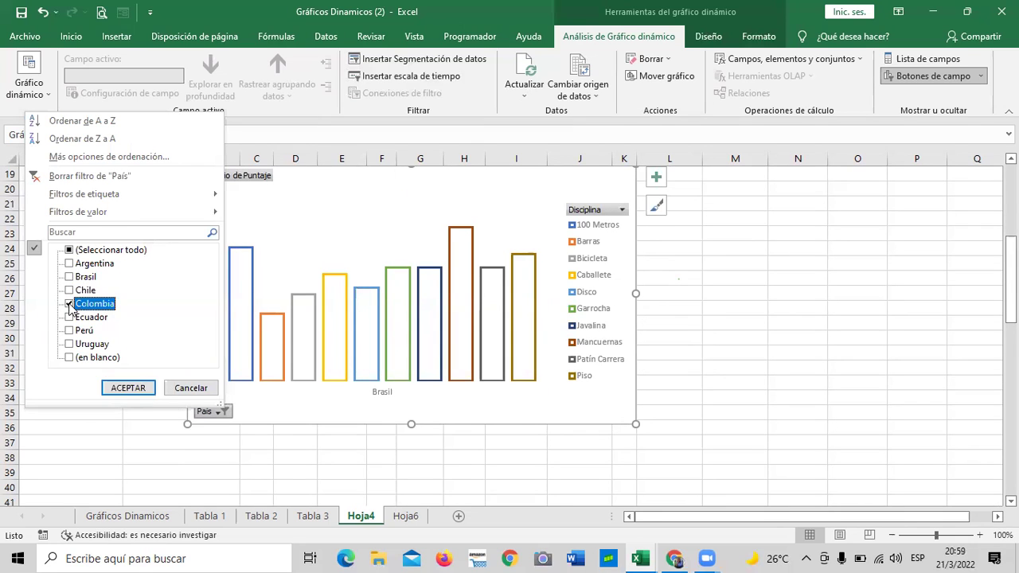
left_click(127, 388)
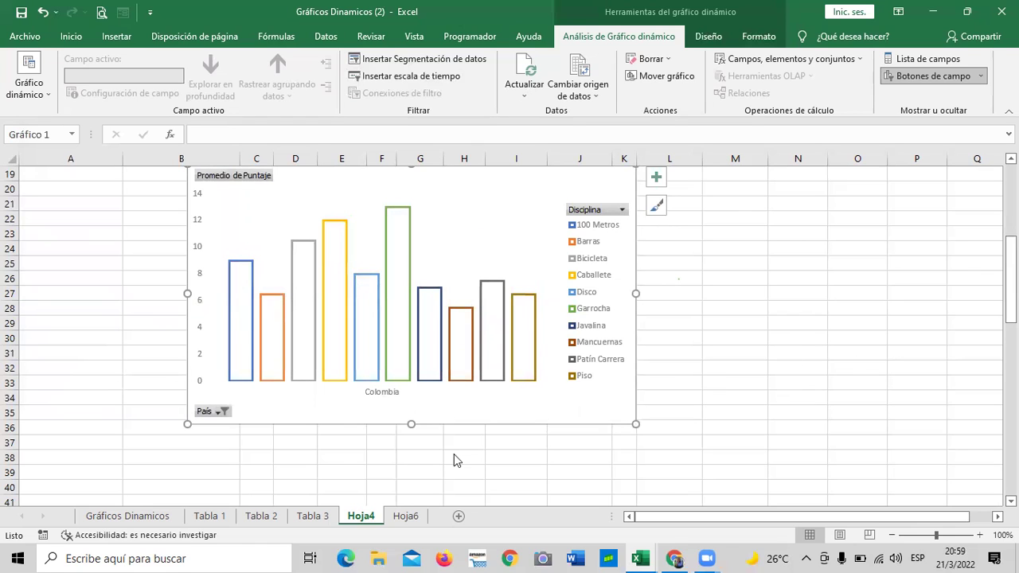
scroll(446, 415, "up", 1)
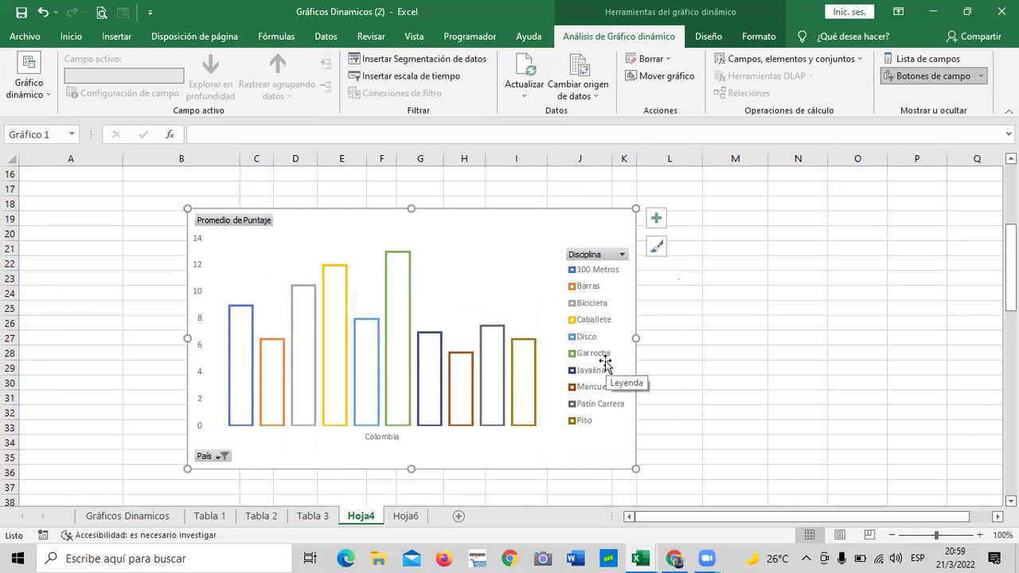
scroll(597, 305, "down", 1)
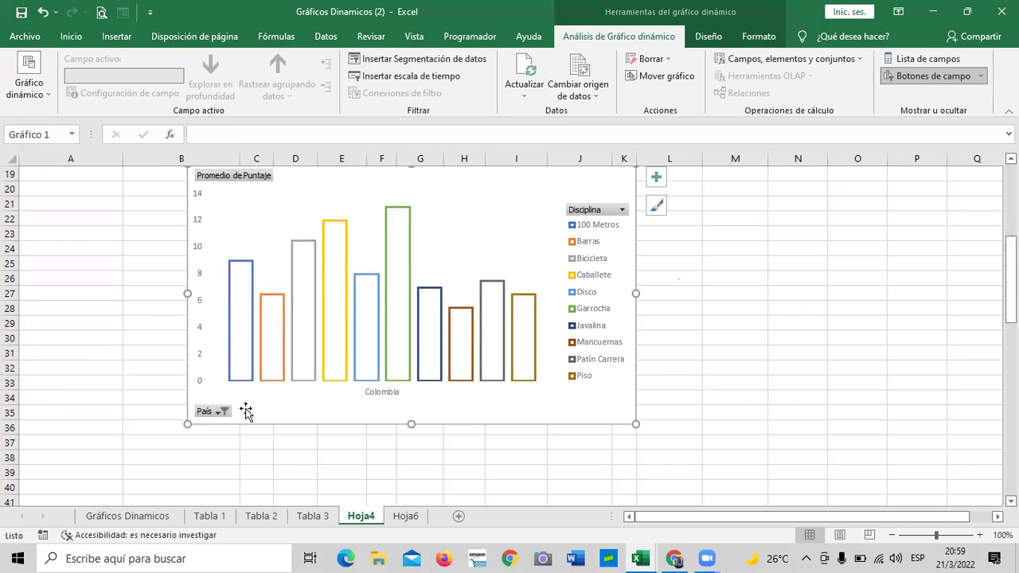
Reset the País filter so the pivot chart includes all countries, and deselect the chart
left_click(222, 411)
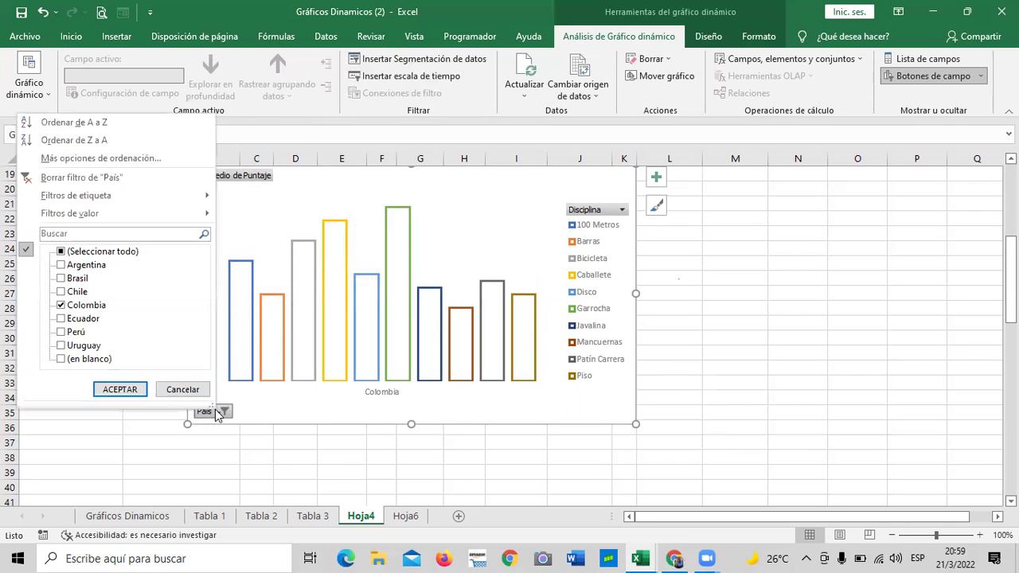
left_click(62, 252)
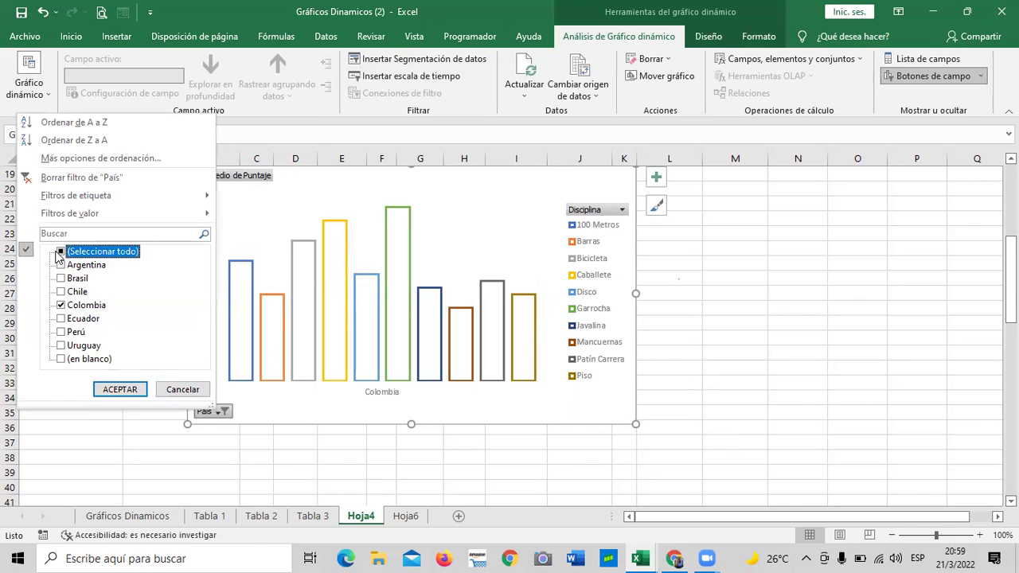
left_click(121, 389)
left_click(767, 396)
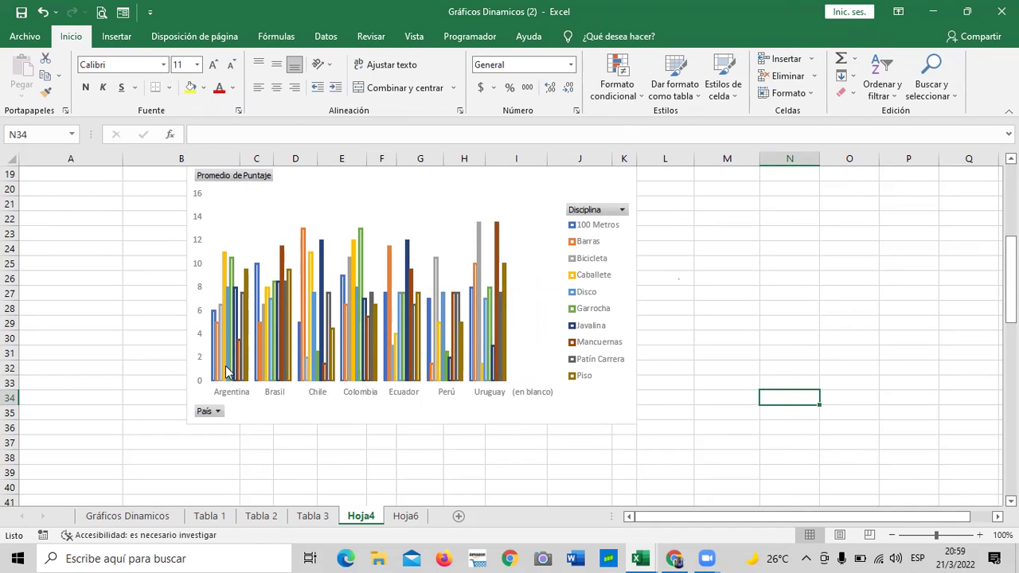
Filter the pivot chart's Disciplina field to show only Caballete, Disco and Garrocha
mouse_move(227, 371)
left_click(620, 210)
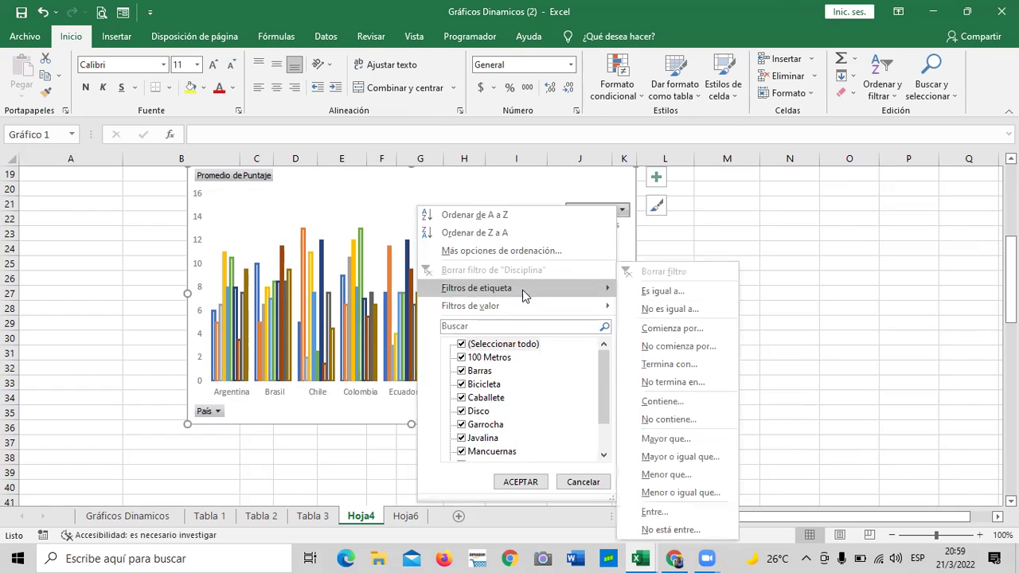
left_click(461, 345)
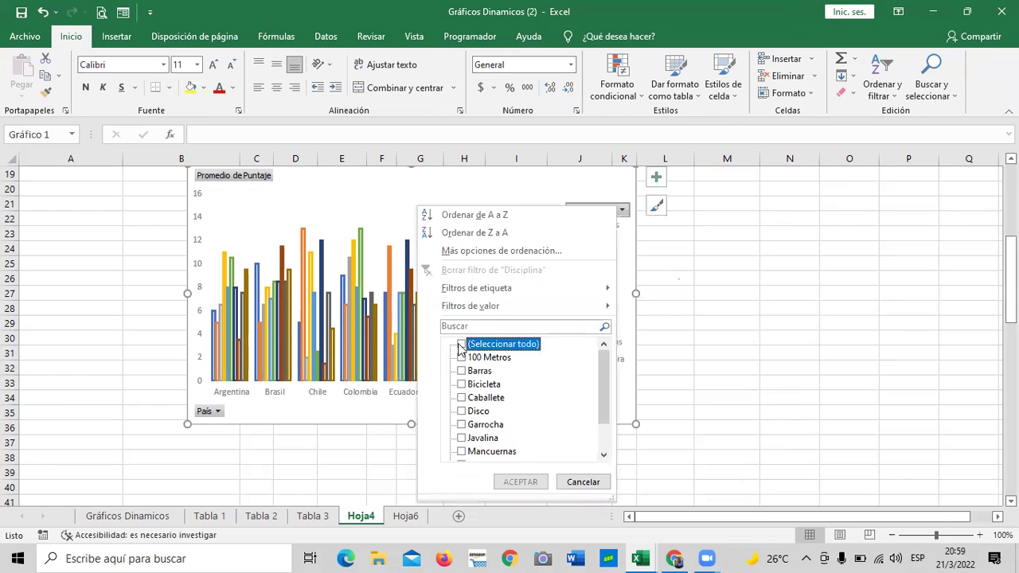
left_click(461, 398)
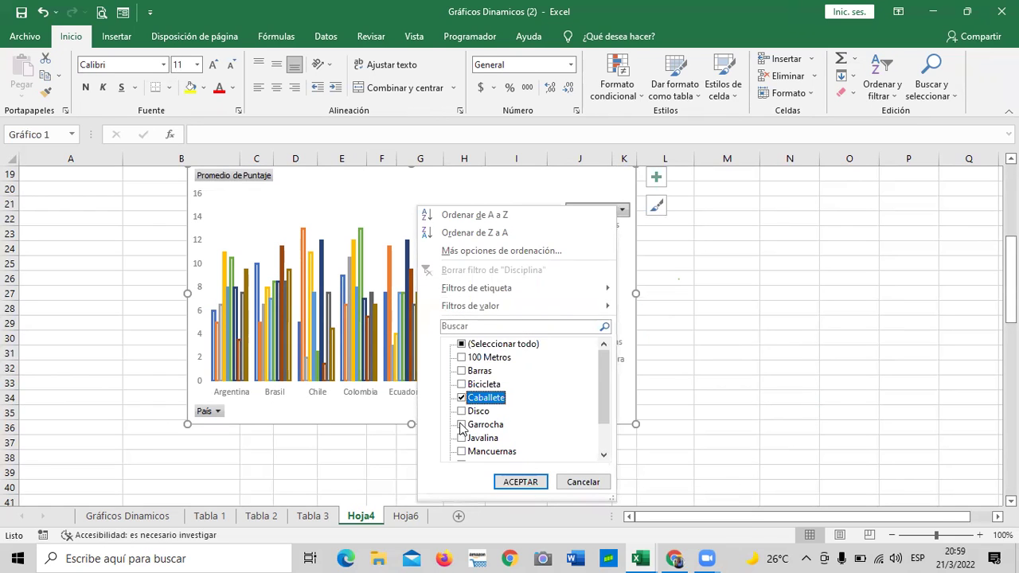
left_click(462, 411)
left_click(462, 424)
left_click(520, 482)
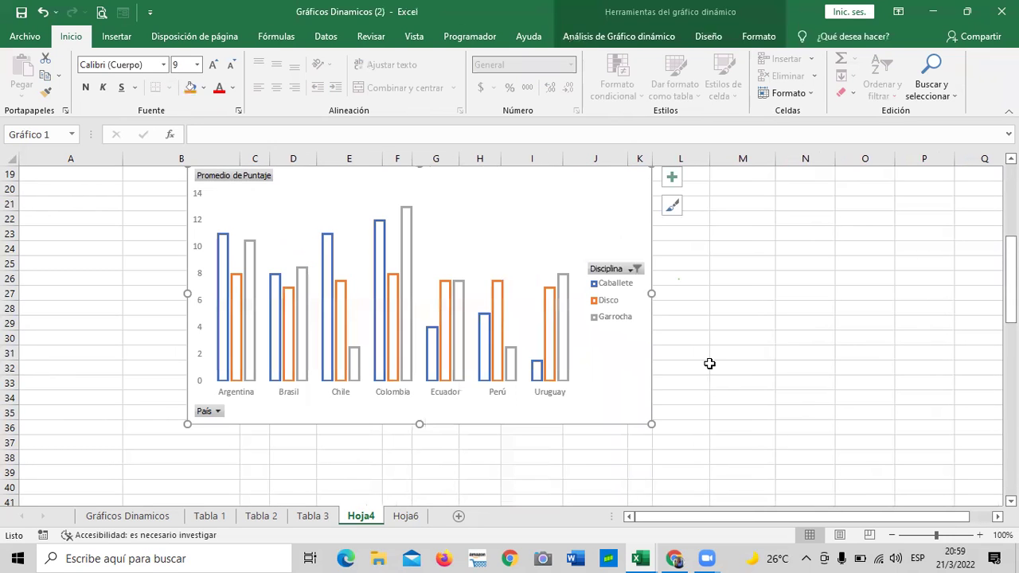
Examine the average scores per country for the three filtered disciplines in both the pivot chart and the pivot table above it
scroll(728, 382, "up", 3)
scroll(728, 382, "down", 1)
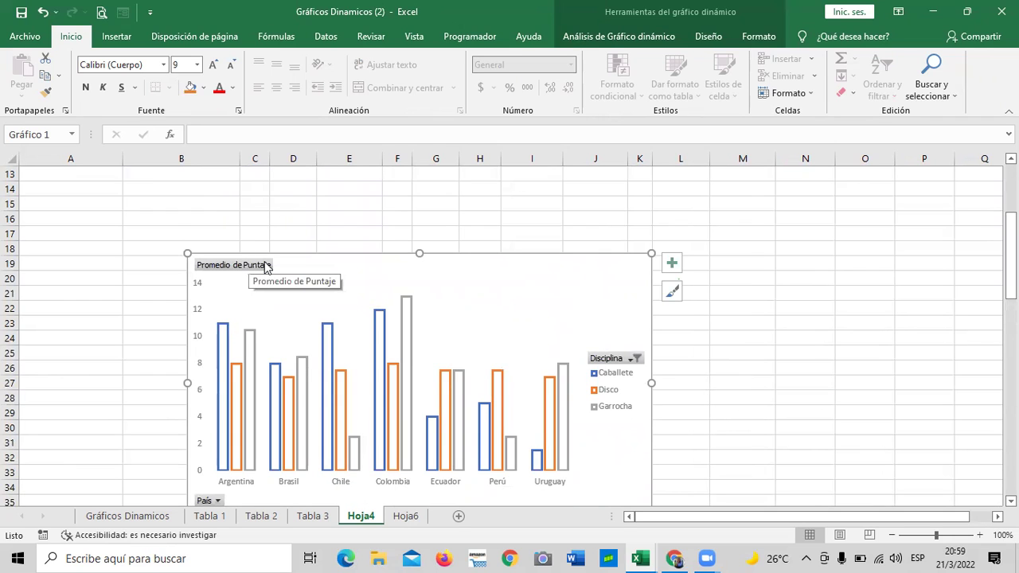
scroll(267, 264, "down", 1)
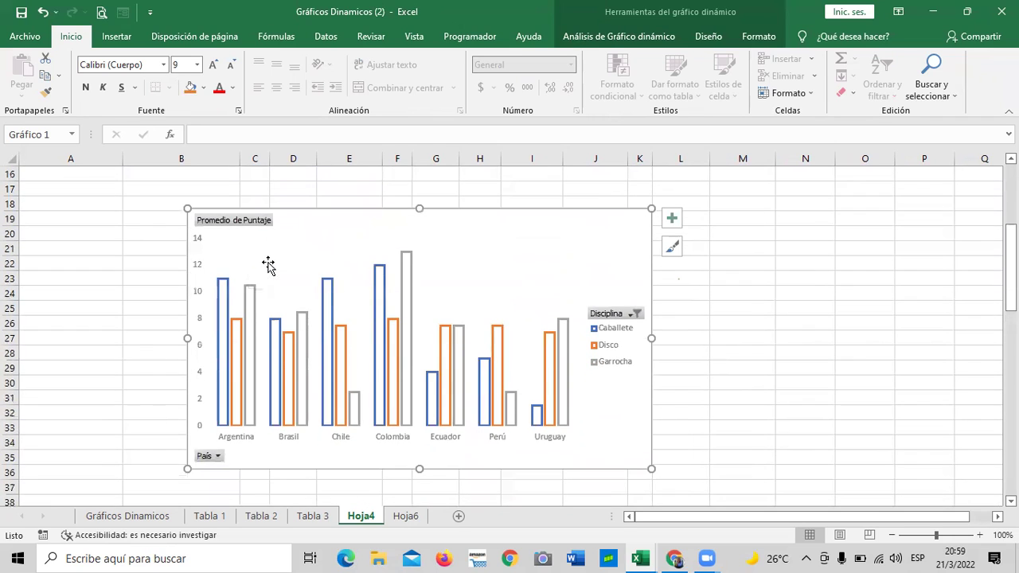
left_click(250, 222)
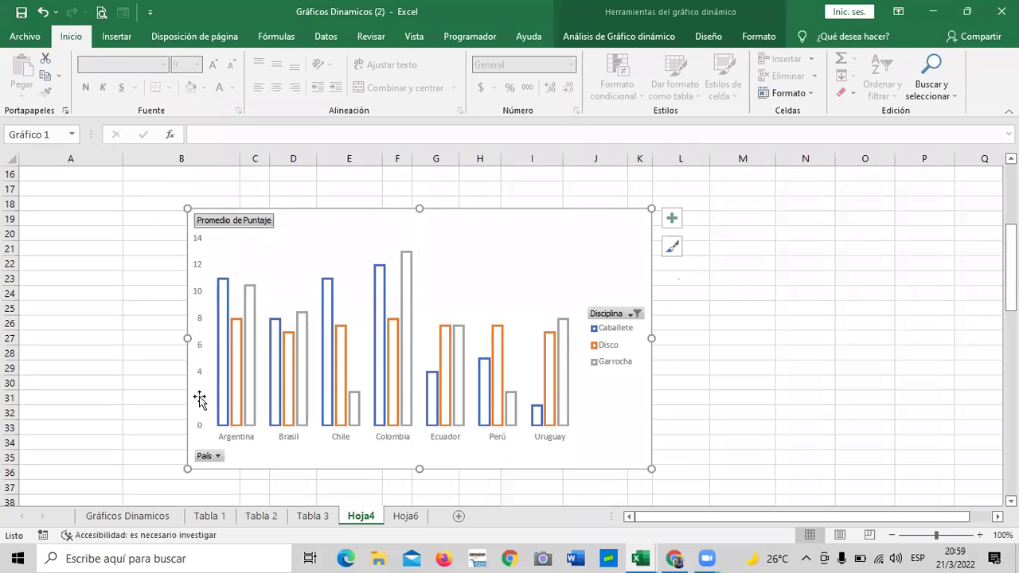
mouse_move(496, 331)
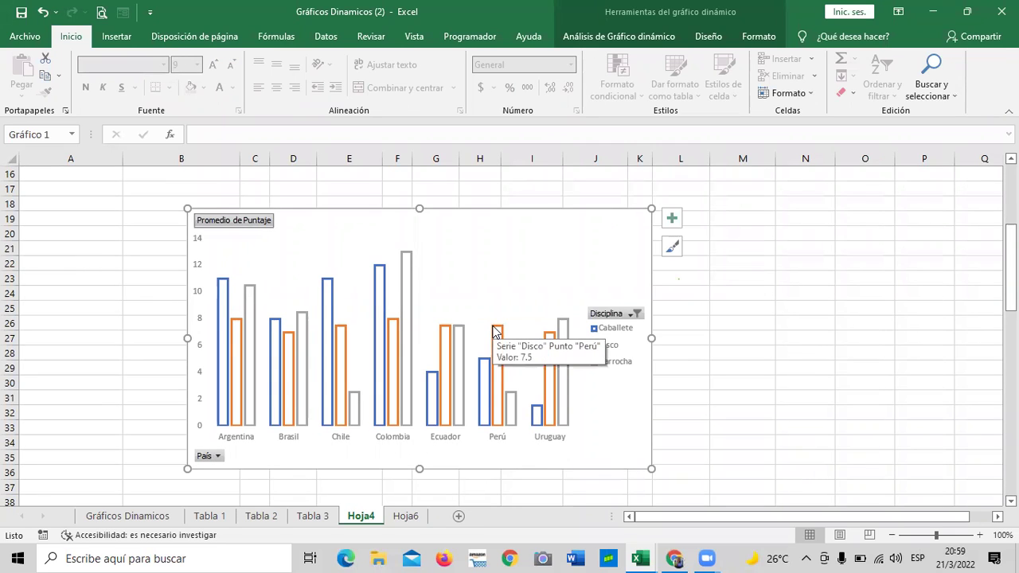
scroll(495, 331, "up", 5)
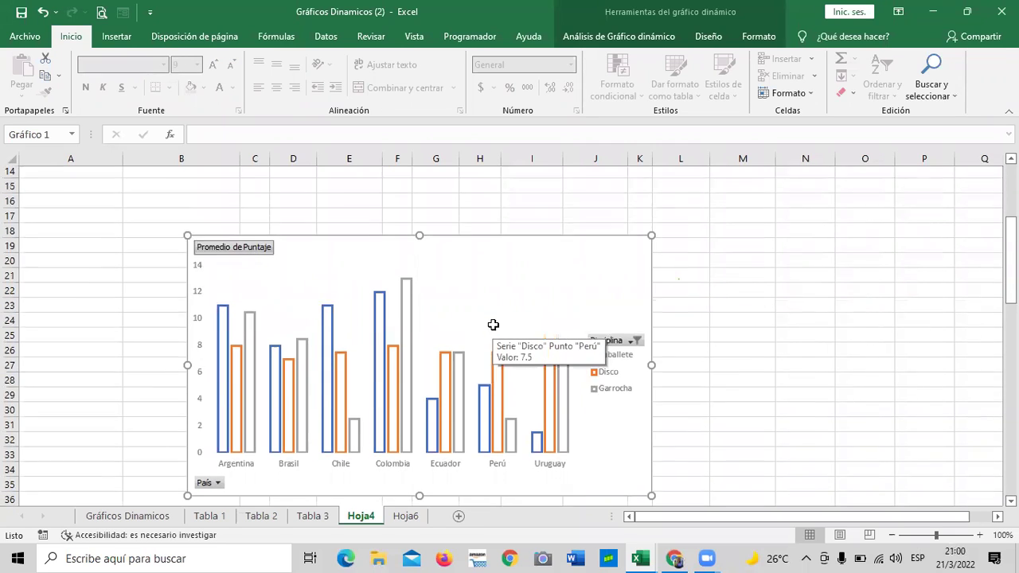
scroll(493, 325, "down", 2)
scroll(493, 326, "down", 4)
scroll(483, 337, "up", 5)
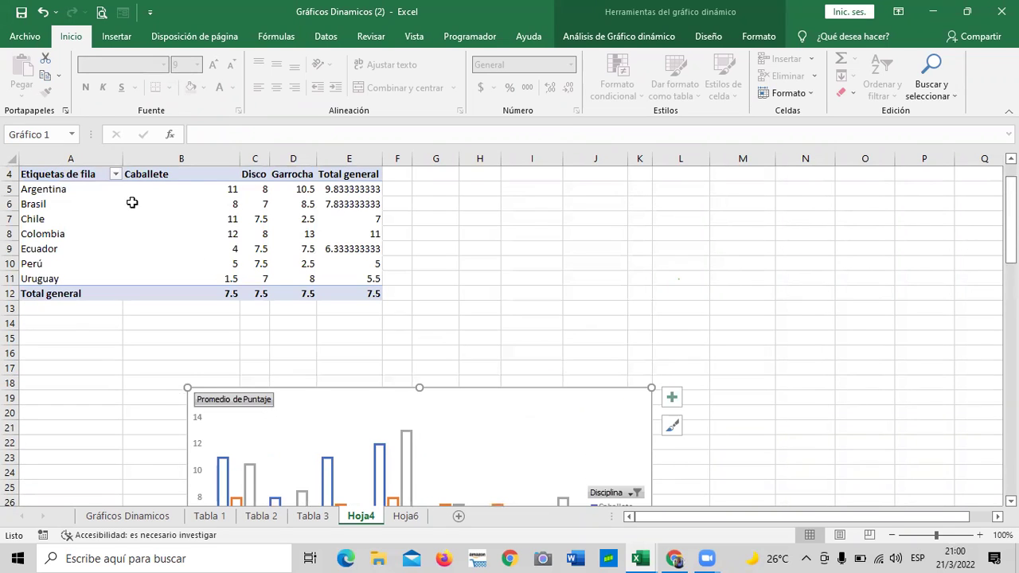
scroll(362, 271, "down", 3)
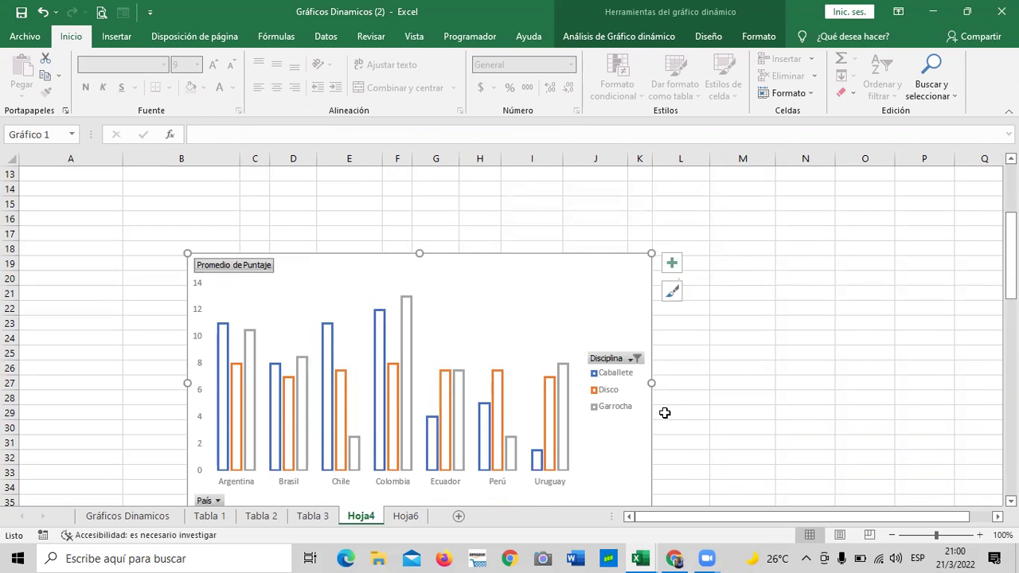
scroll(666, 412, "up", 3)
scroll(515, 329, "down", 3)
scroll(585, 332, "down", 2)
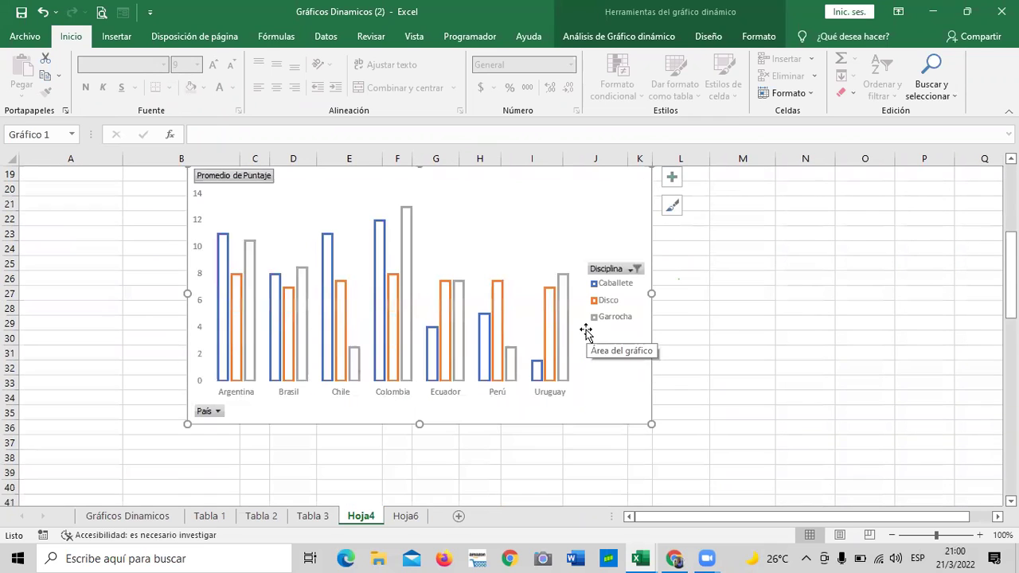
Reset the Disciplina filter so the pivot chart includes all disciplines, and deselect the chart
left_click(635, 269)
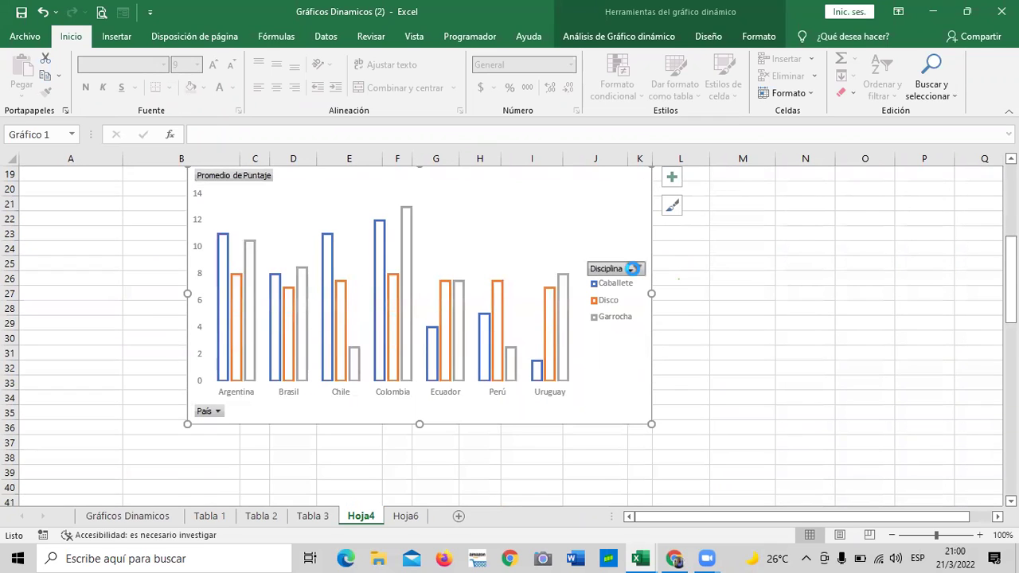
left_click(481, 382)
left_click(532, 520)
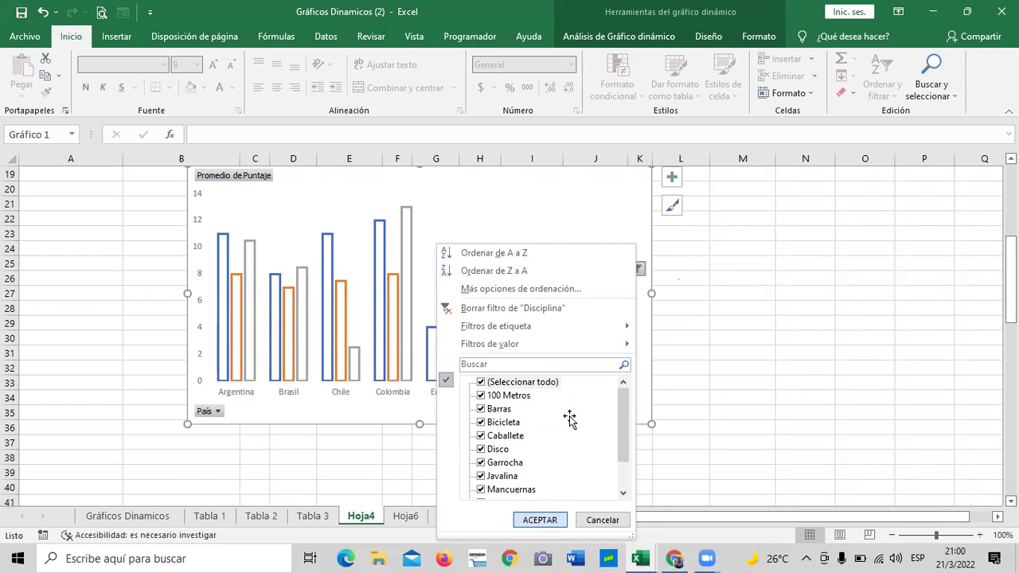
left_click(730, 355)
scroll(732, 356, "up", 4)
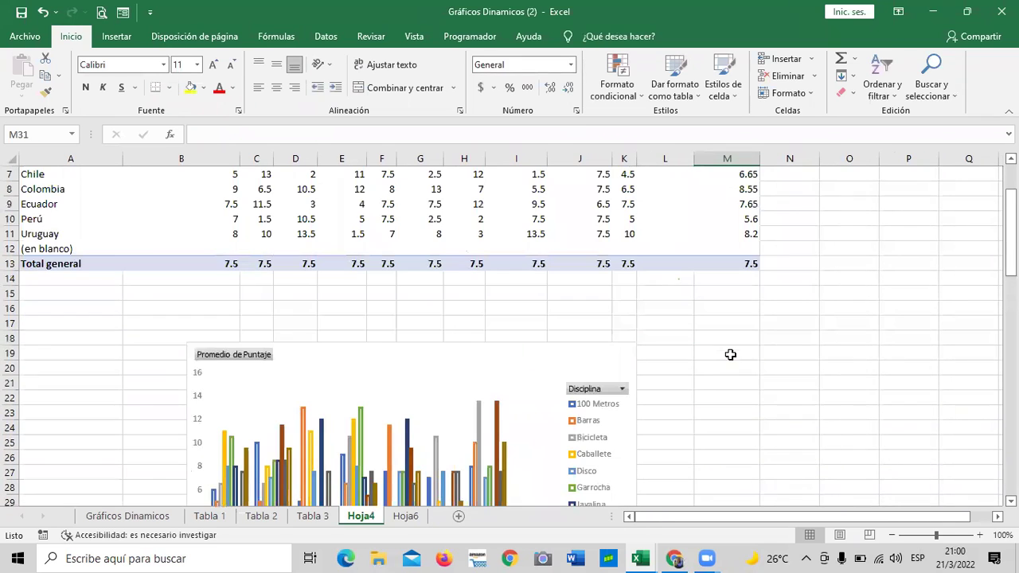
scroll(525, 291, "down", 3)
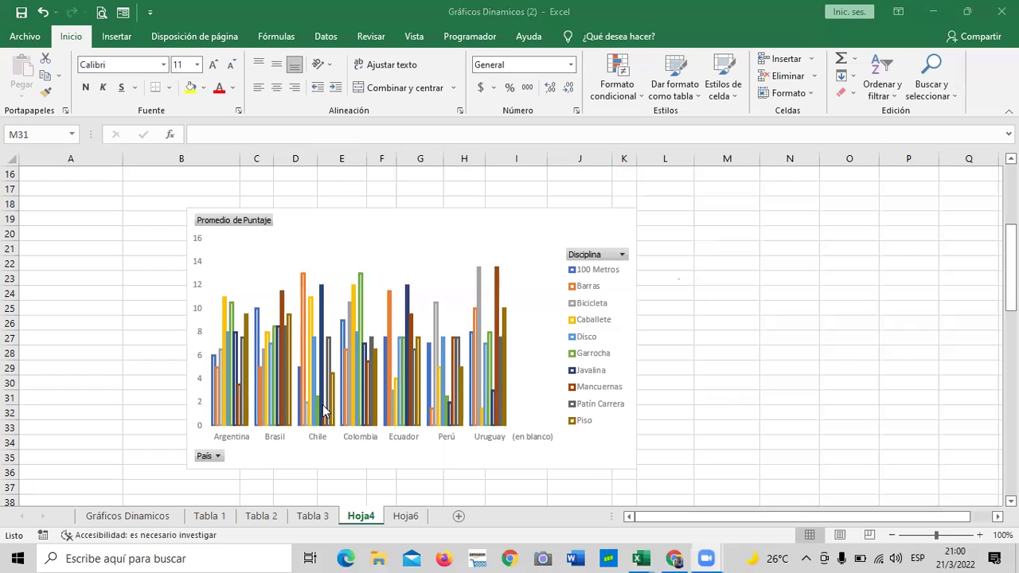
Look over the Hoja6 pivot table's IVA, Febrero and Totales sums for each product
left_click(403, 517)
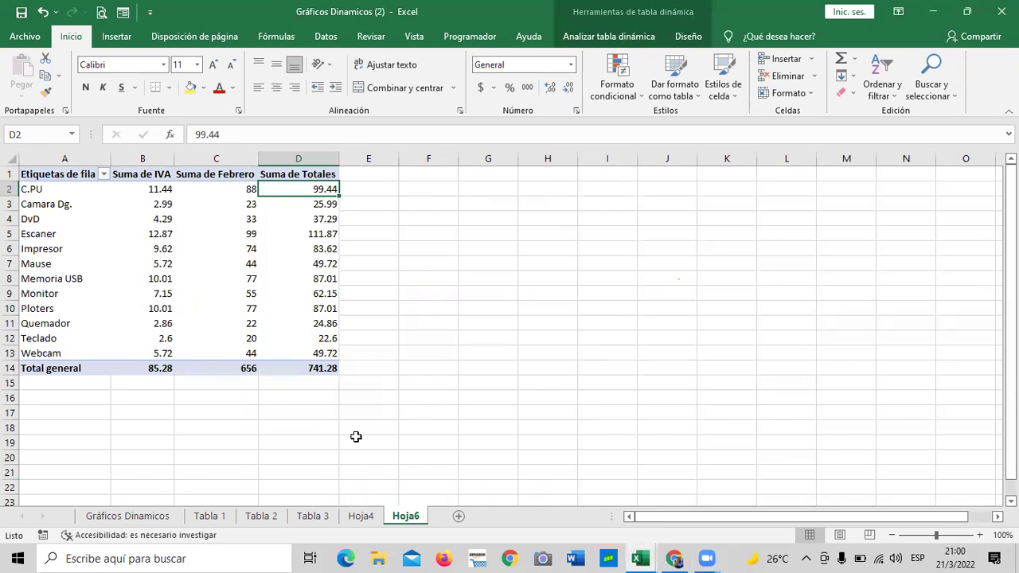
left_click(117, 231)
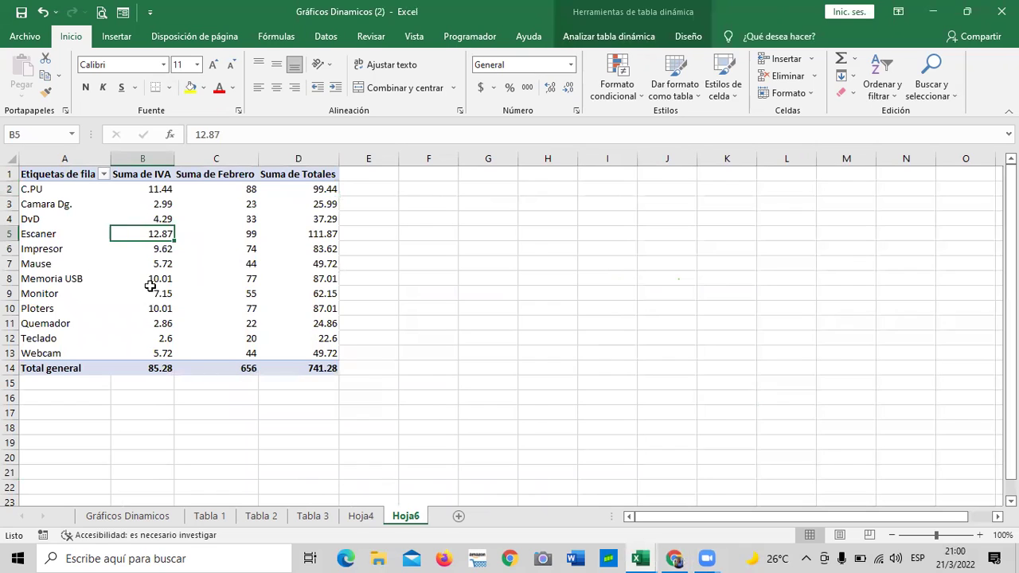
left_click(271, 282)
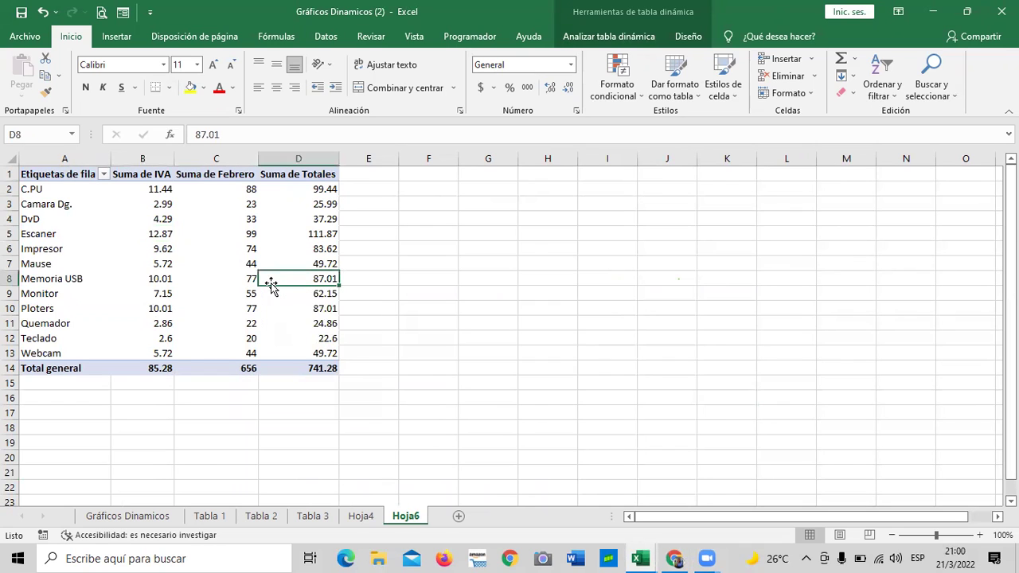
left_click(220, 194)
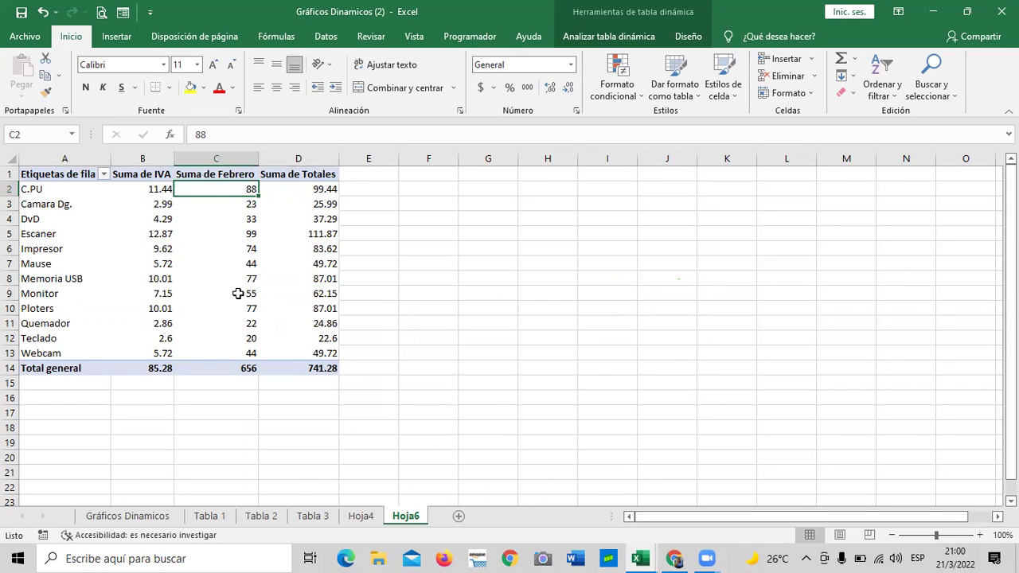
mouse_move(238, 292)
key("ctrl+Page_Up")
left_click(402, 517)
Review the exercise instructions on the Gráficos Dinamicos sheet and the pivot tables on the Tabla 1, Tabla 2 and Tabla 3 sheets
left_click(134, 518)
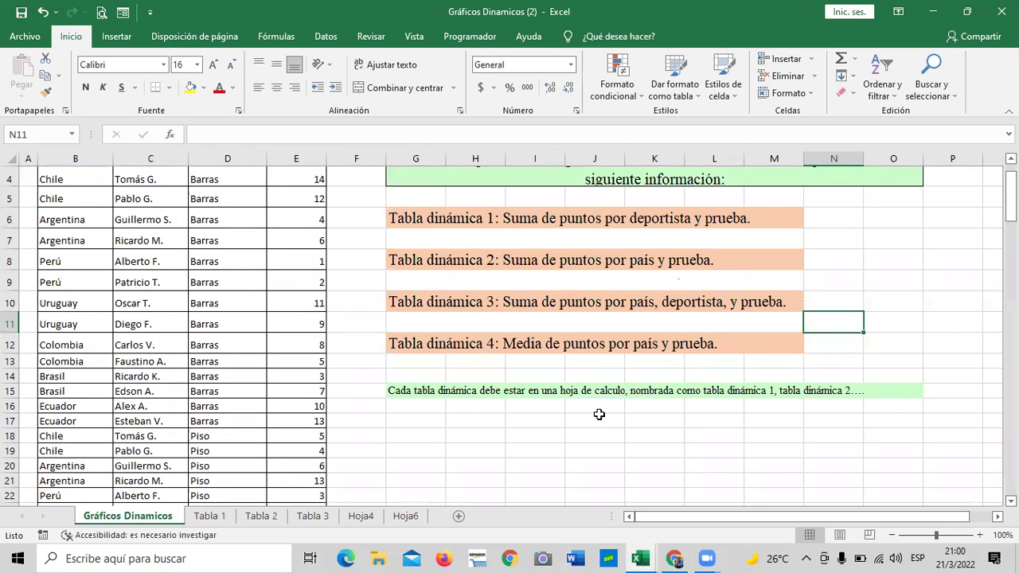
left_click(216, 518)
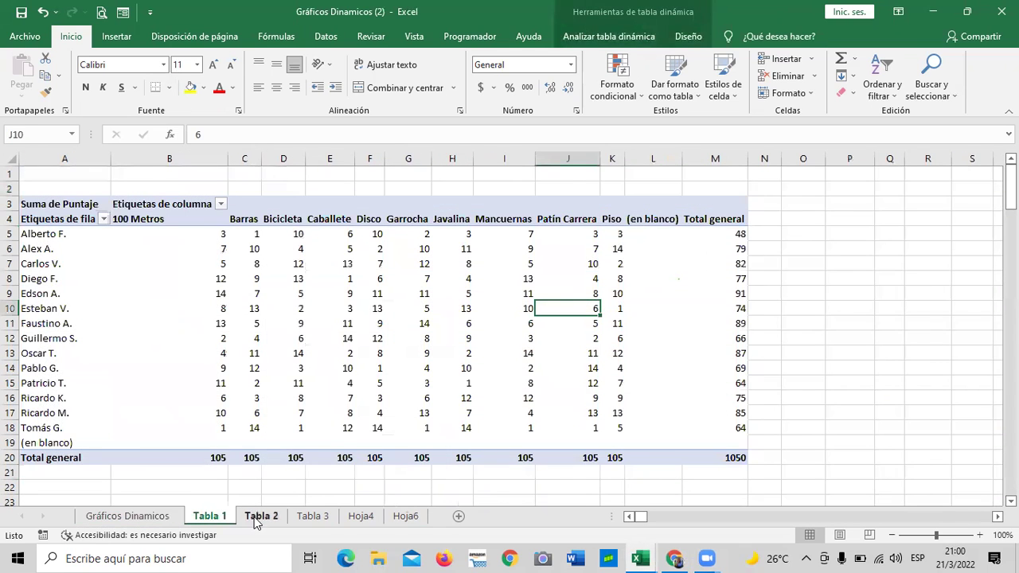
left_click(258, 518)
left_click(314, 518)
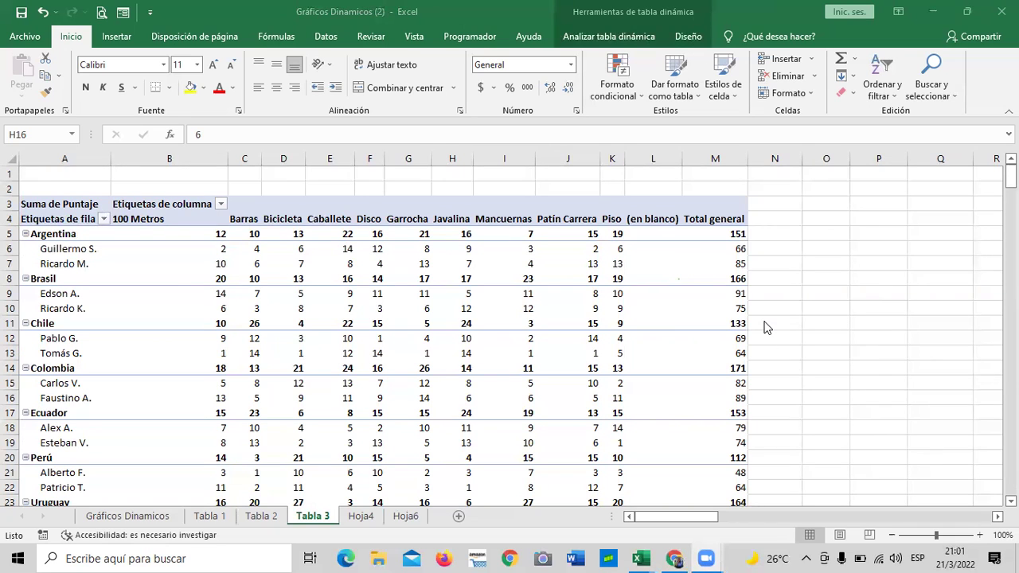
scroll(764, 326, "down", 3)
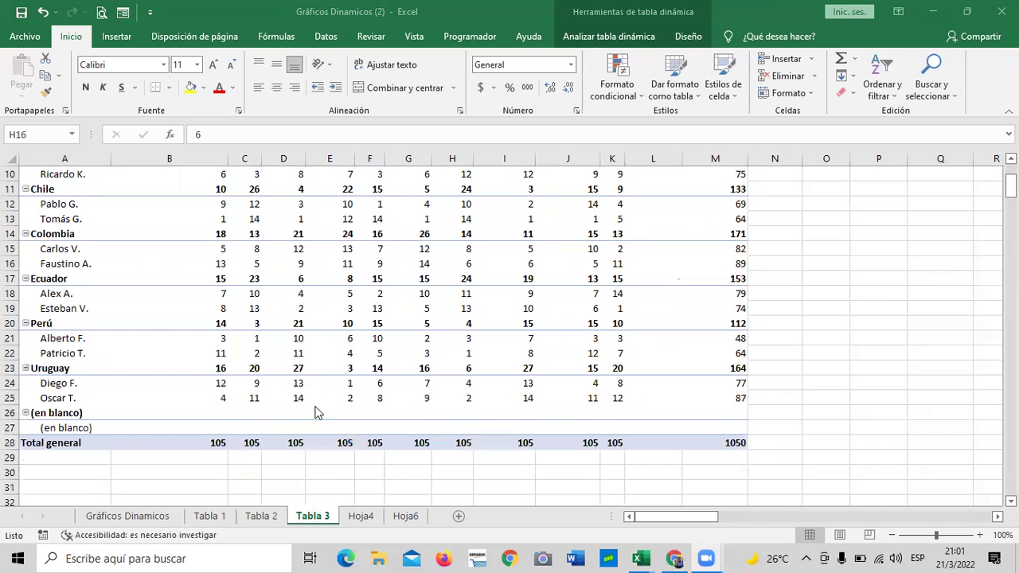
Go through the sheets once more from Tabla 1 to the Hoja4 chart, ending on the Hoja6 pivot table
left_click(220, 517)
left_click(265, 517)
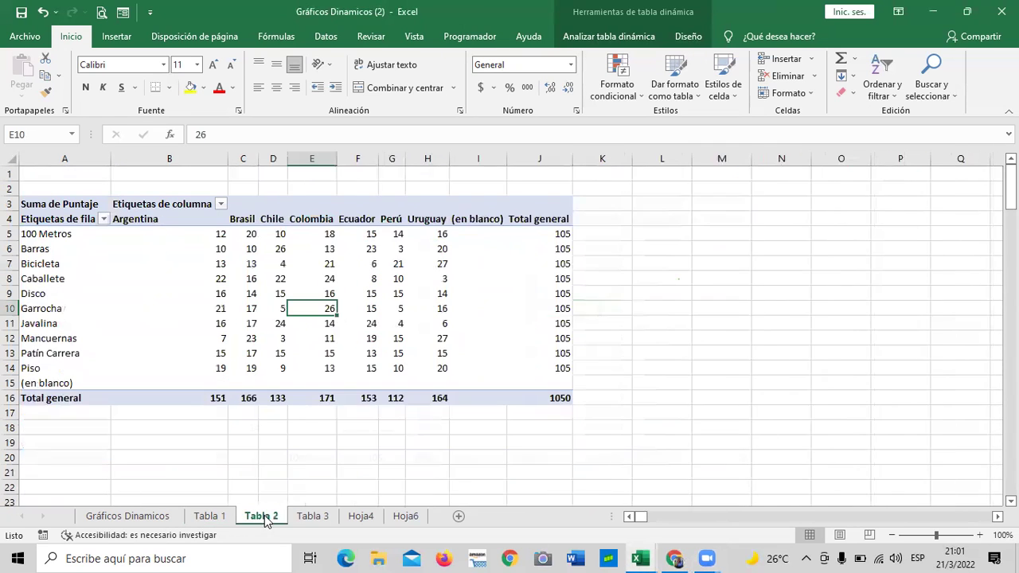
left_click(317, 520)
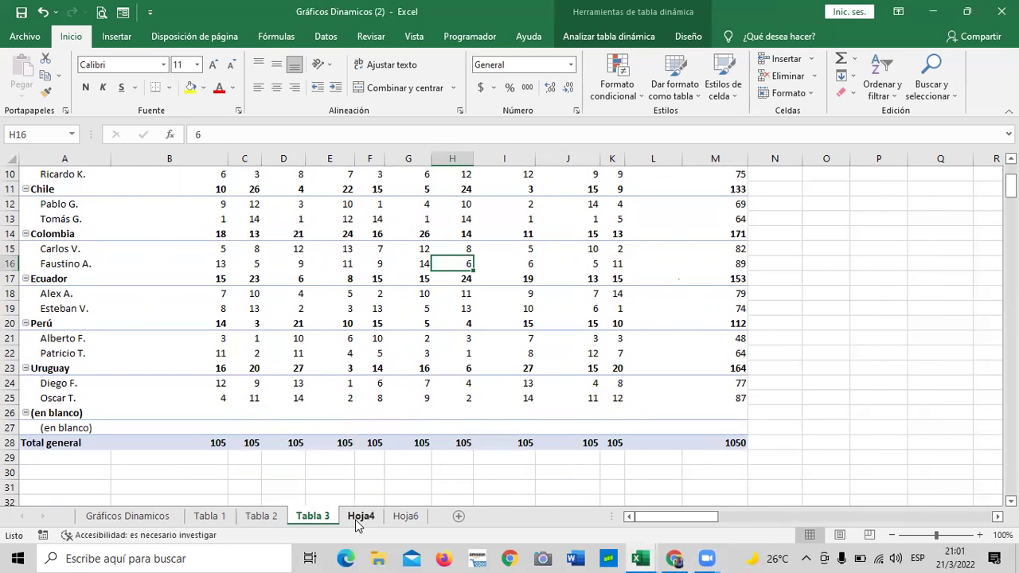
left_click(358, 516)
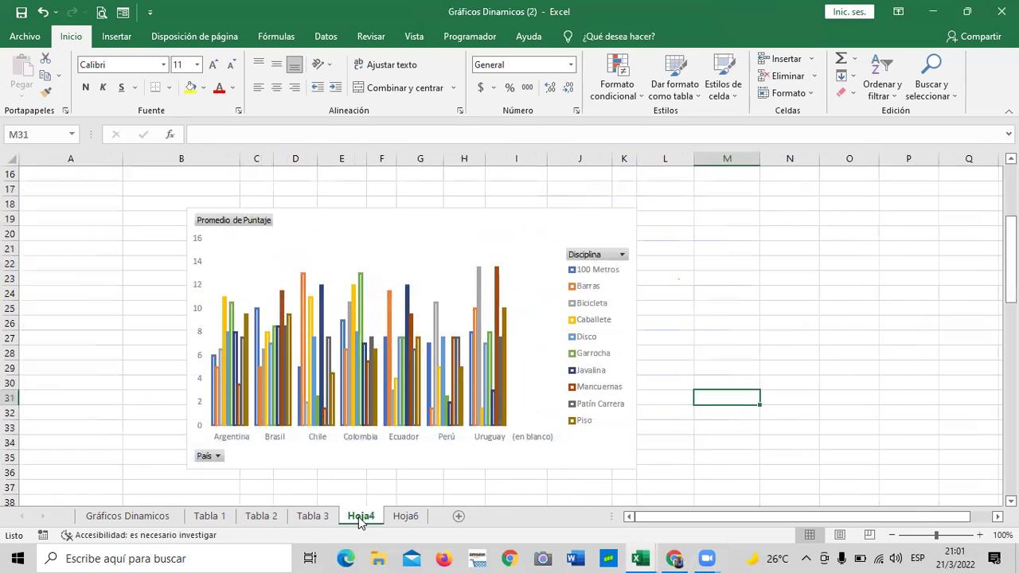
left_click(405, 517)
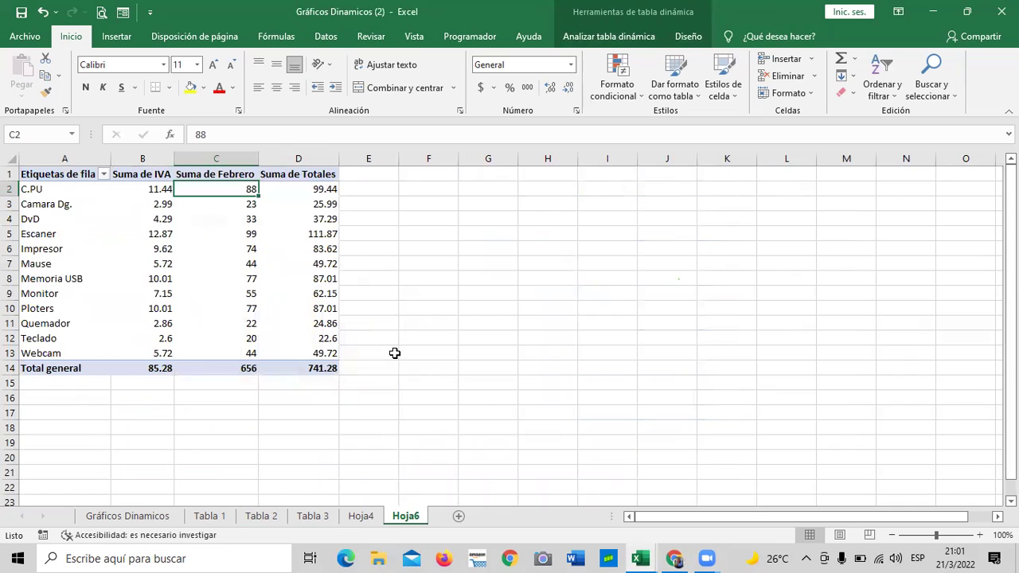